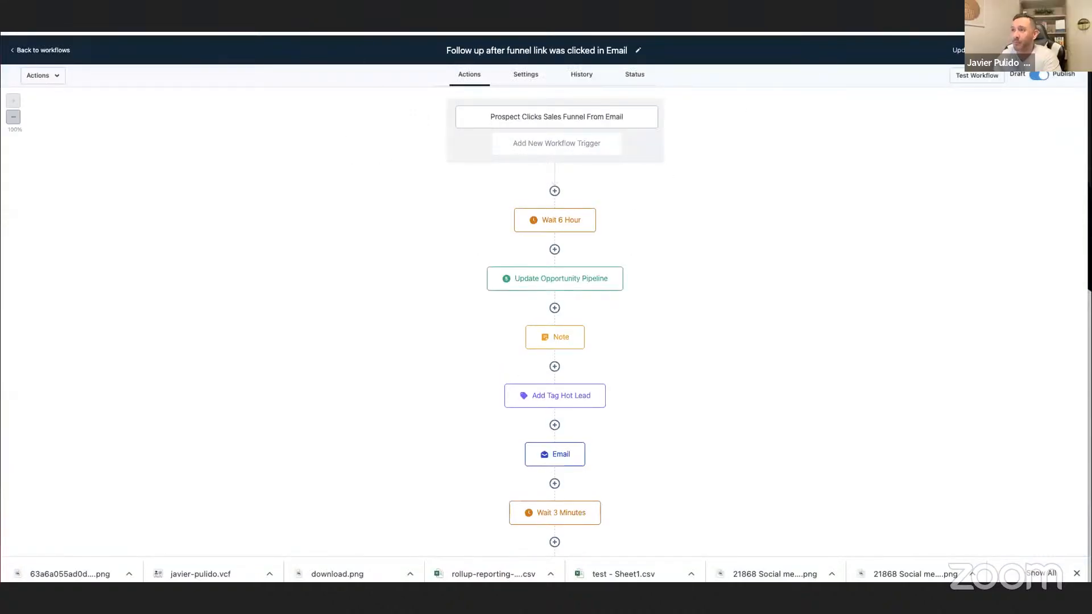
Review the support ticket, then check the follow-up workflow's trigger link filter and its Update Opportunity Pipeline action without changing them.
key(ctrl+shift+Tab)
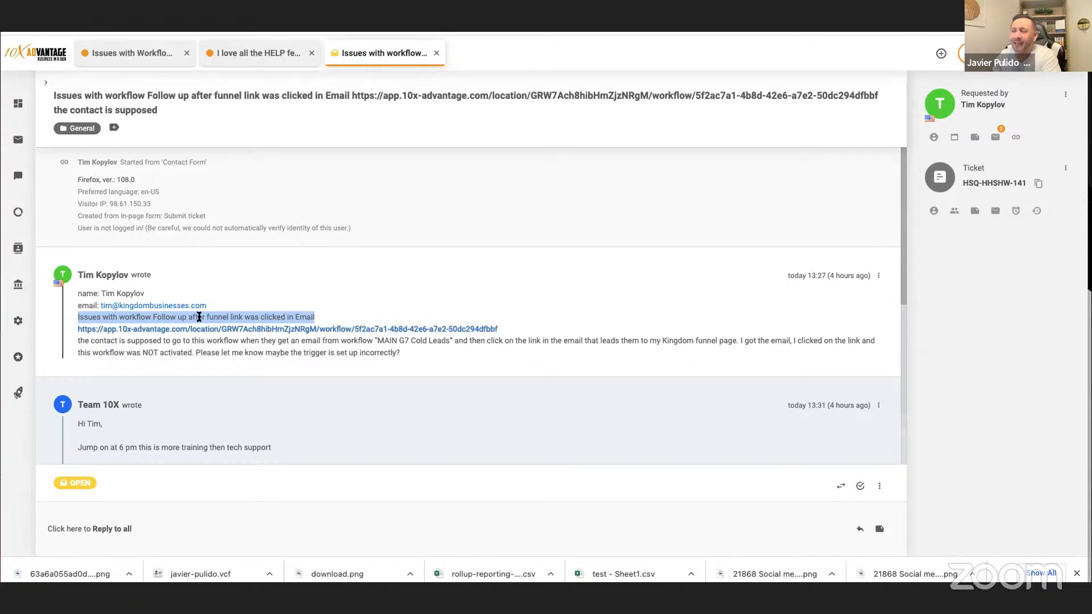
click(370, 33)
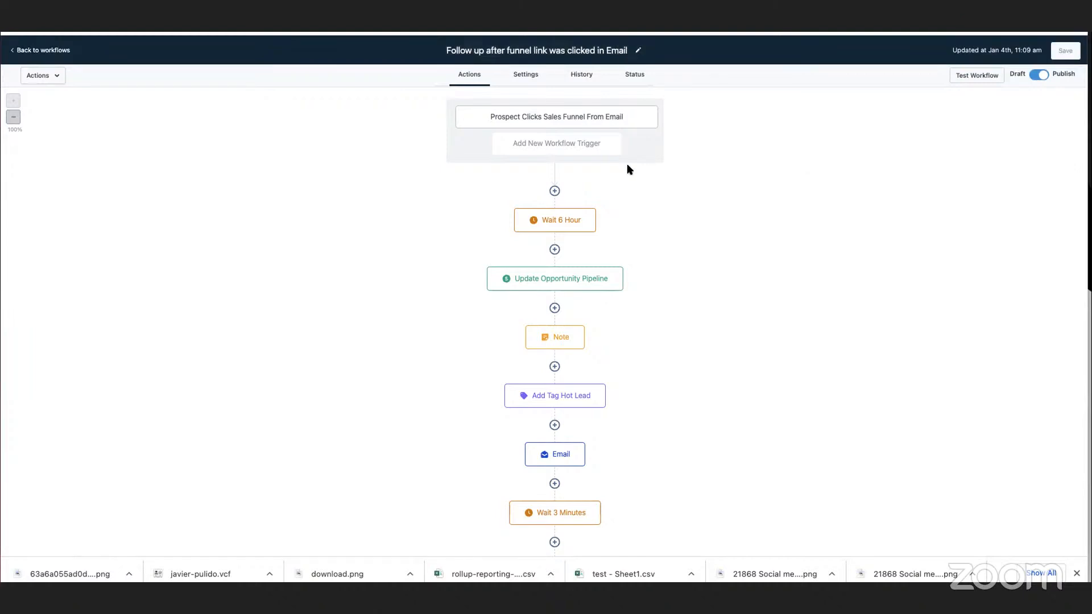
click(582, 123)
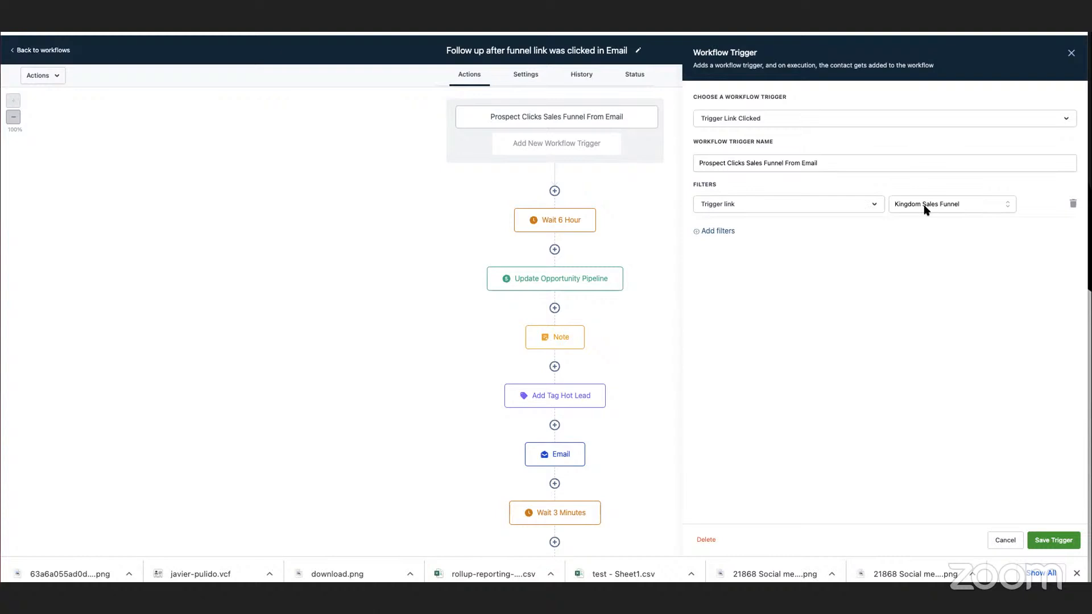
click(563, 285)
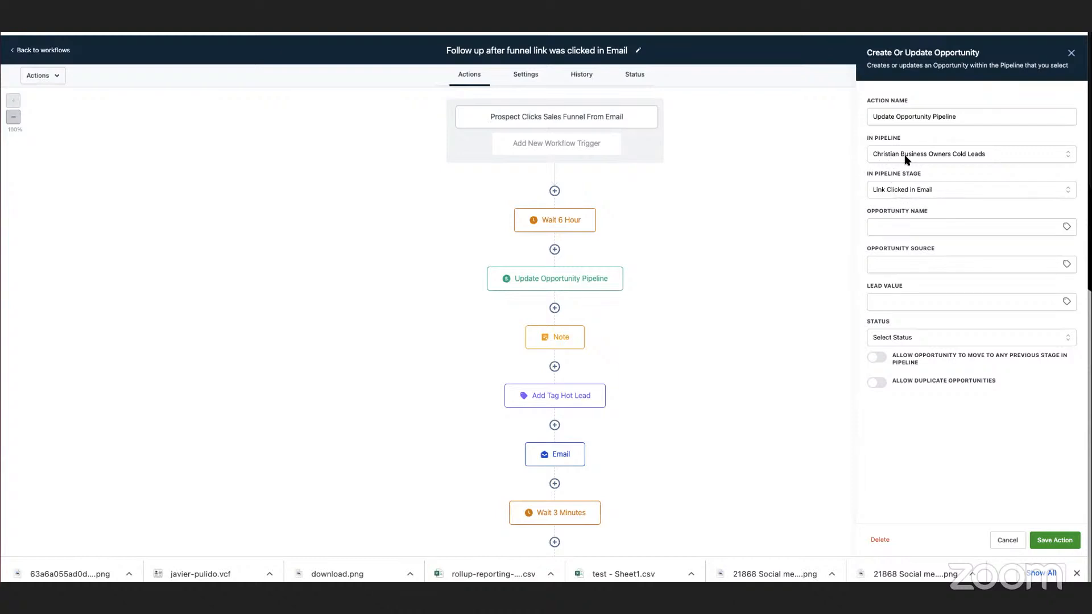
click(581, 124)
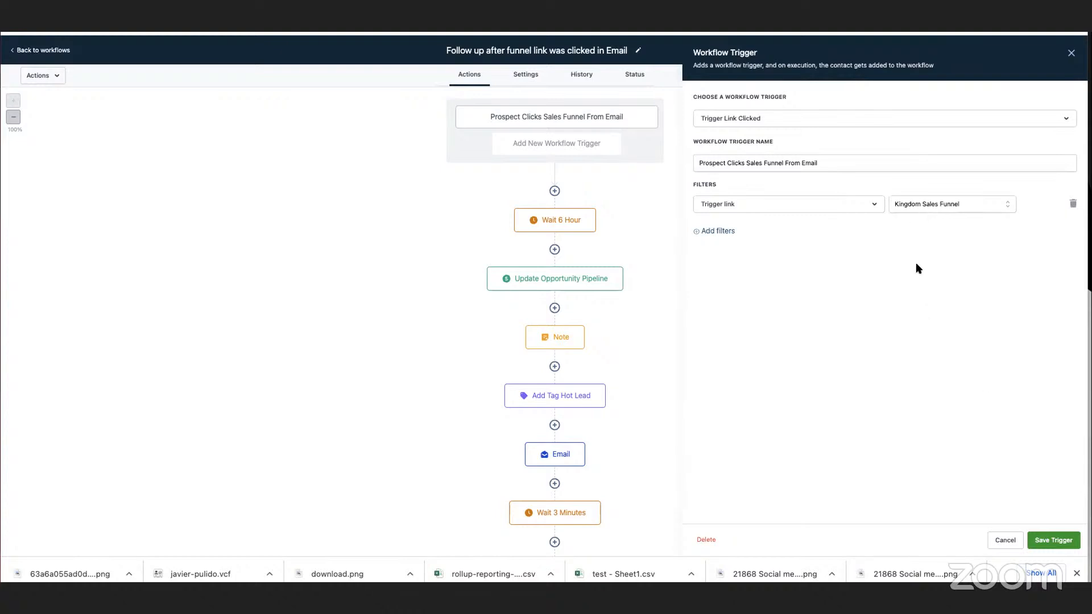
click(922, 206)
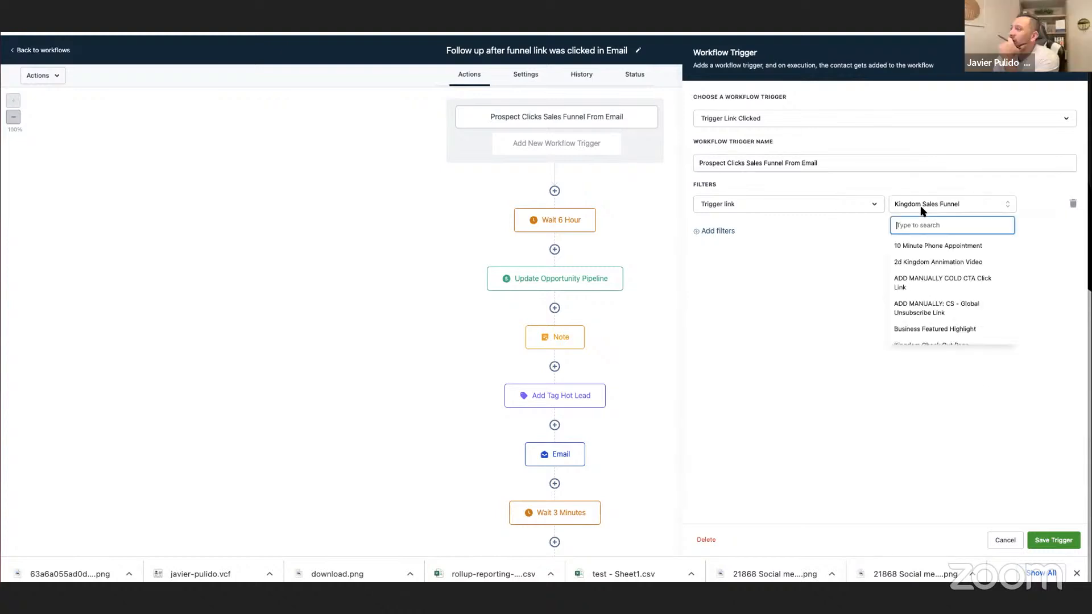
click(921, 208)
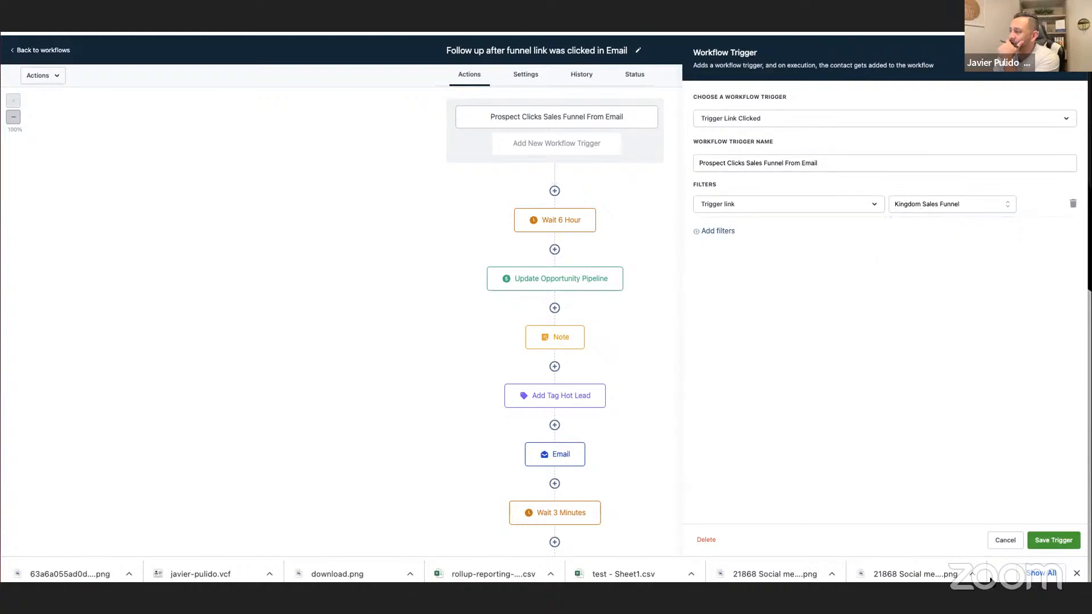
click(1011, 539)
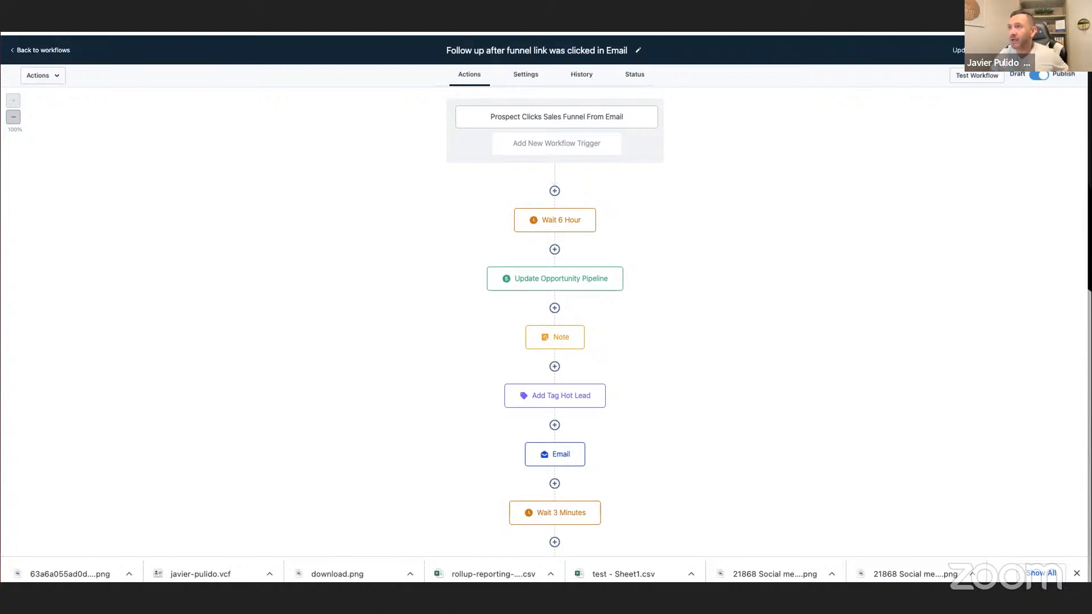
key(ctrl+Tab)
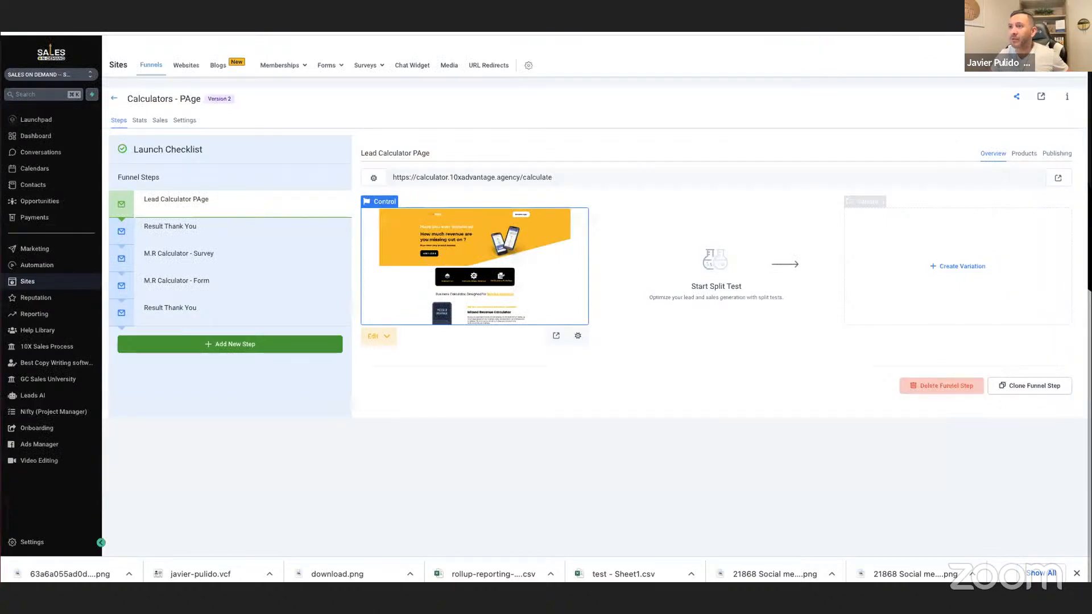
key(super+v)
key(Return)
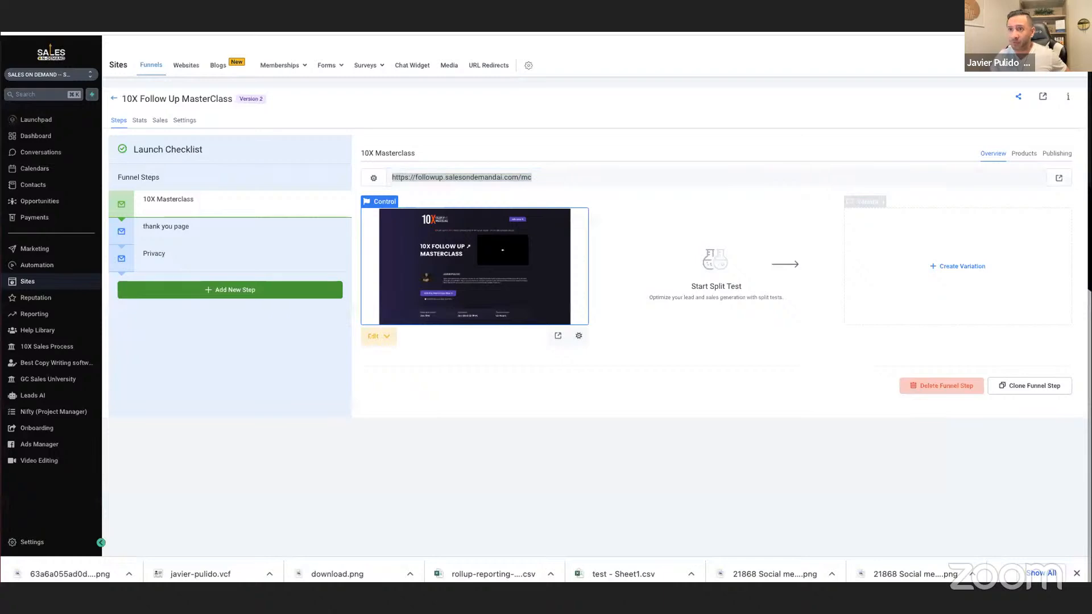
key(super+v)
key(Return)
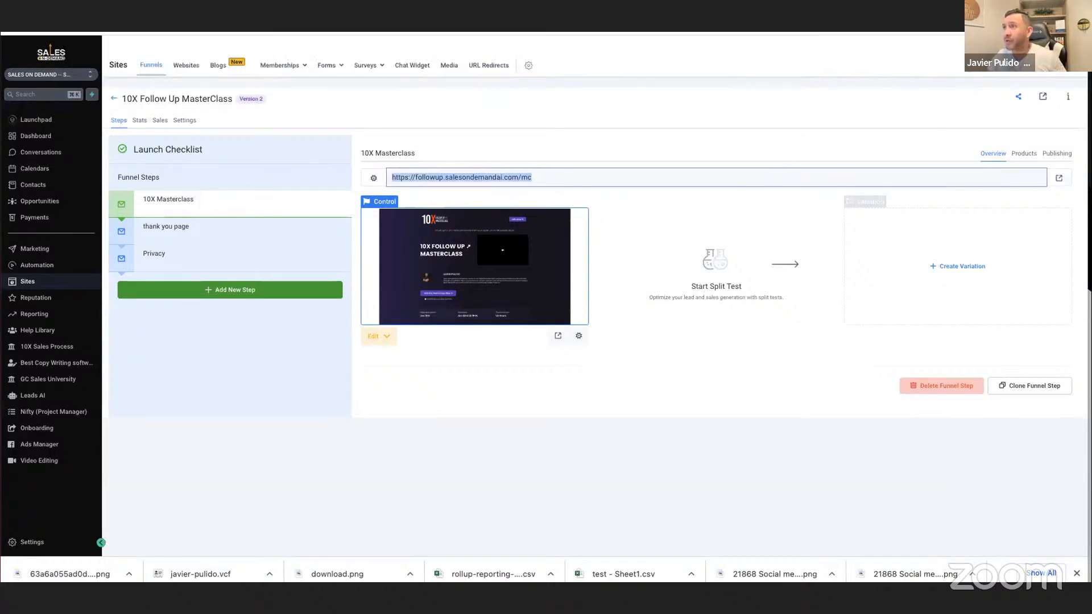
key(ctrl+Tab)
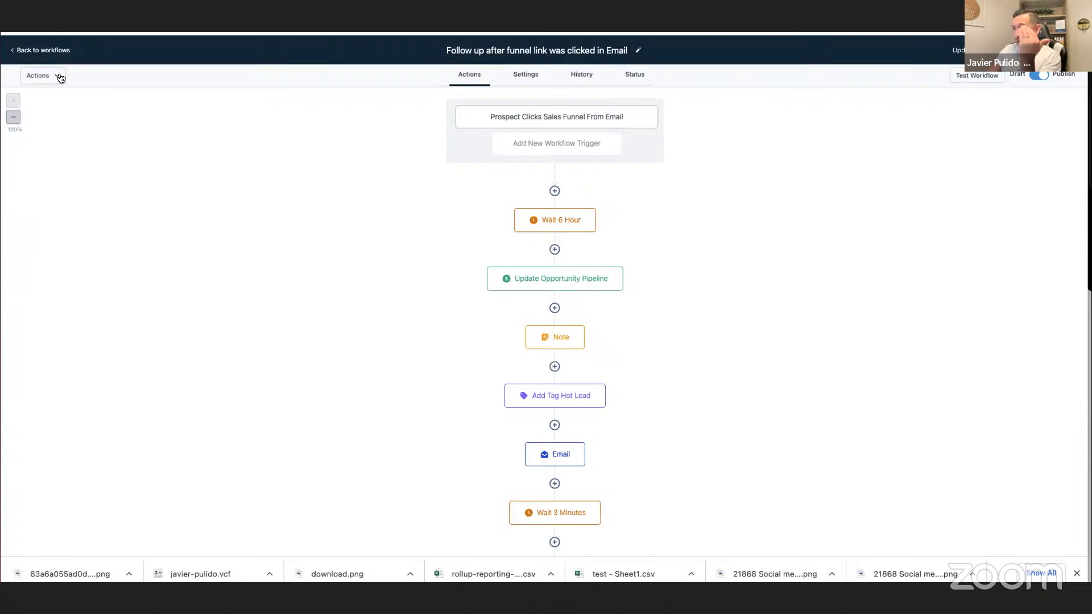
Close the follow-up workflow, search the workflows for "g7" and open MAIN G7 Cold Leads.
click(608, 120)
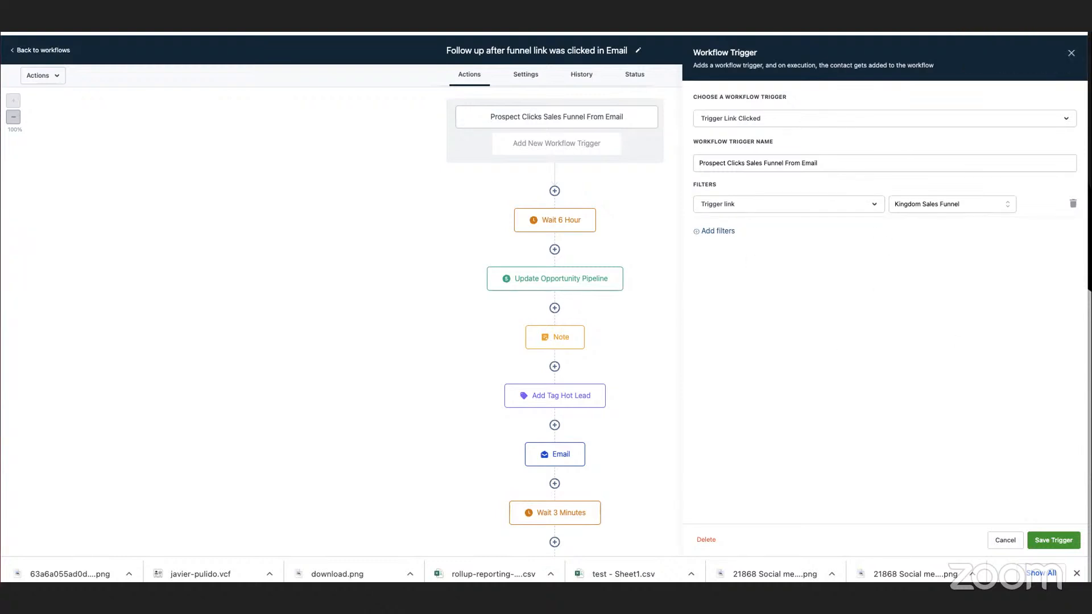
click(1071, 53)
click(55, 52)
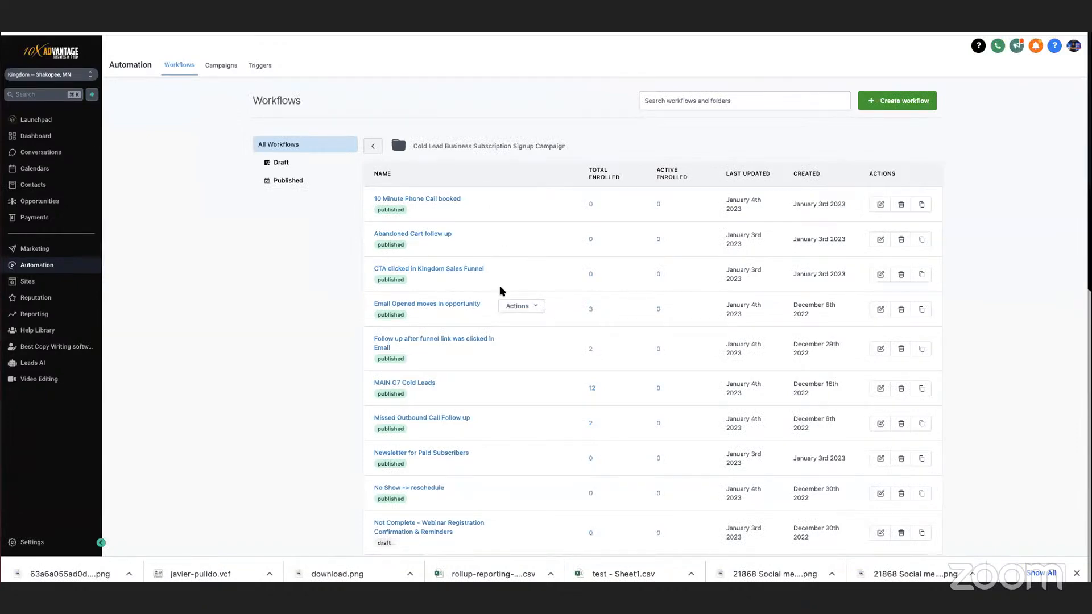
click(665, 102)
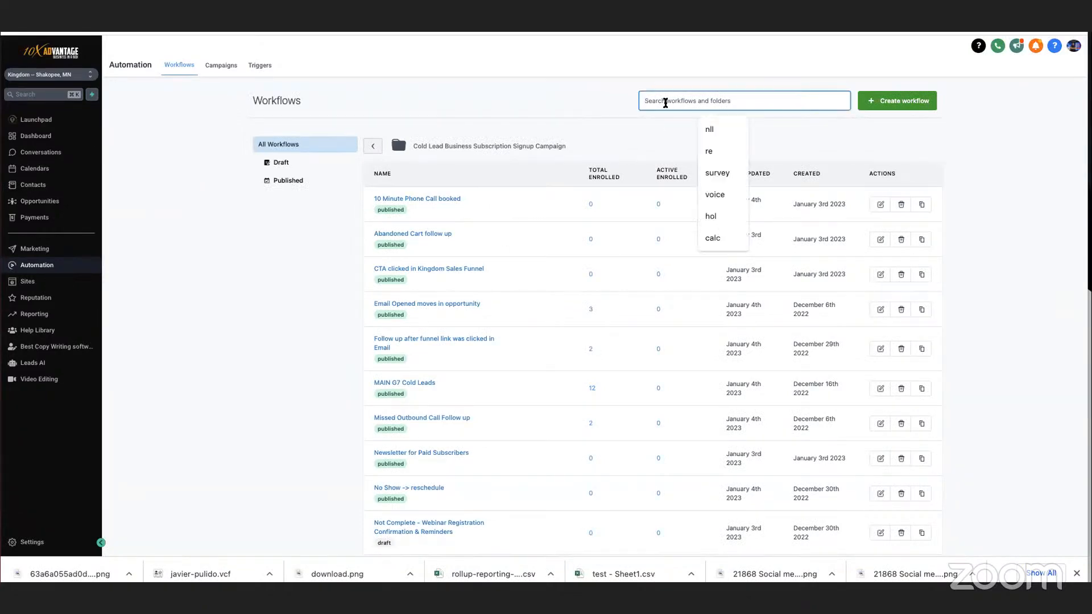
text(g7)
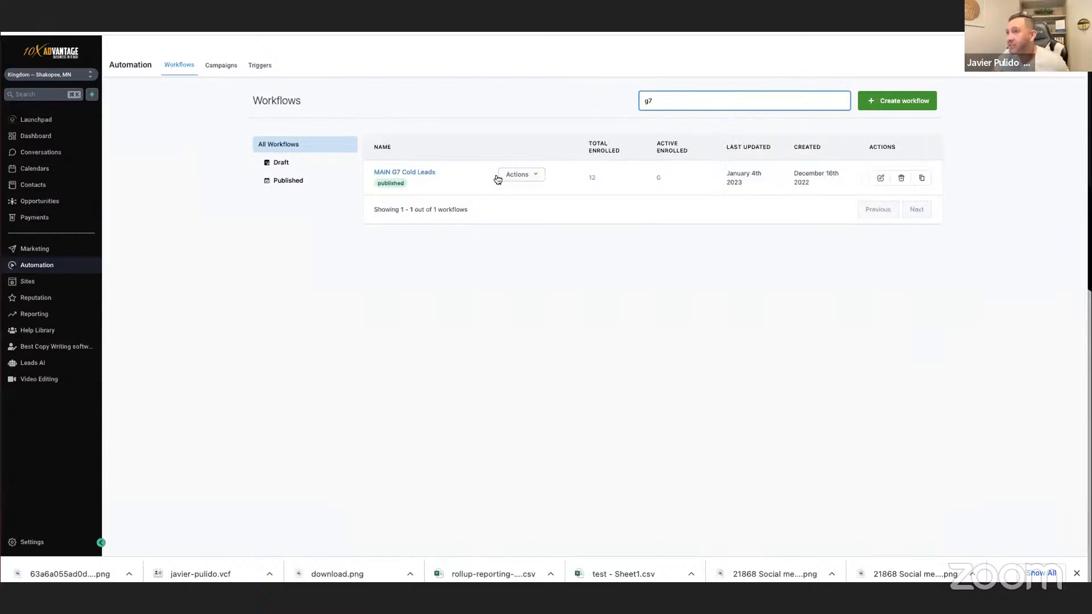
click(427, 172)
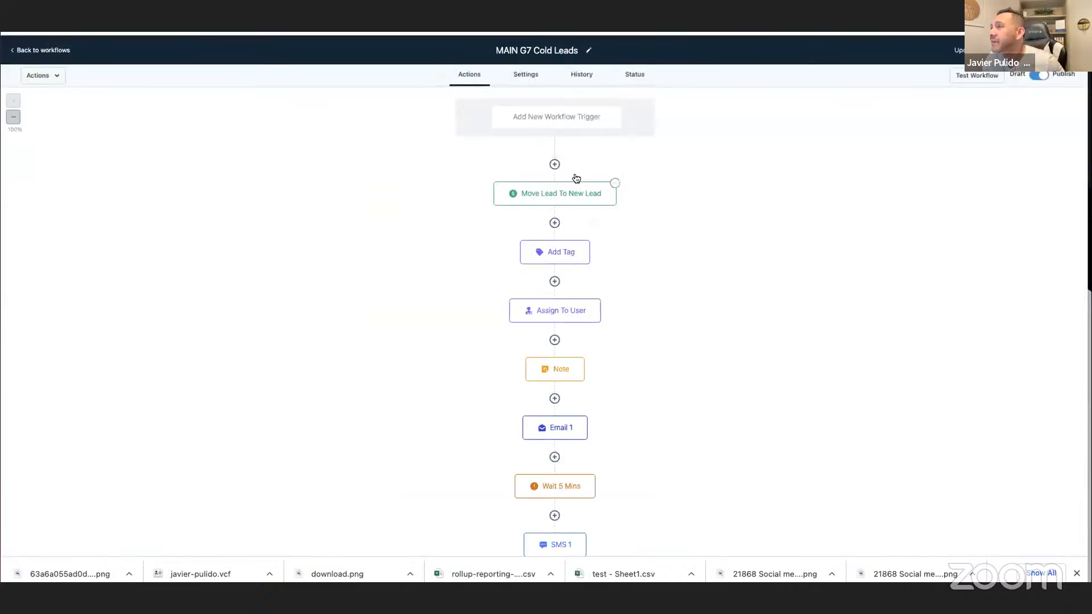
Inspect the trigger link behind the "Click here - I am interested" text in the Email 1 action, keeping its link settings.
scroll(653, 261, down, 2)
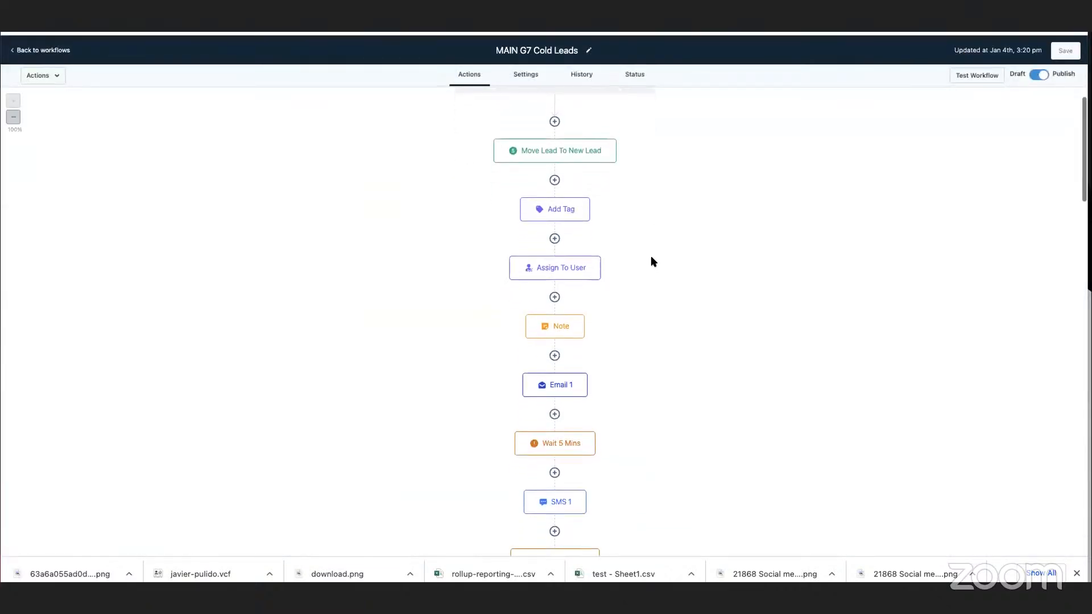
click(585, 307)
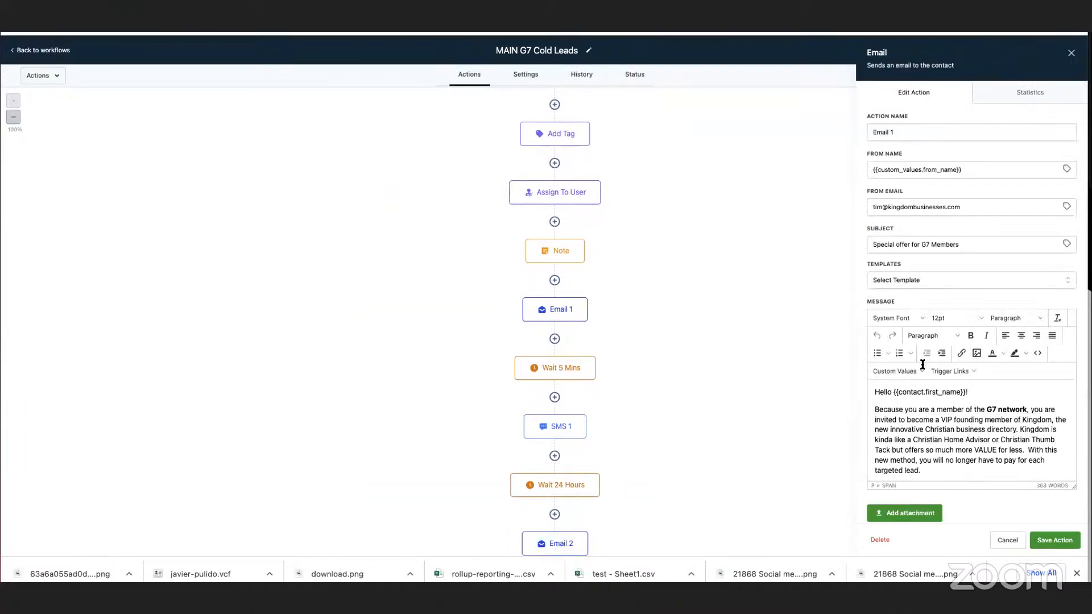
scroll(966, 421, down, 5)
scroll(967, 422, down, 10)
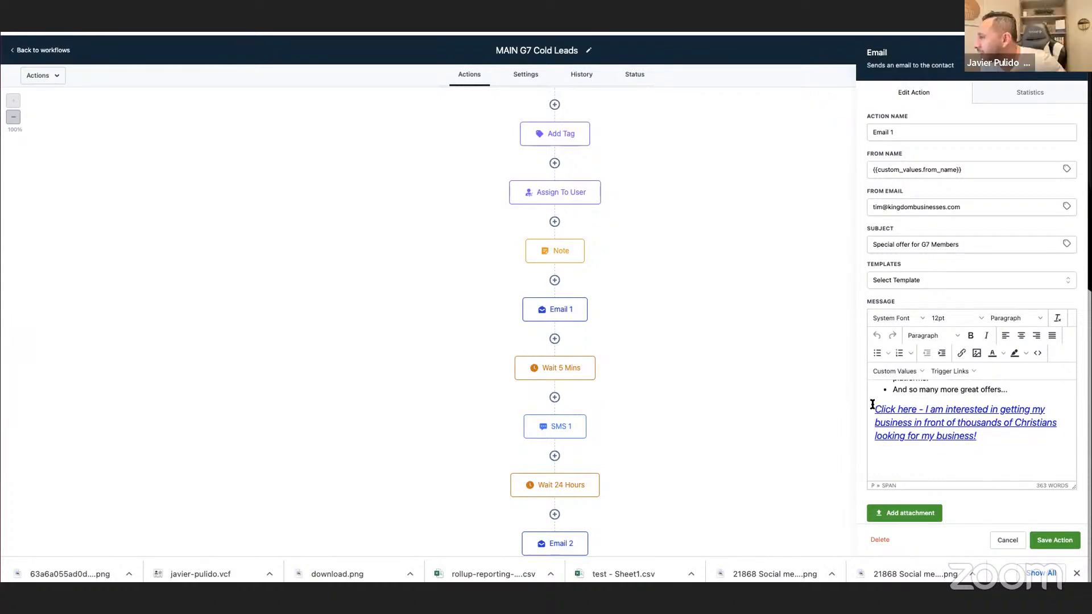
drag(872, 404, 992, 437)
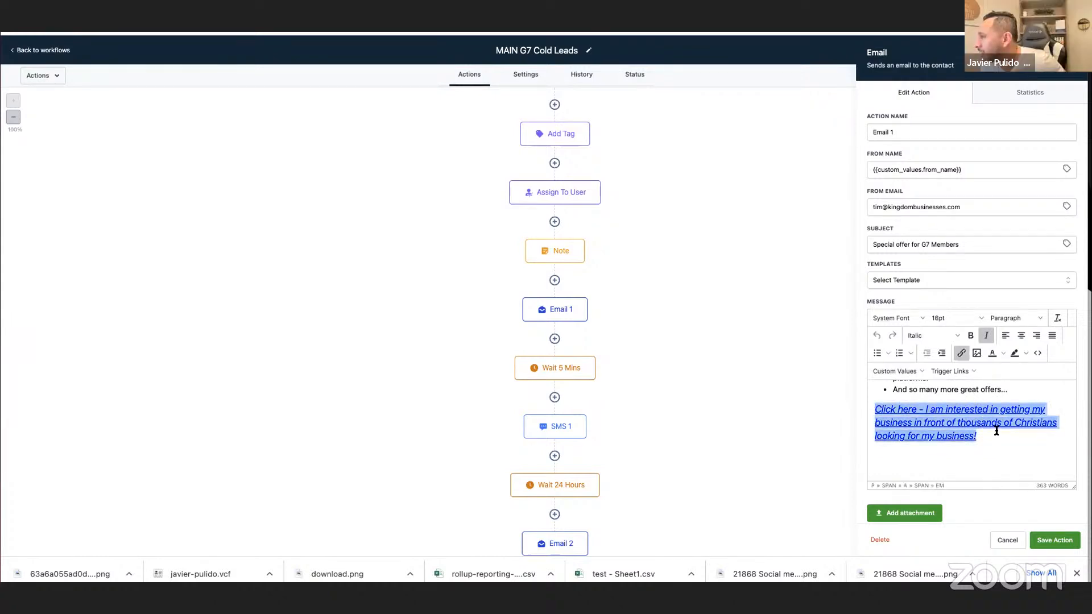
click(961, 353)
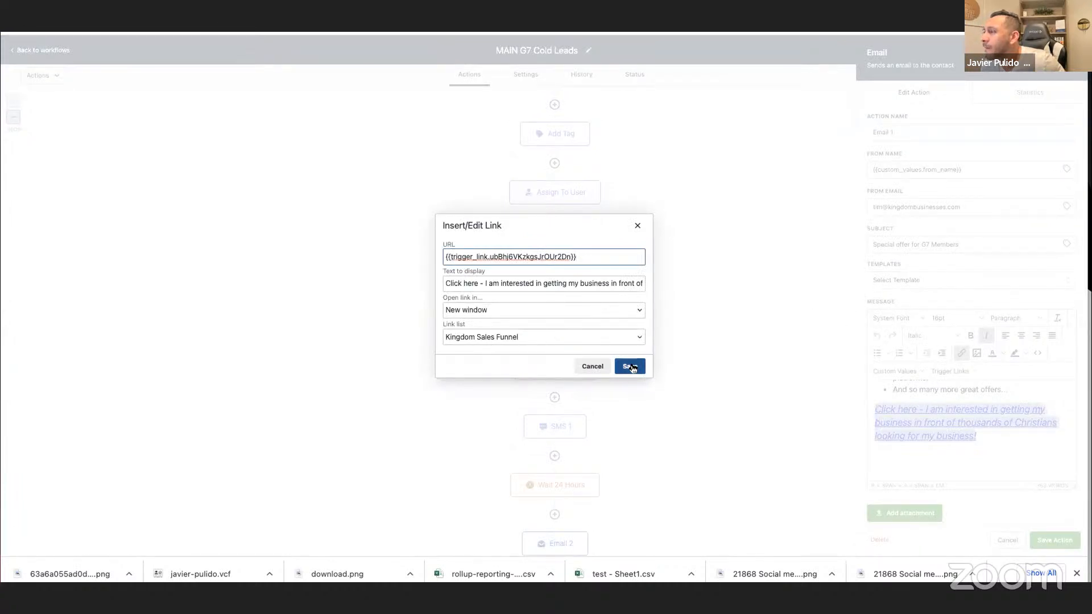
click(630, 367)
Send a test of Email 1 to the coach's saved e-mail address.
scroll(954, 468, down, 5)
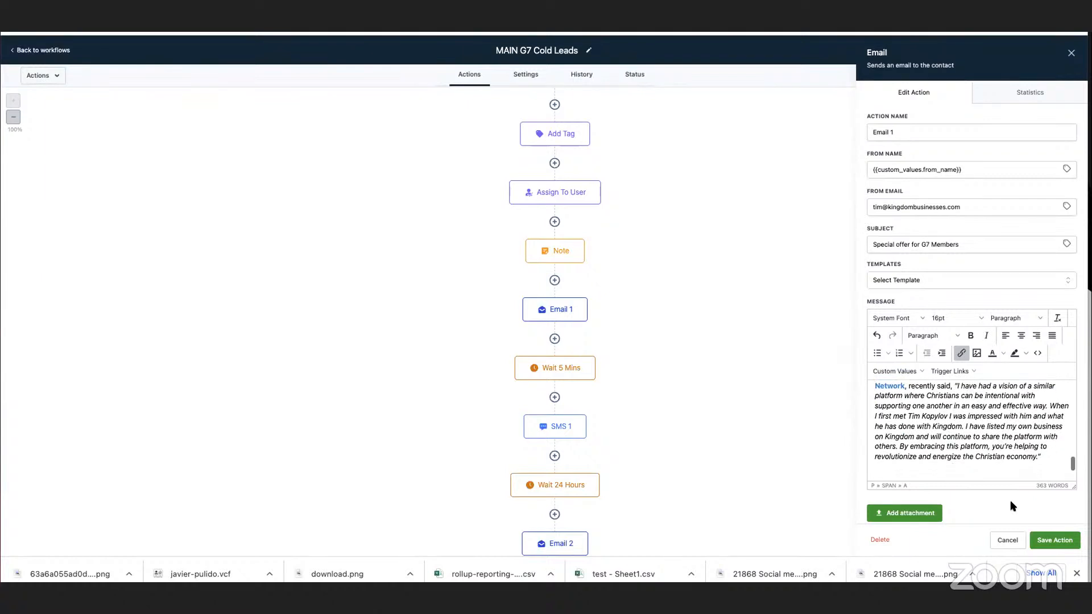
scroll(1011, 505, down, 1)
click(908, 498)
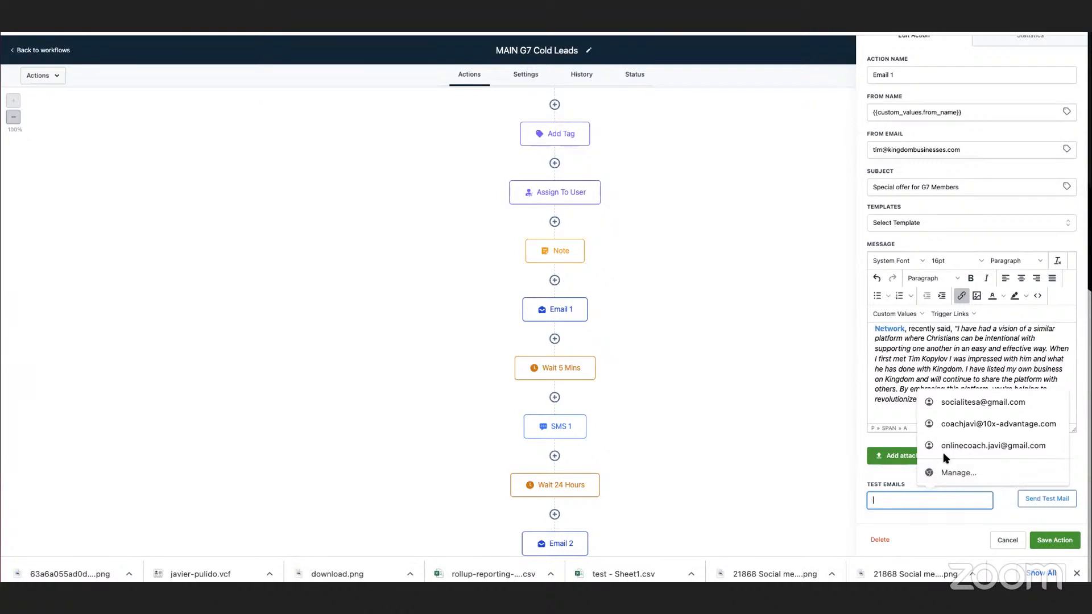
click(948, 429)
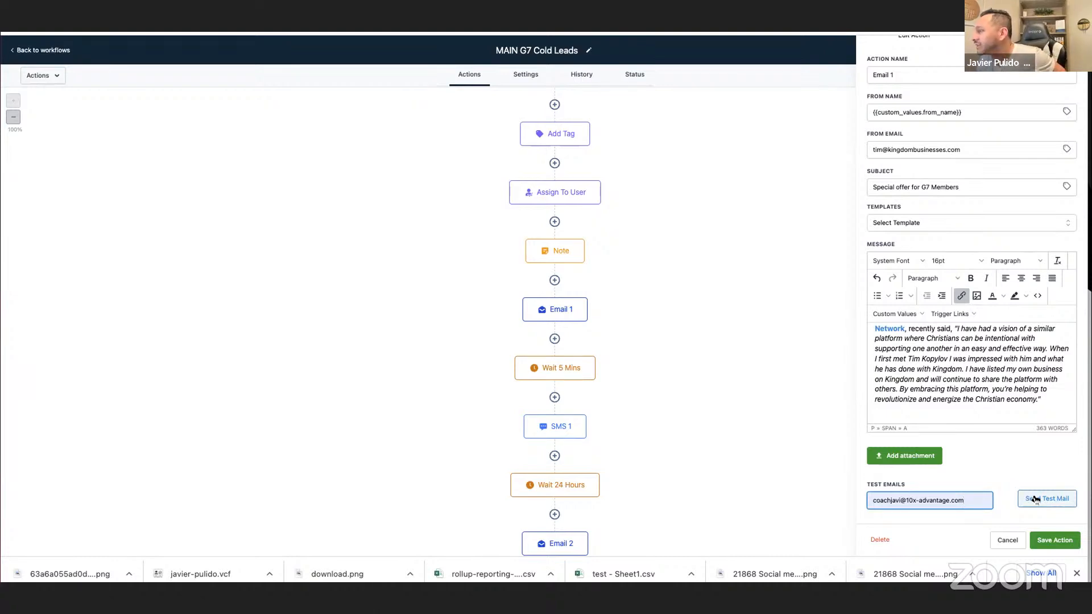
click(1030, 498)
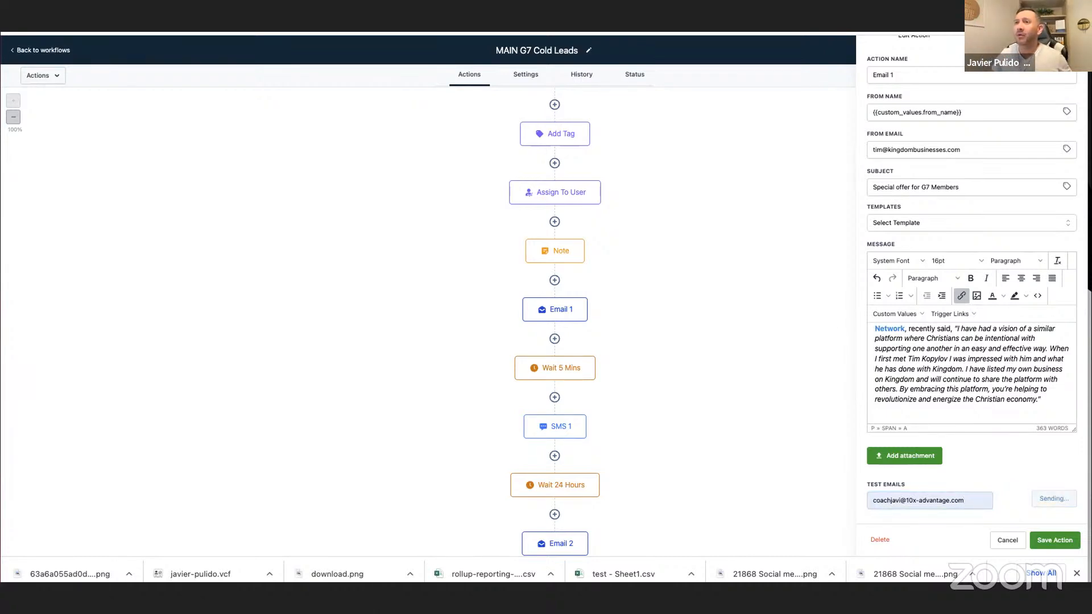
Go back to the follow-up workflow, check when contacts were enrolled in its status list, and reload the page.
key(ctrl+Tab)
drag(432, 36, 1090, 119)
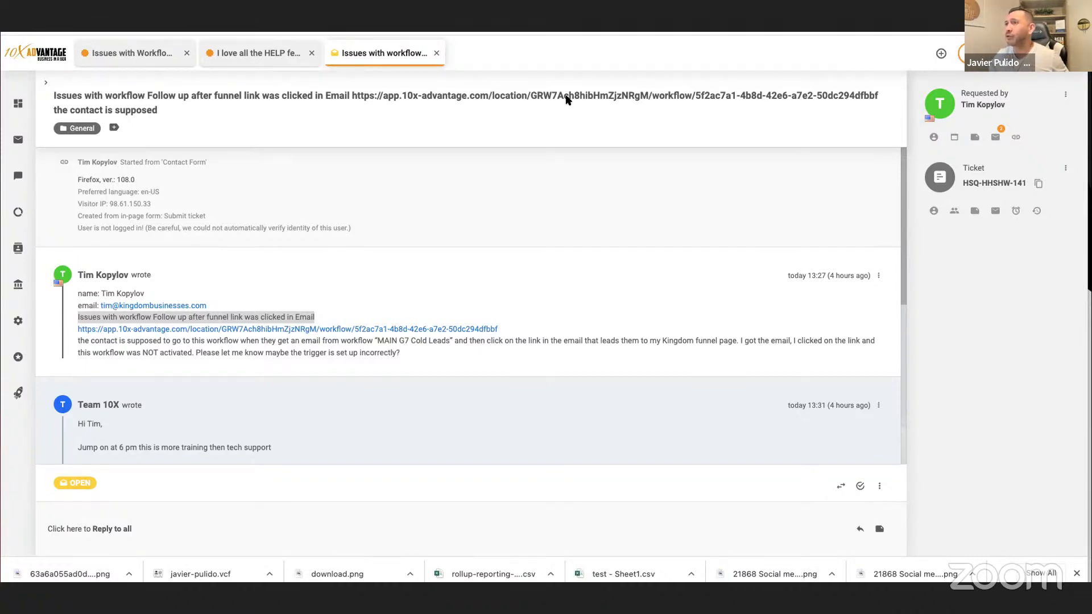
click(380, 34)
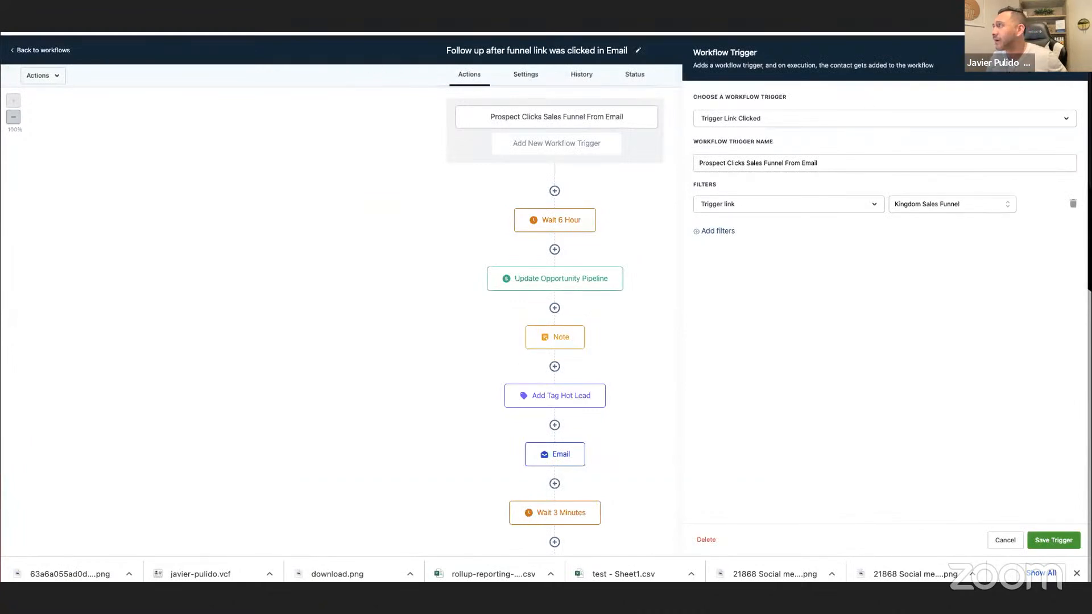
key(Escape)
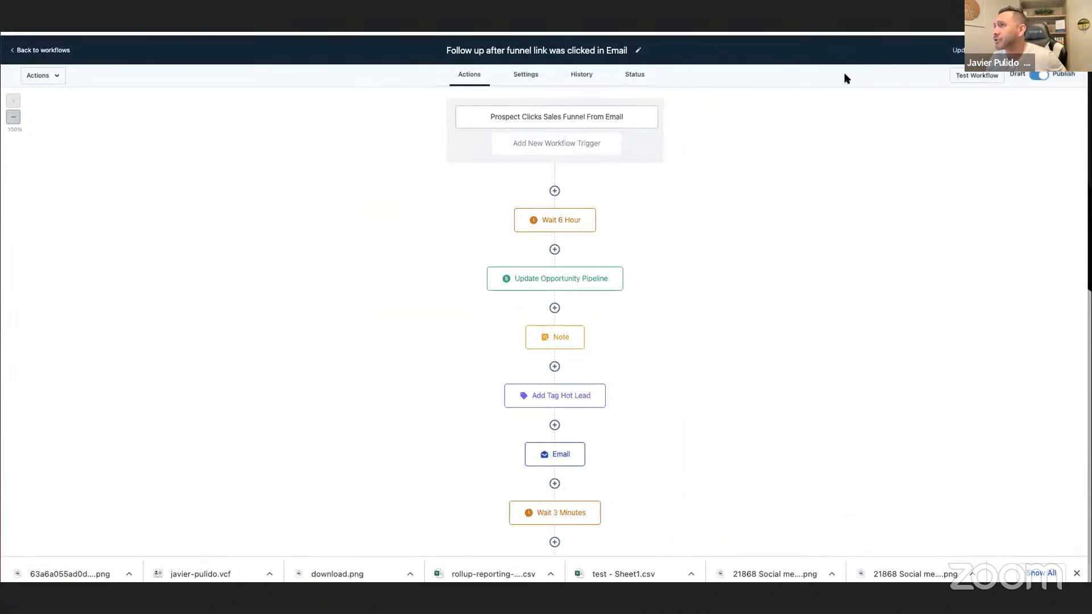
click(634, 75)
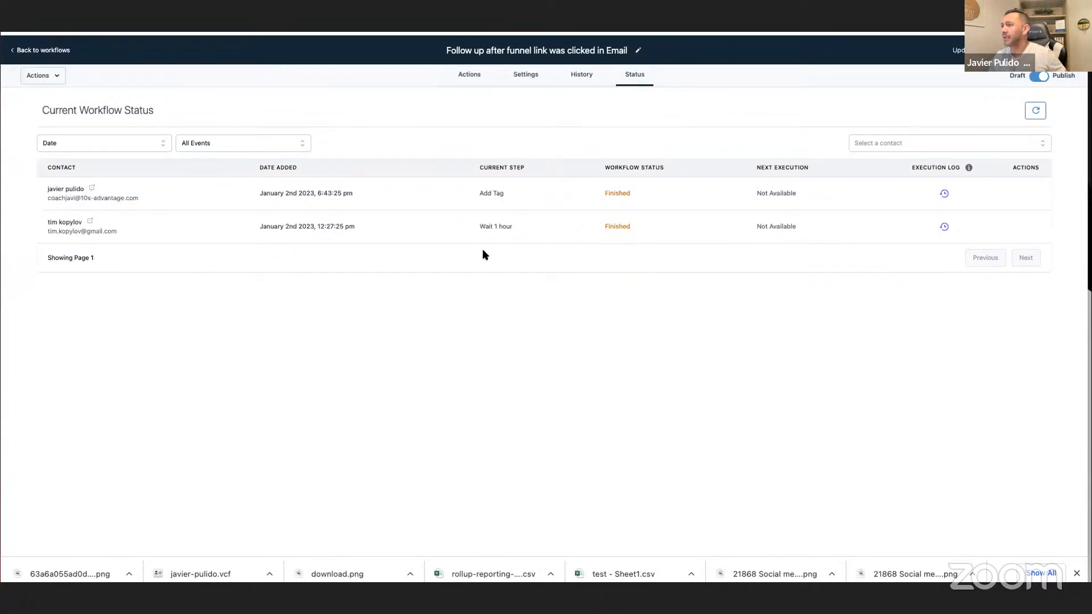
drag(289, 193, 302, 191)
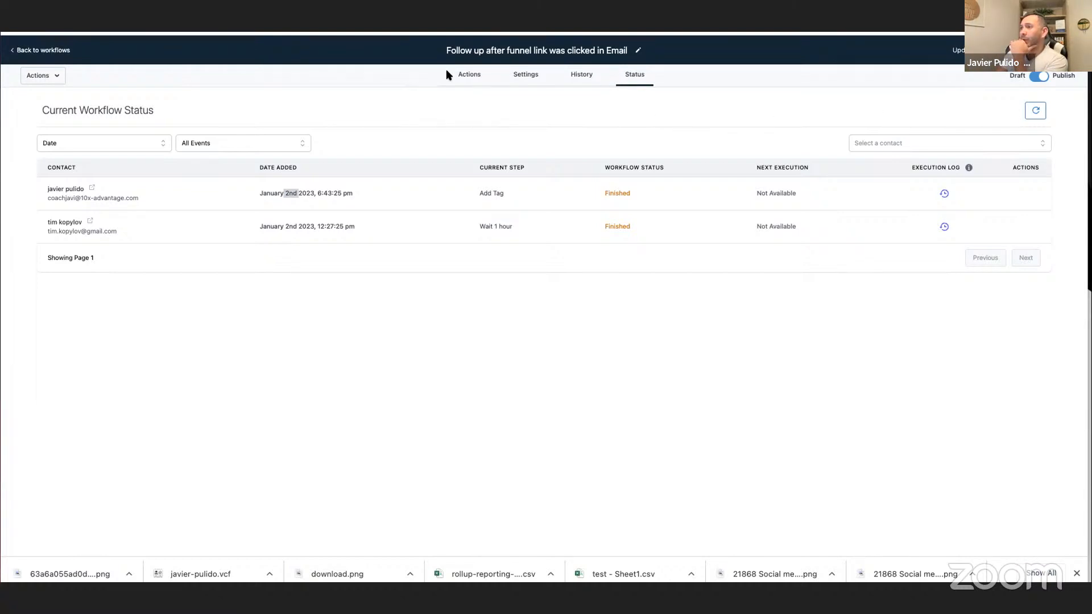
key(super+r)
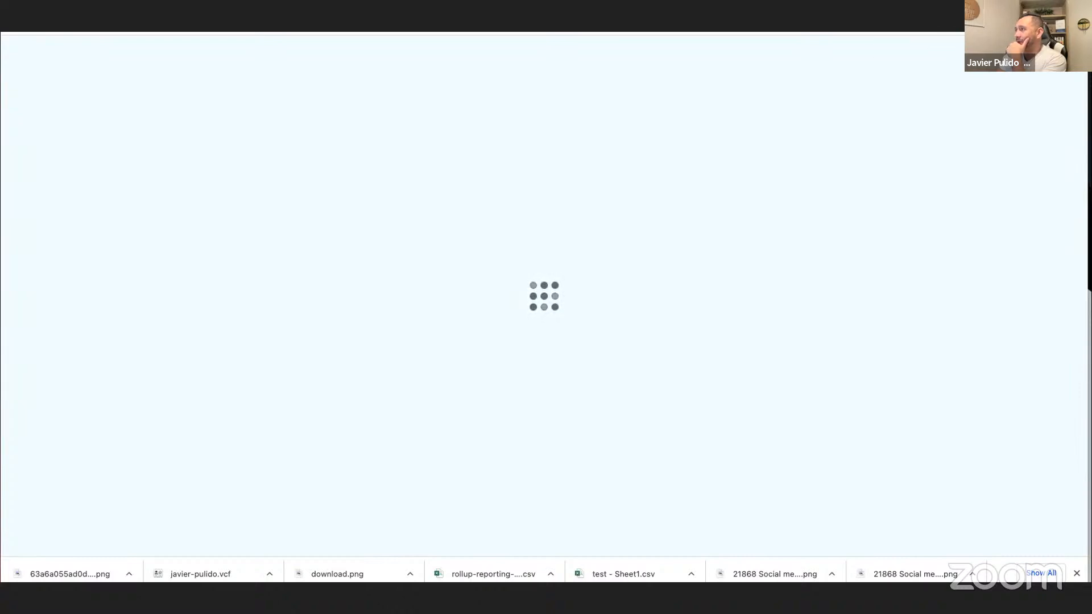
Return to the Email 1 settings in the MAIN G7 Cold Leads workflow.
key(ctrl+Tab)
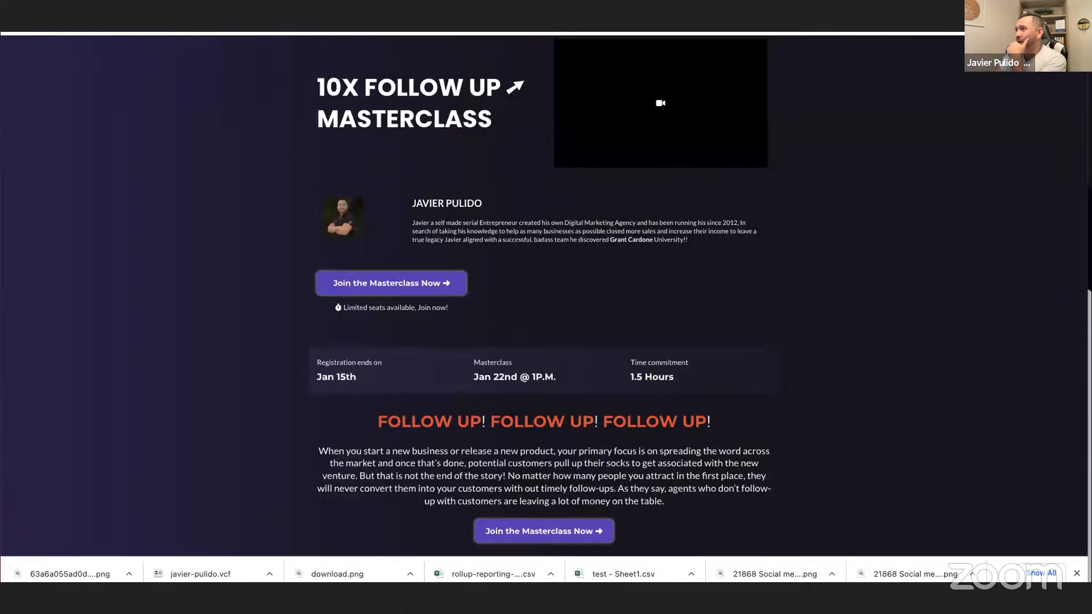
key(ctrl+Tab)
key(ctrl+Tab)
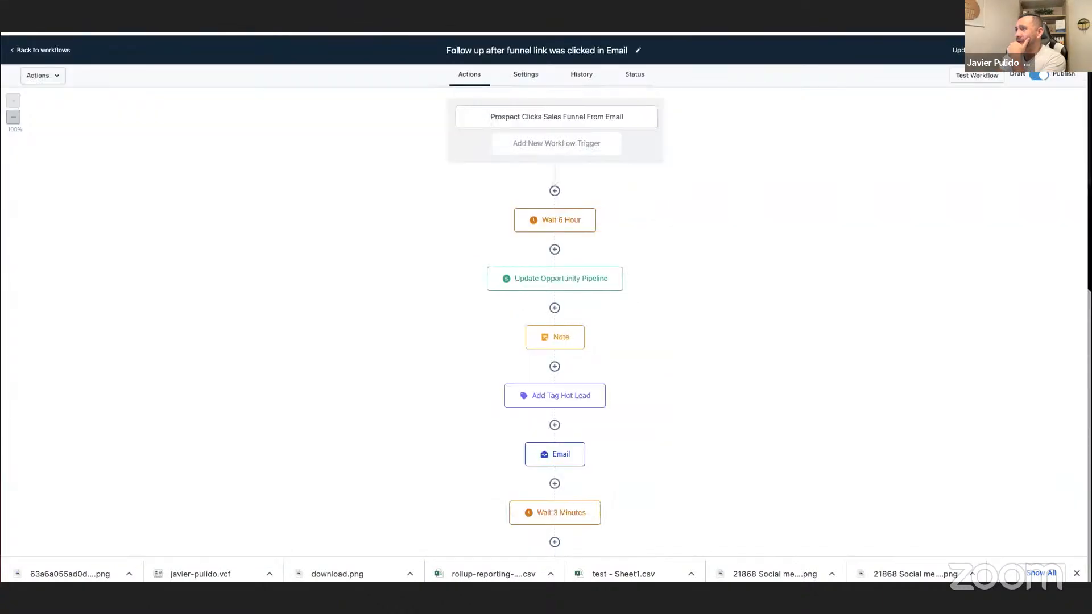
key(ctrl+Tab)
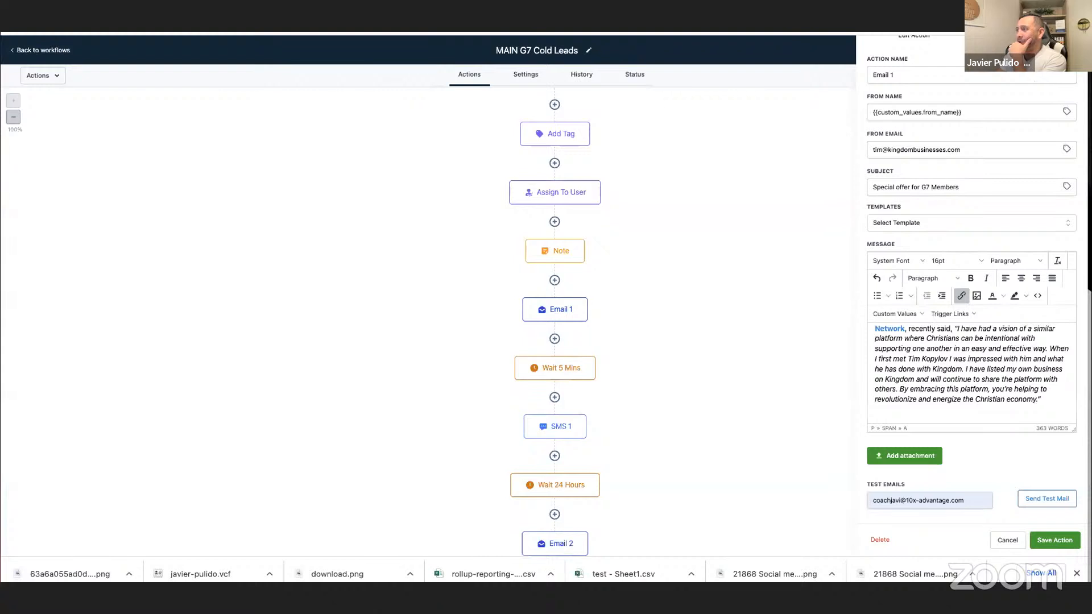
Add an empty line below the "Click here - I am interested" link in the Email 1 message.
scroll(991, 354, down, 3)
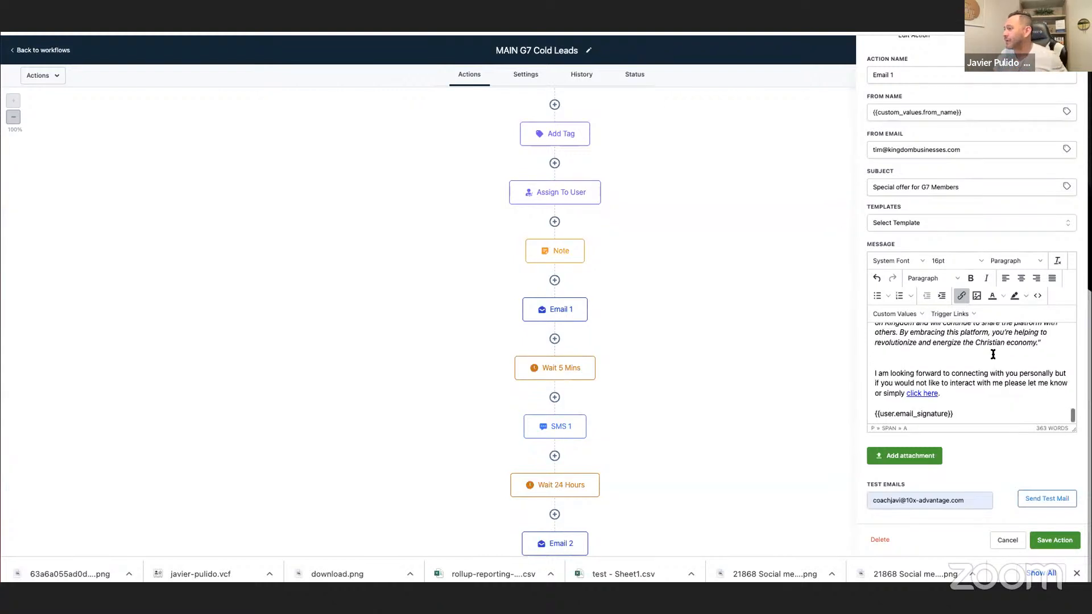
scroll(993, 354, up, 1)
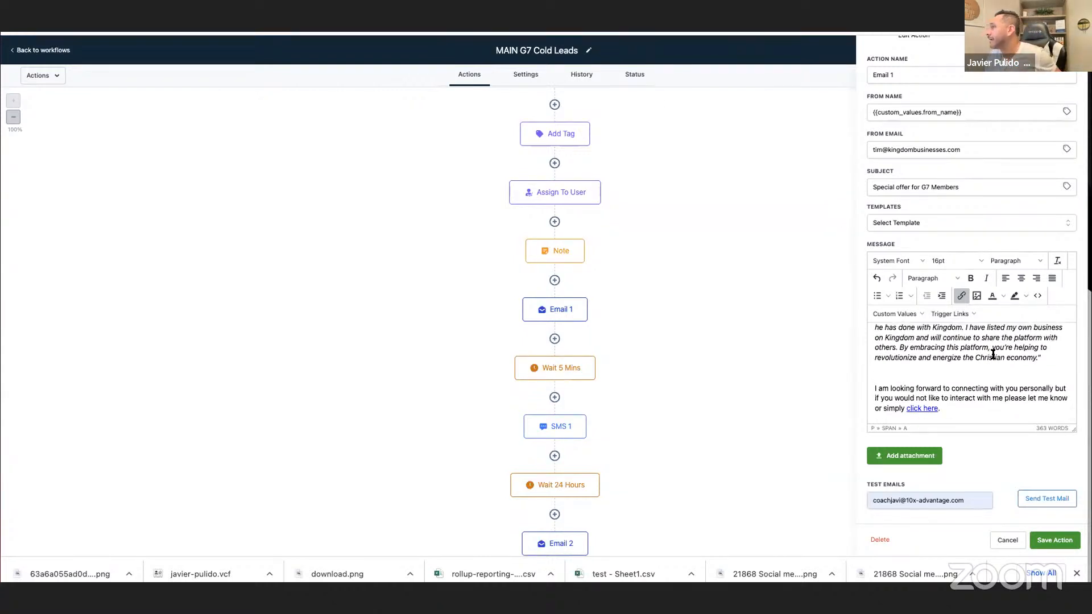
click(966, 315)
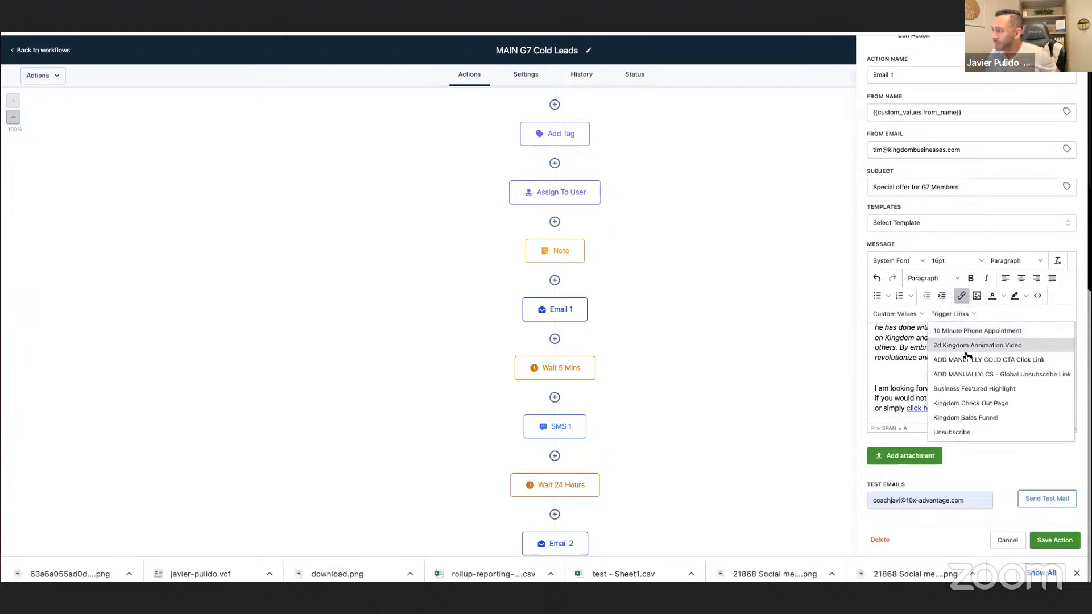
click(885, 369)
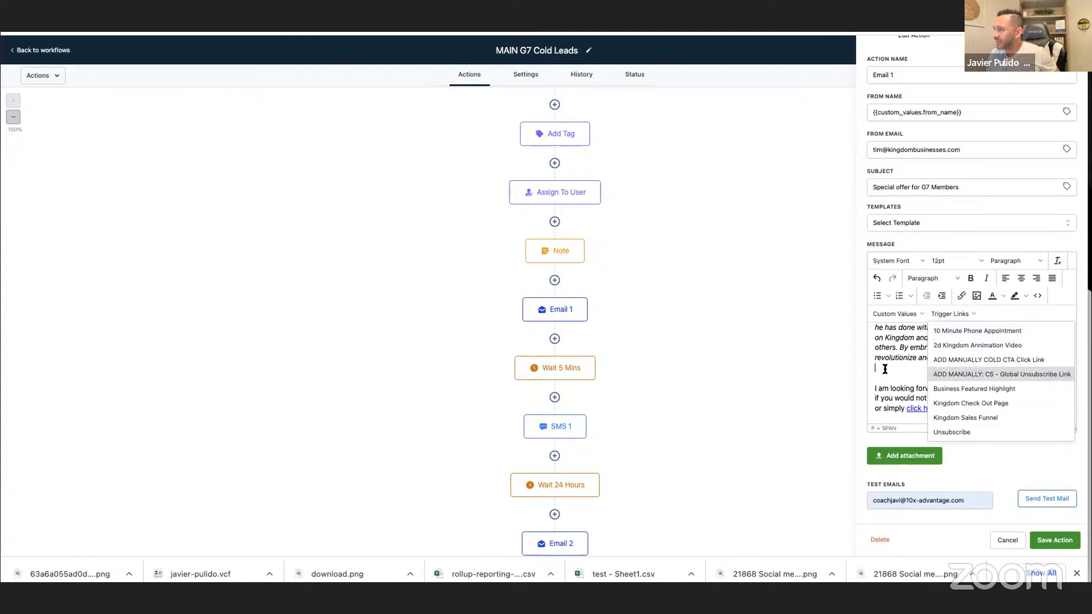
scroll(946, 381, up, 5)
scroll(946, 380, down, 3)
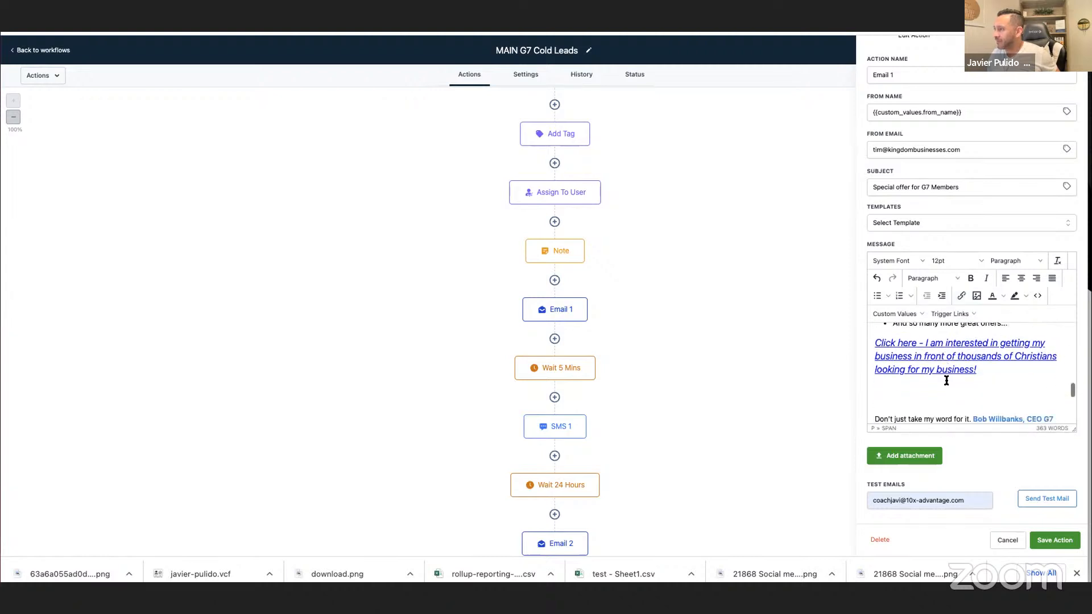
triple_click(995, 355)
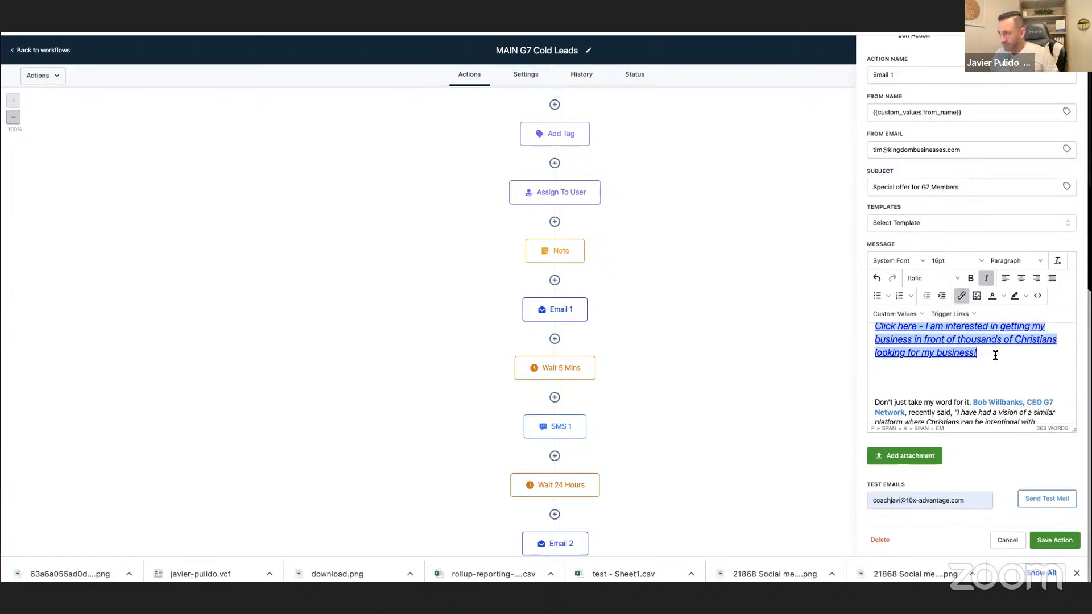
key(Right)
key(Return)
key(Return)
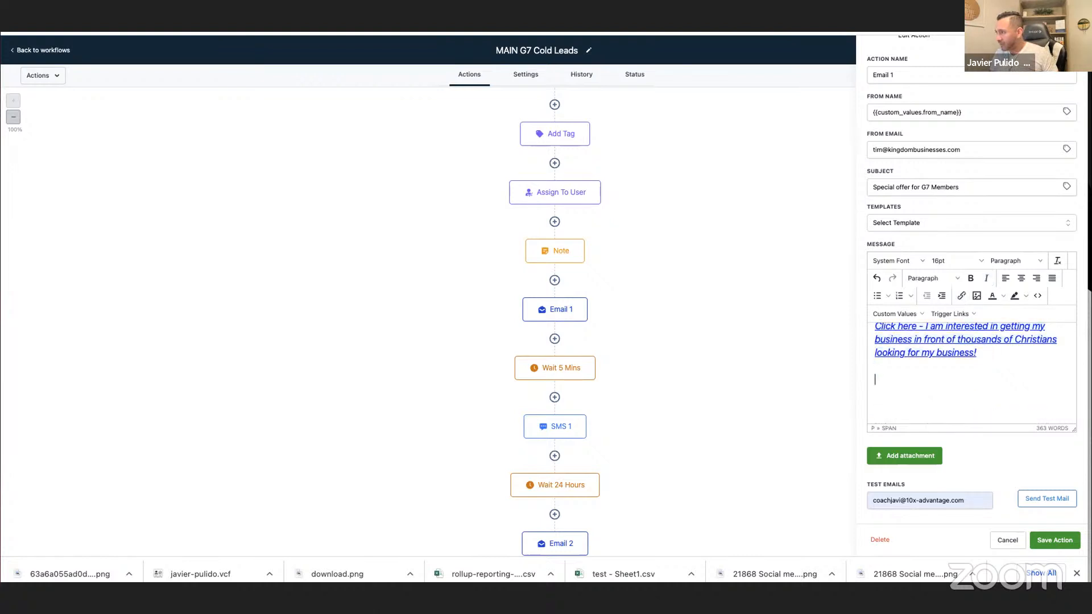
Insert the Kingdom Sales Funnel trigger link on the empty line and save the Email 1 action.
click(952, 315)
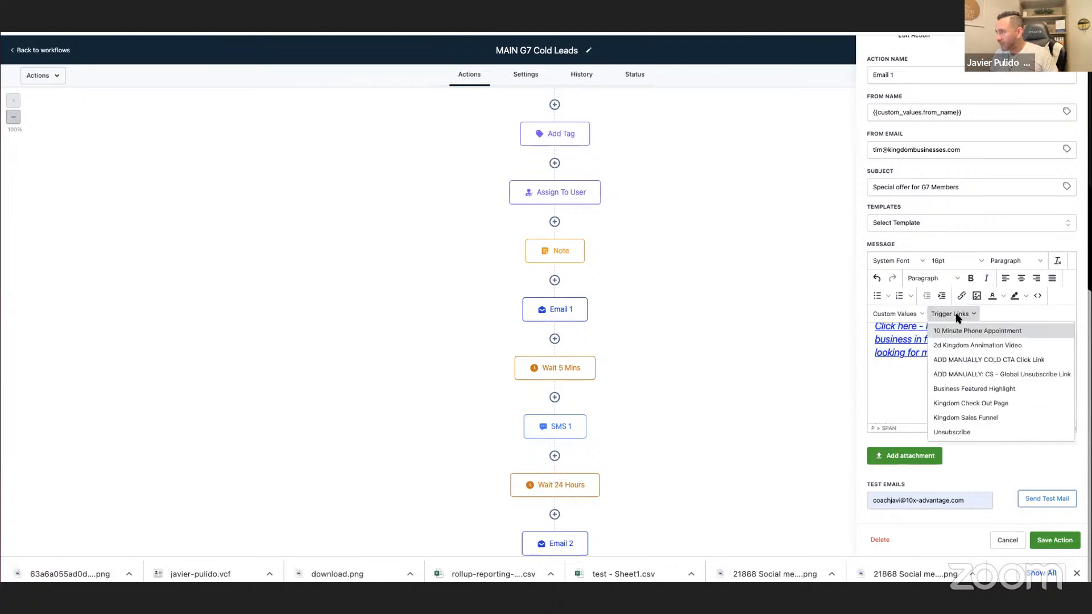
click(971, 418)
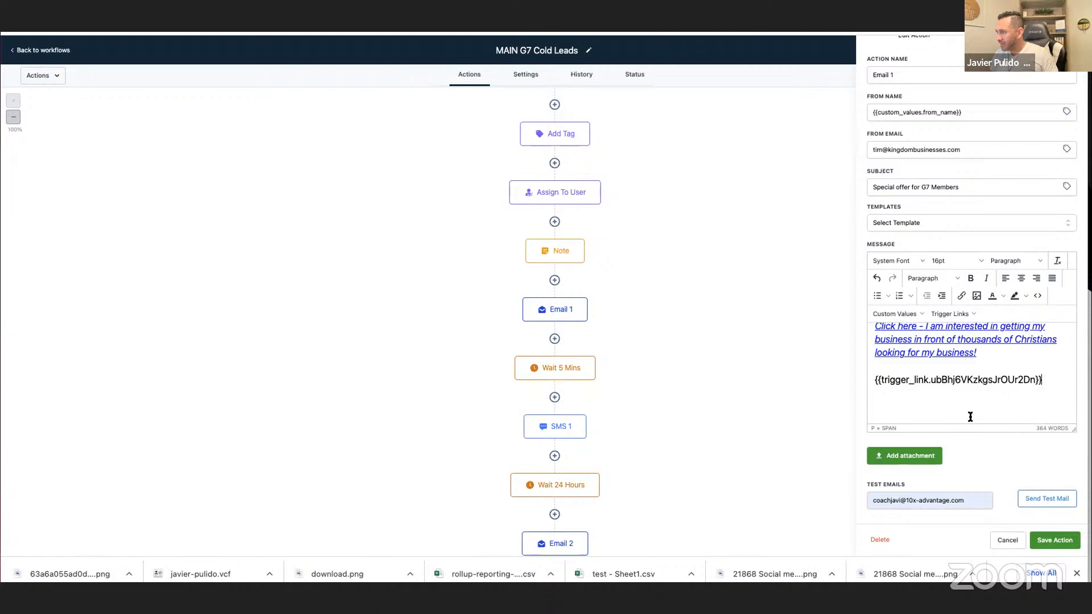
click(1048, 541)
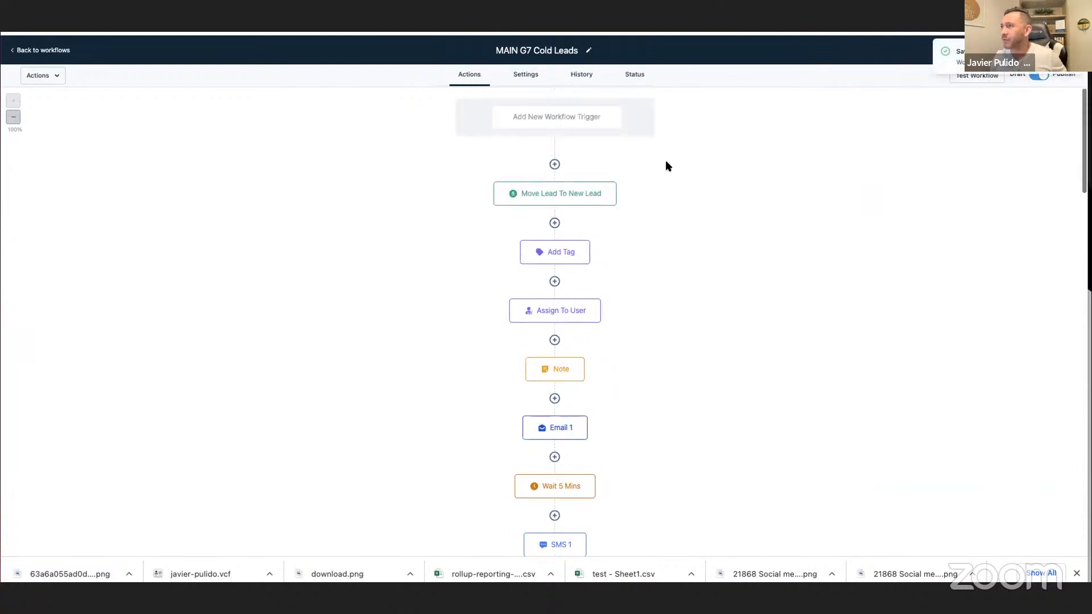
Compare the enrolment status list of MAIN G7 Cold Leads with that of the follow-up workflow.
click(635, 74)
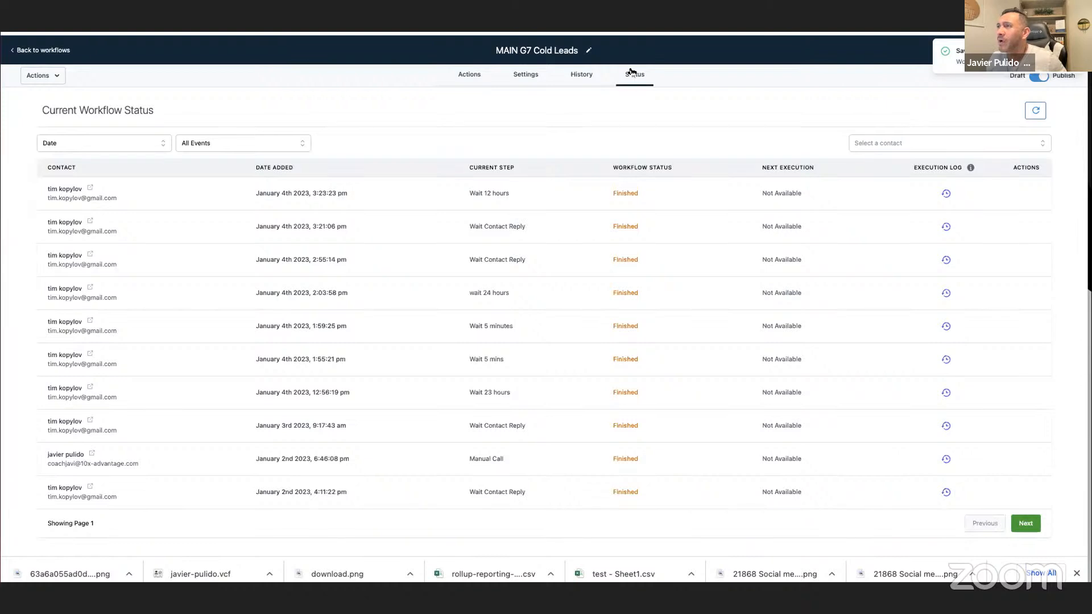
click(411, 22)
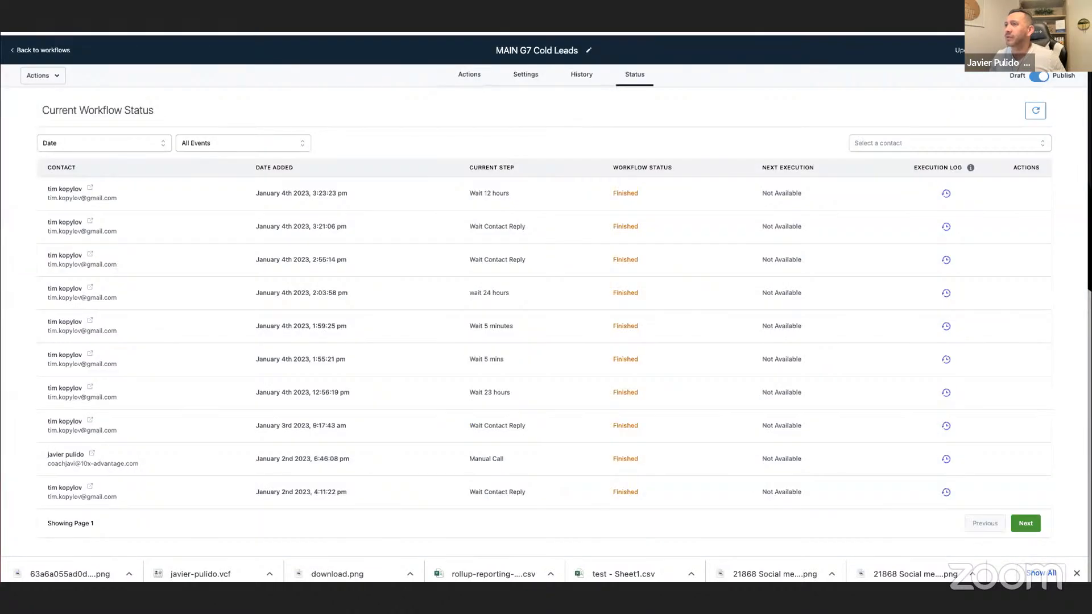
key(ctrl+Tab)
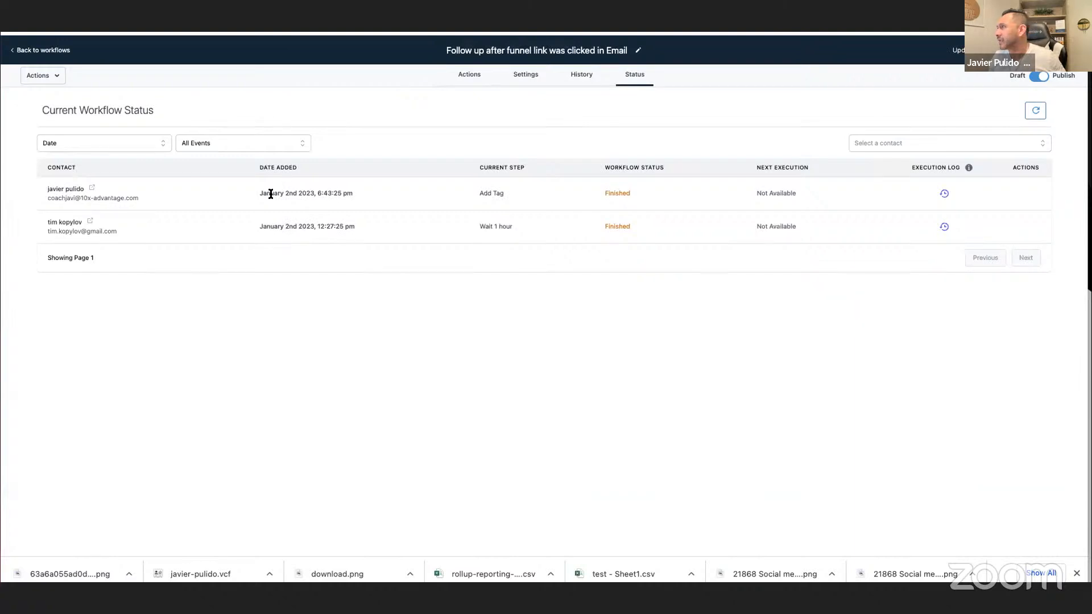
Turn on Allow Multiple in the settings of the "Follow up after funnel link was clicked in Email" workflow and save it.
click(525, 76)
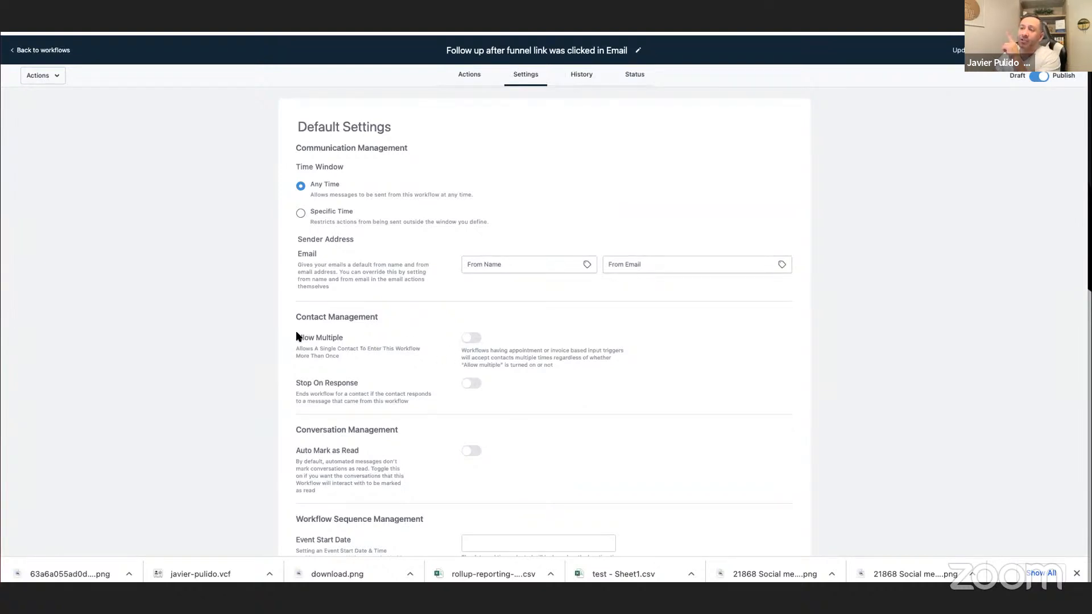
drag(312, 317, 468, 348)
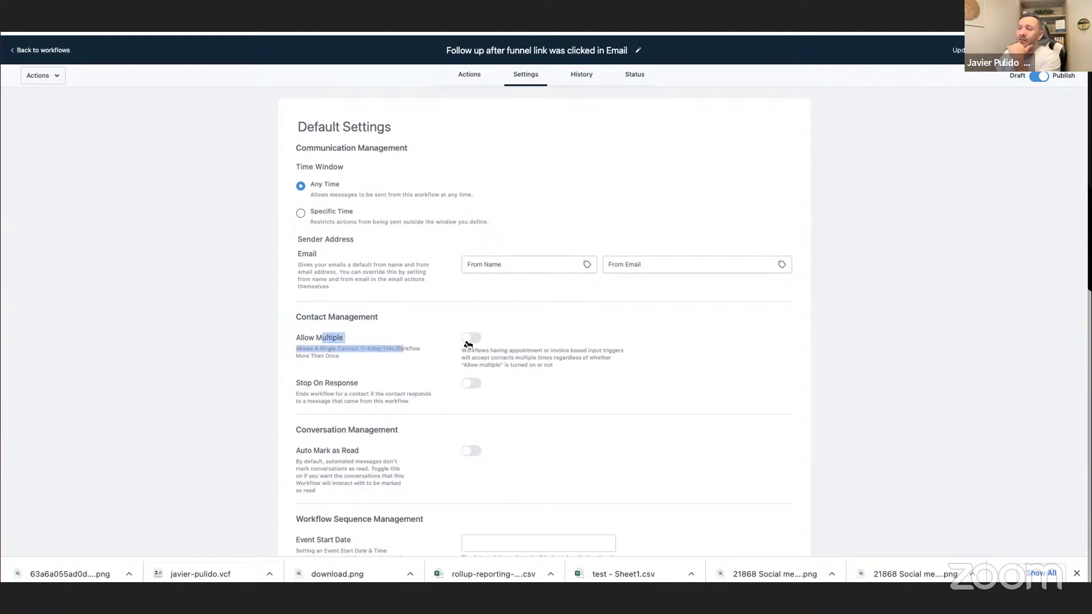
click(469, 341)
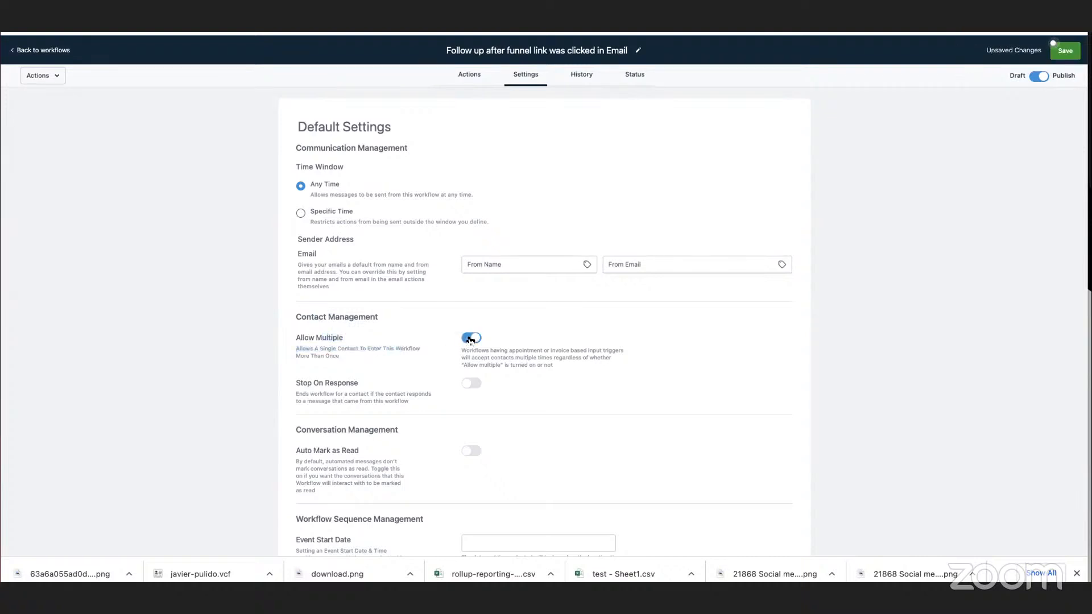
click(1065, 52)
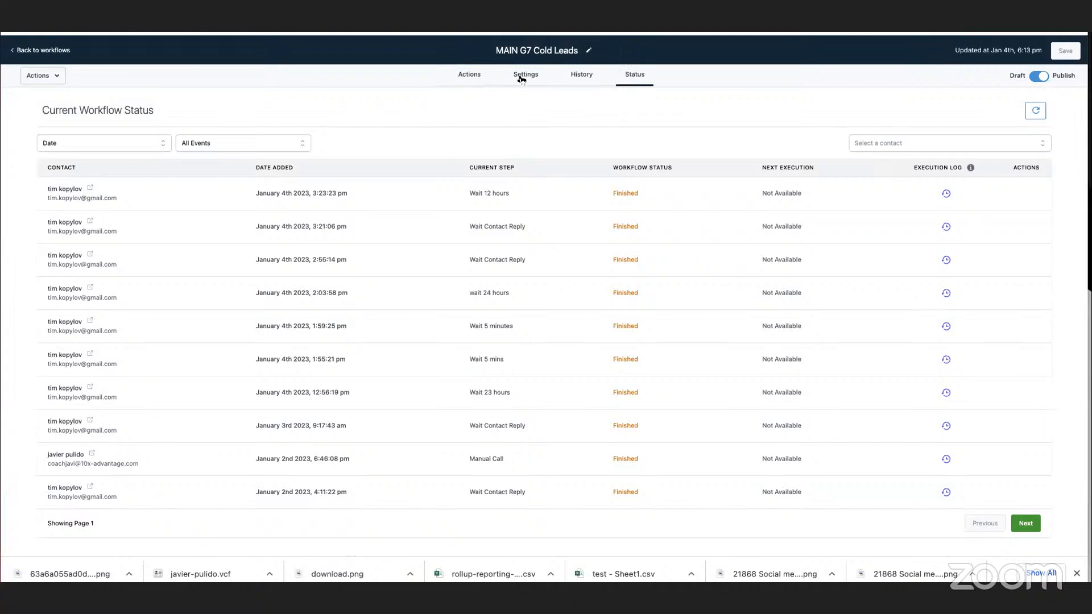
Turn off Stop On Response in the MAIN G7 Cold Leads workflow settings and save the workflow.
click(522, 79)
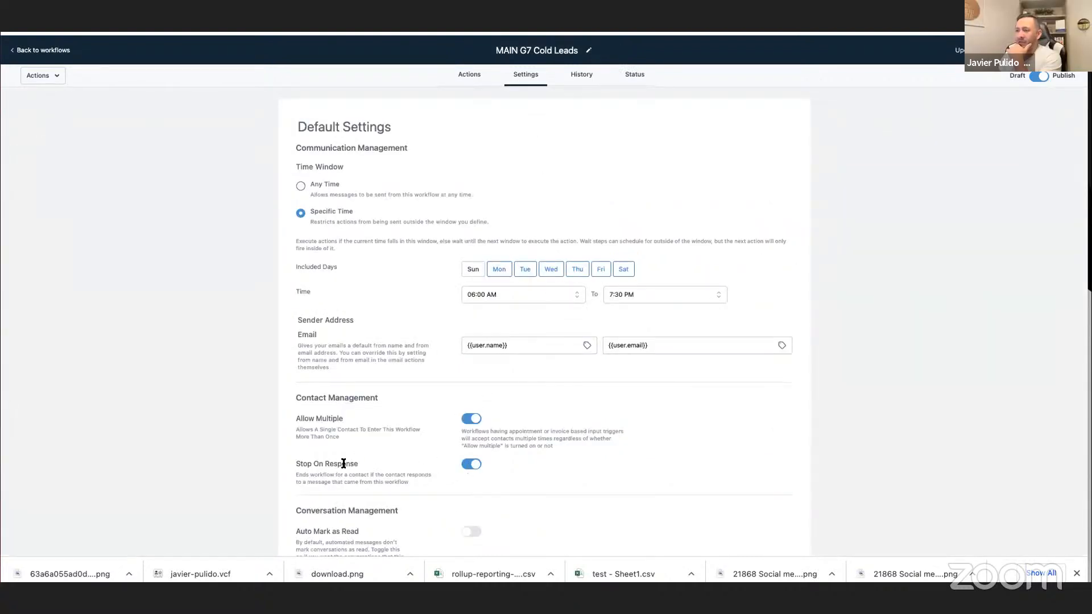
scroll(343, 463, down, 1)
click(471, 429)
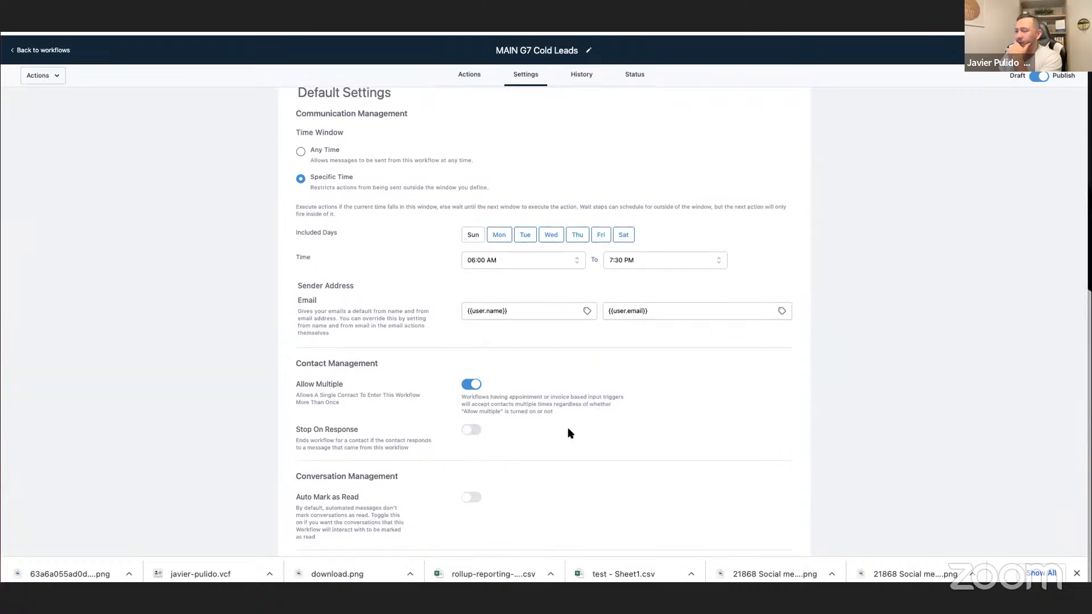
scroll(570, 434, down, 2)
scroll(570, 433, up, 3)
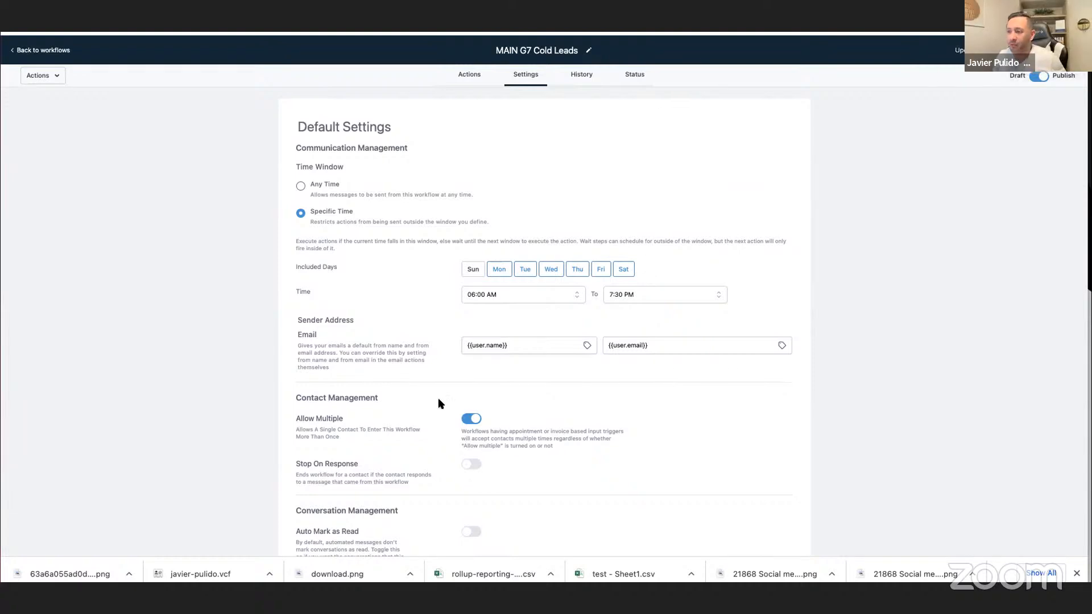
drag(296, 474, 437, 491)
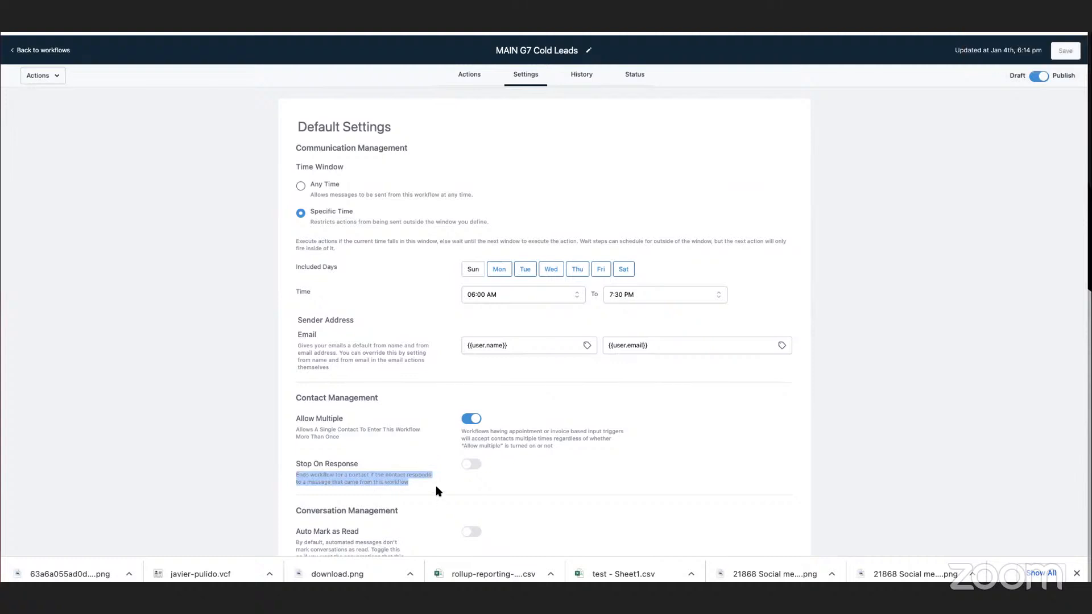
scroll(442, 453, down, 3)
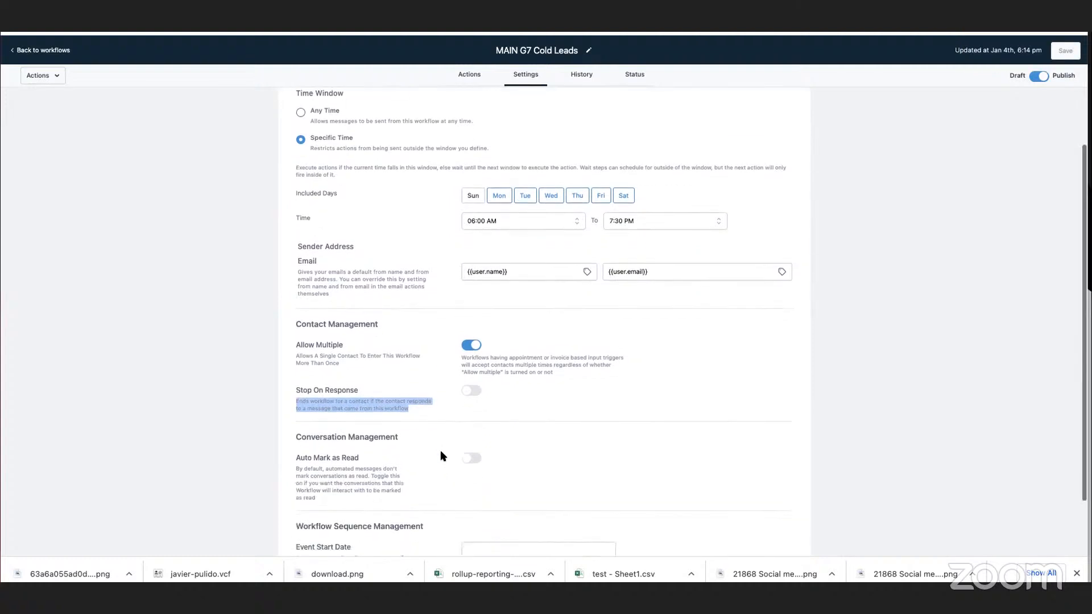
scroll(442, 456, down, 2)
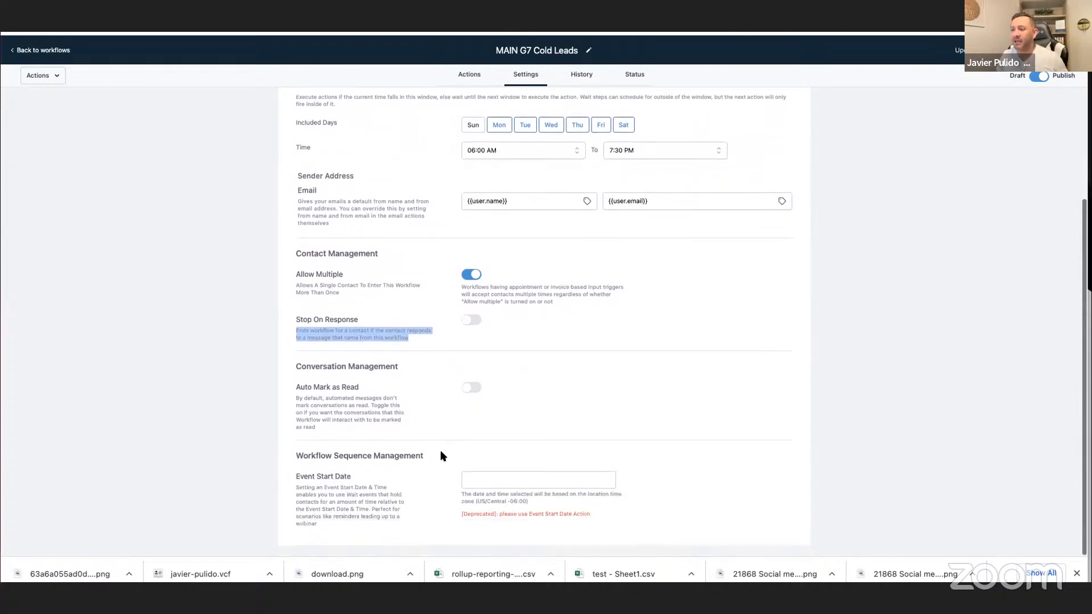
Set the time window of the MAIN G7 Cold Leads workflow to Any Time and save the workflow.
scroll(440, 452, up, 4)
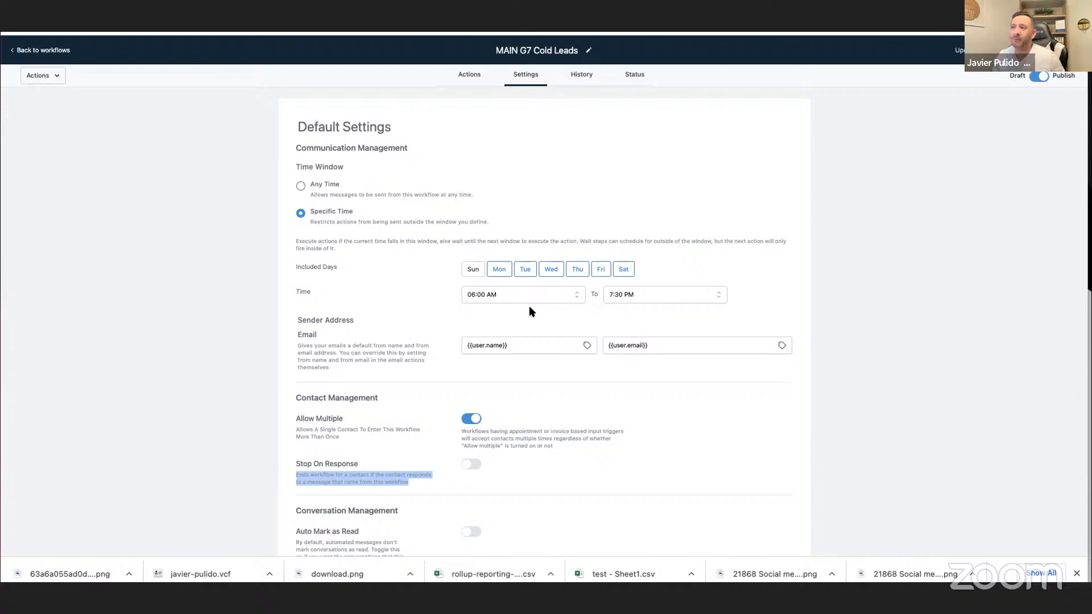
click(303, 186)
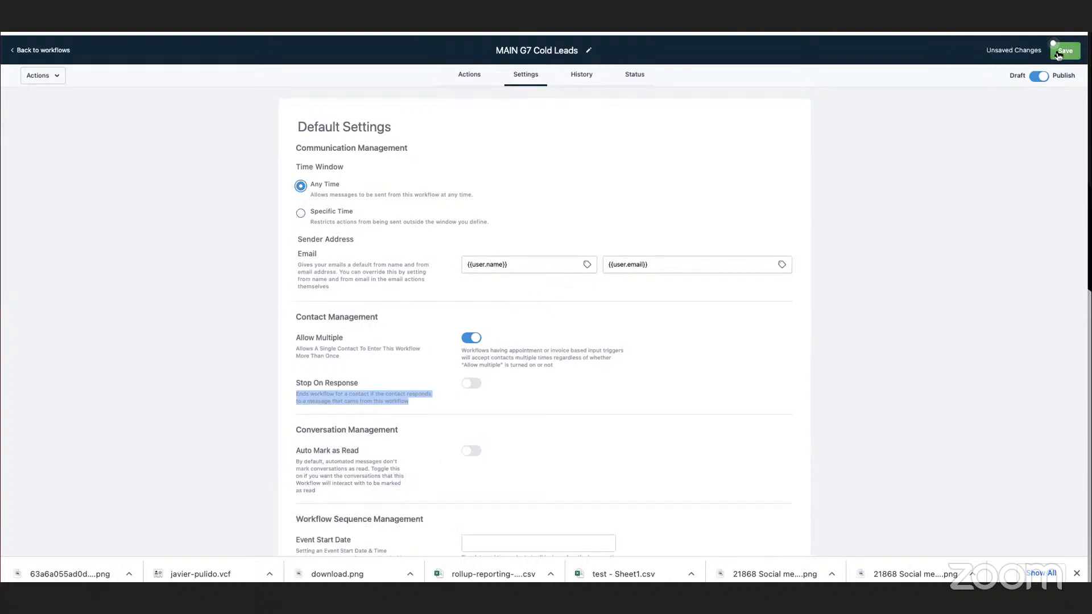
click(1058, 55)
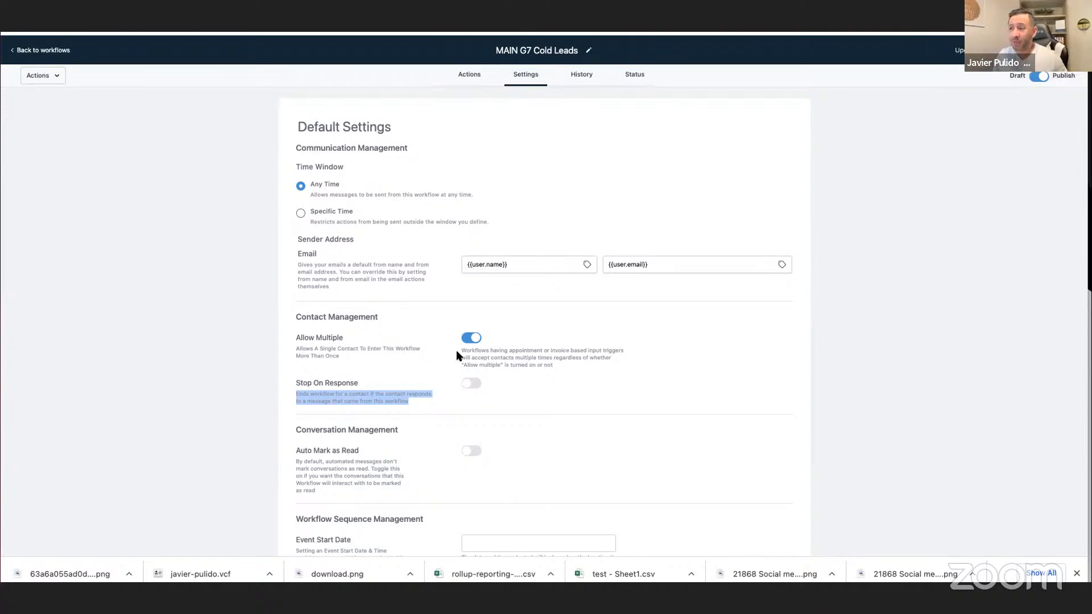
Review the Contact Management and Communication Management settings of the MAIN G7 Cold Leads workflow.
drag(295, 316, 344, 339)
click(360, 378)
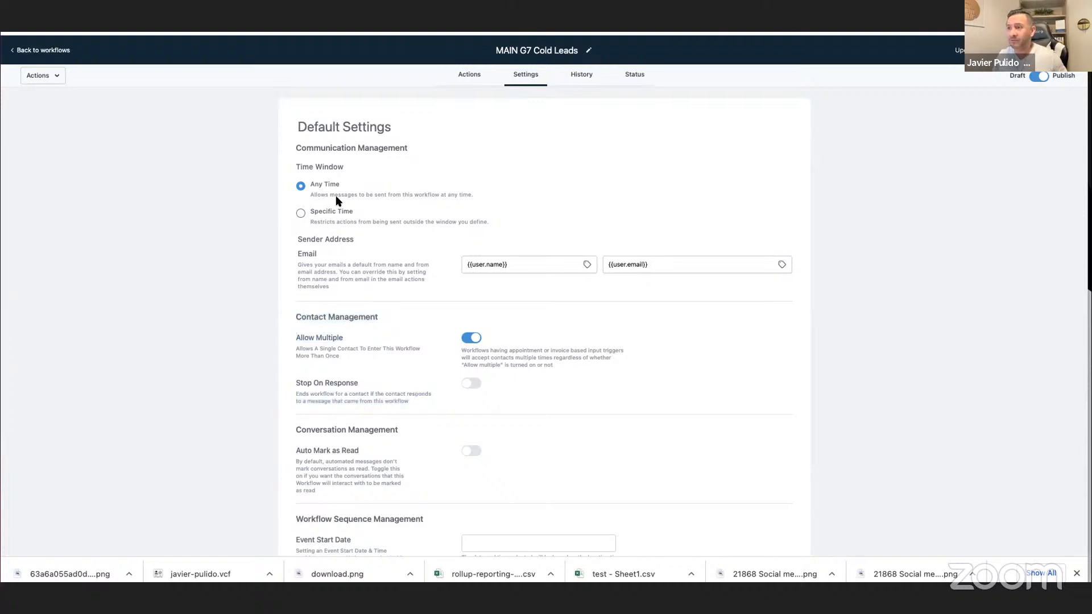
drag(307, 148, 407, 148)
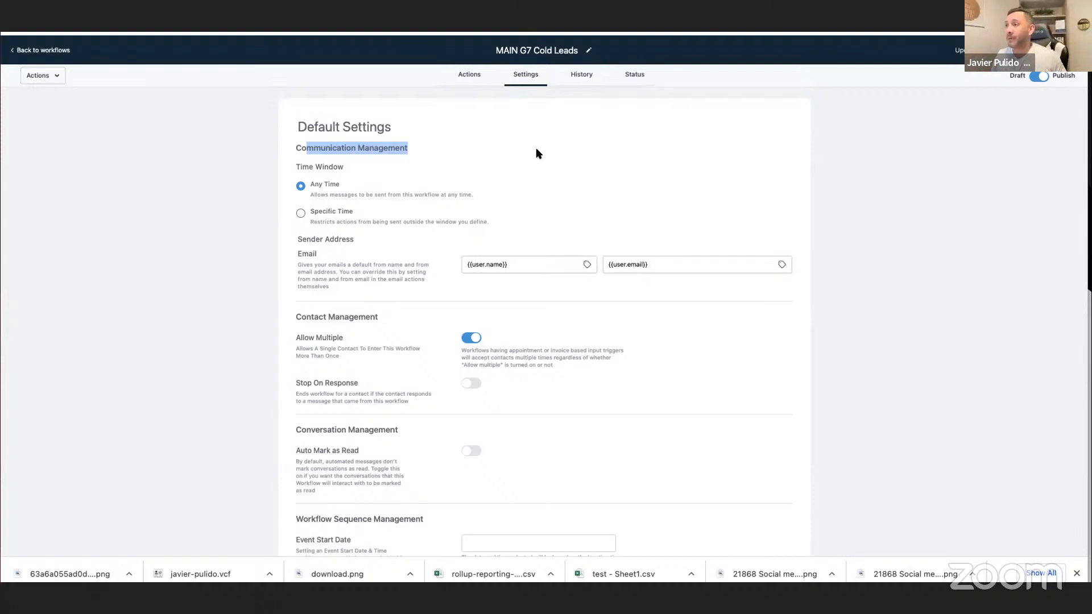
click(482, 93)
Open the Email action in the "Follow up after funnel link was clicked in Email" workflow.
click(470, 78)
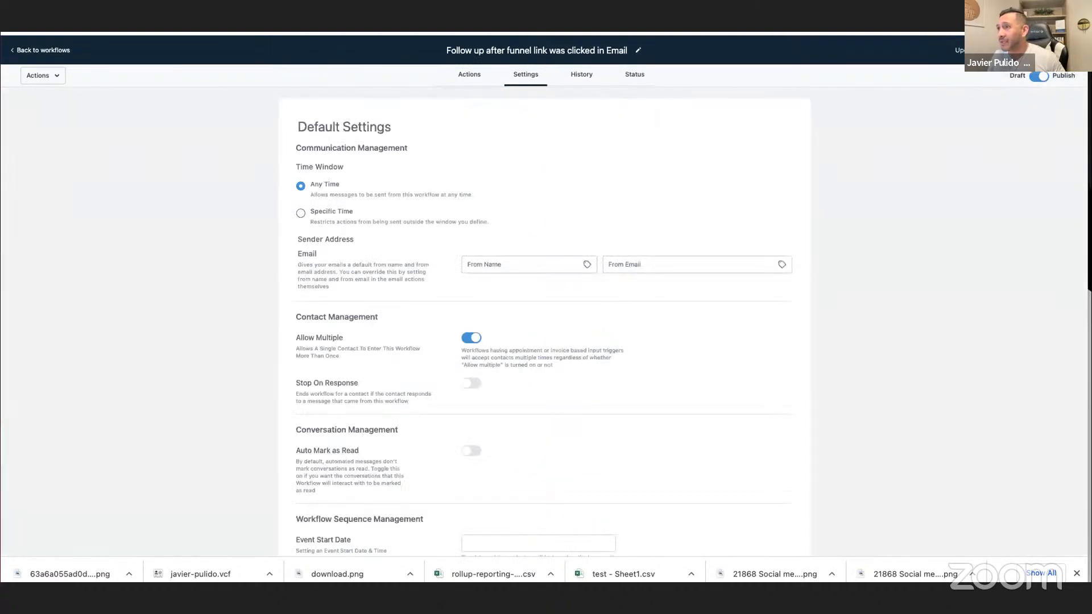
click(468, 76)
scroll(672, 330, down, 1)
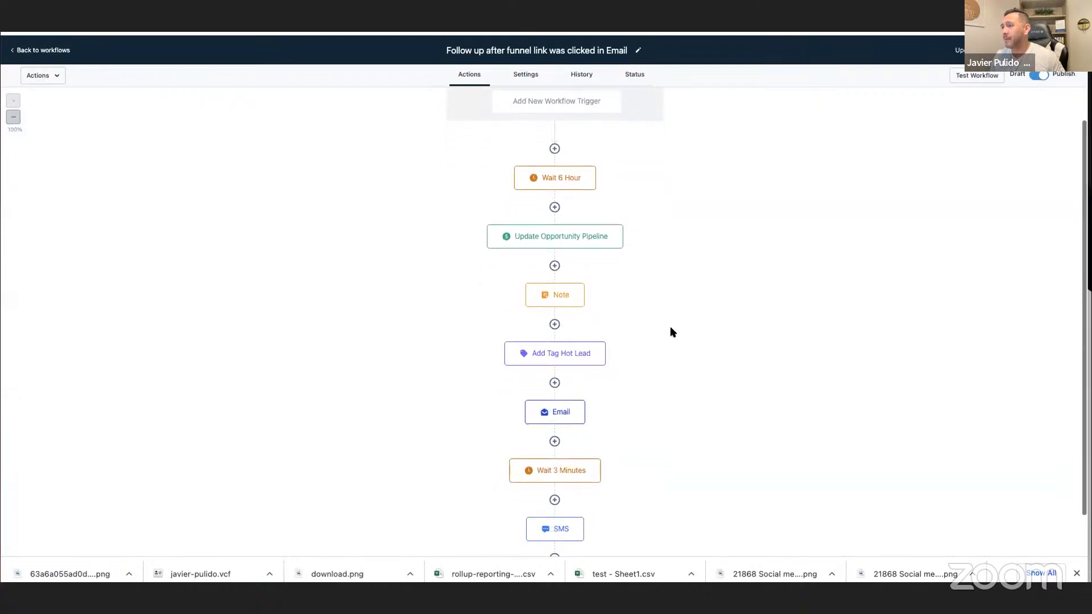
click(558, 413)
scroll(939, 397, down, 5)
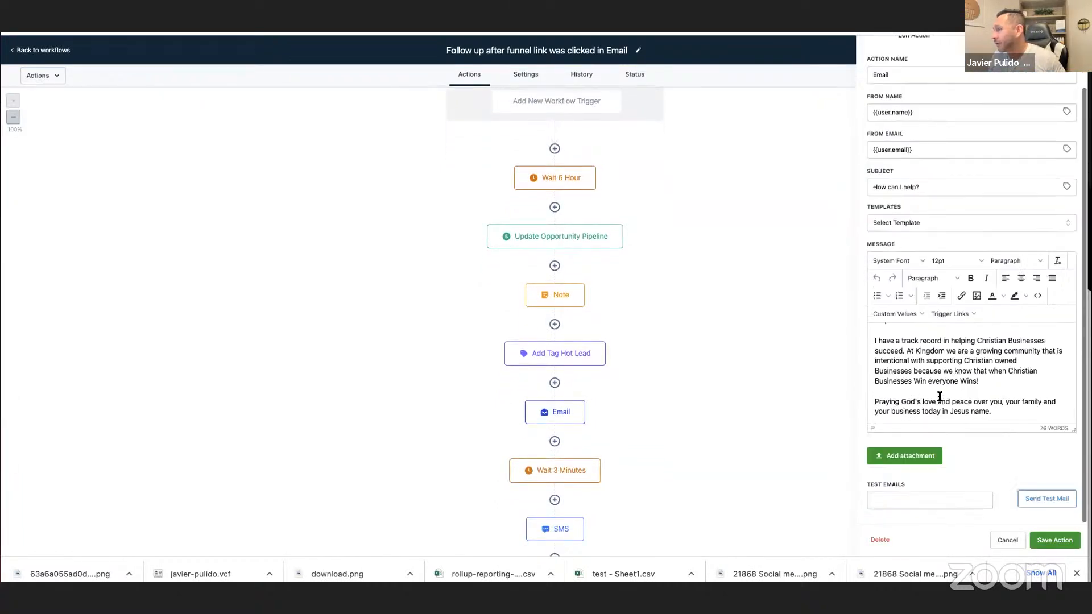
Send a test of the follow-up email to the coach's saved e-mail address and review its message text.
click(908, 499)
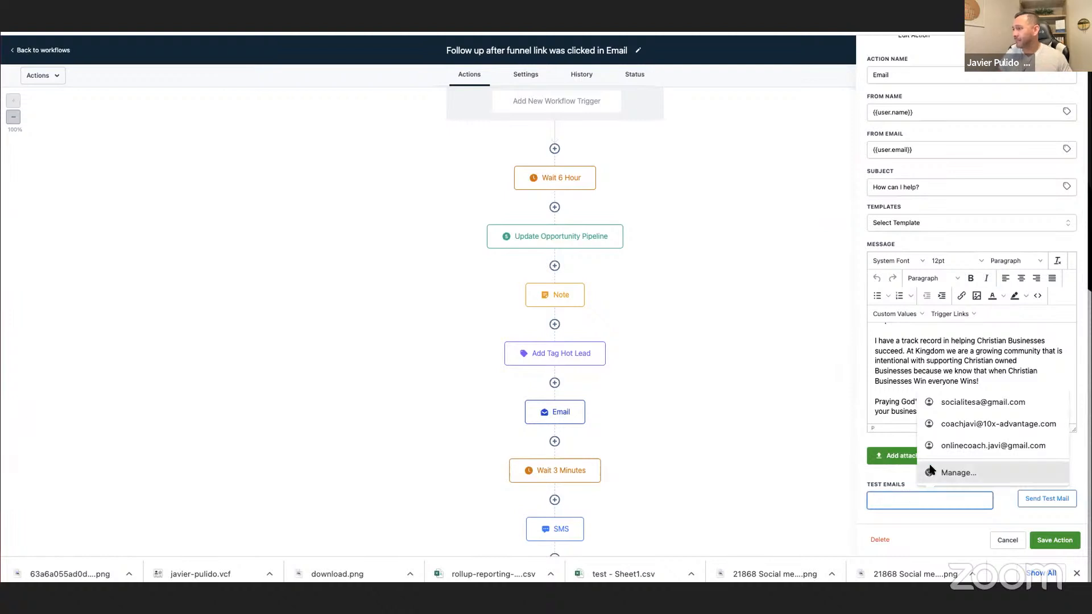
click(967, 424)
click(1047, 499)
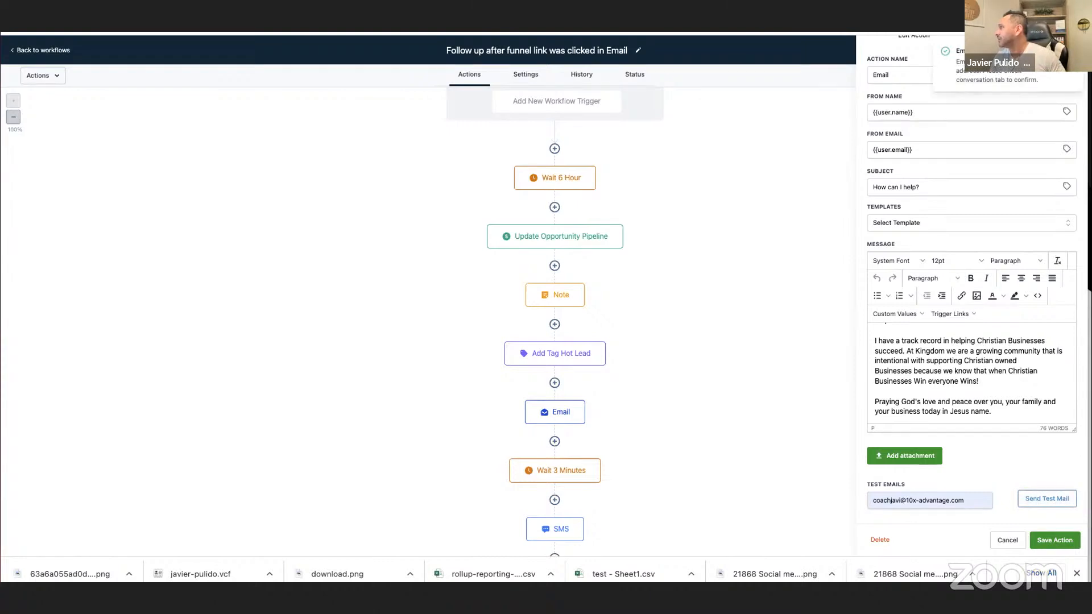
click(1050, 499)
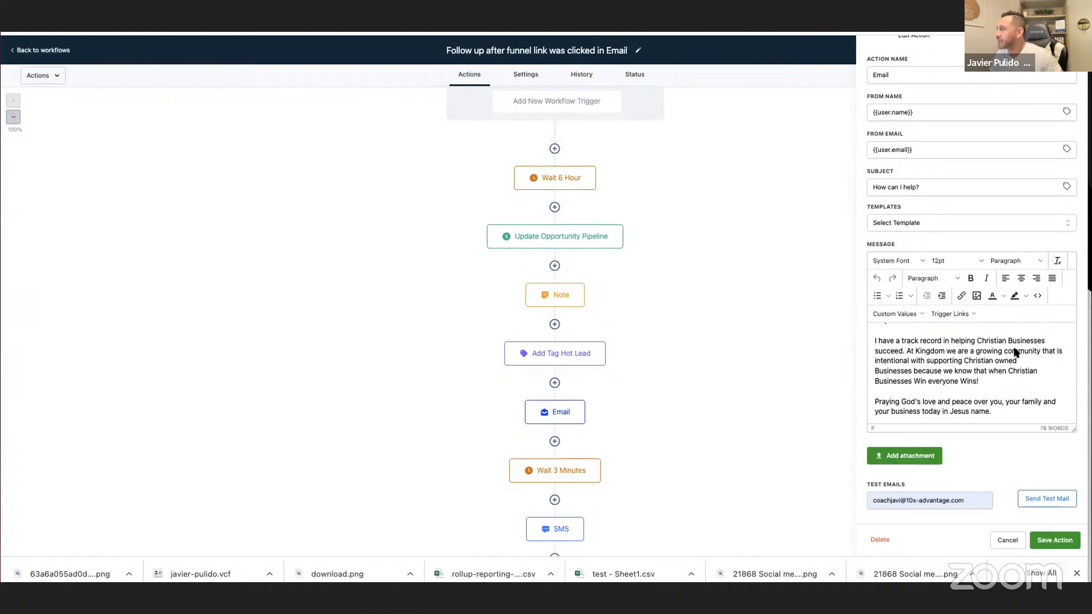
scroll(1015, 353, down, 1)
scroll(1014, 352, up, 3)
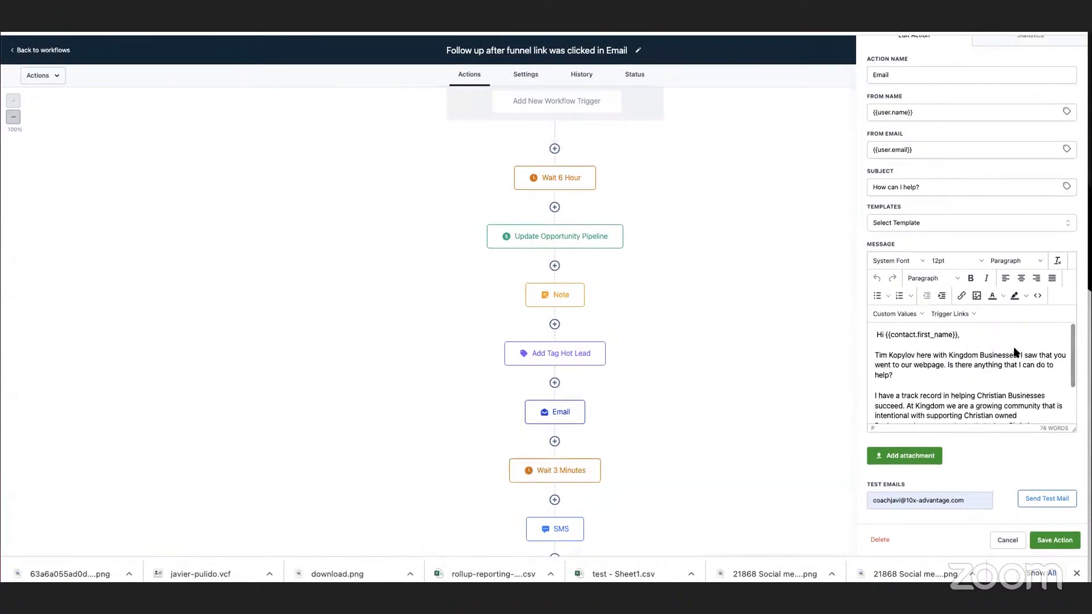
Compare the default settings of the "Follow up after funnel link was clicked in Email" and MAIN G7 Cold Leads workflows.
scroll(1014, 353, down, 3)
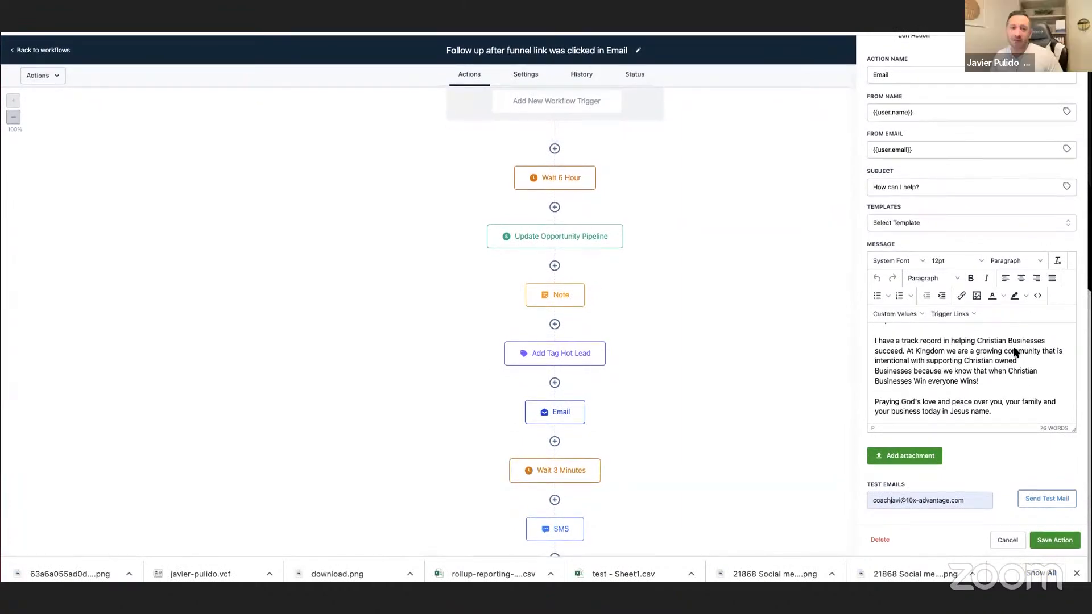
click(528, 77)
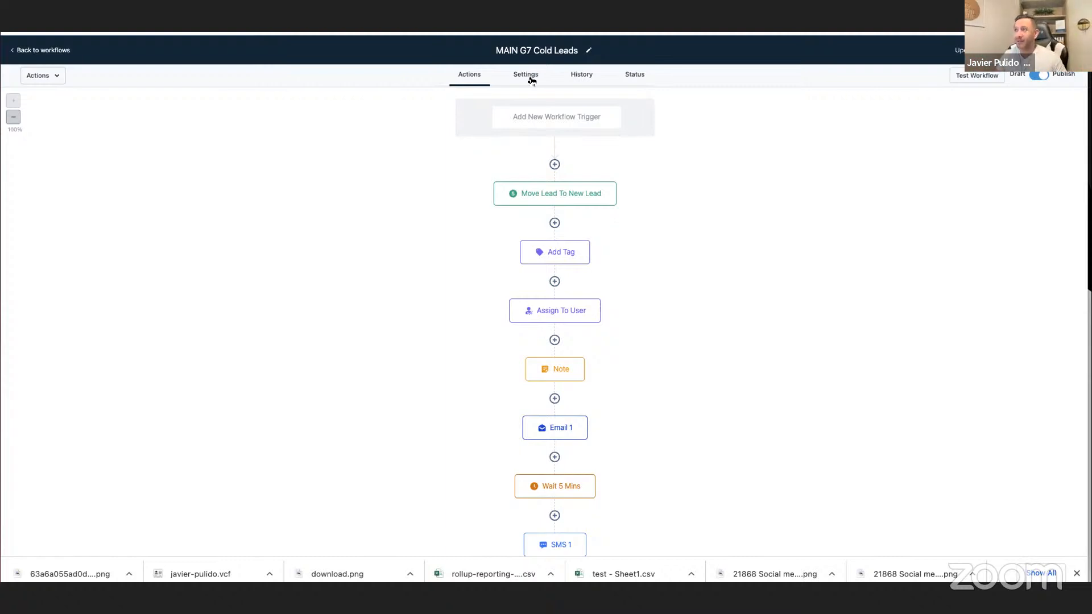
click(533, 75)
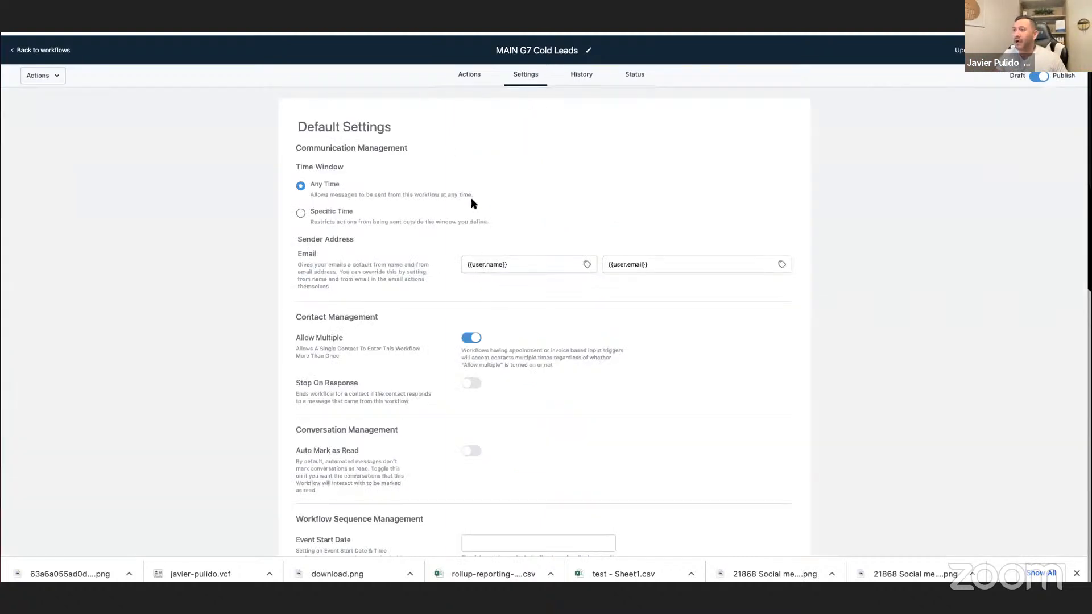
click(467, 76)
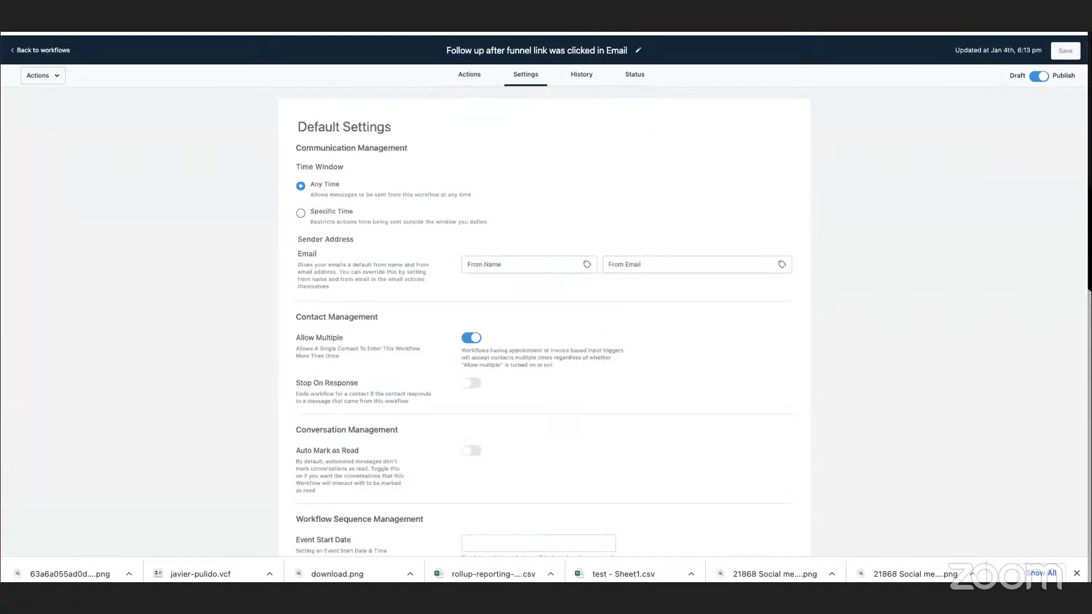
click(484, 74)
Inspect the follow-up workflow's Prospect Clicks Sales Funnel From Email trigger and its contact status list.
scroll(697, 217, down, 2)
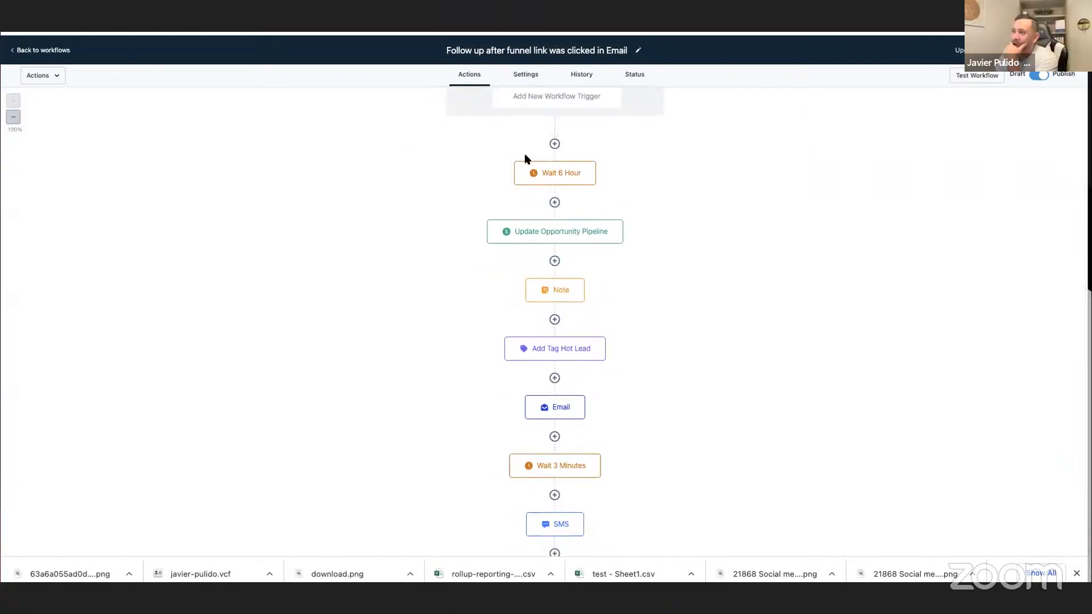
scroll(549, 136, up, 2)
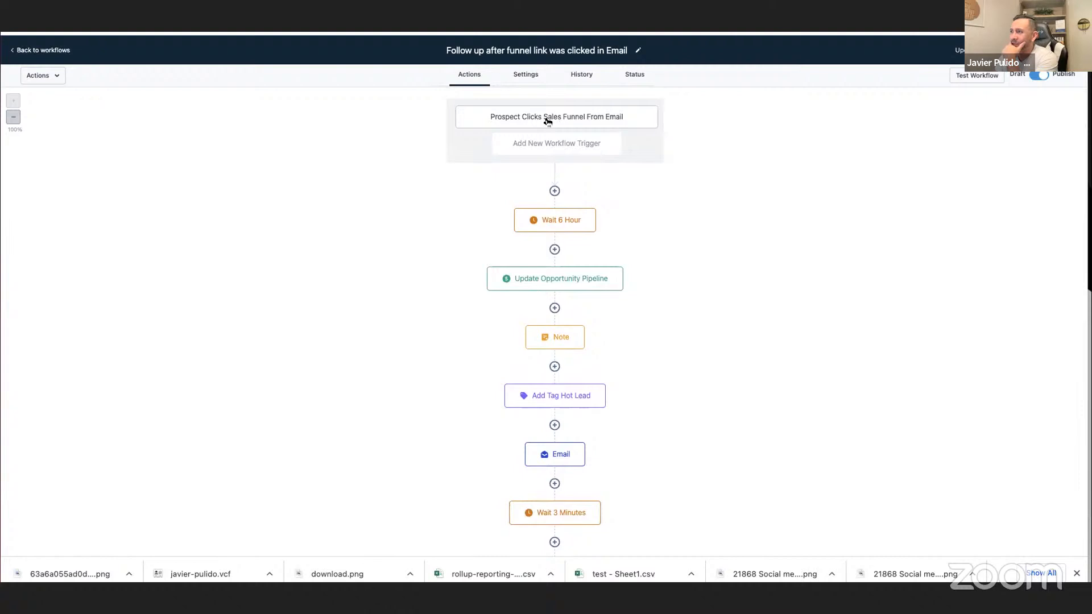
click(547, 121)
click(996, 538)
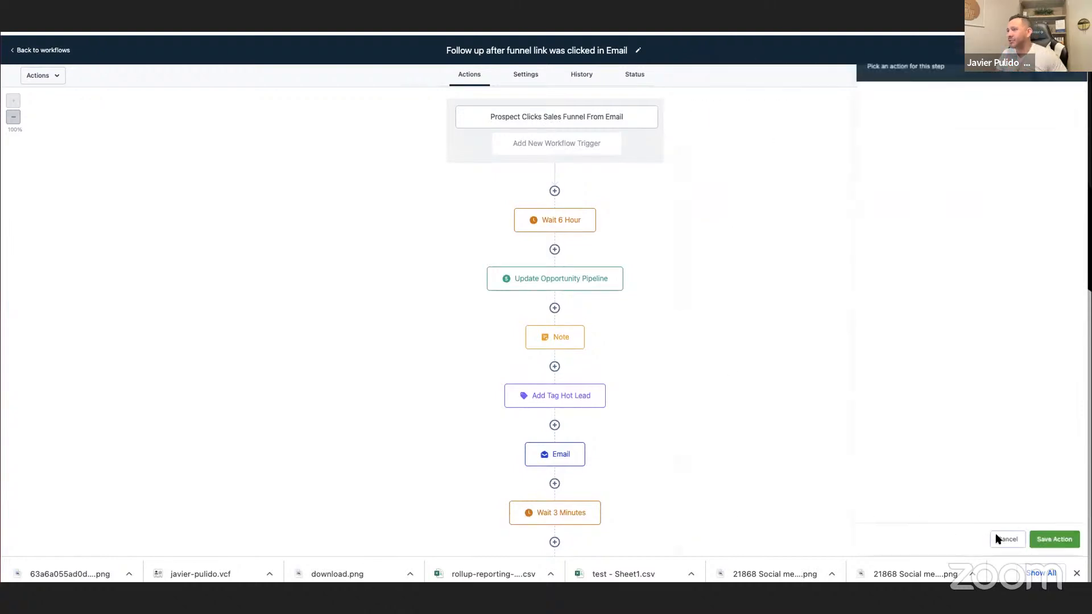
scroll(588, 417, down, 3)
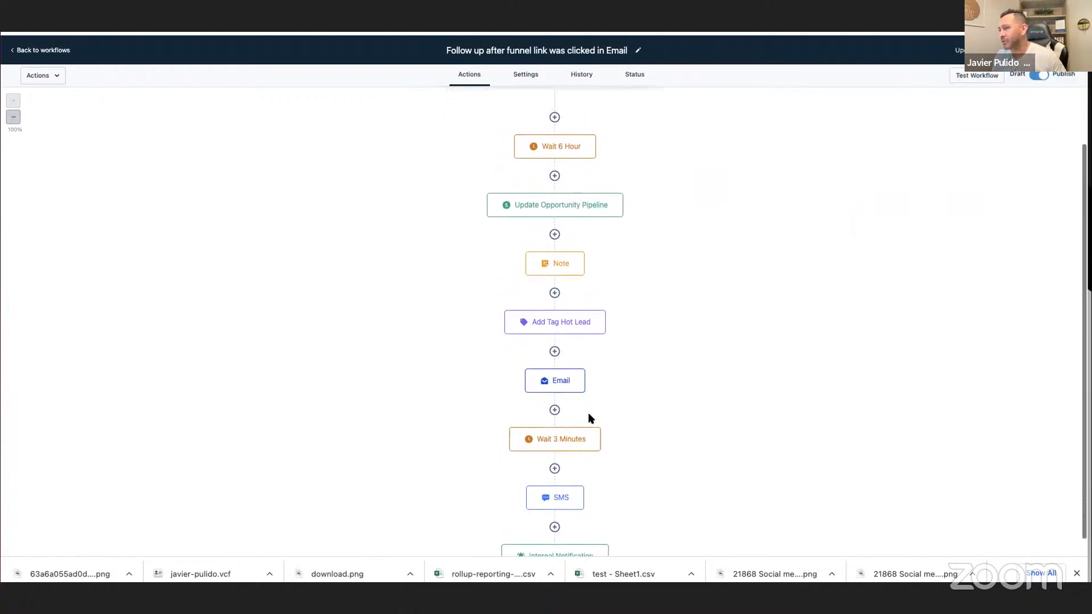
scroll(588, 418, up, 3)
click(633, 75)
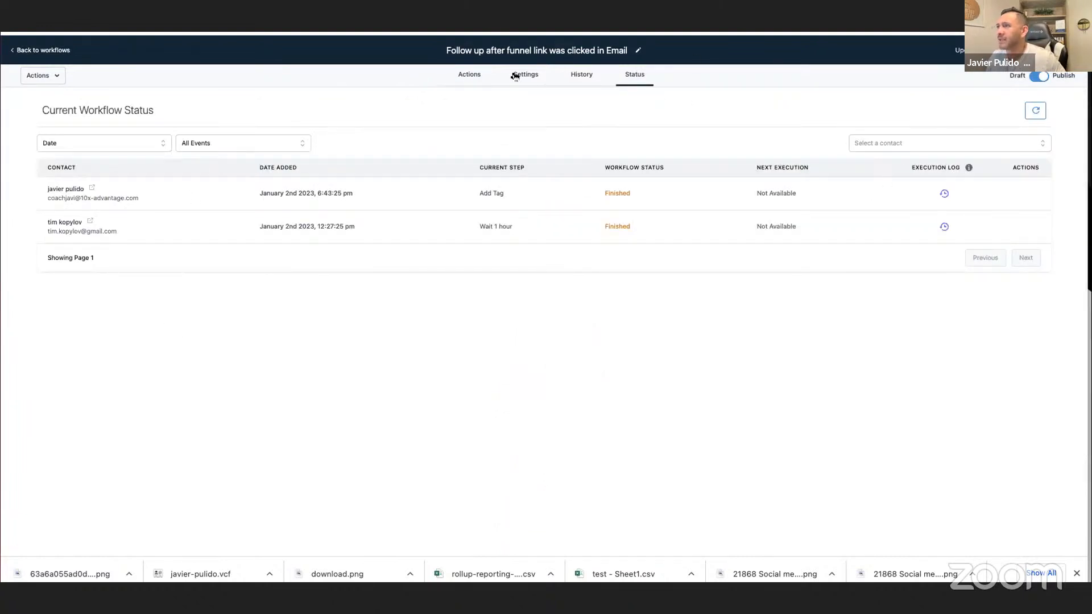
Review the message of the Email action in the follow-up workflow.
click(469, 75)
scroll(856, 381, down, 3)
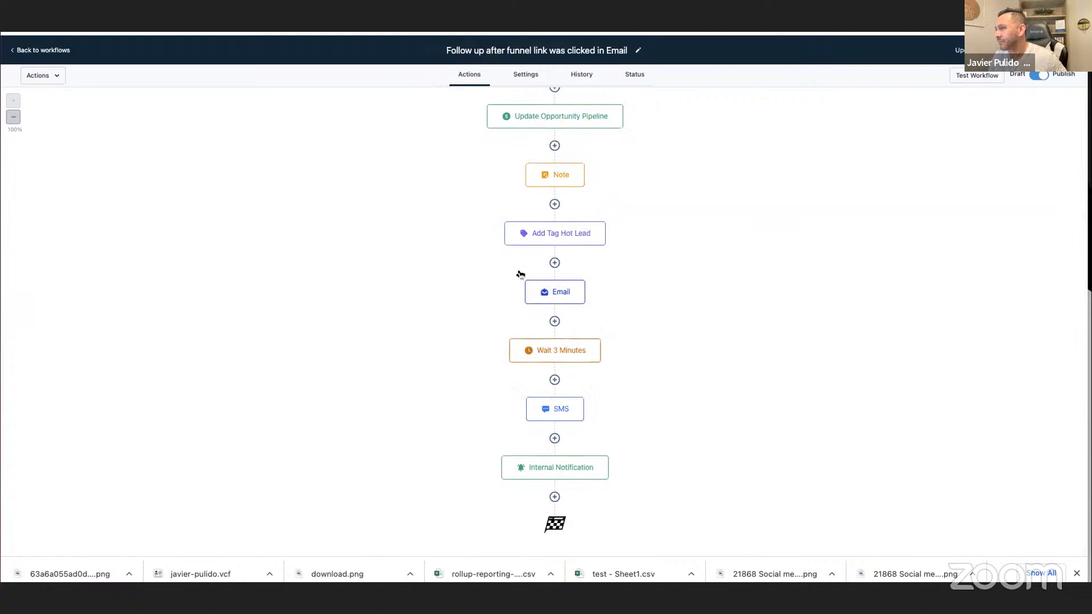
click(555, 292)
scroll(961, 410, down, 5)
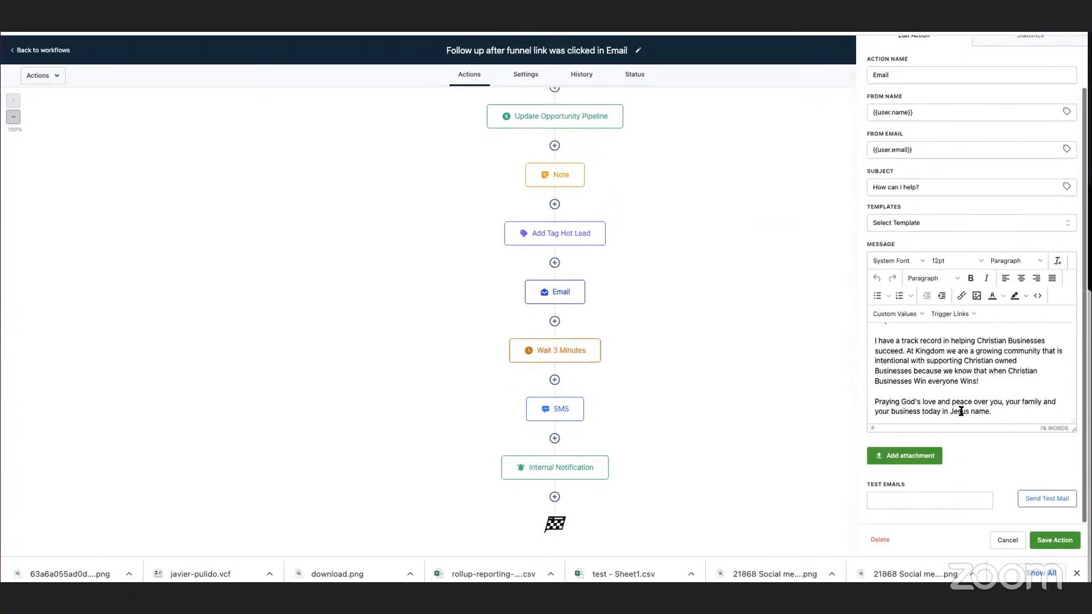
scroll(960, 411, up, 5)
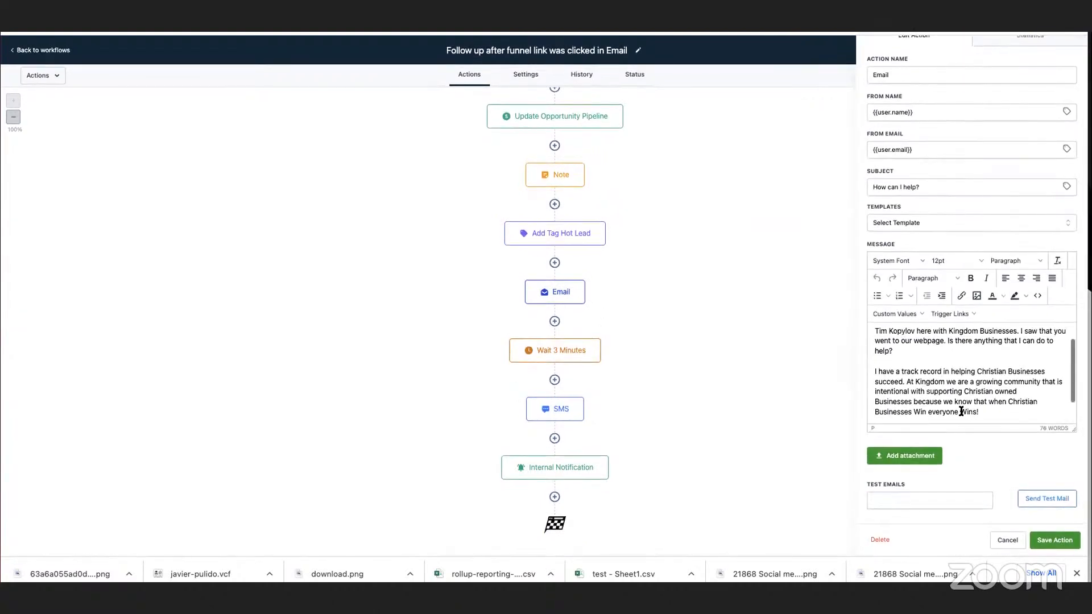
Send a test of the Email 1 action in the MAIN G7 Cold Leads workflow to the coach's saved e-mail address.
click(587, 27)
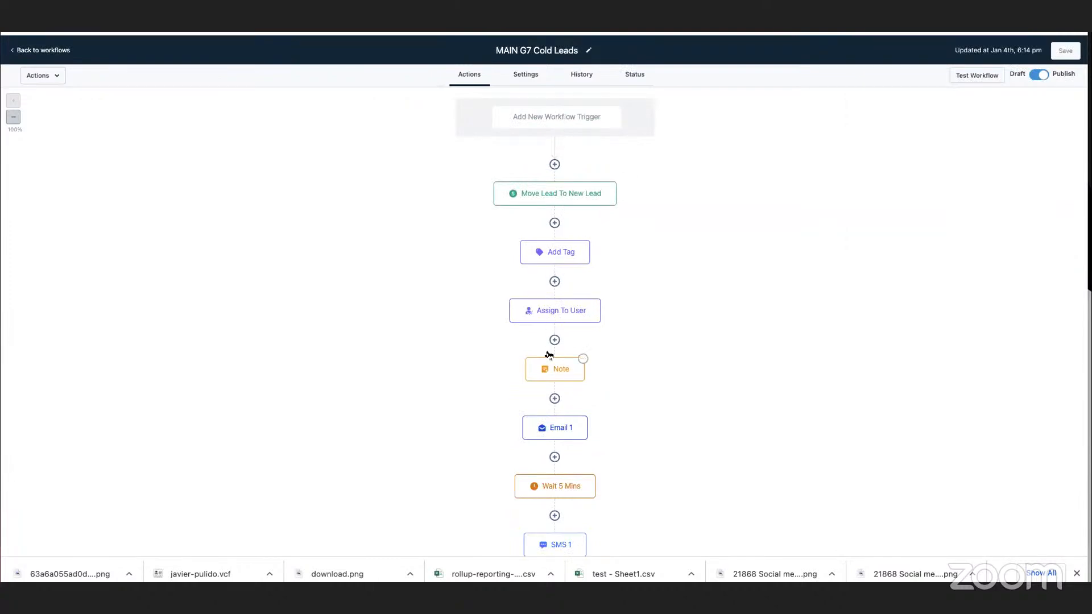
click(557, 433)
scroll(984, 405, down, 15)
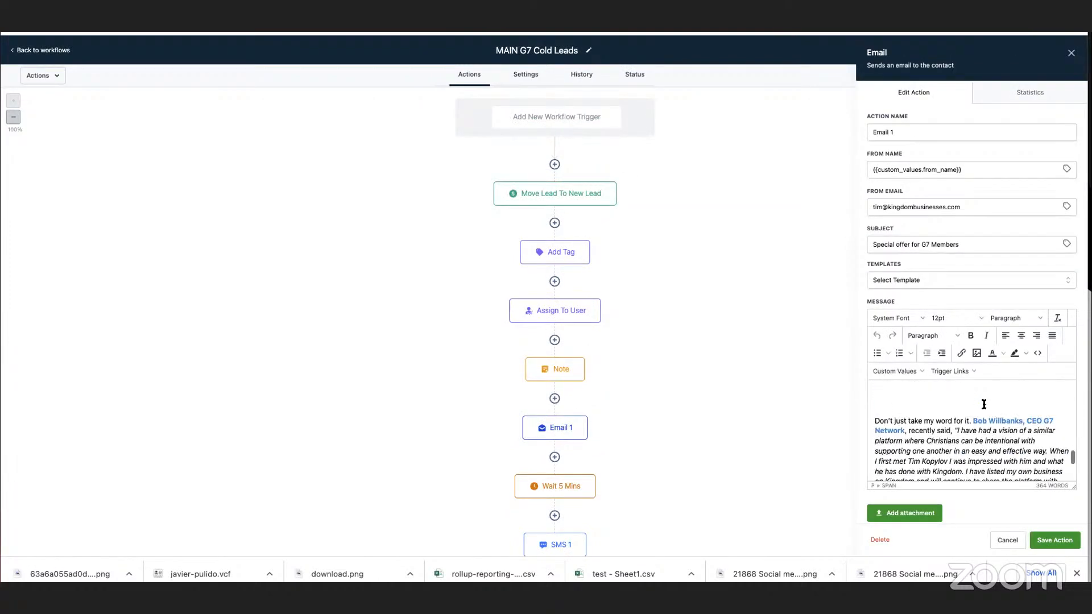
scroll(983, 405, up, 2)
scroll(978, 409, down, 2)
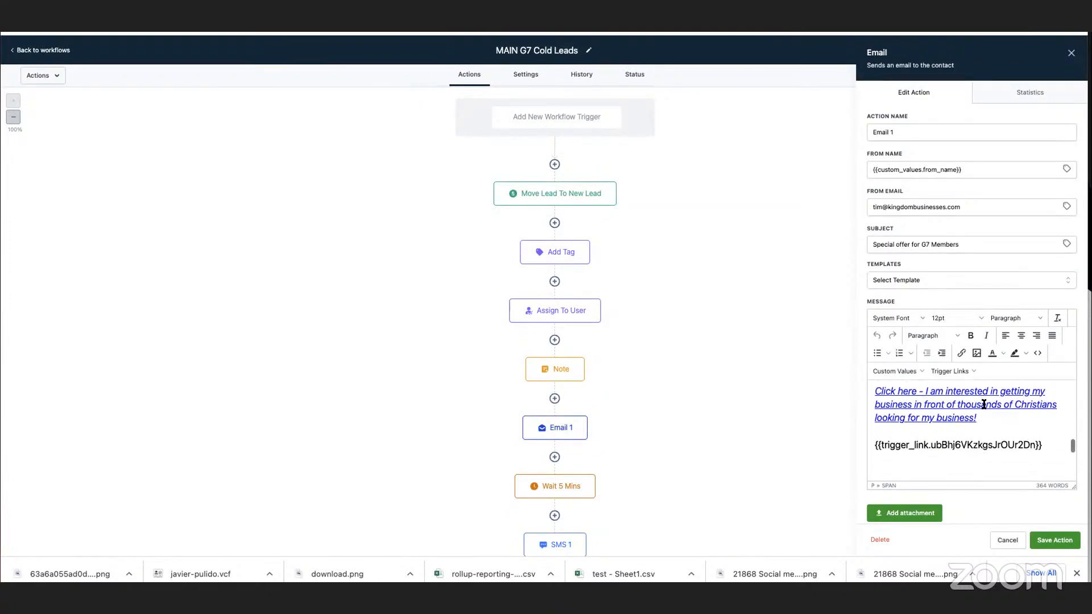
scroll(930, 483, down, 2)
click(914, 496)
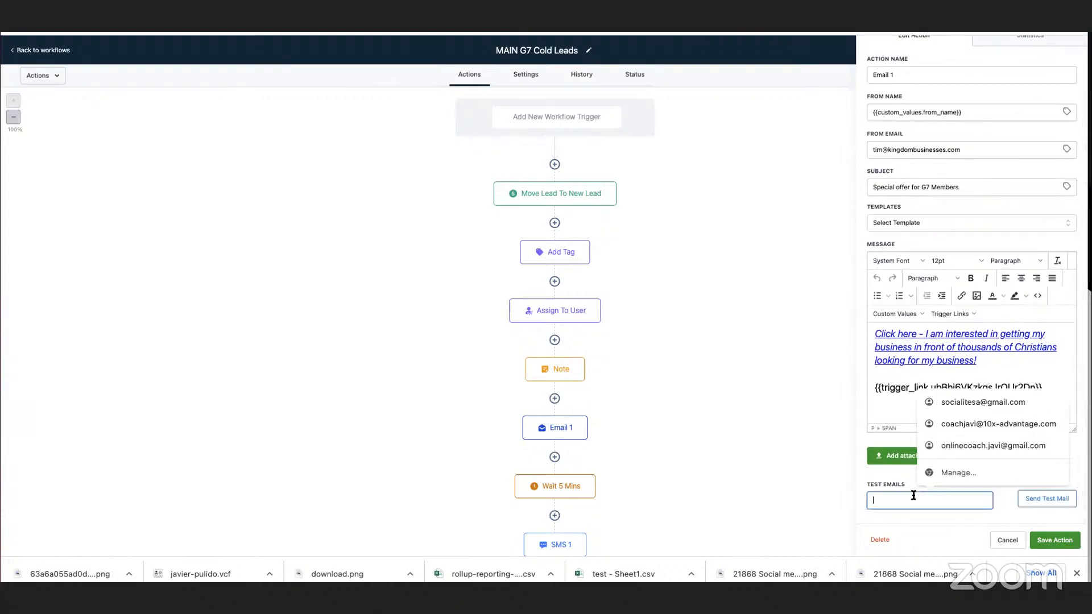
click(944, 425)
click(1036, 504)
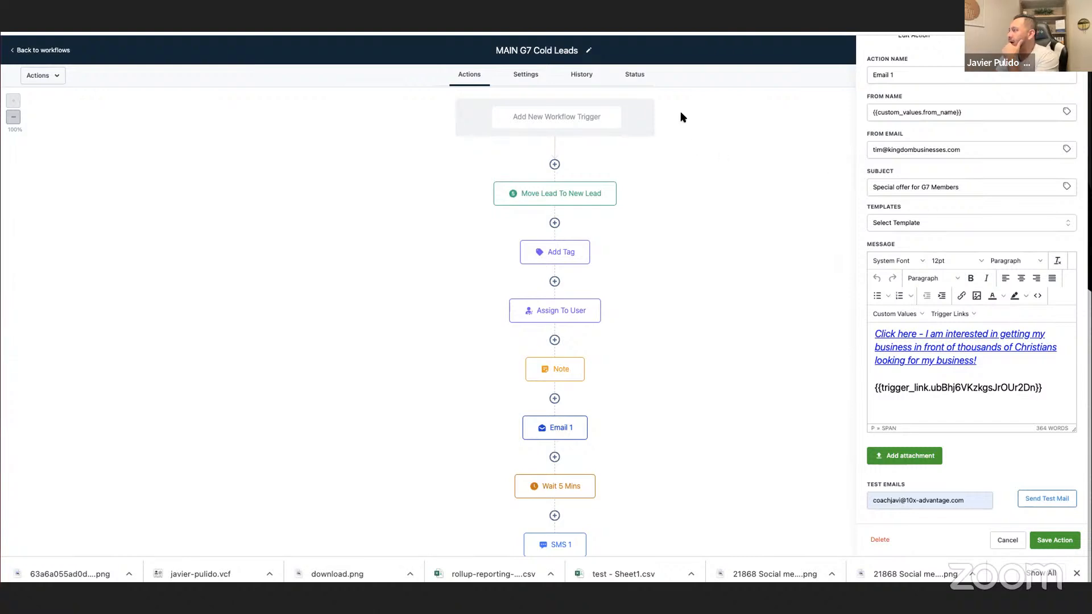
Check the contact status lists of both workflows and the date added of the newest follow-up entry.
click(633, 77)
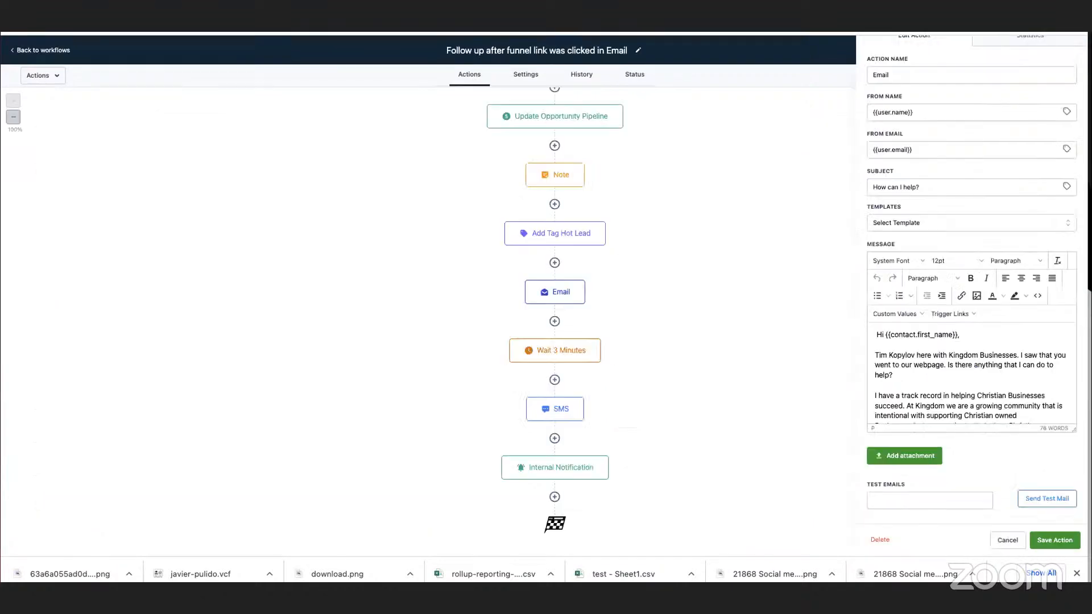
click(631, 75)
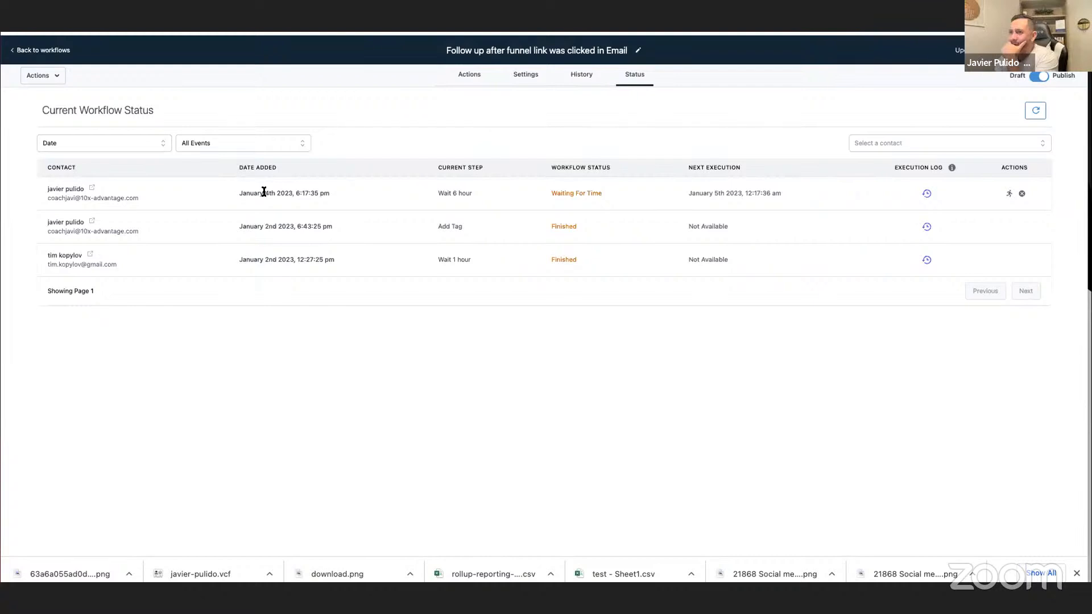
drag(265, 193, 316, 193)
Open the newest enrolled contact's record and check its opportunities.
click(91, 189)
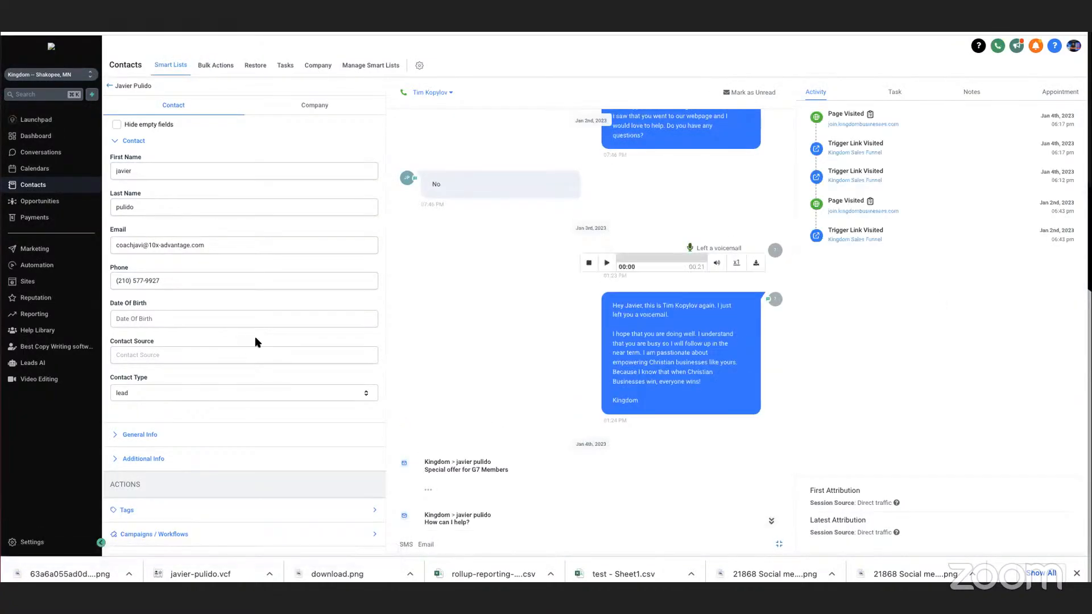
scroll(254, 340, down, 1)
scroll(254, 339, down, 4)
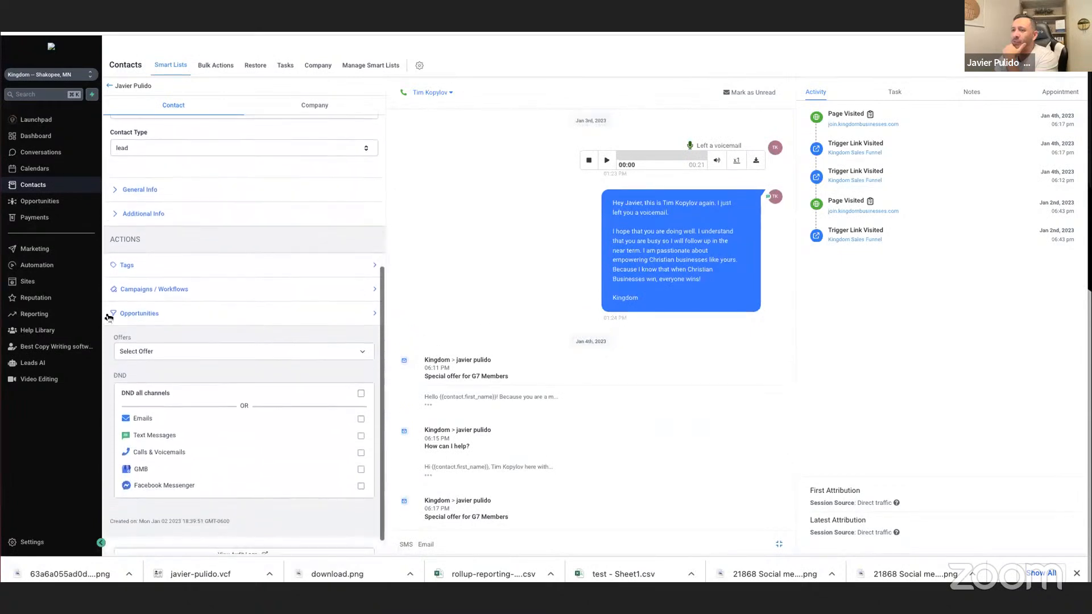
click(131, 315)
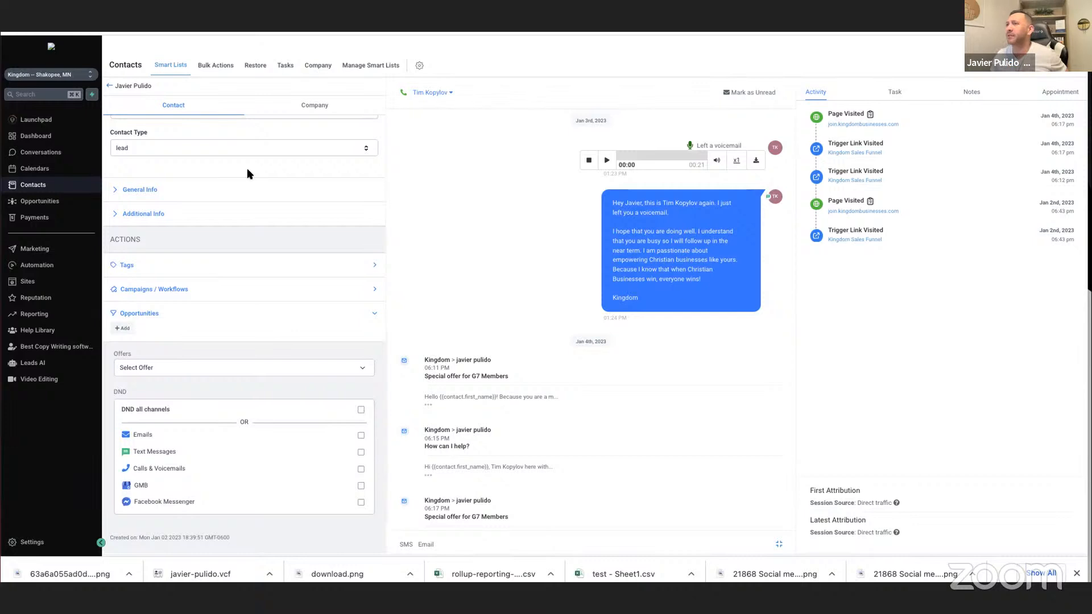
View the available triggers for the MAIN G7 Cold Leads workflow without adding one.
key(ctrl+shift+Tab)
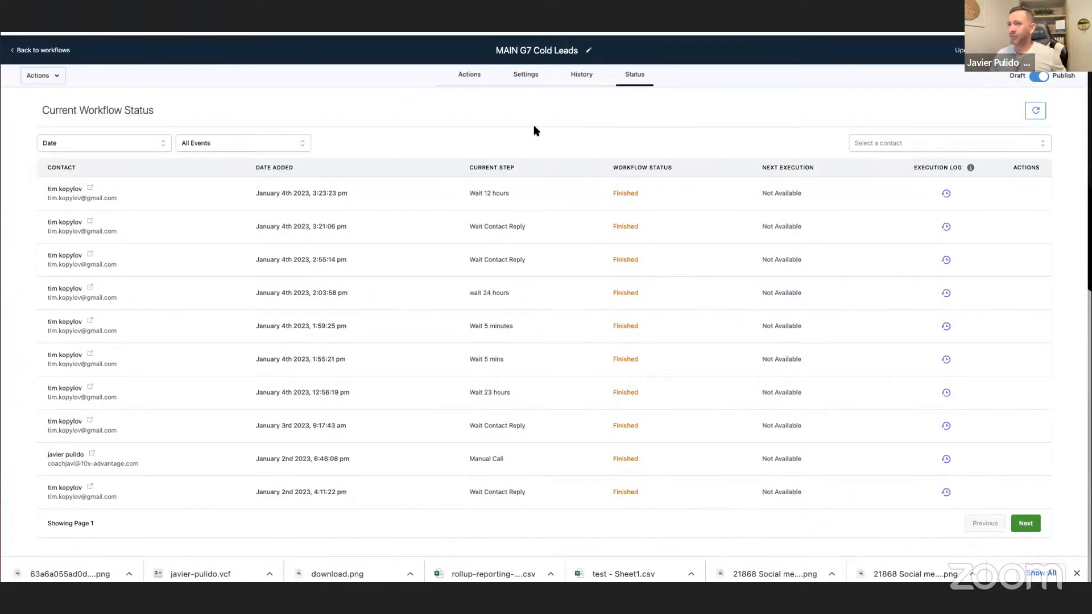
click(468, 76)
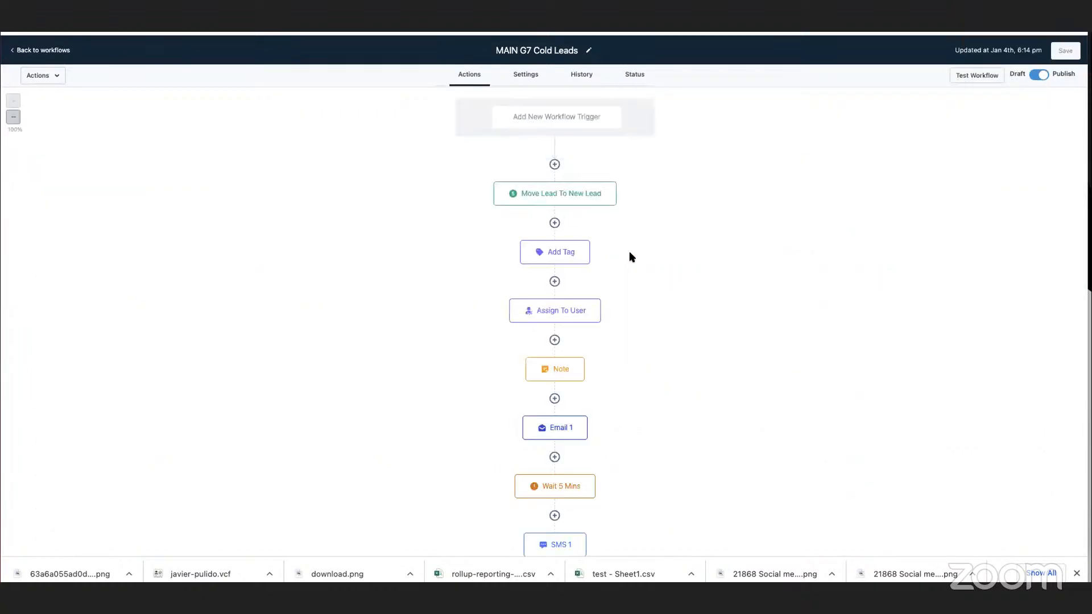
click(569, 114)
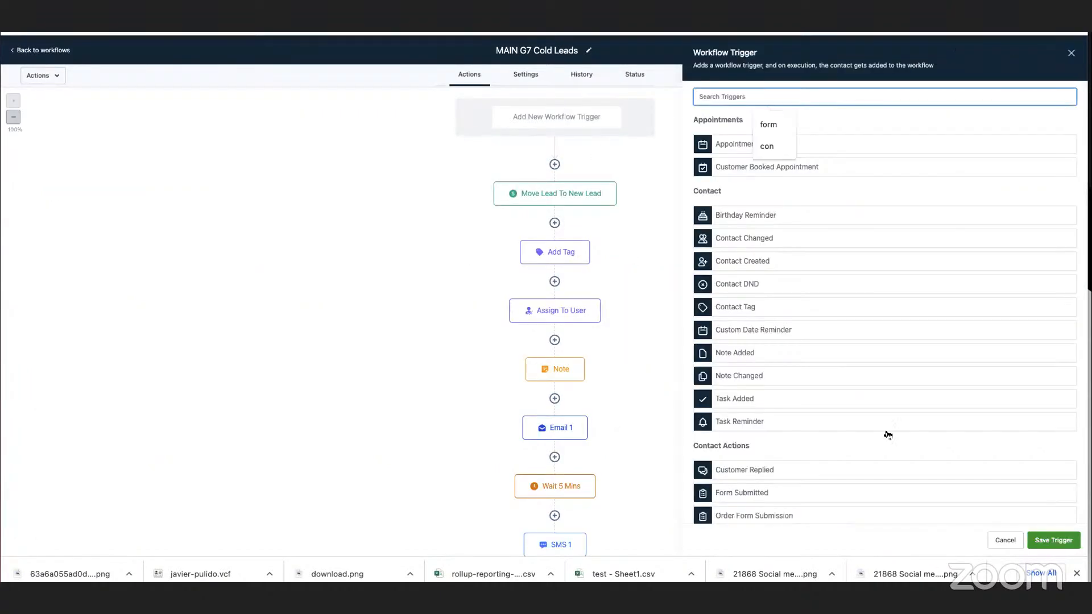
click(995, 541)
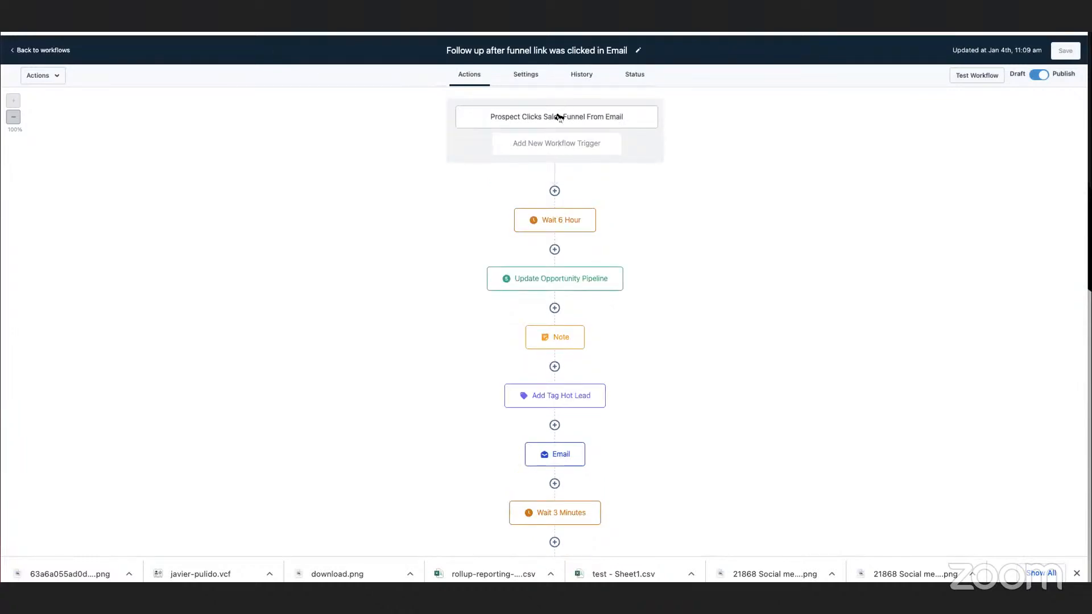
Set the follow-up workflow's Update Opportunity Pipeline action to pipeline Christian Business Owners Cold Leads, stage Link Clicked in Email, and save the action.
click(591, 281)
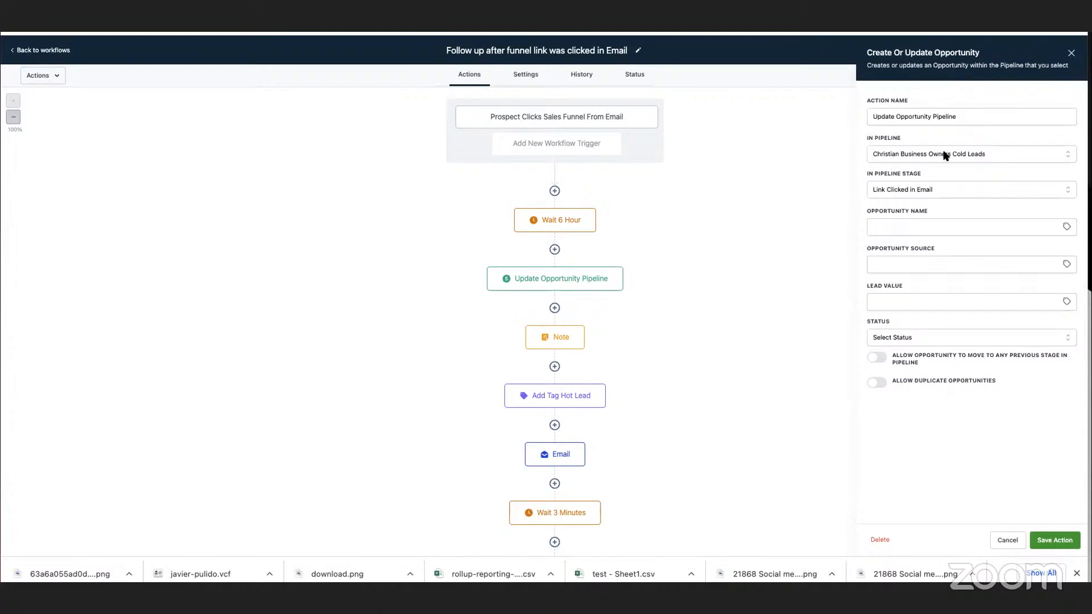
click(944, 156)
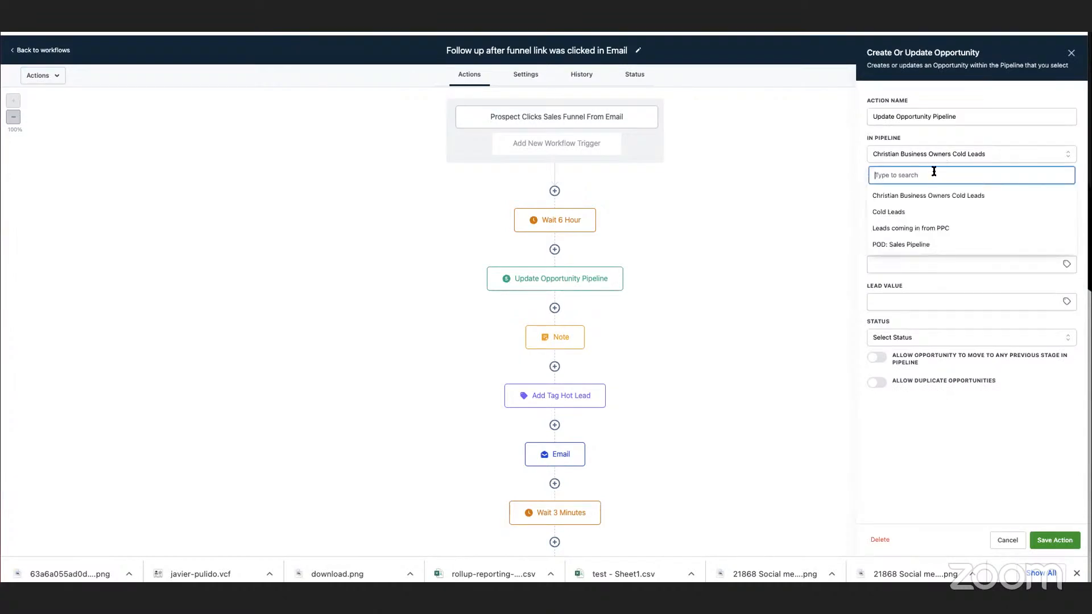
click(915, 197)
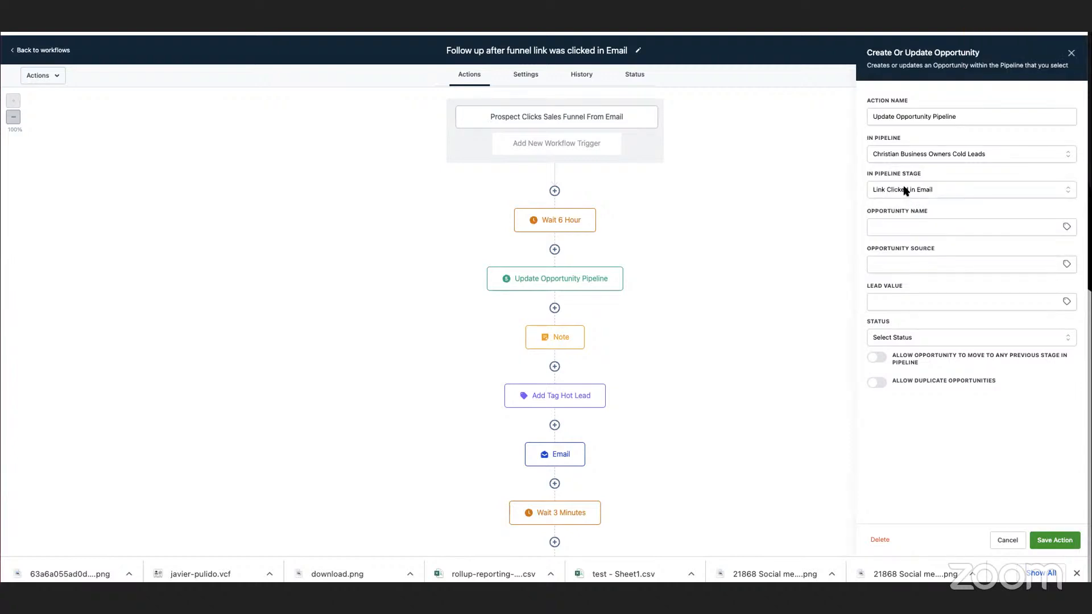
click(905, 191)
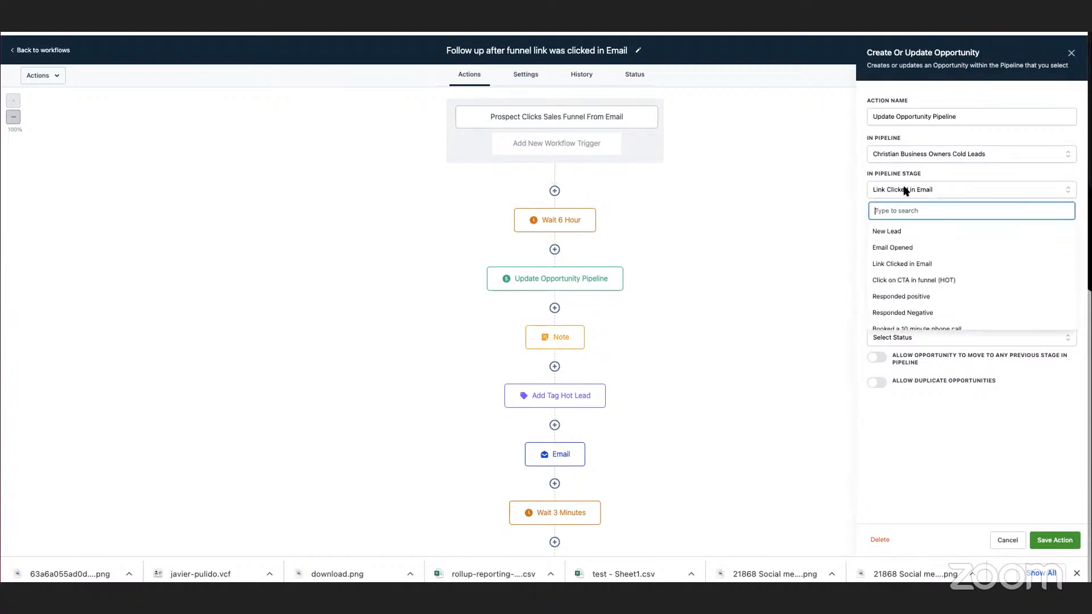
click(916, 265)
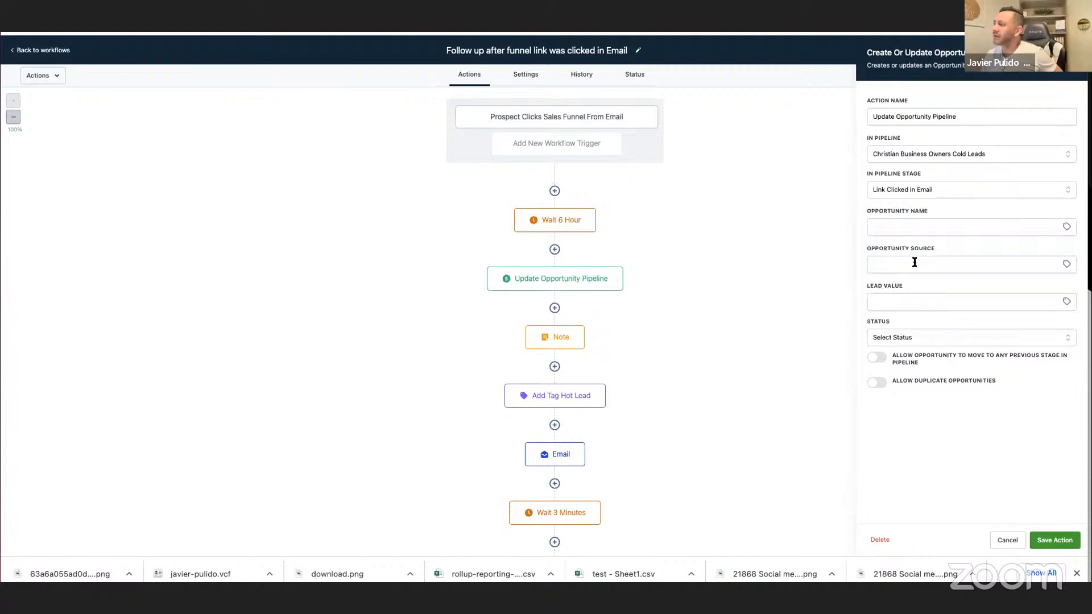
click(1054, 541)
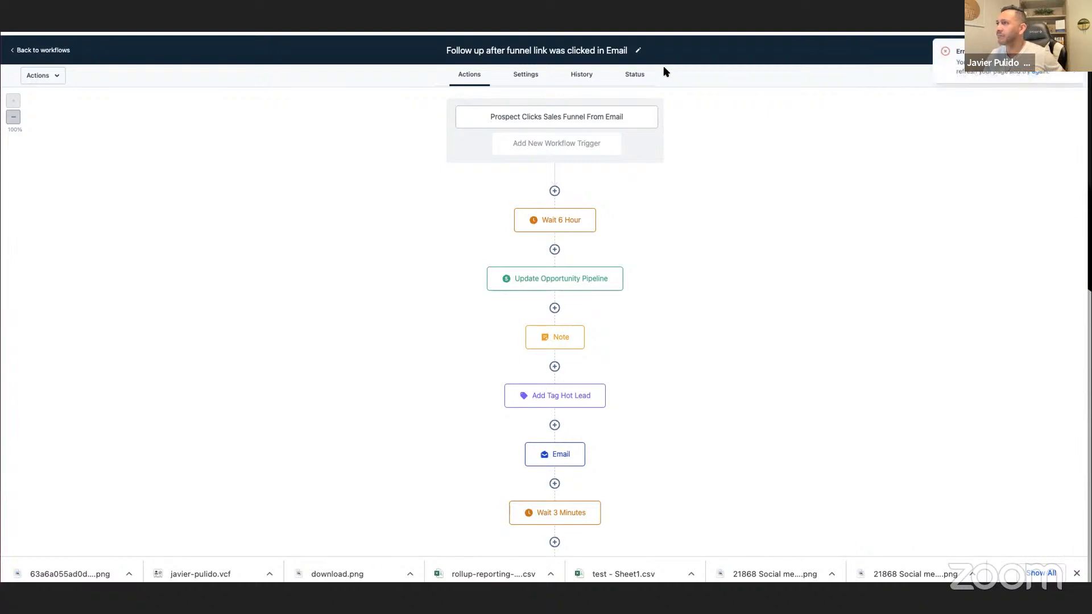
Check the execution log of the newest contact in the follow-up workflow and return to its action sequence.
click(643, 76)
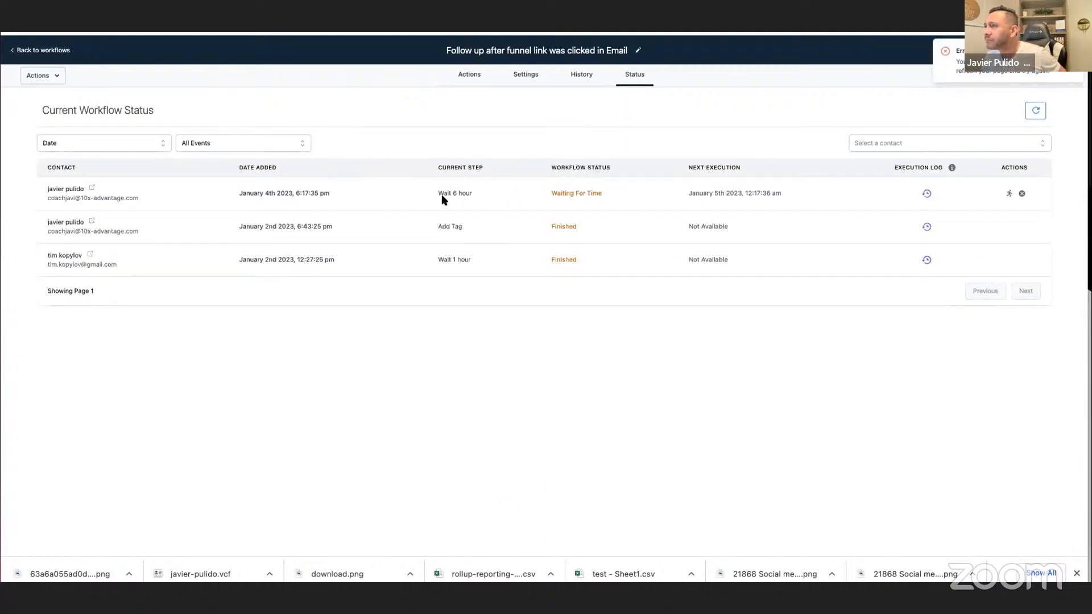
click(926, 193)
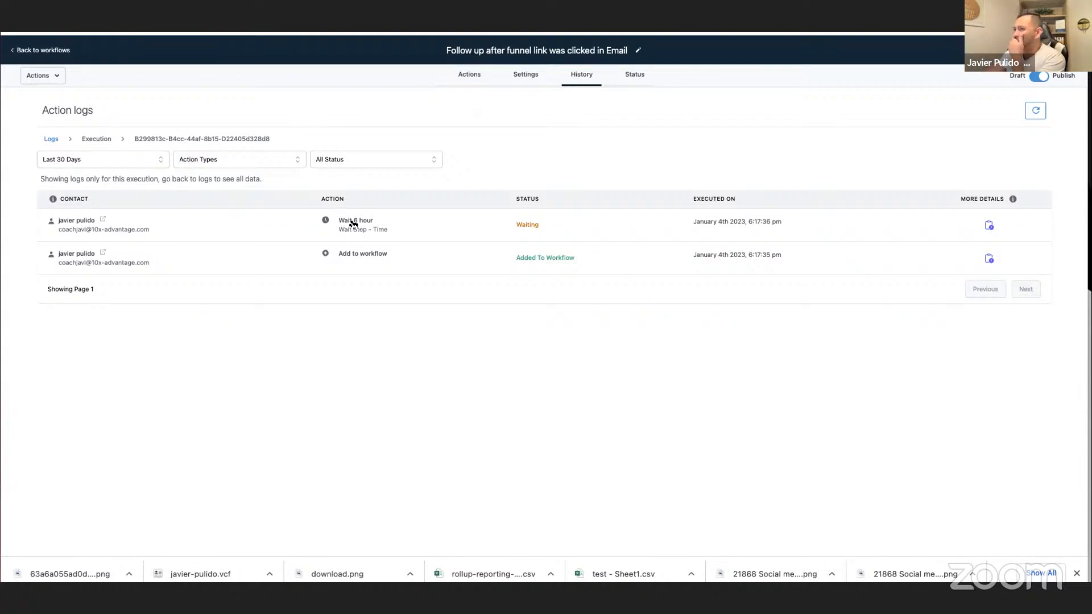
click(471, 79)
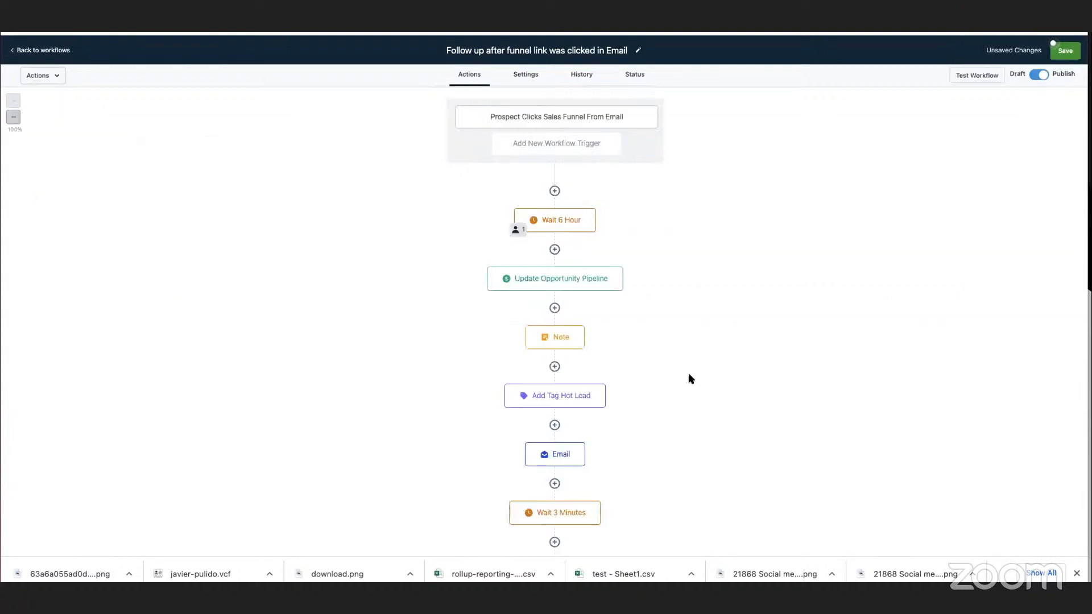
Move the newest enrolled contact past the 6-hour wait in the follow-up workflow so the next actions run immediately.
click(544, 221)
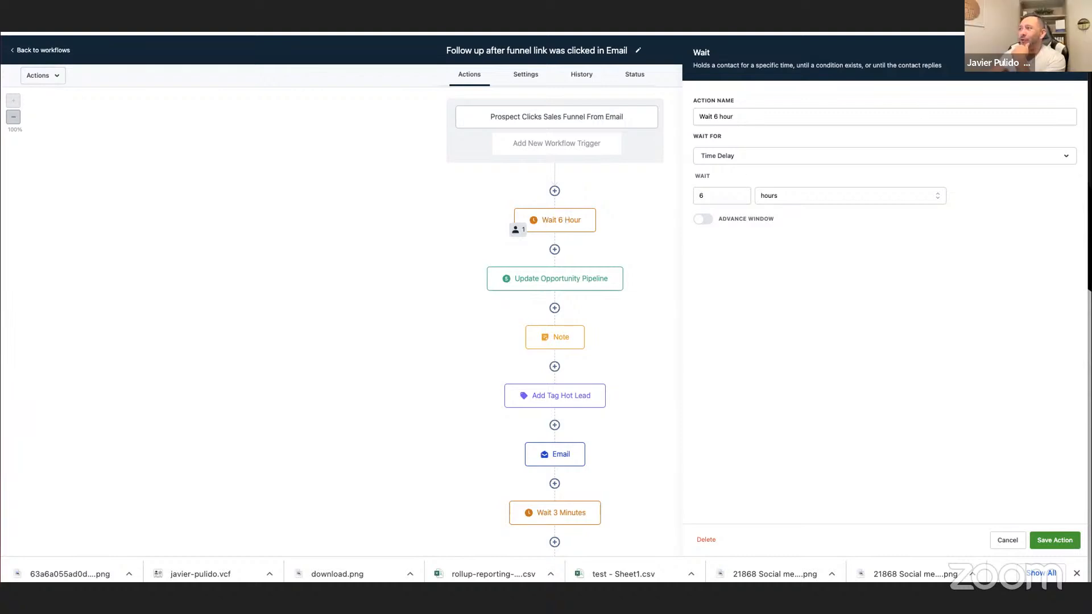
click(1070, 53)
click(629, 77)
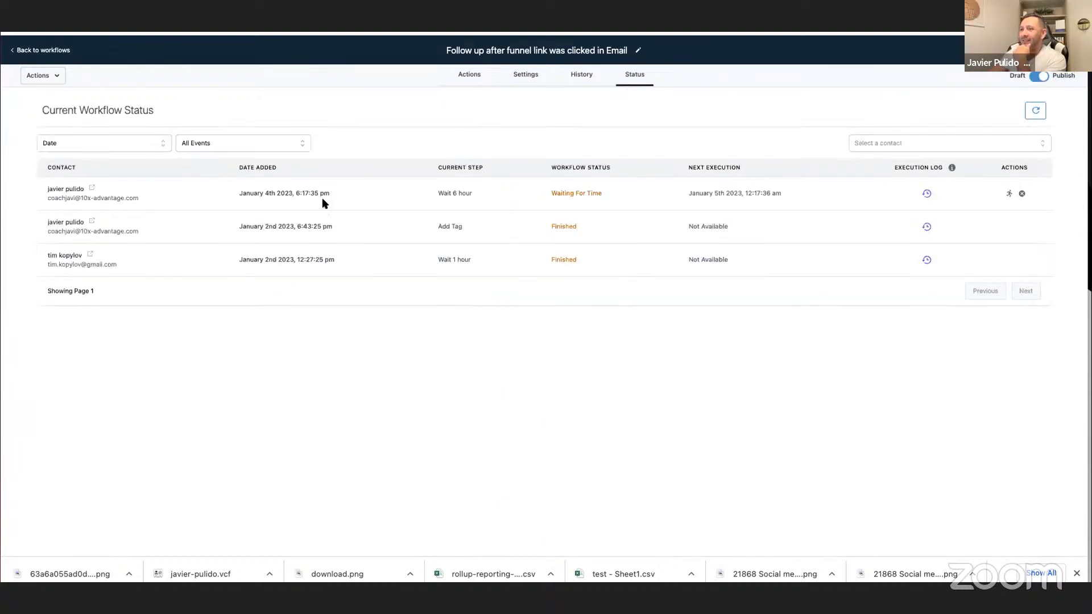
click(1006, 195)
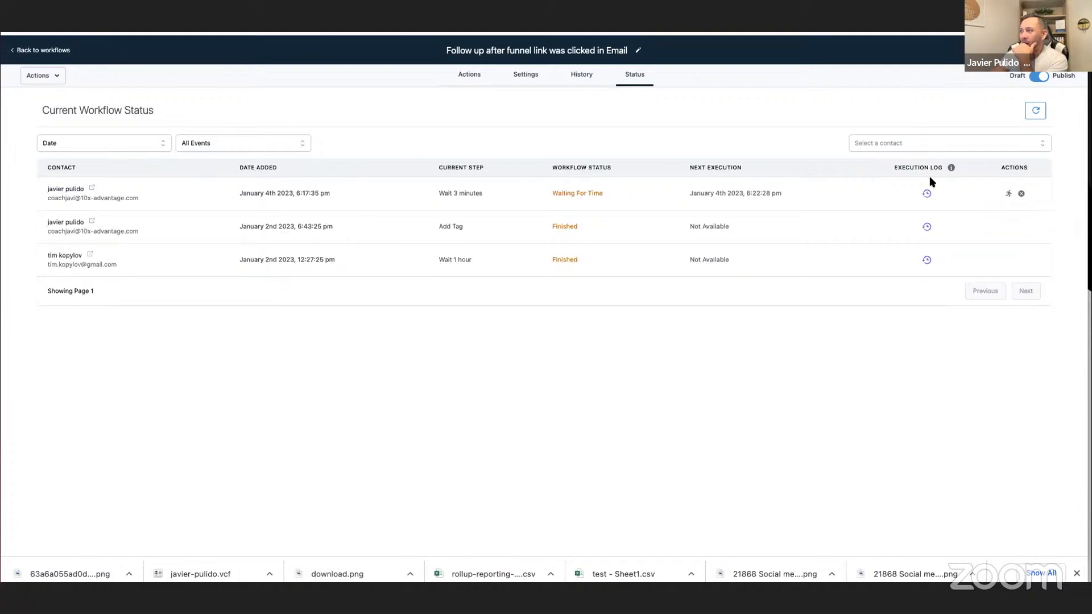
Check the Update Opportunity Pipeline status in the newest contact's execution log, and check the contact's record and stage on the opportunities board.
click(926, 195)
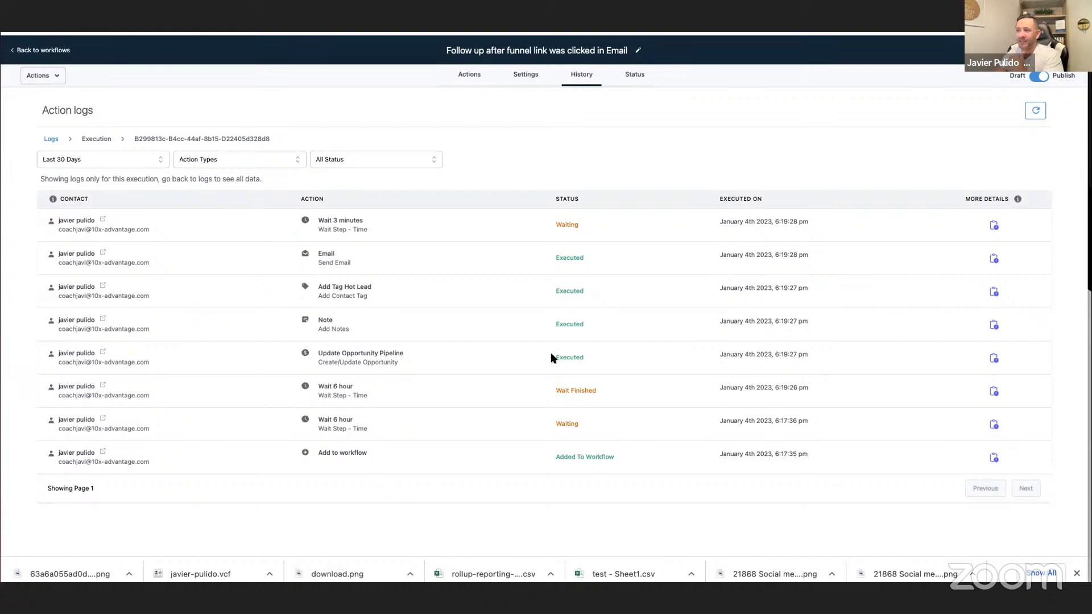
drag(554, 357, 598, 360)
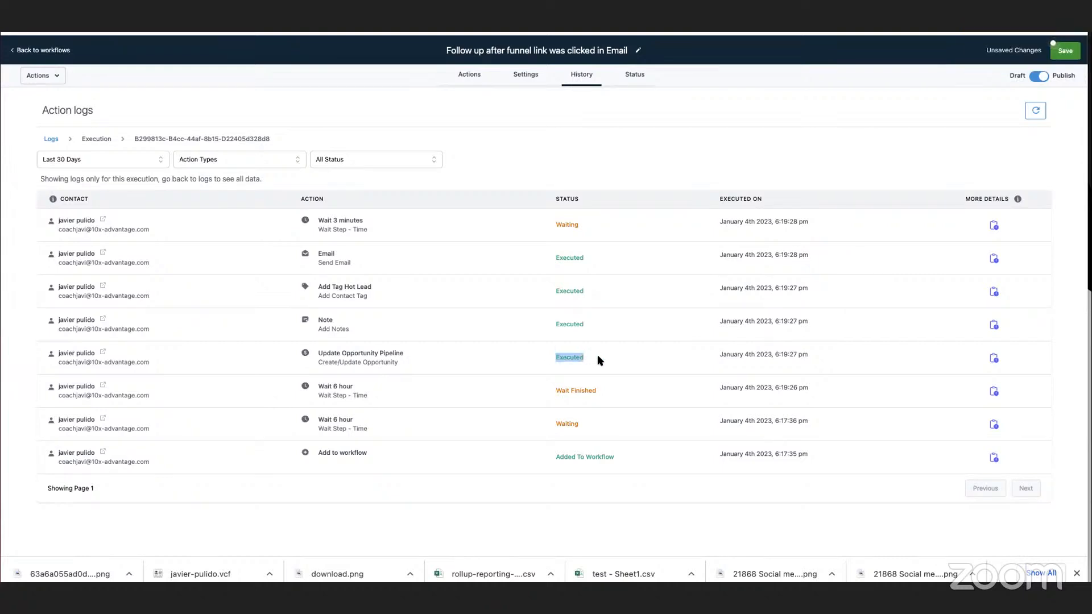
click(103, 222)
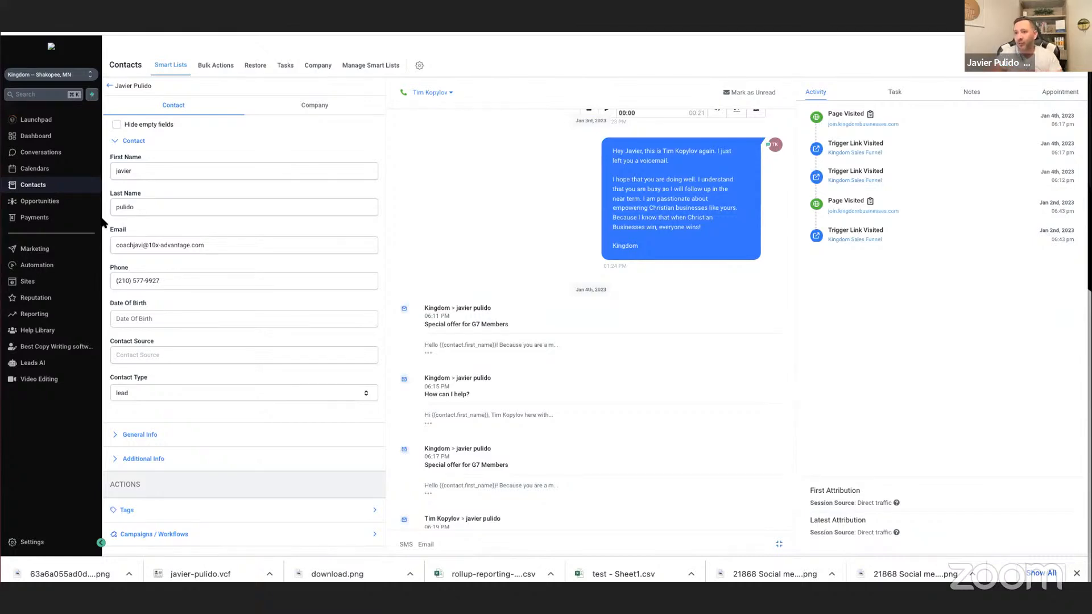
click(64, 206)
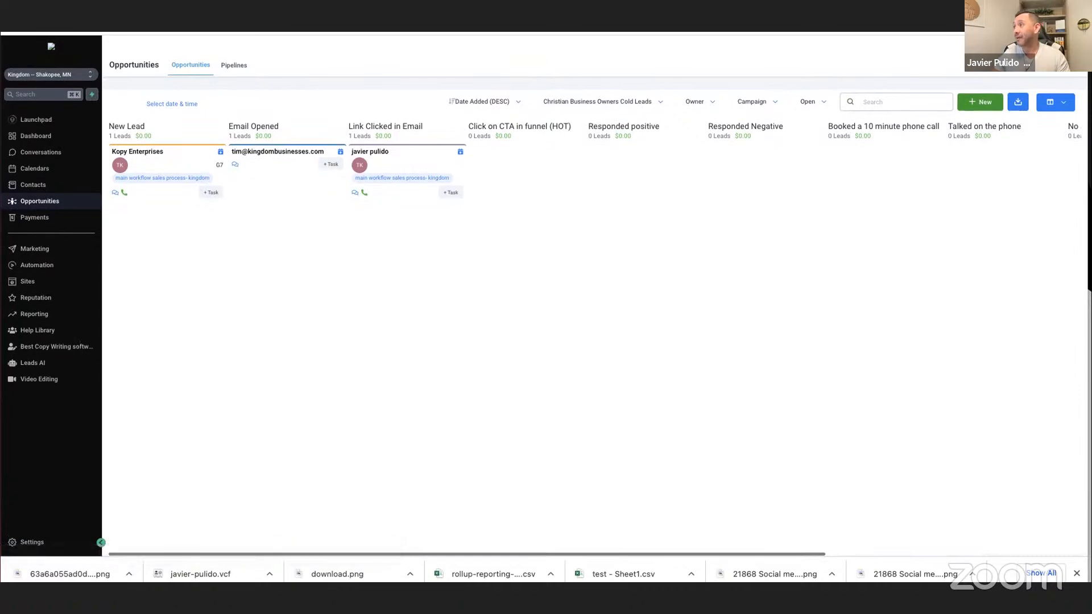
Open the Kingdom Businesses website in a new browser tab and dismiss the chat greeting on the homepage.
key(super+t)
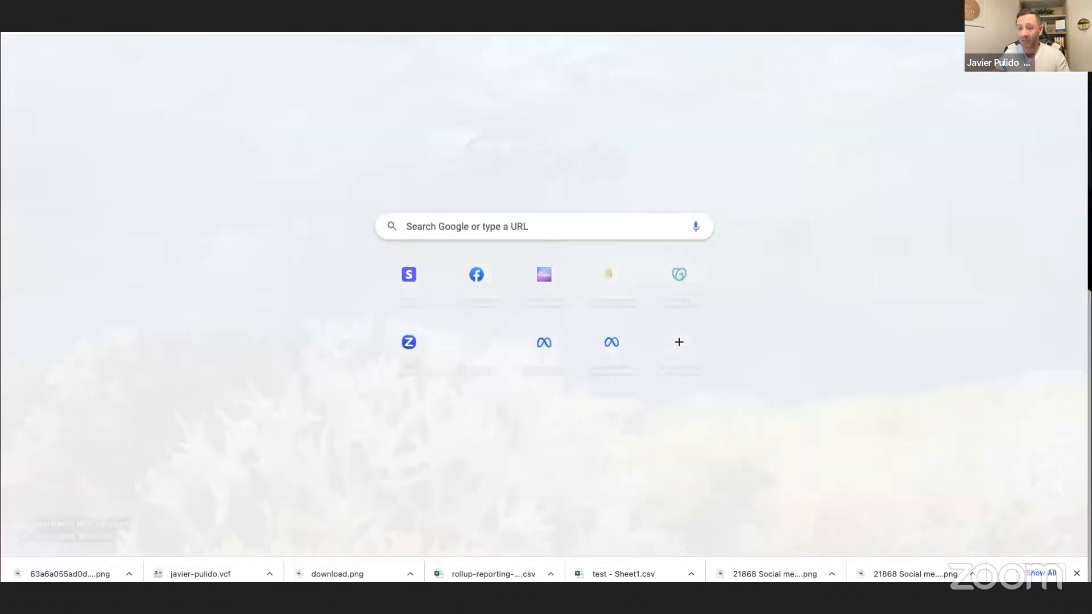
text(king)
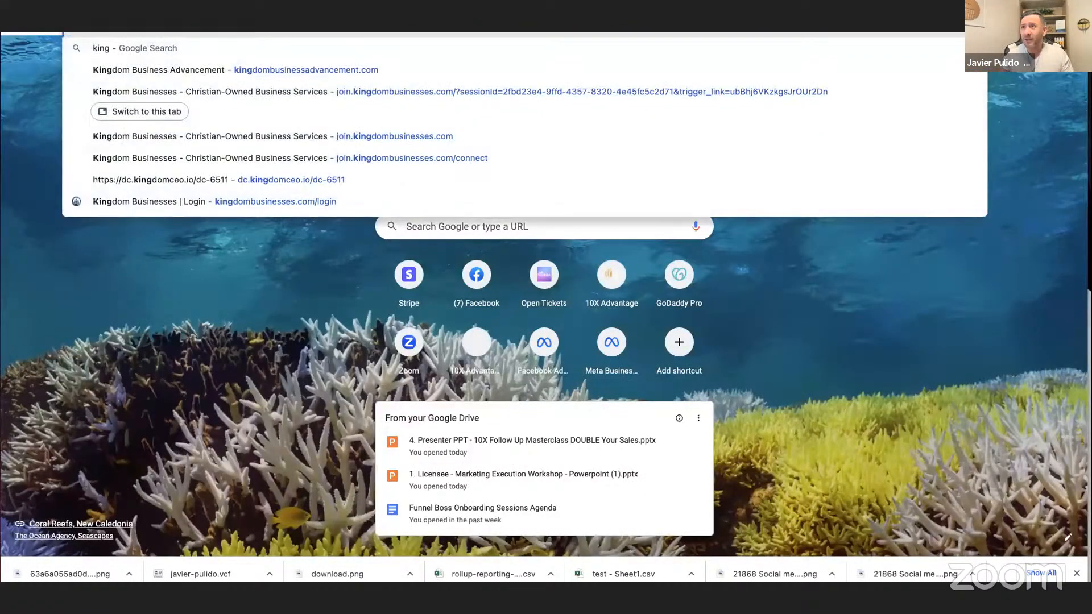
text(d)
key(Return)
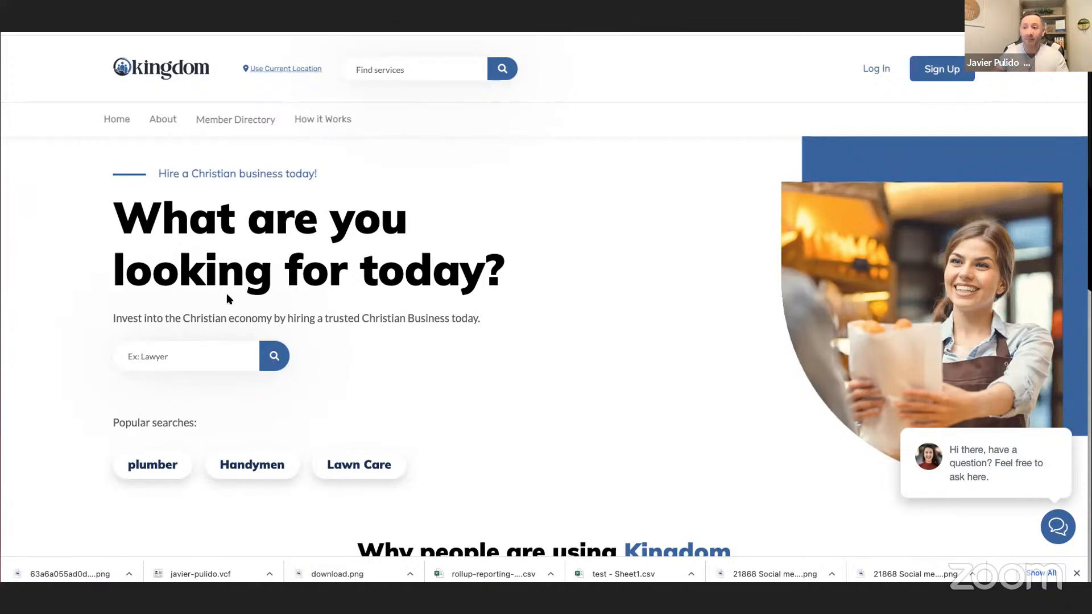
scroll(268, 475, down, 3)
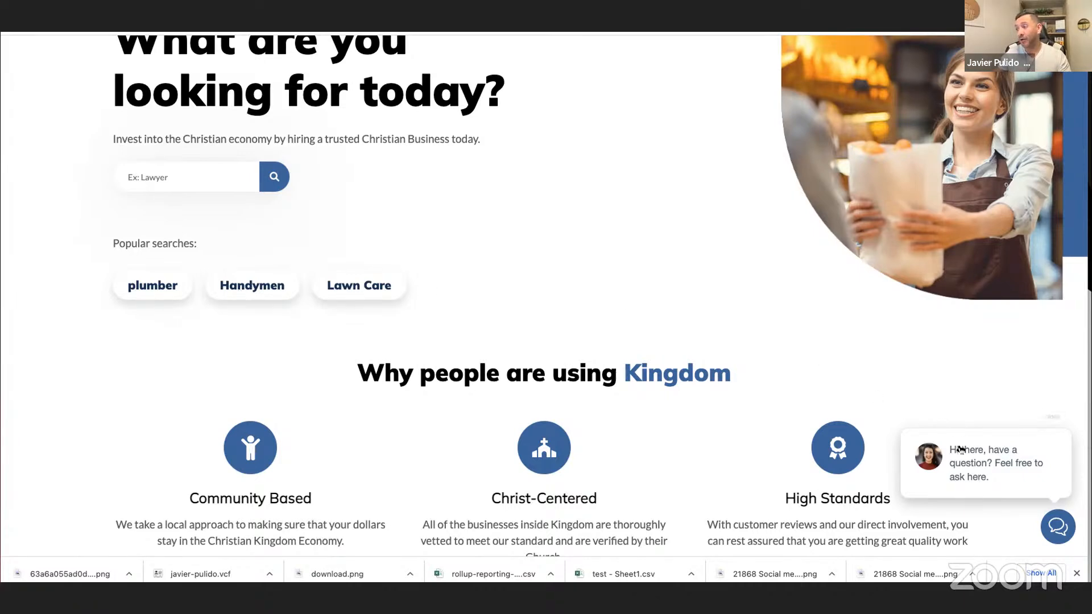
click(1051, 420)
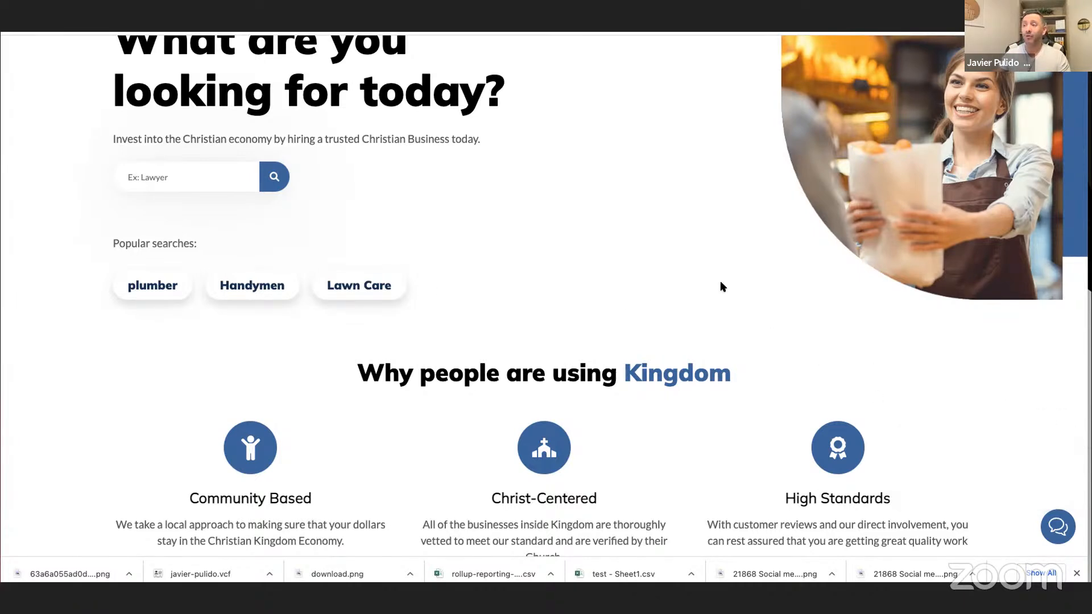
Look through the homepage's sections and service categories and view the Business Broker listings.
scroll(719, 281, down, 10)
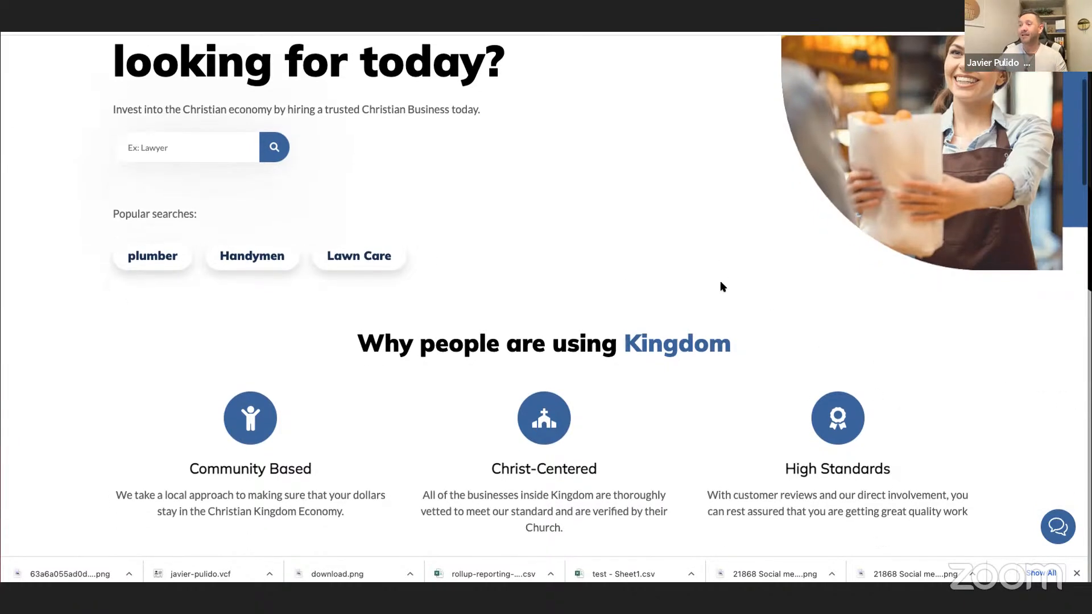
scroll(721, 286, down, 10)
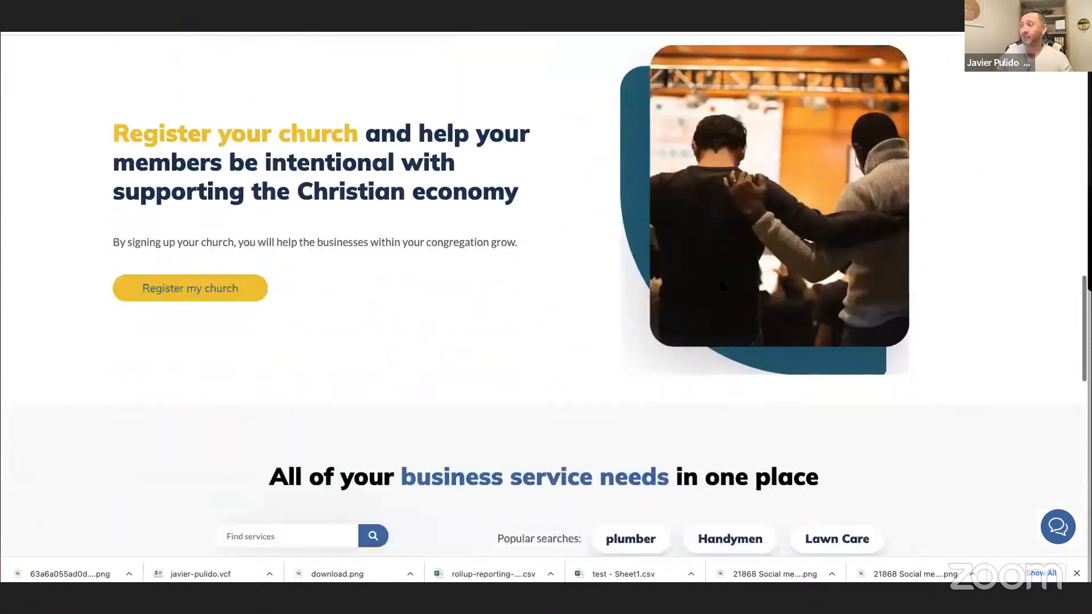
scroll(720, 281, down, 1)
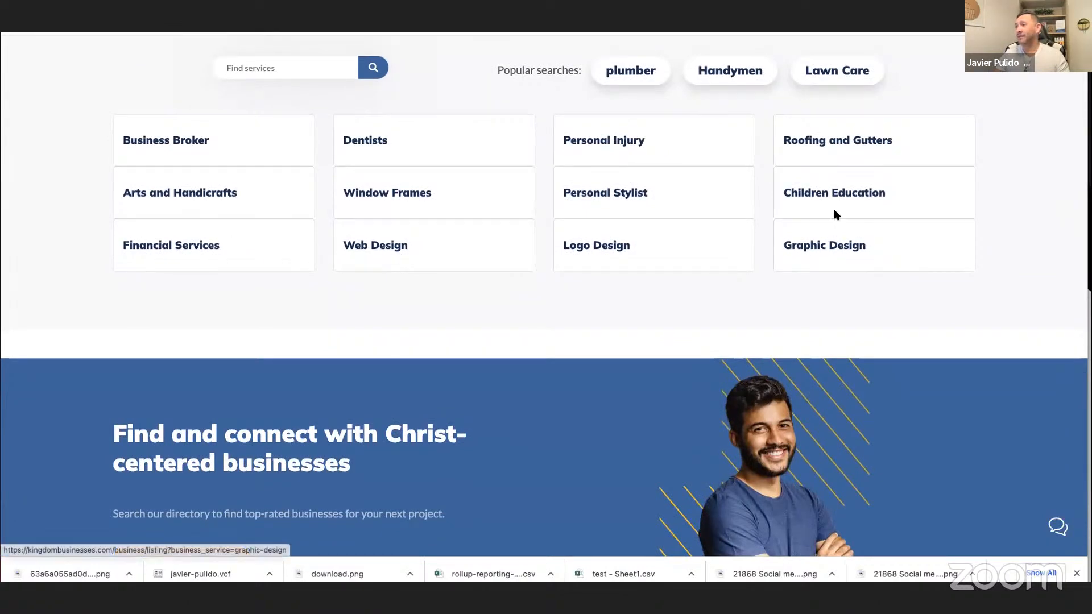
scroll(833, 214, up, 1)
scroll(835, 215, up, 1)
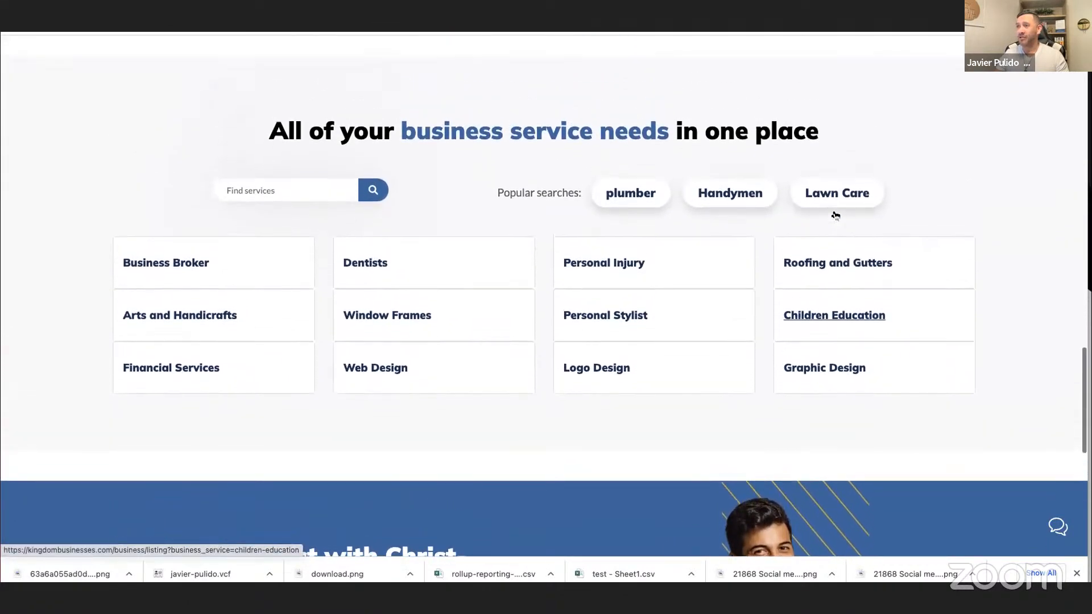
click(171, 263)
scroll(571, 276, down, 3)
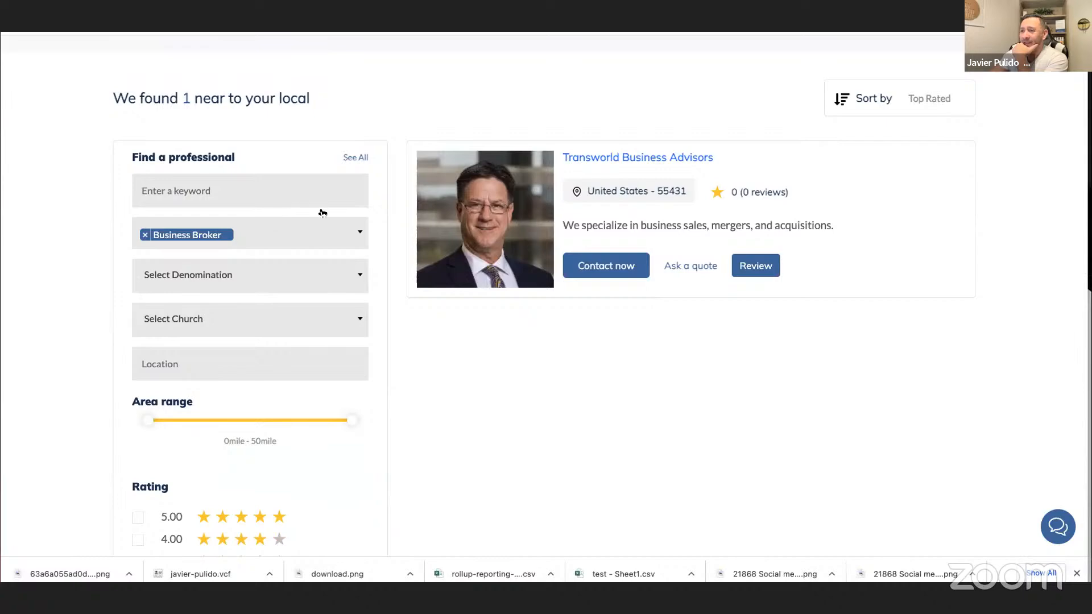
scroll(323, 214, up, 3)
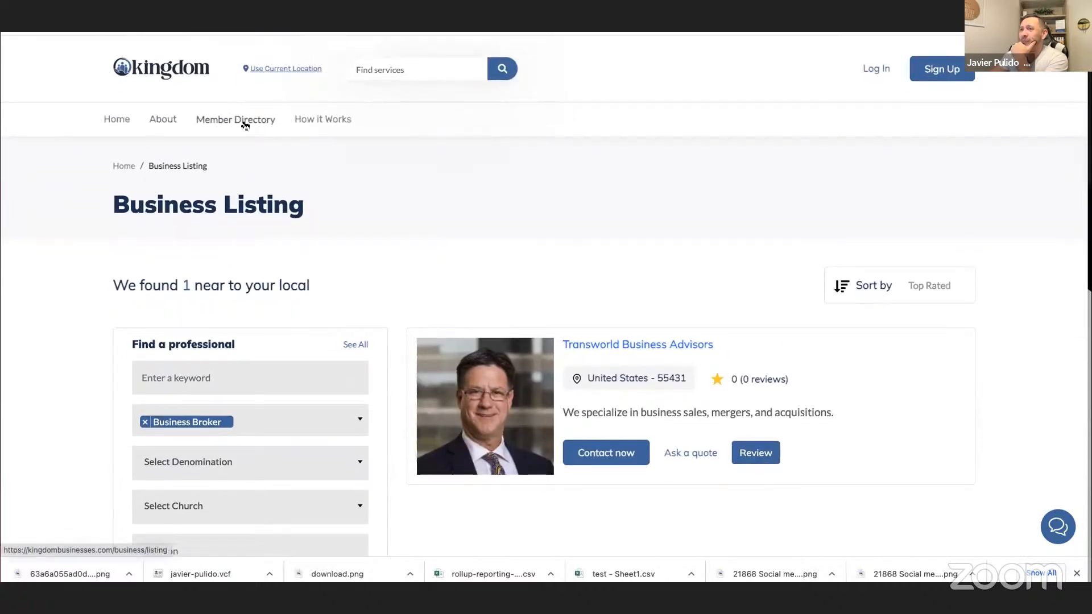
Open the full member directory and look through the business listings on its first page.
click(243, 121)
scroll(799, 250, down, 10)
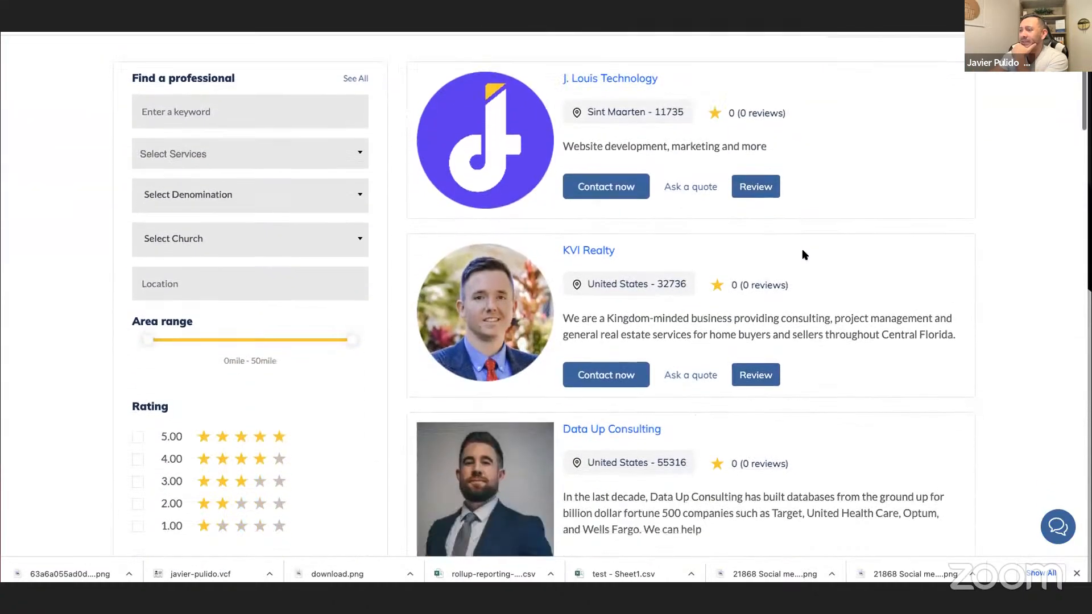
scroll(804, 254, down, 10)
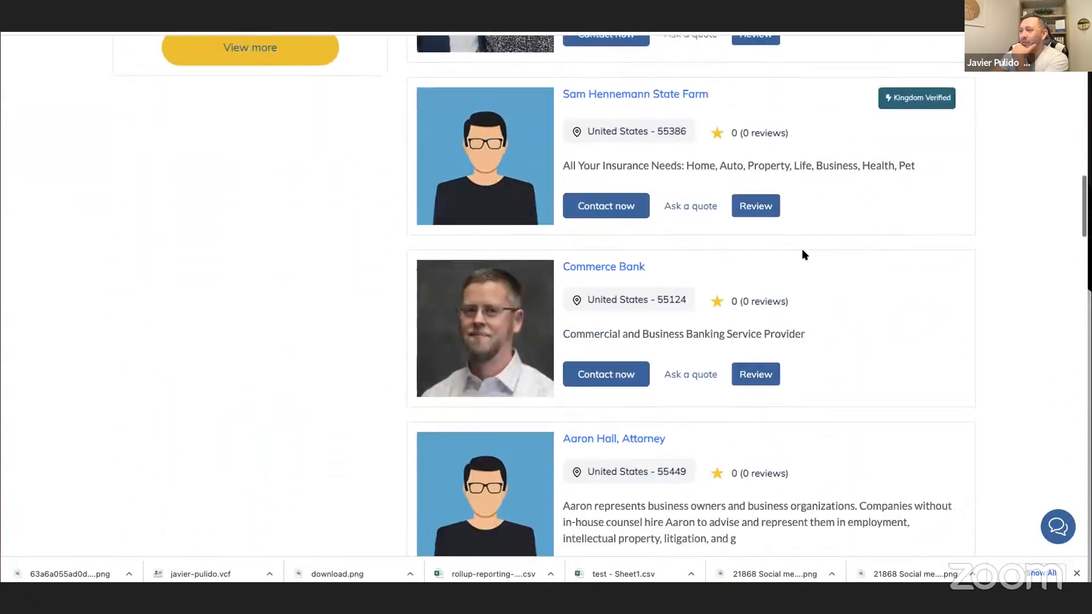
scroll(805, 254, down, 9)
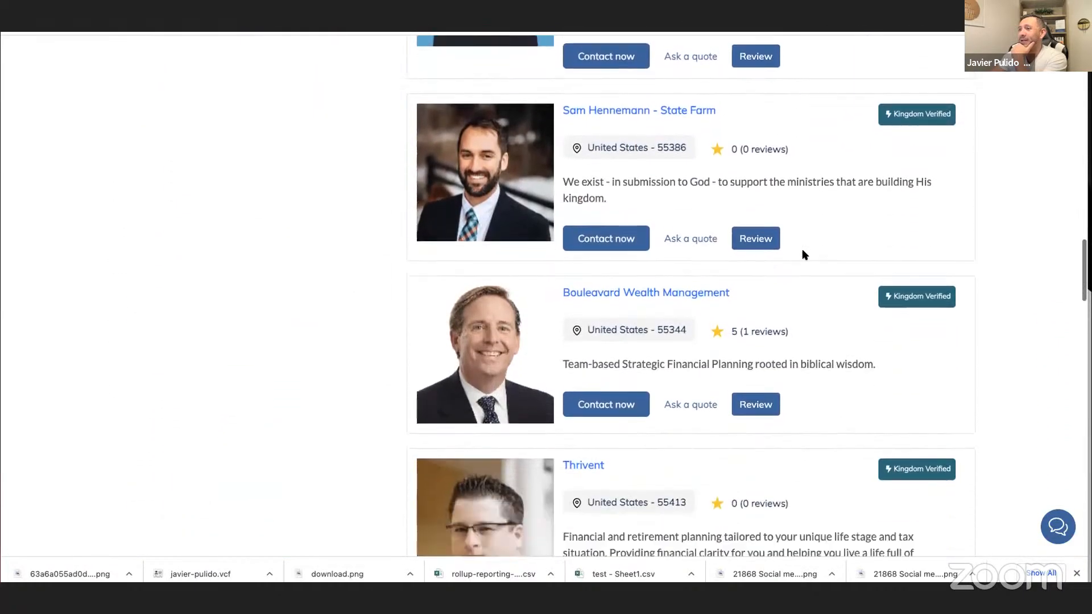
scroll(804, 255, down, 10)
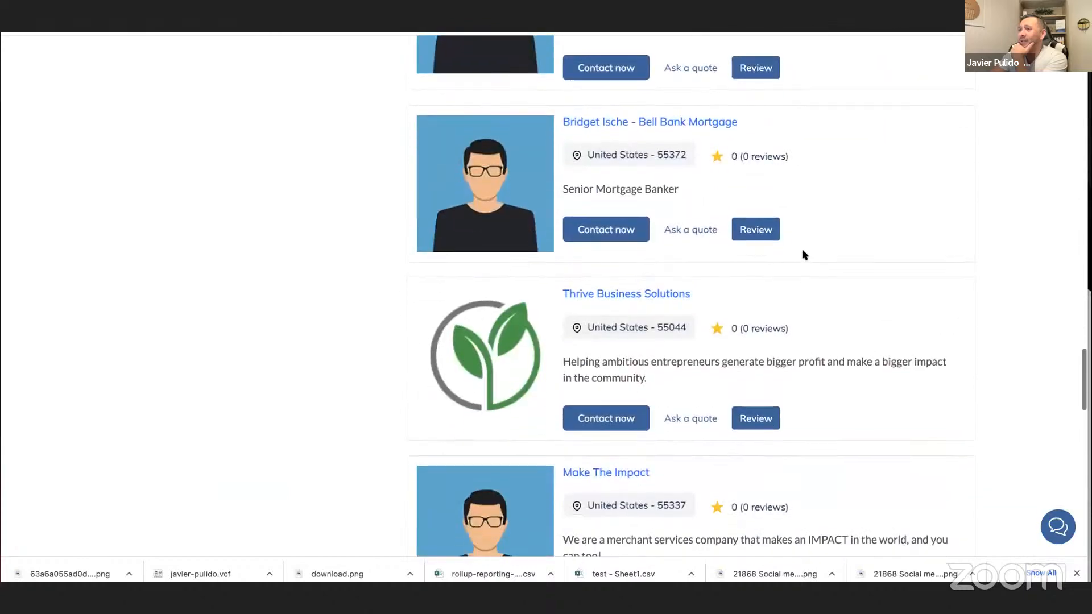
scroll(805, 254, down, 10)
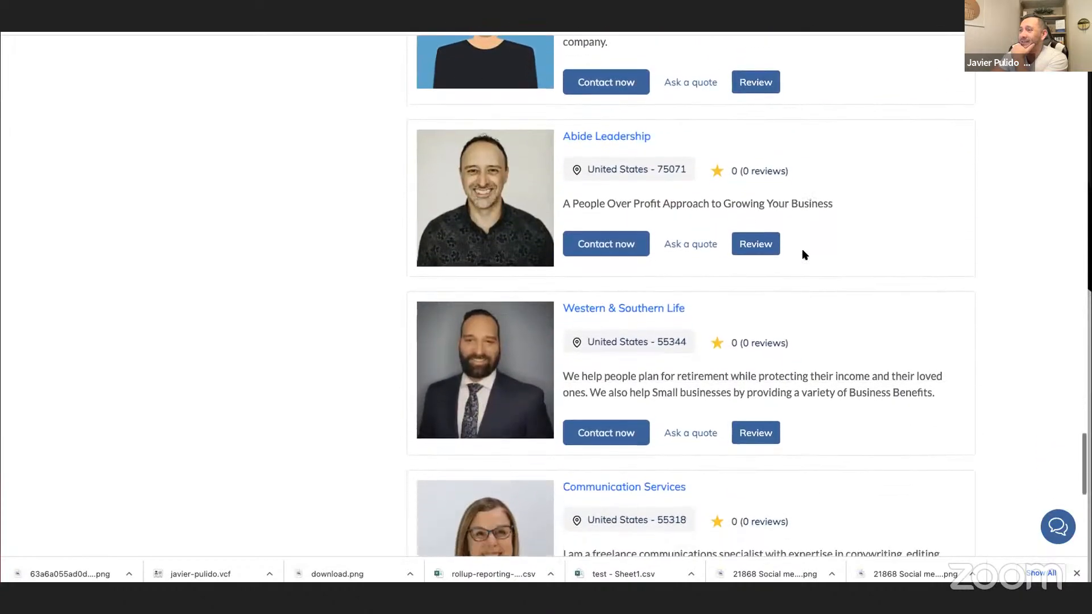
scroll(805, 254, down, 1)
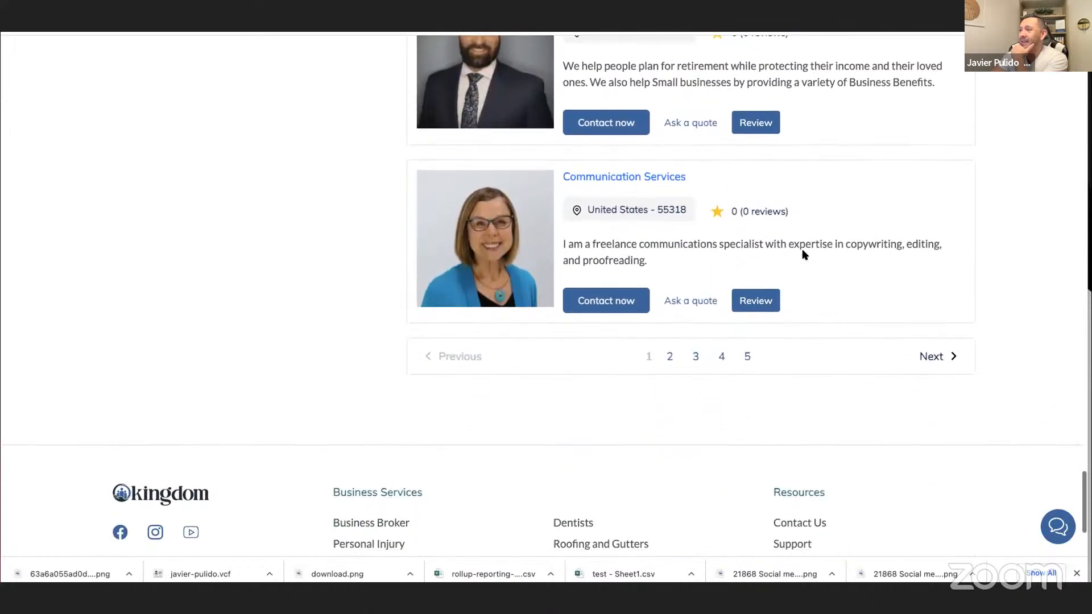
Go to page 2 of the member directory and examine its business listings.
click(671, 357)
scroll(708, 317, up, 8)
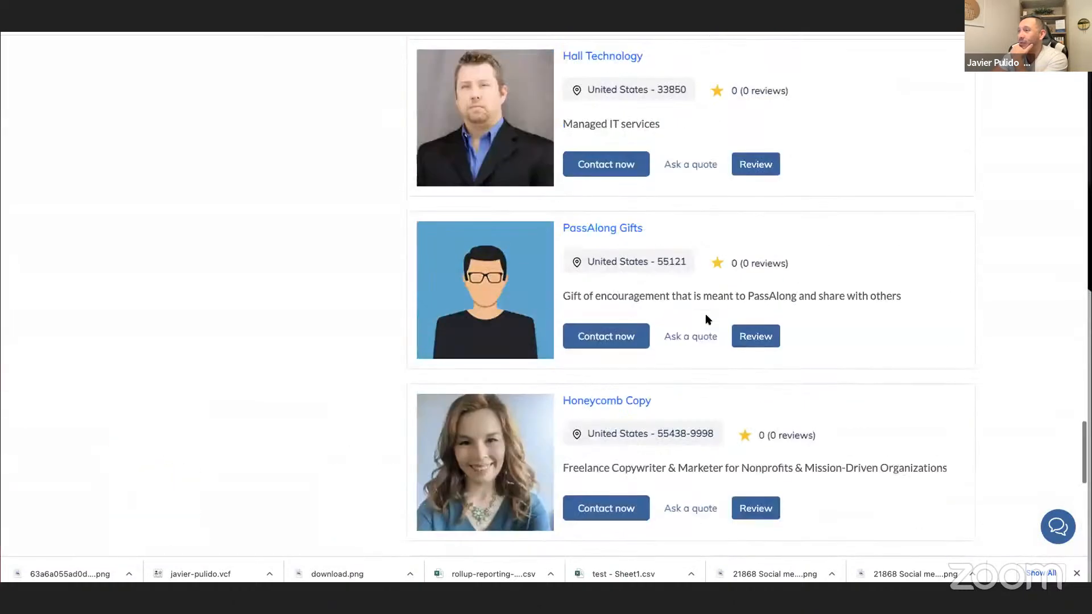
scroll(708, 318, up, 20)
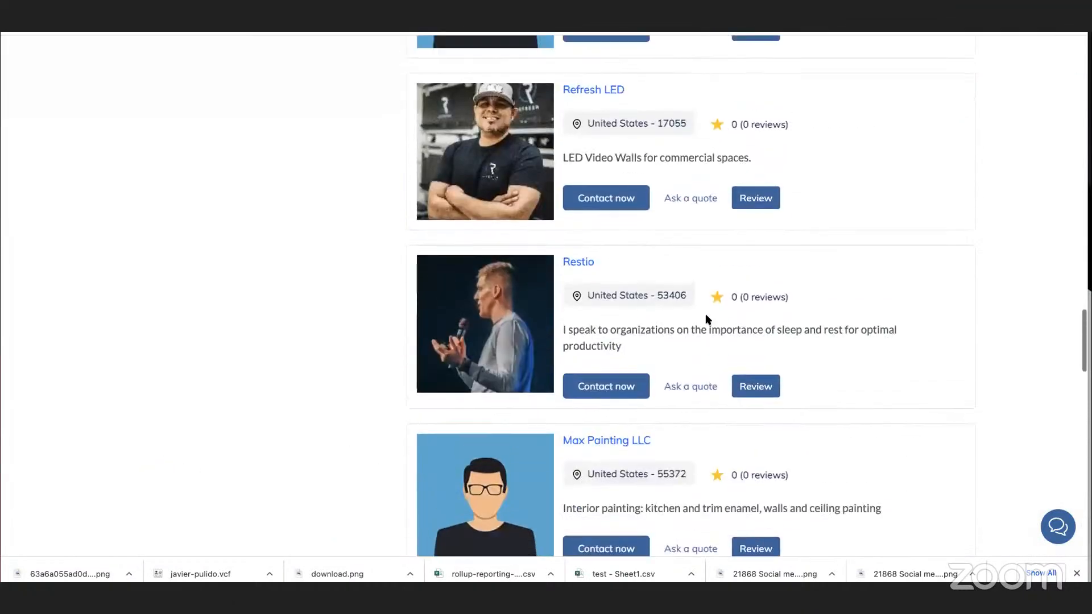
scroll(708, 318, up, 15)
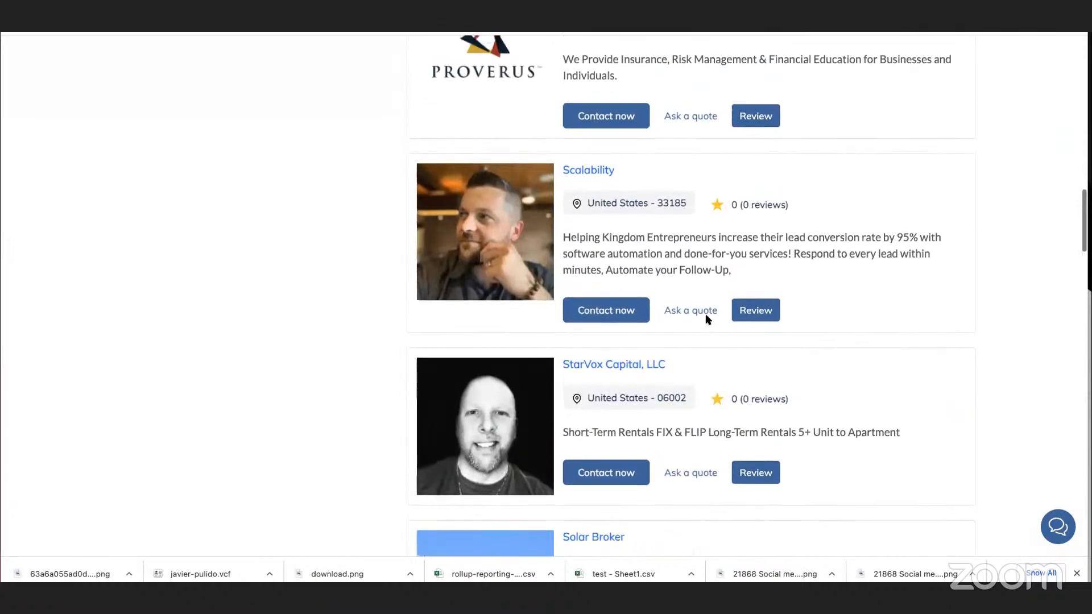
scroll(707, 319, up, 20)
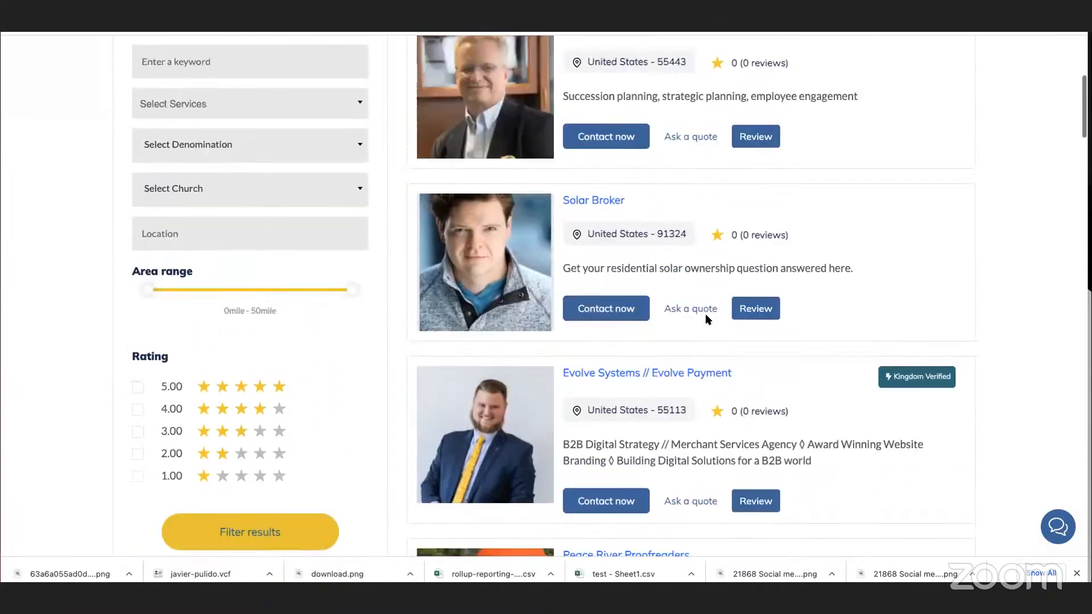
scroll(708, 318, up, 1)
scroll(803, 300, down, 15)
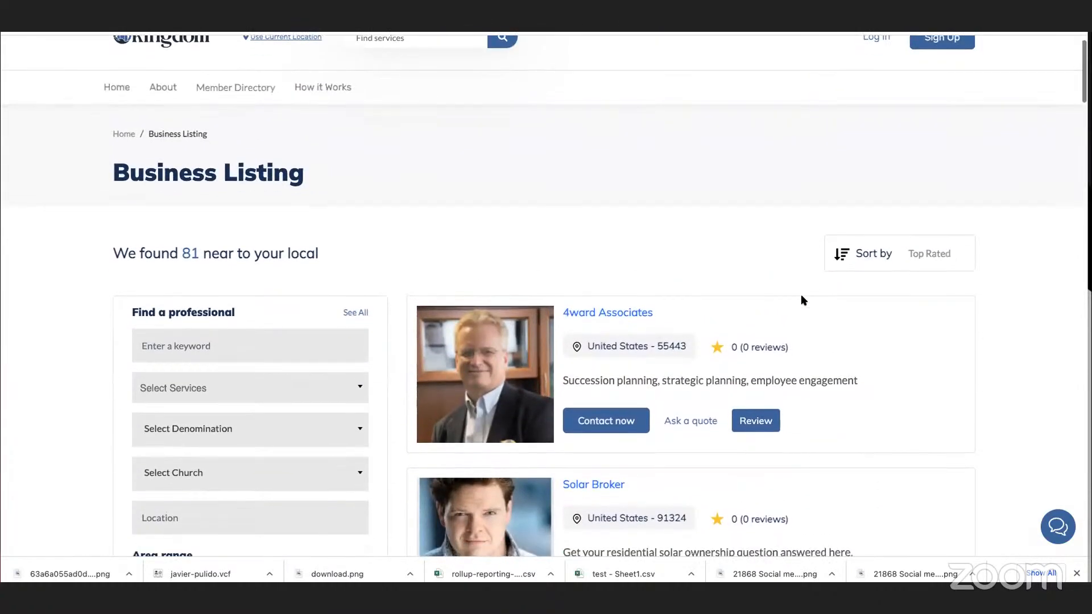
scroll(803, 299, down, 20)
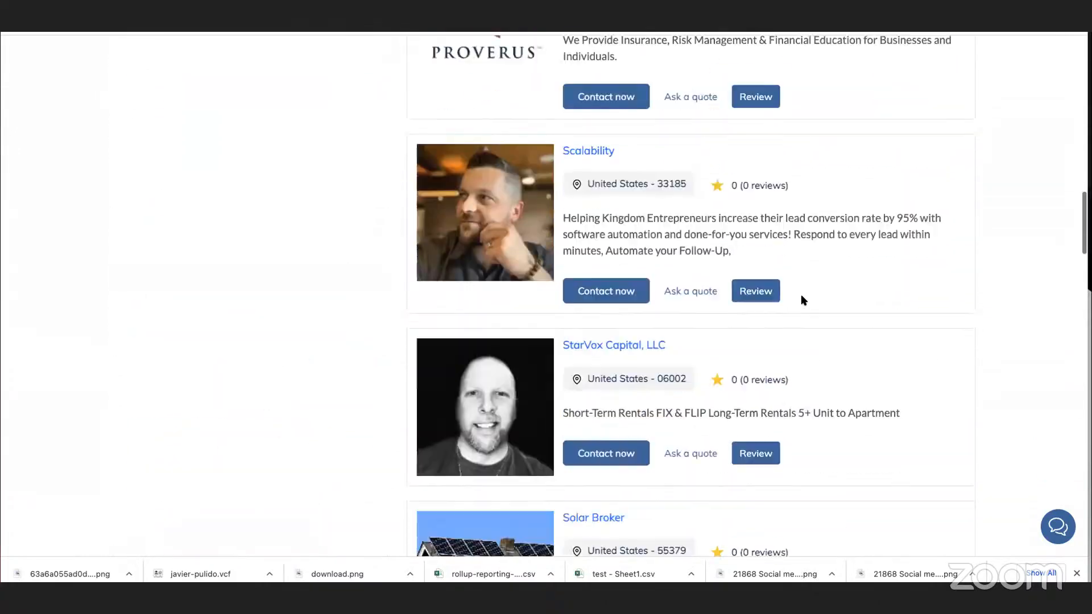
scroll(803, 300, down, 10)
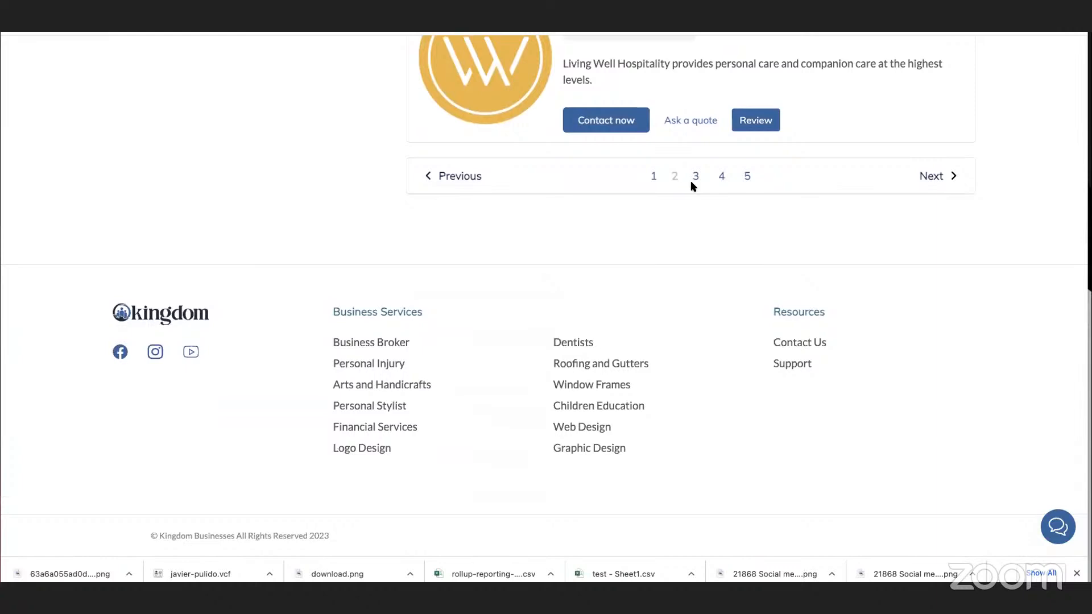
Go to page 3 of the member directory and read through its business listings from the end upward.
click(695, 177)
scroll(640, 258, up, 5)
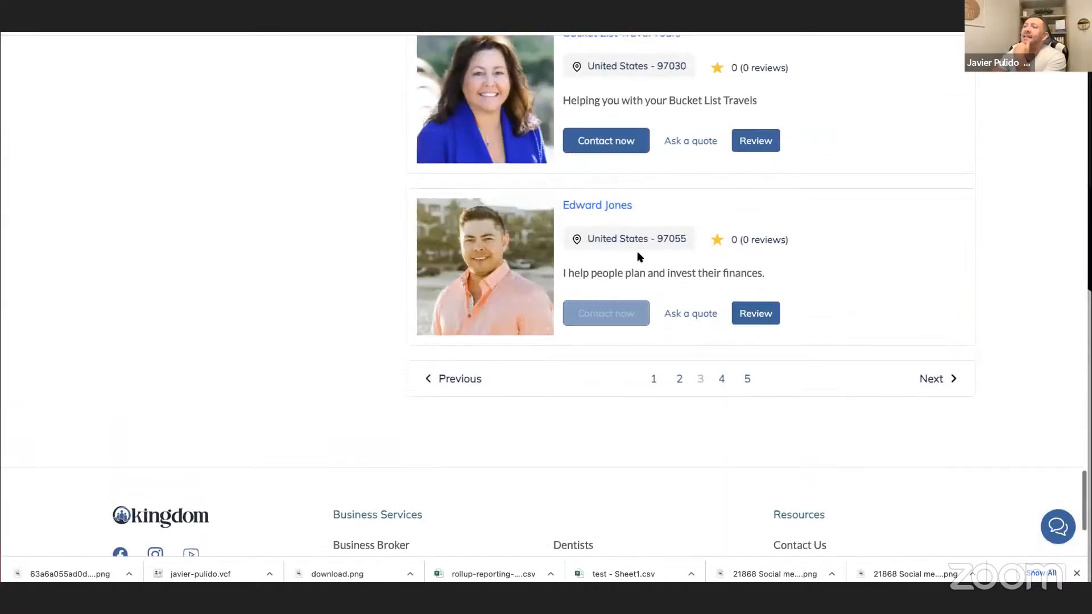
scroll(638, 253, up, 9)
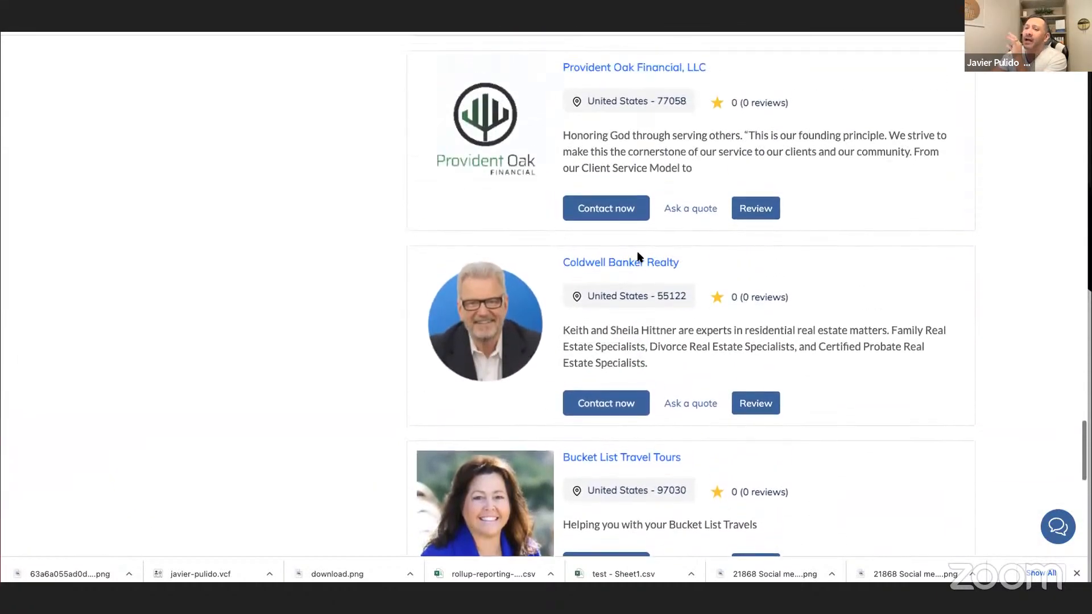
scroll(637, 253, up, 5)
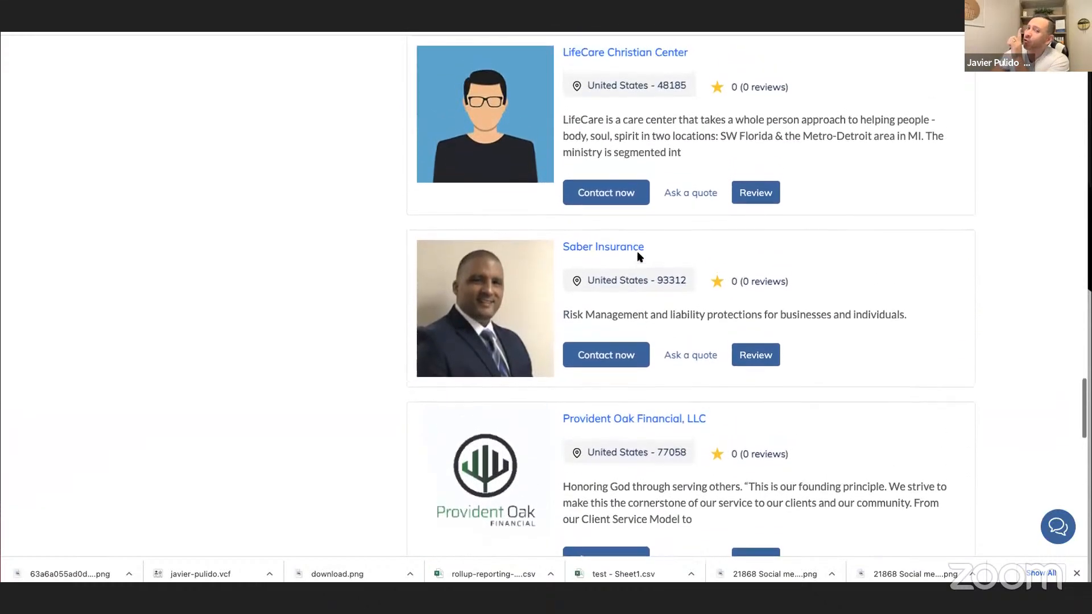
scroll(637, 252, up, 3)
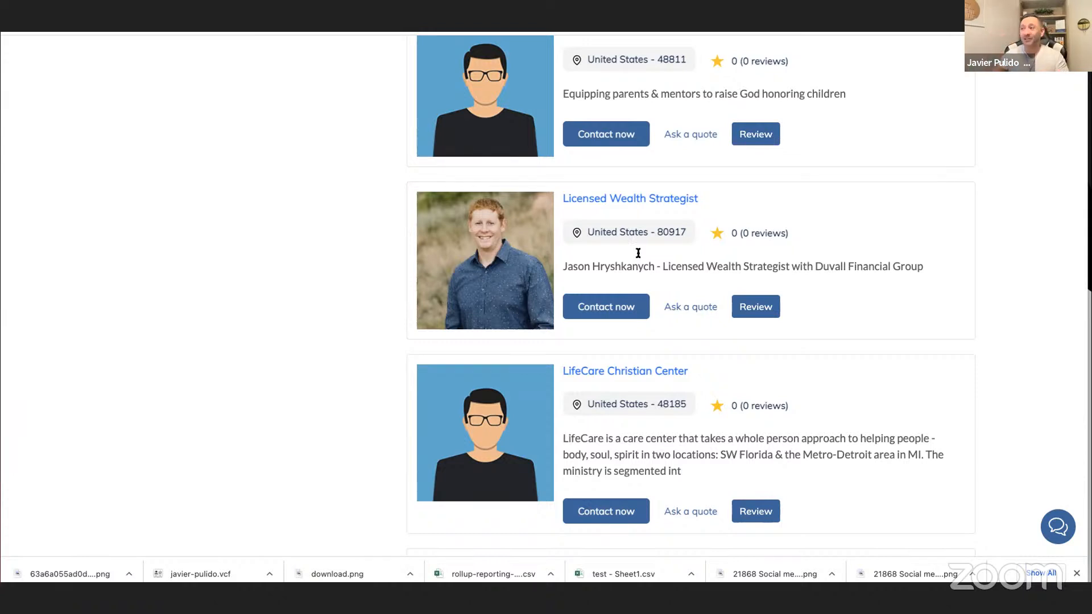
Look through the remaining listings on page 3 of the directory, and go to page 4 to view its listings.
scroll(687, 316, down, 5)
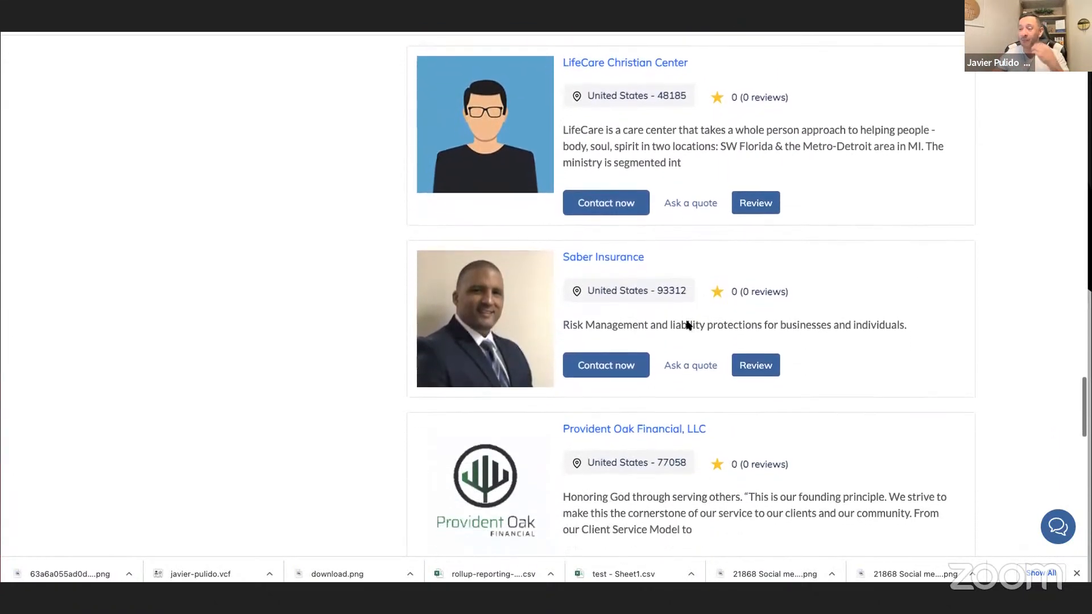
scroll(687, 325, down, 10)
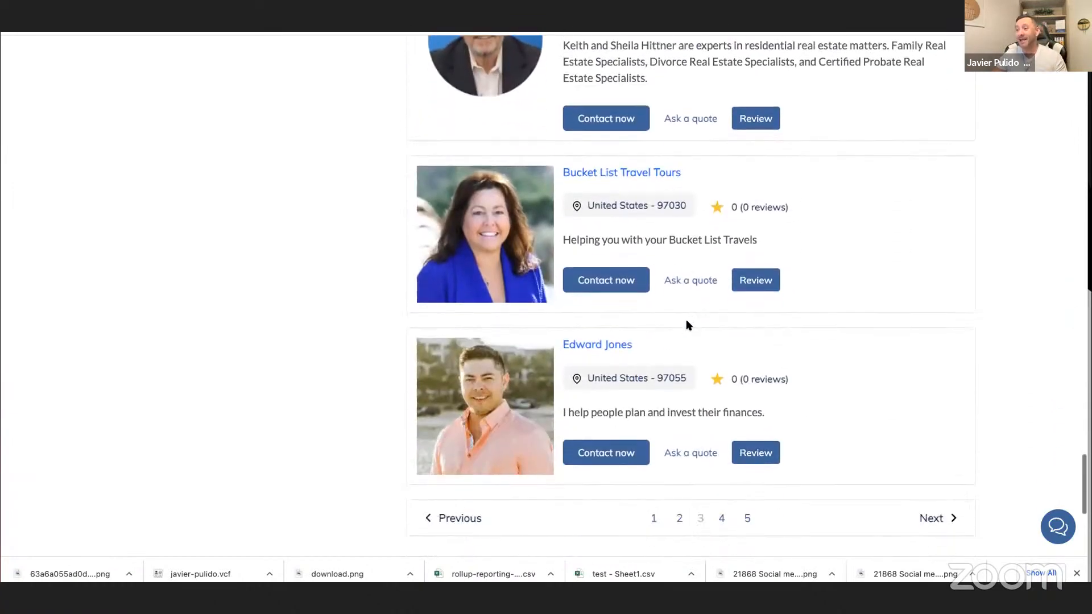
scroll(687, 319, down, 3)
click(722, 316)
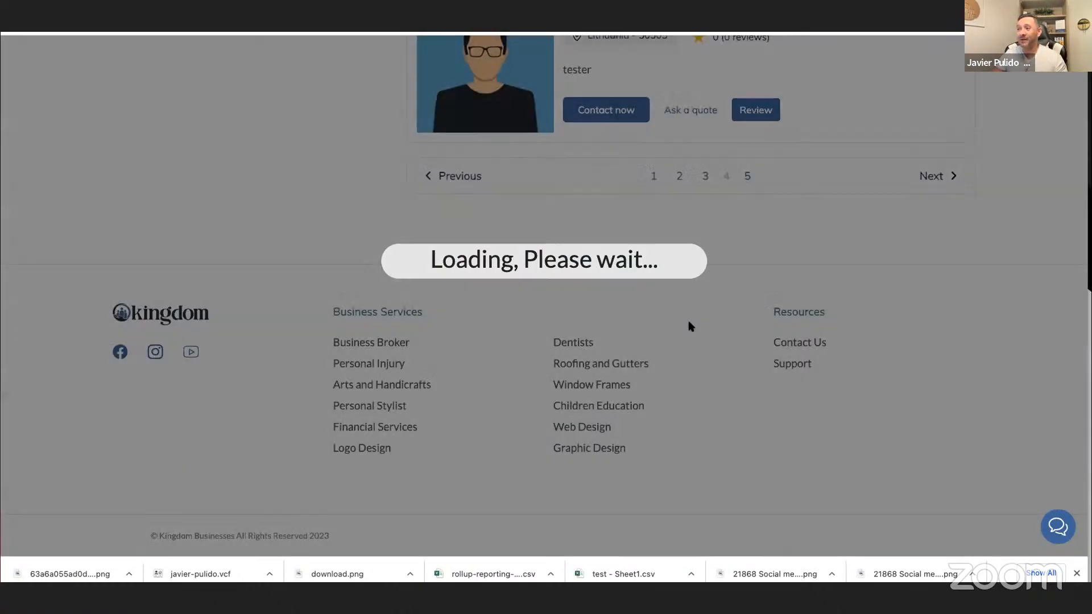
scroll(666, 323, up, 15)
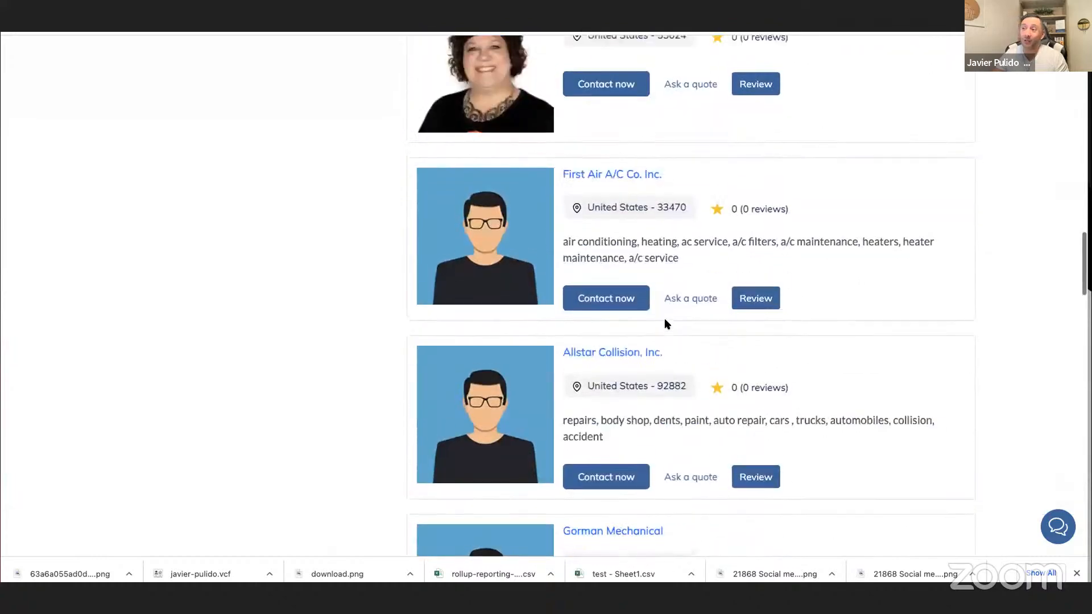
scroll(666, 323, up, 20)
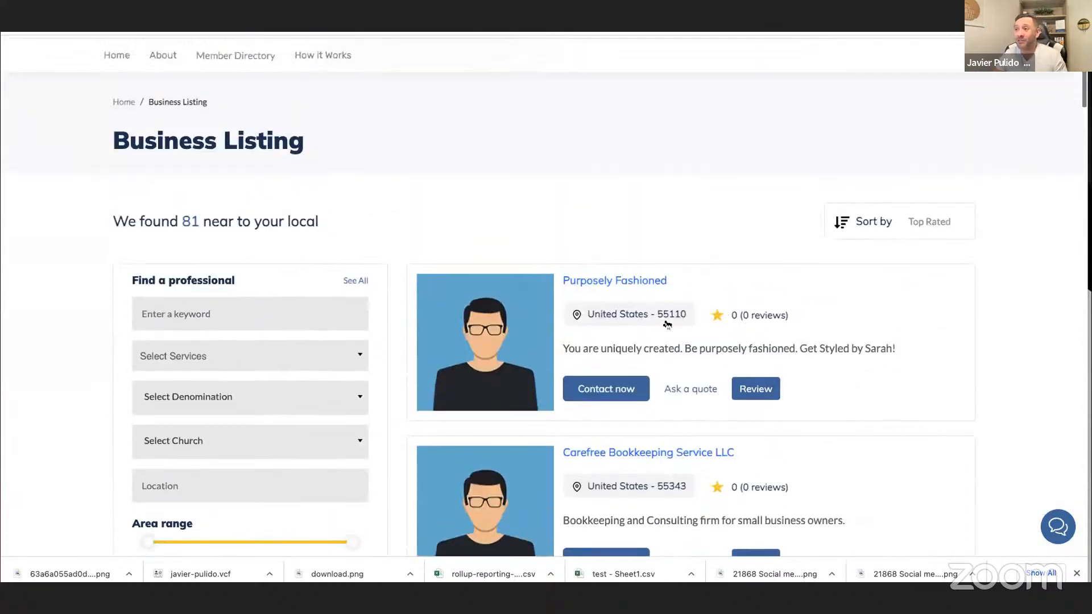
scroll(667, 324, up, 2)
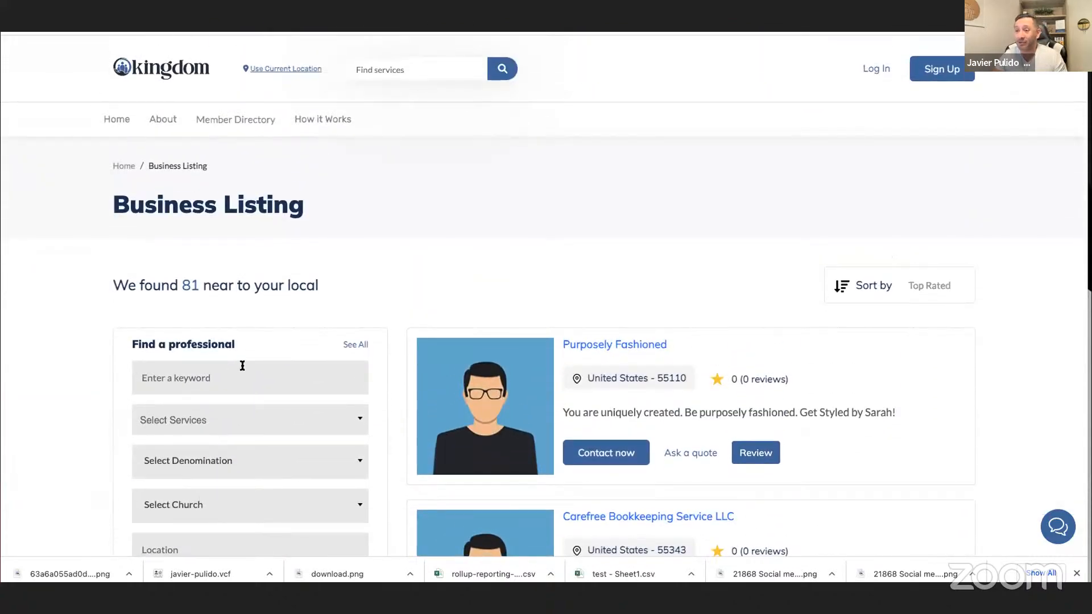
Open the services filter for finding a professional and look through the available service categories.
scroll(239, 381, down, 3)
click(250, 322)
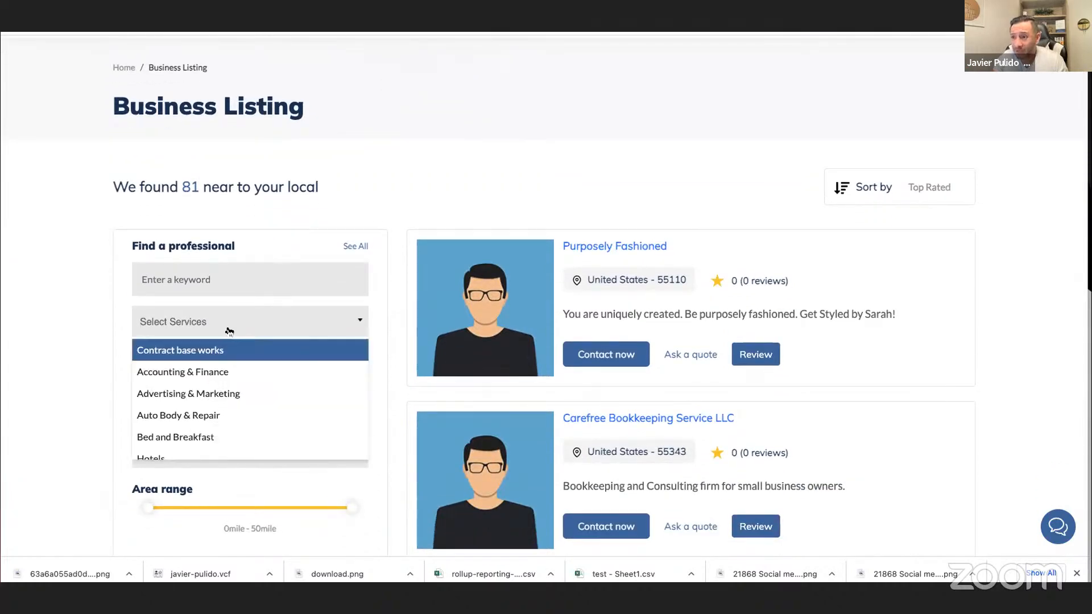
scroll(239, 389, down, 5)
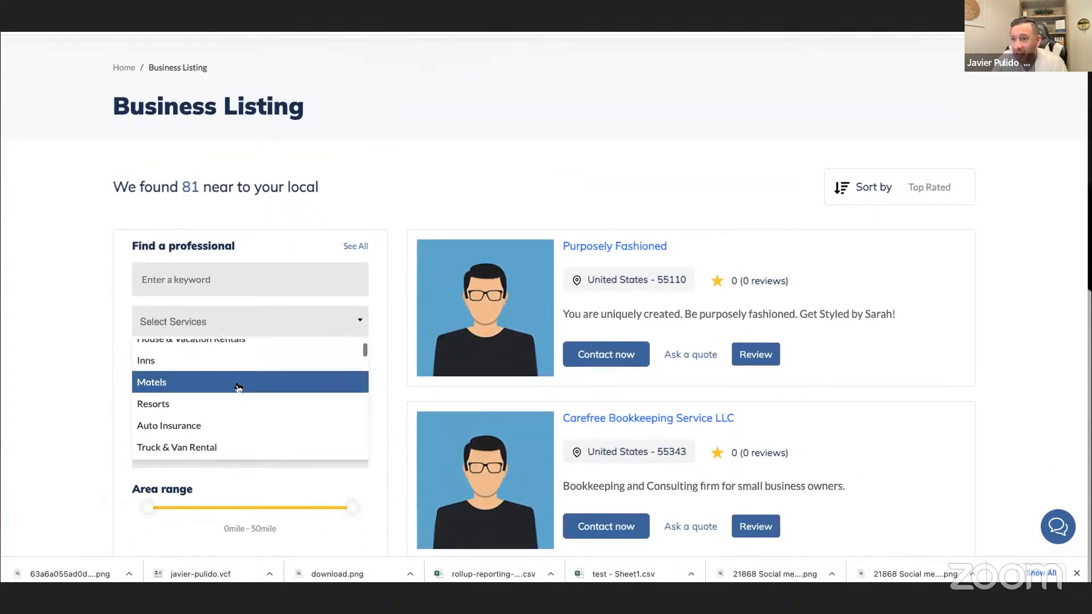
scroll(238, 388, down, 5)
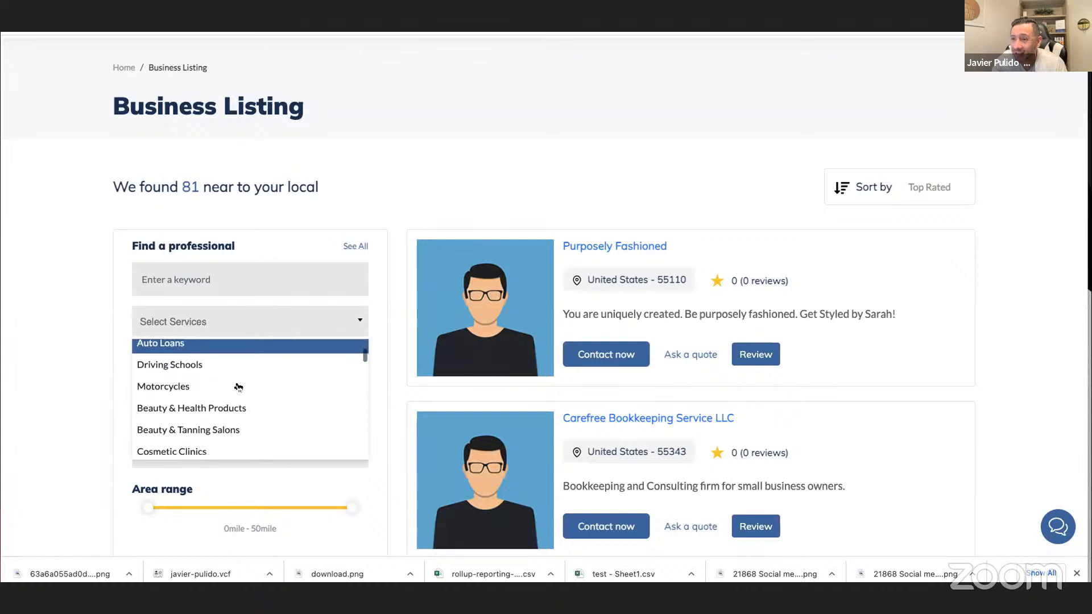
scroll(238, 387, down, 4)
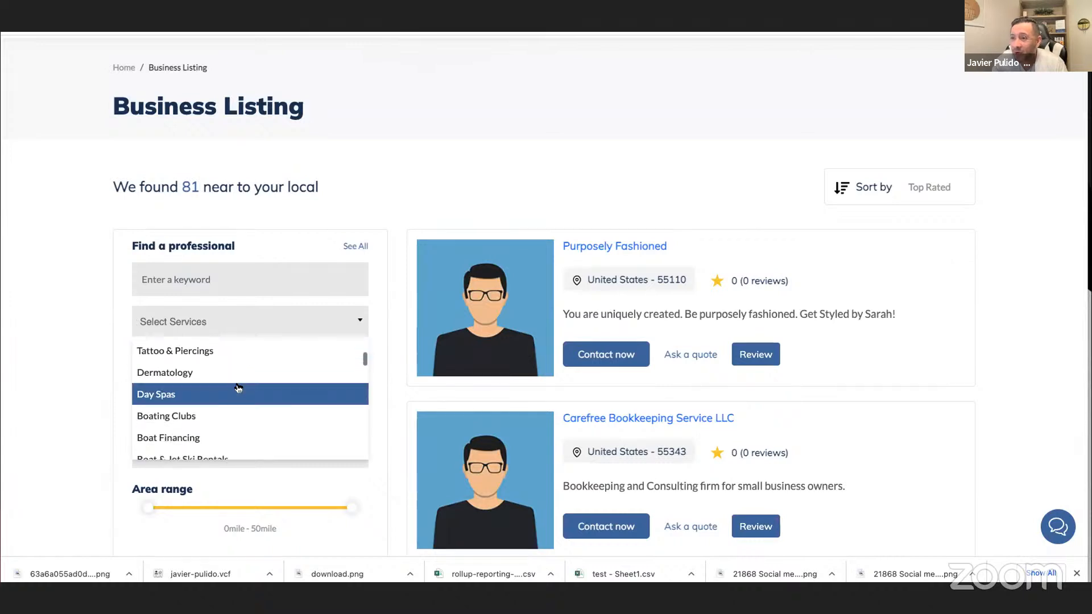
scroll(238, 387, down, 5)
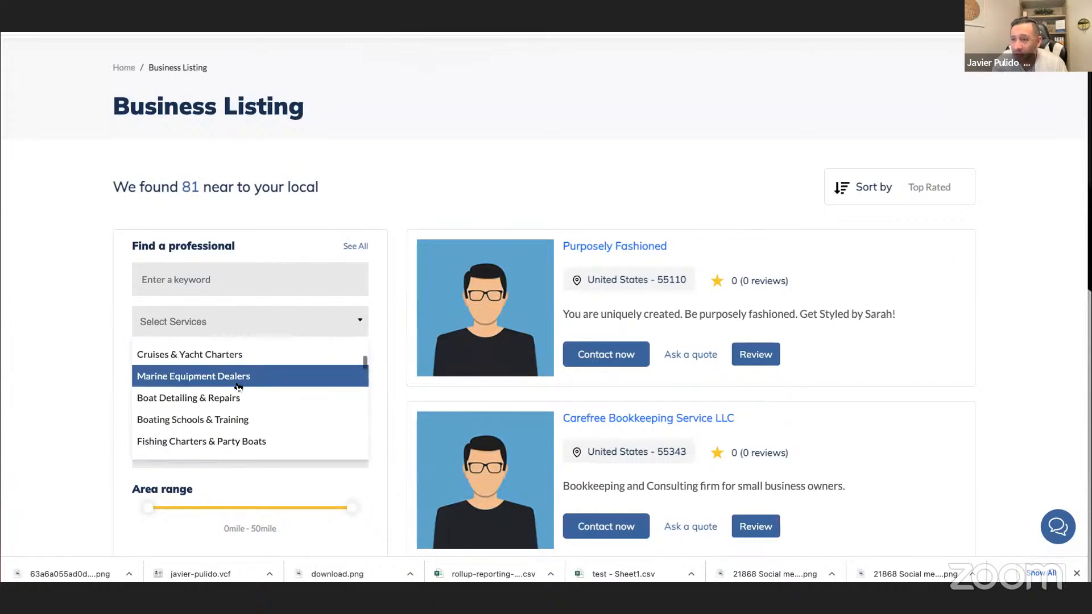
scroll(238, 387, down, 5)
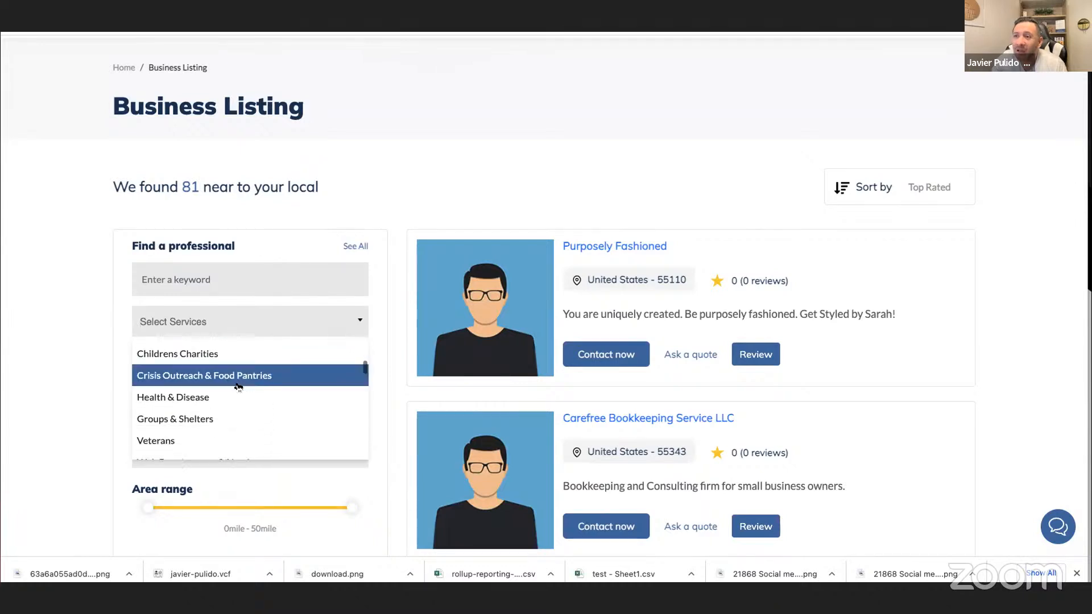
scroll(238, 387, down, 2)
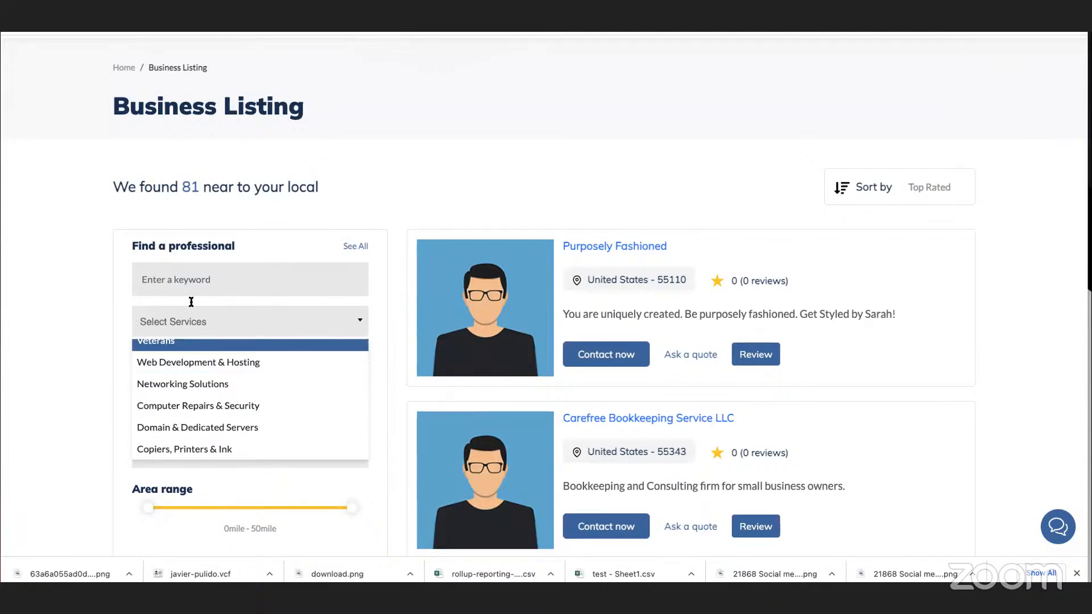
Search the business directory with the keyword "business coach".
click(191, 273)
text(business coach)
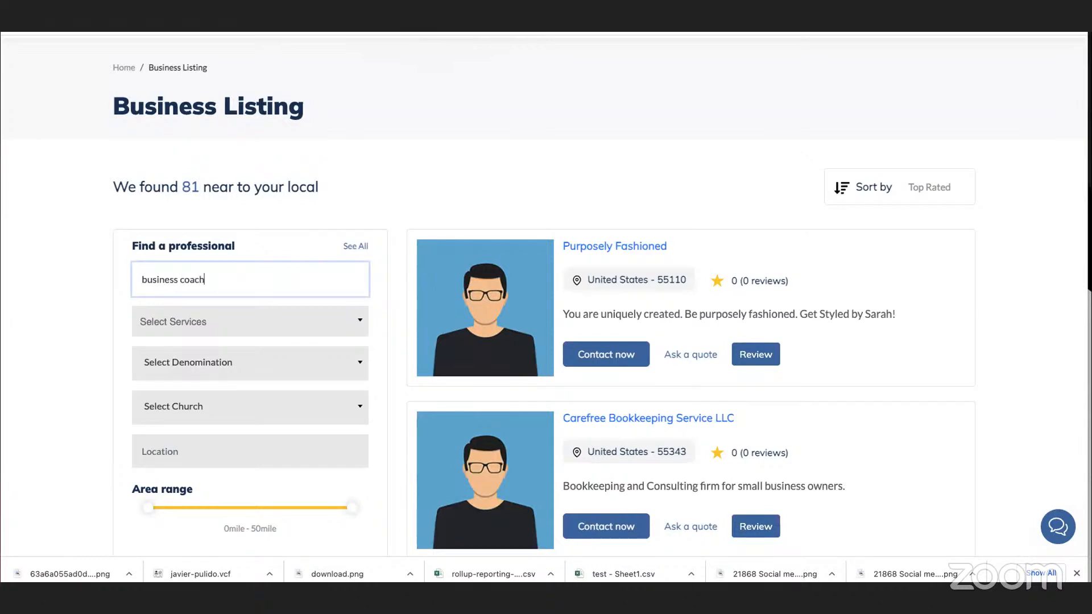
key(Return)
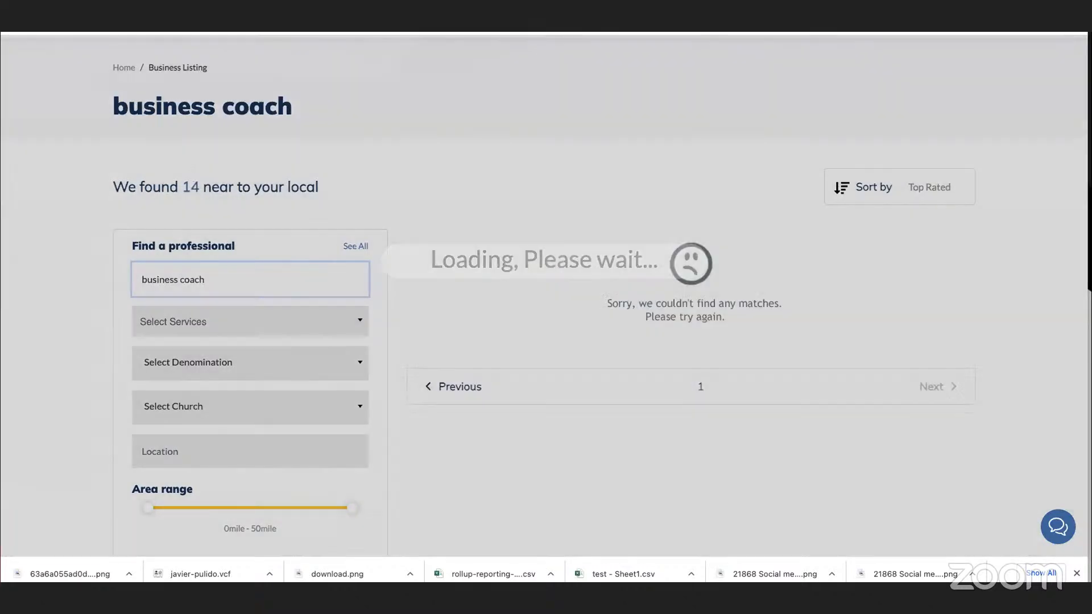
Look up "bus" among the service options and select Kingdom Business Coaching as the service filter.
click(219, 322)
scroll(227, 398, down, 3)
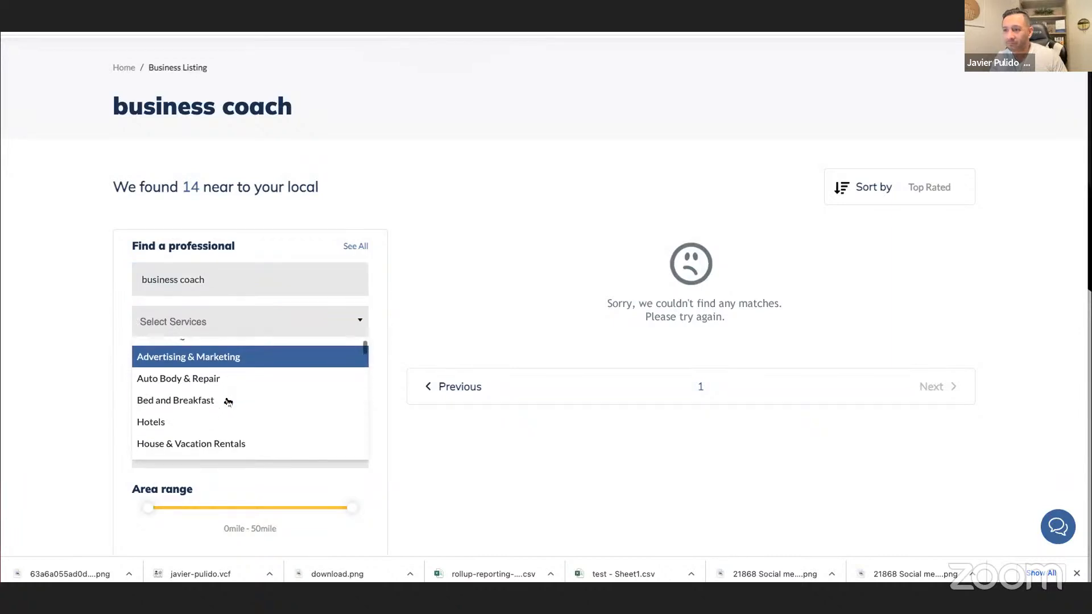
scroll(227, 397, up, 3)
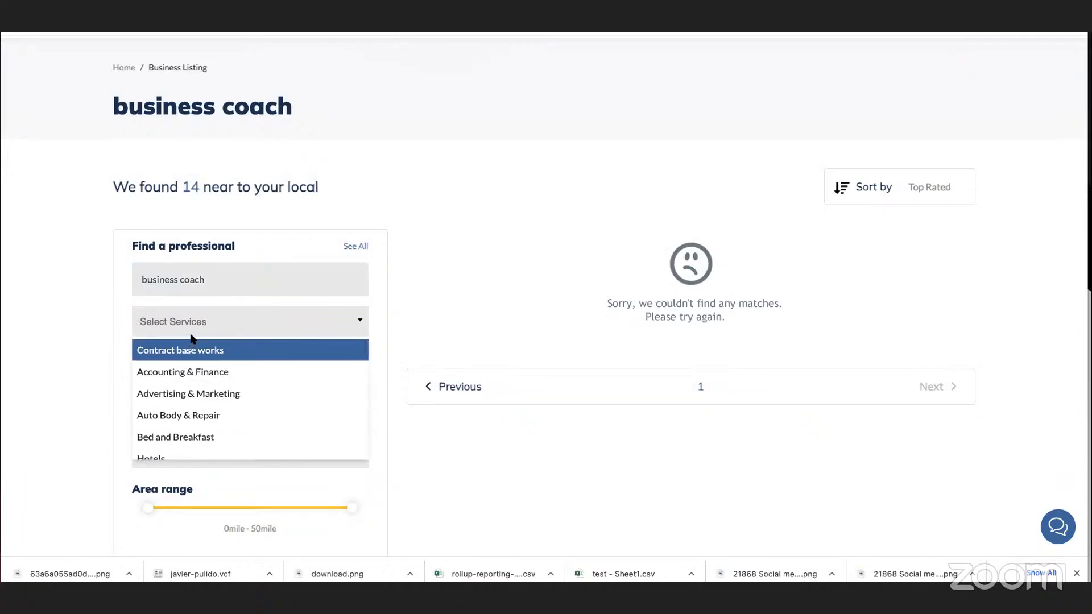
text(bus)
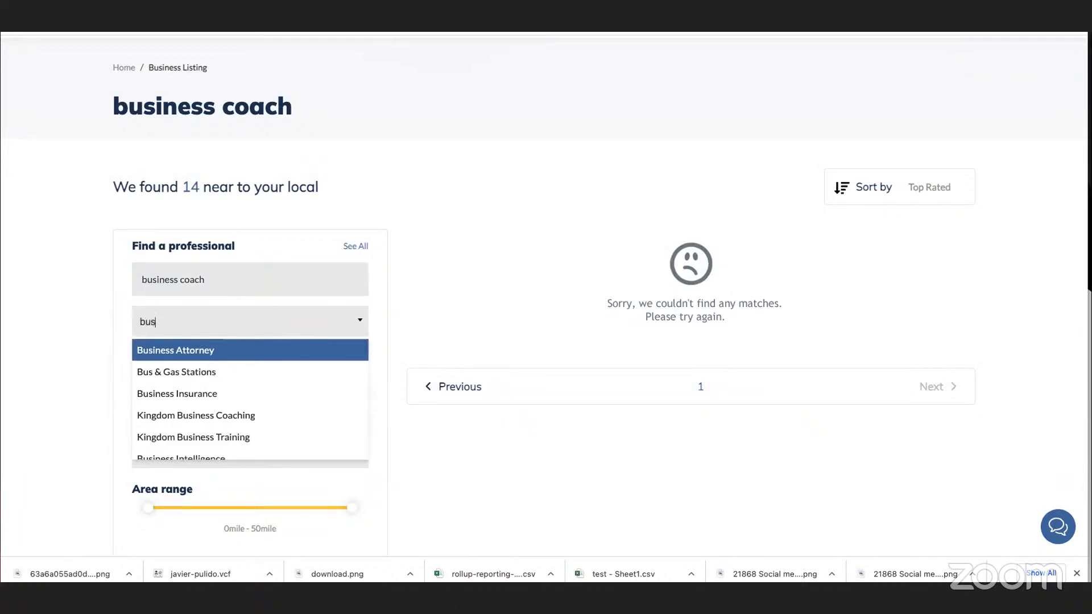
click(203, 420)
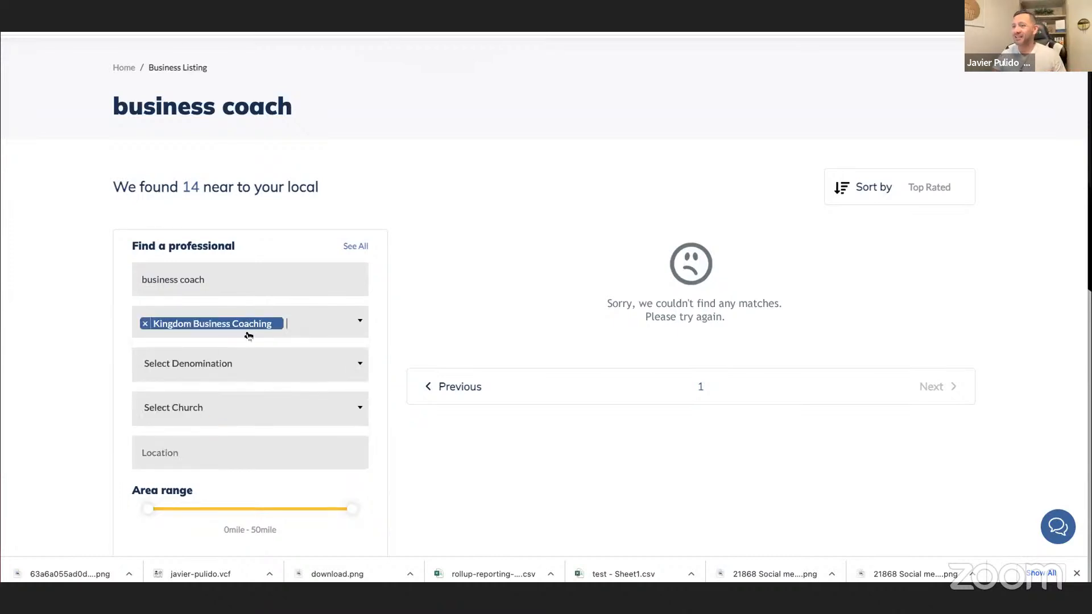
scroll(241, 390, down, 2)
scroll(267, 375, up, 2)
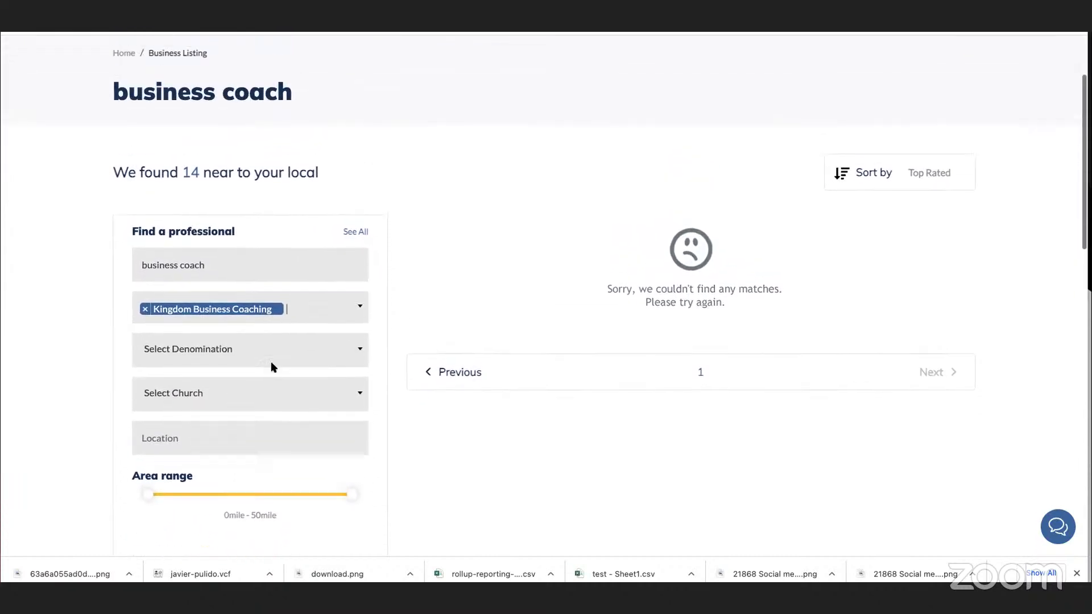
Clear the keyword, filter the directory by the selected service alone, and examine the results.
triple_click(237, 287)
key(BackSpace)
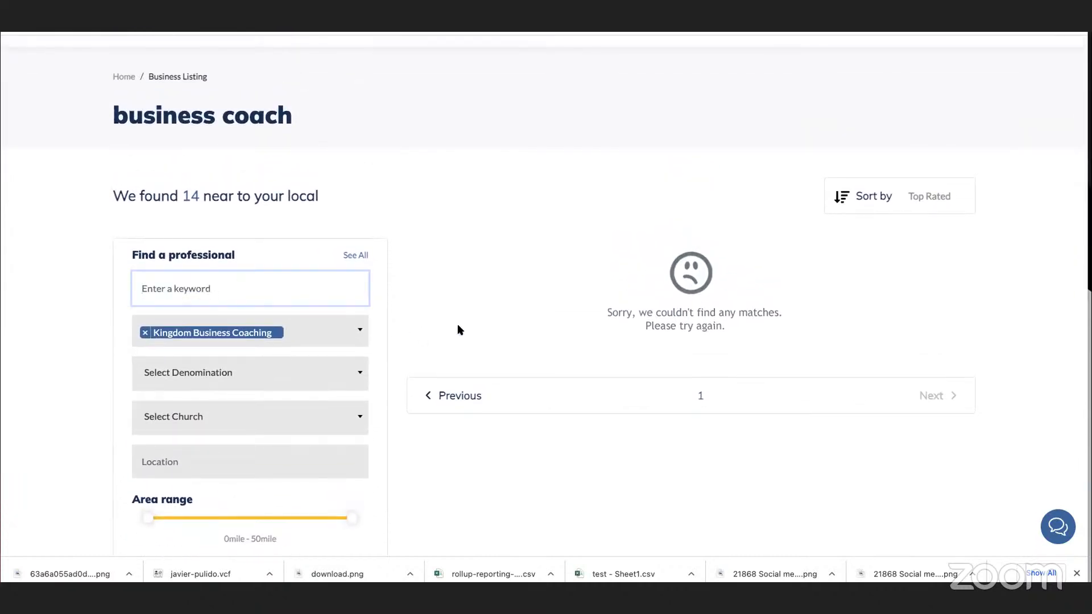
scroll(460, 330, down, 5)
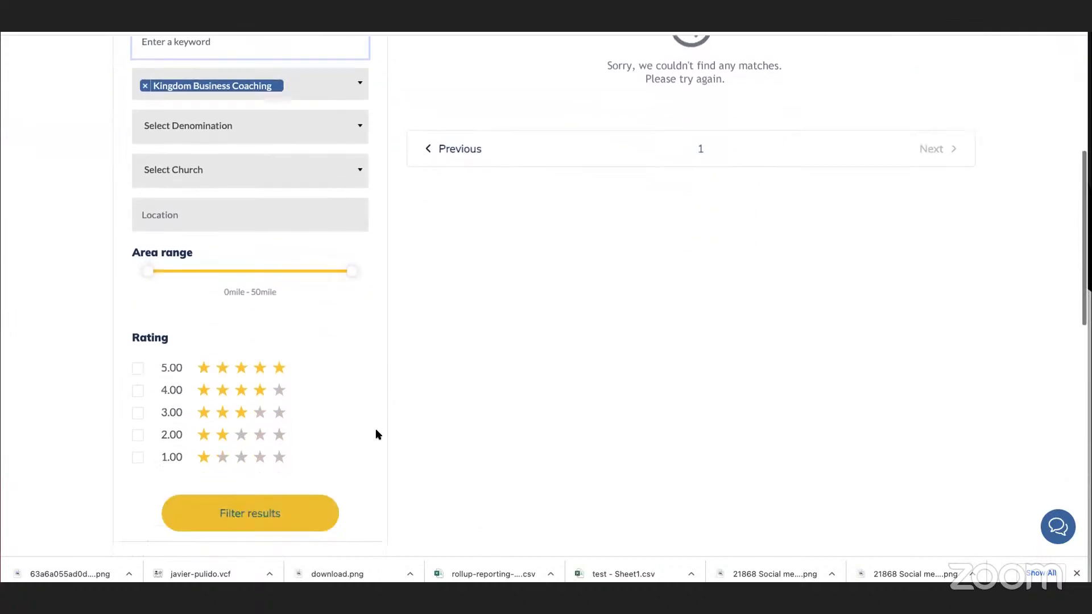
scroll(376, 435, down, 4)
click(267, 311)
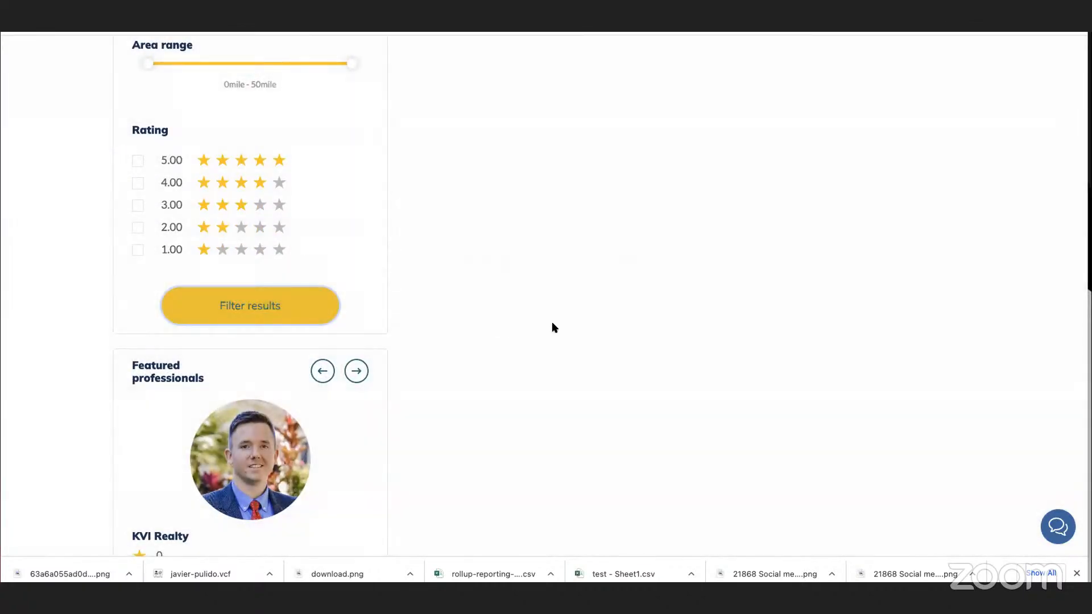
scroll(565, 323, up, 9)
scroll(565, 323, down, 2)
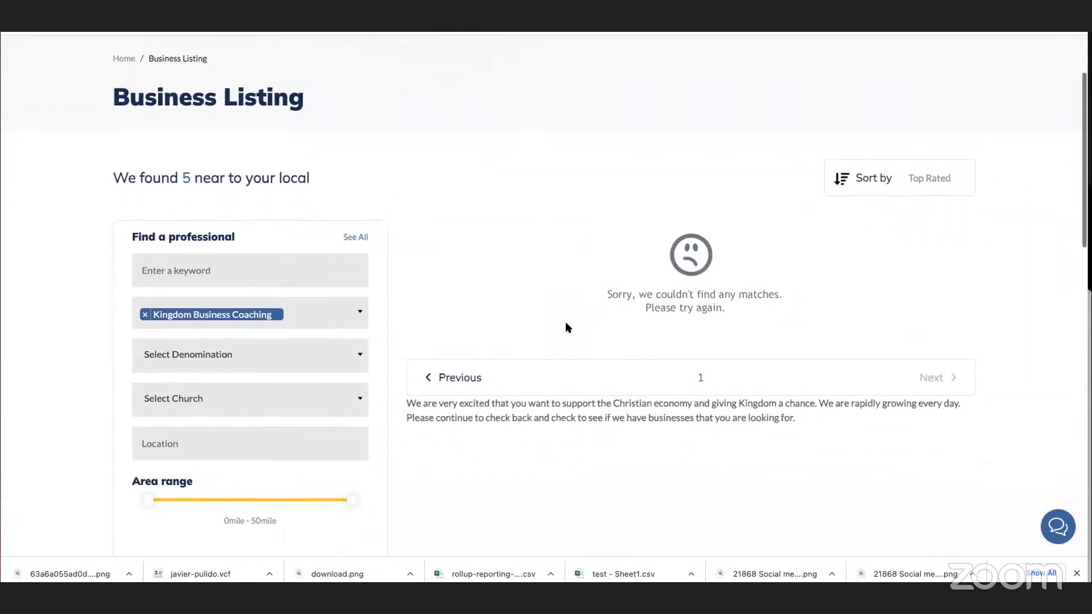
scroll(566, 327, down, 1)
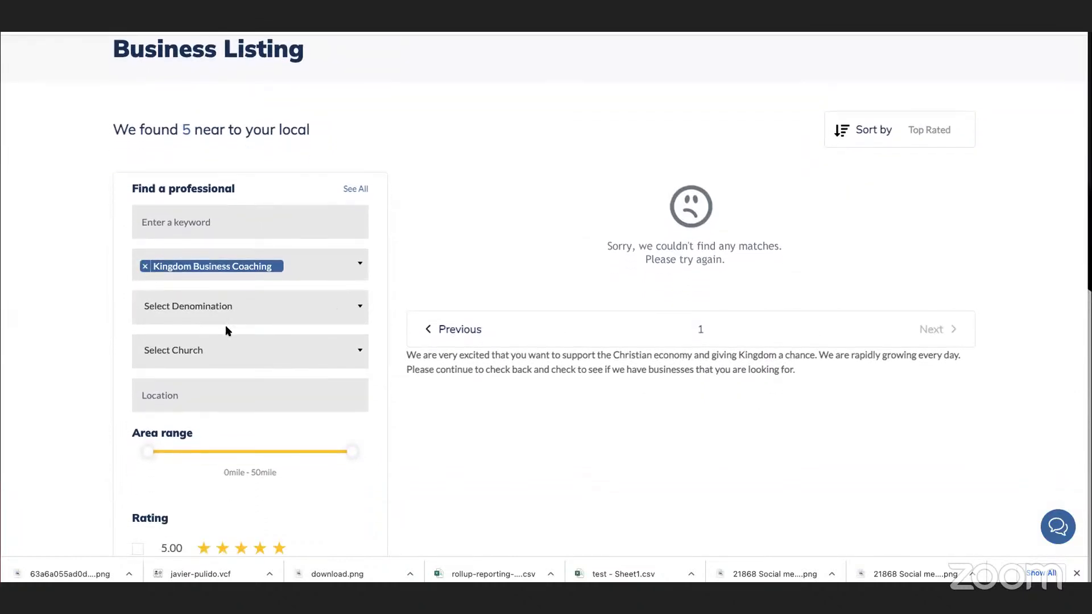
Check the denomination options and the location field in the directory's filters.
click(301, 317)
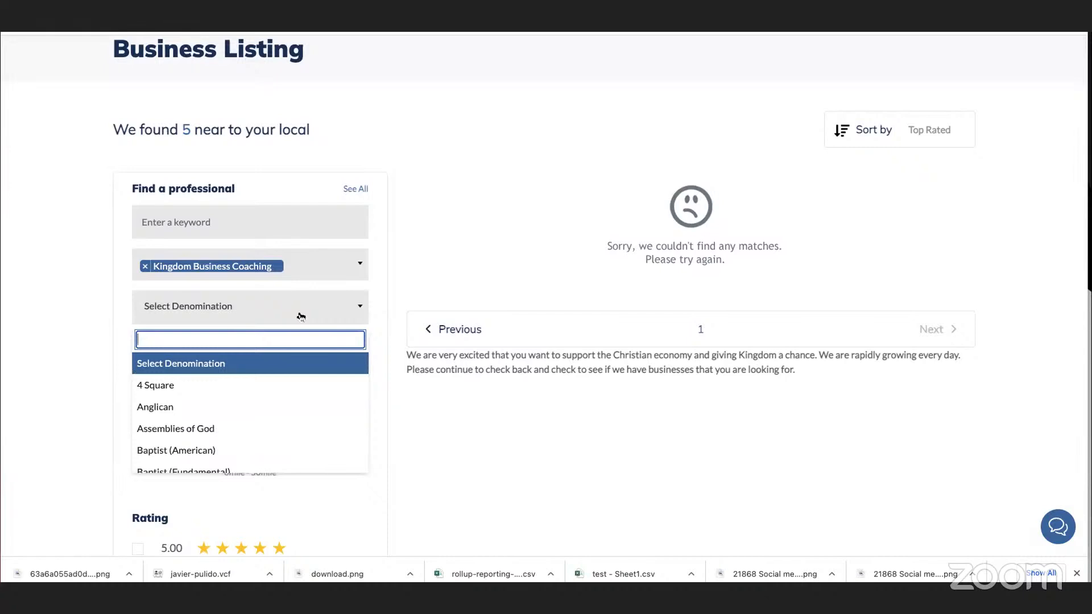
click(385, 294)
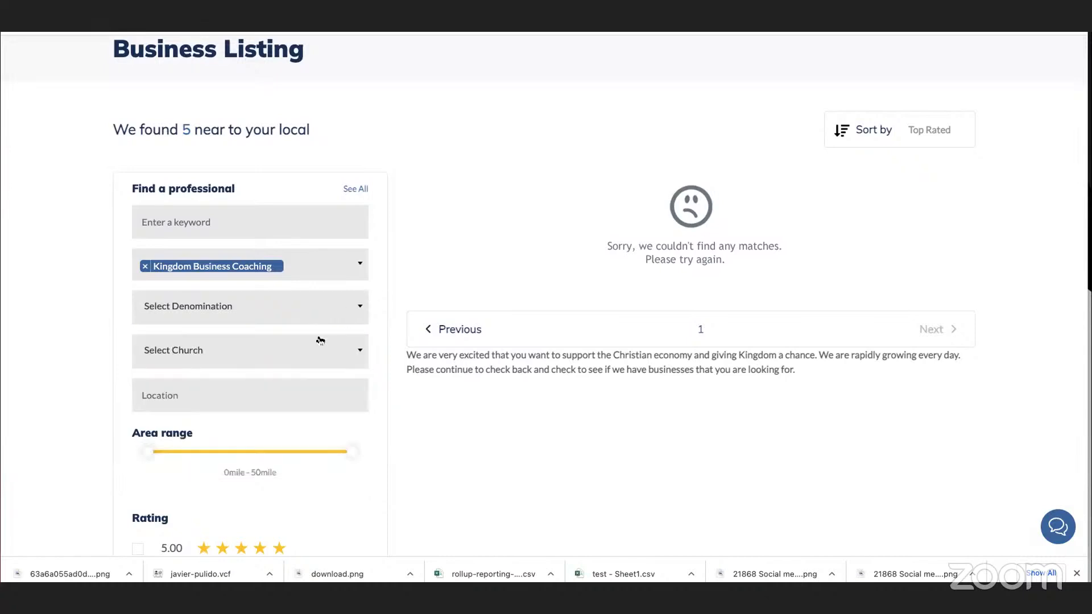
click(255, 394)
click(384, 322)
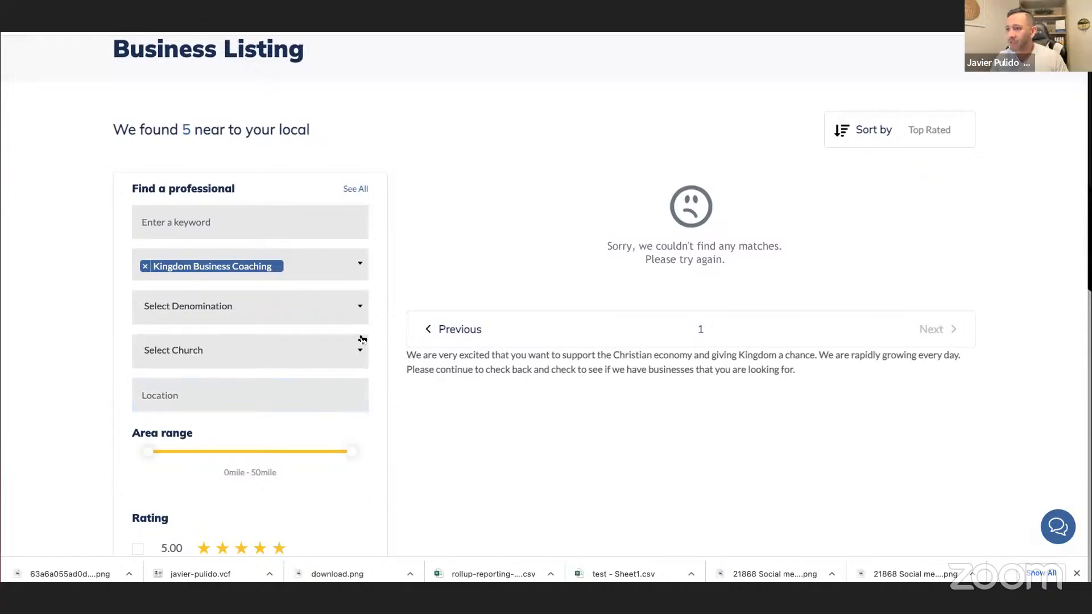
scroll(362, 340, down, 1)
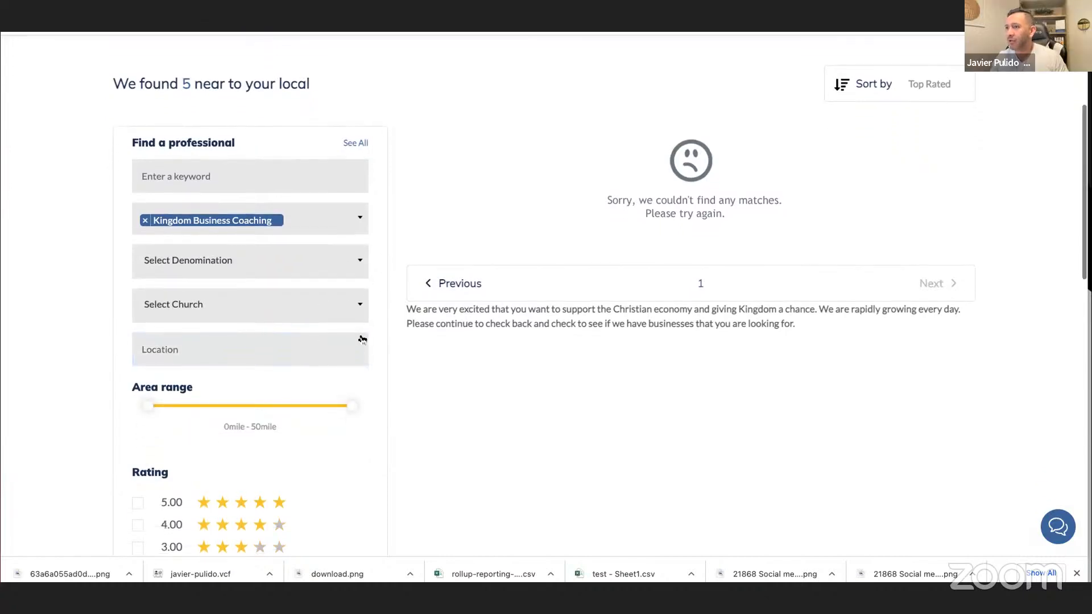
Reset the directory filters to show all business listings and view the first ones.
click(352, 144)
scroll(874, 298, down, 1)
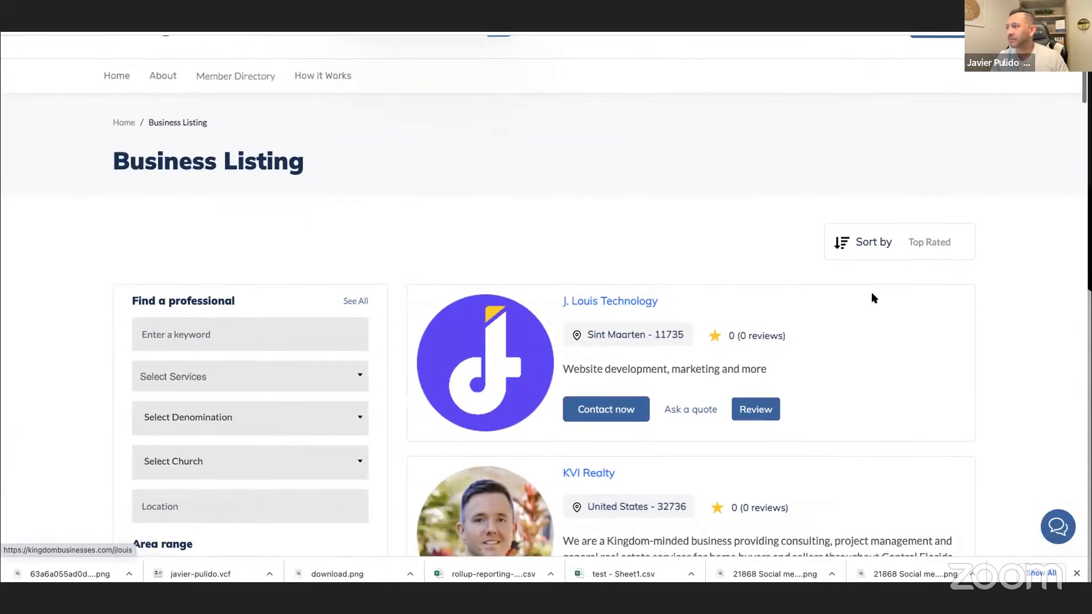
scroll(509, 365, down, 1)
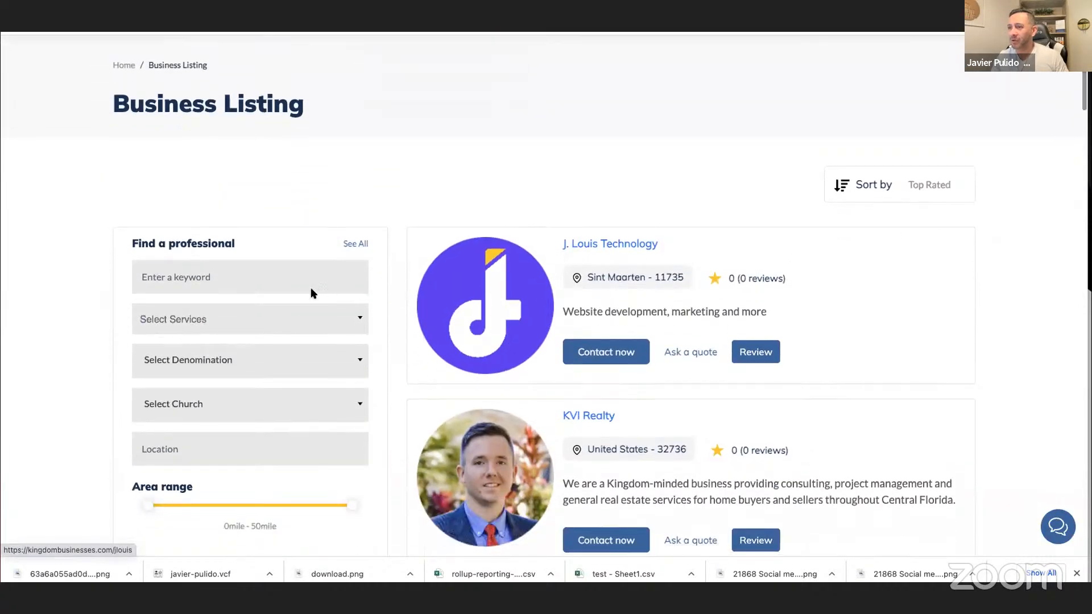
Look up "busine" among the service options, select Kingdom Business Training, and filter the listings by it.
click(210, 322)
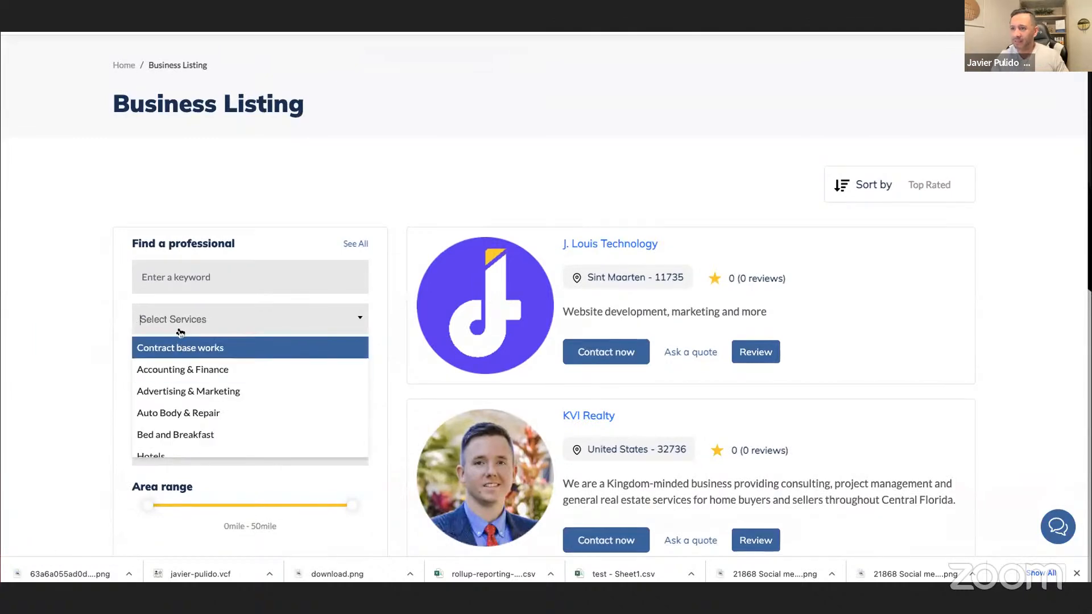
text(busine)
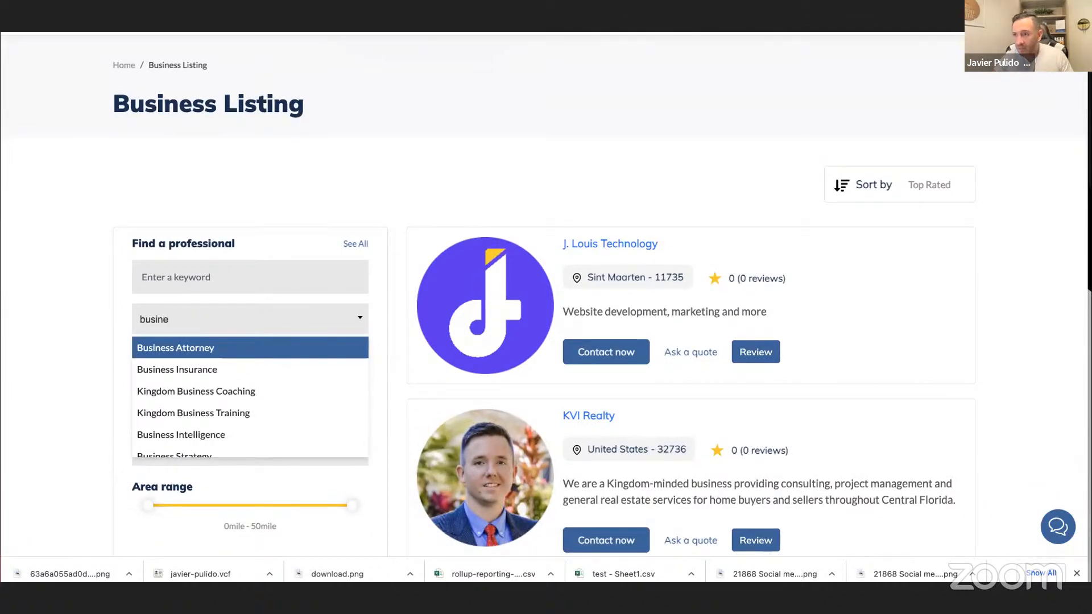
click(219, 413)
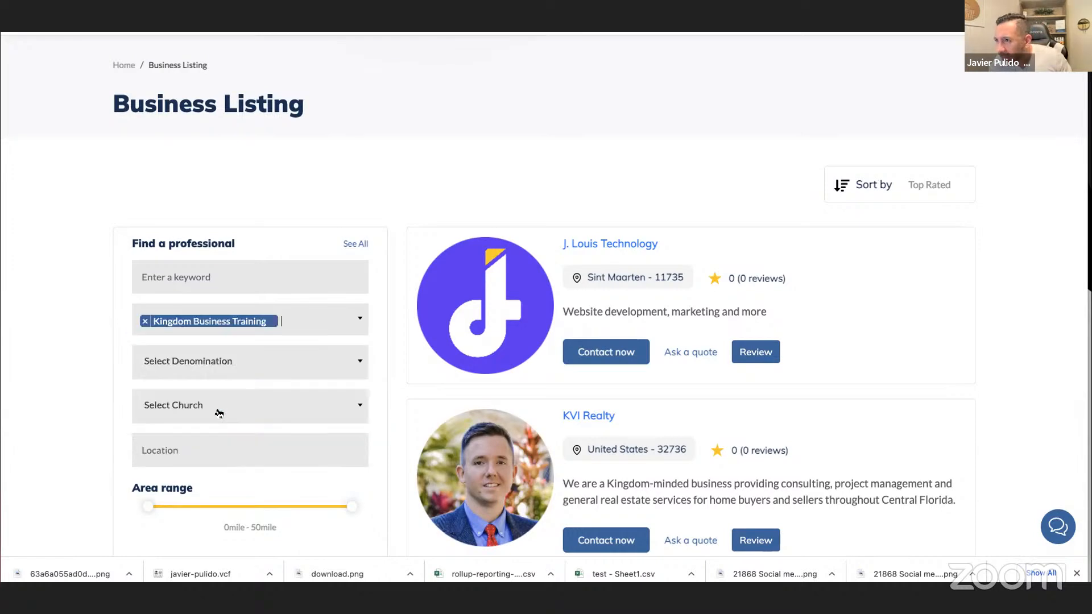
scroll(220, 420, down, 8)
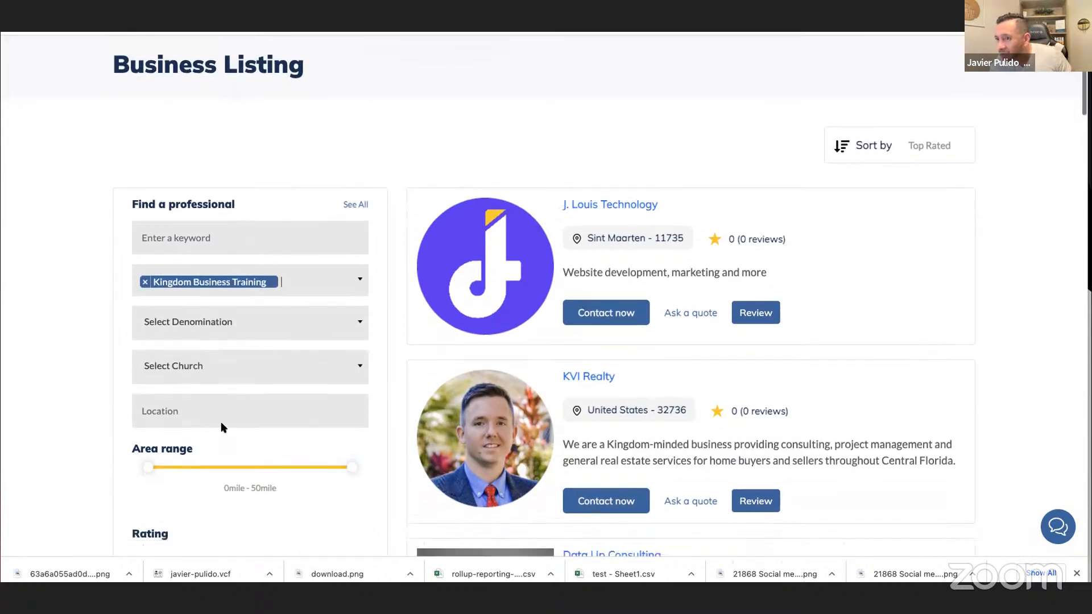
click(242, 281)
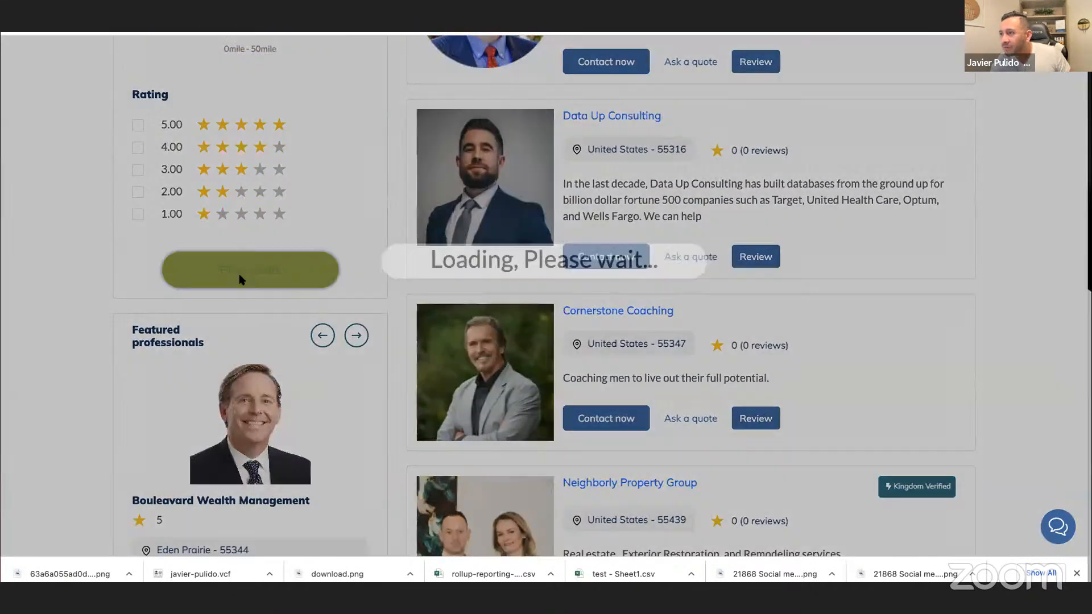
Examine the listings filtered by Kingdom Business Training, and remove that service from the directory's filter.
scroll(743, 339, up, 4)
scroll(744, 339, up, 4)
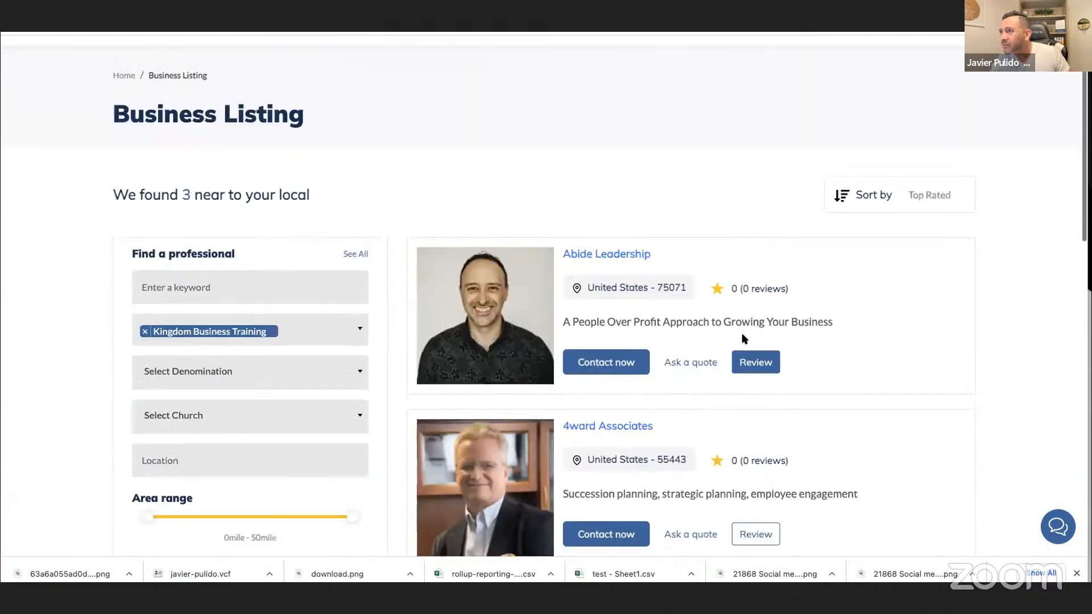
scroll(743, 339, down, 8)
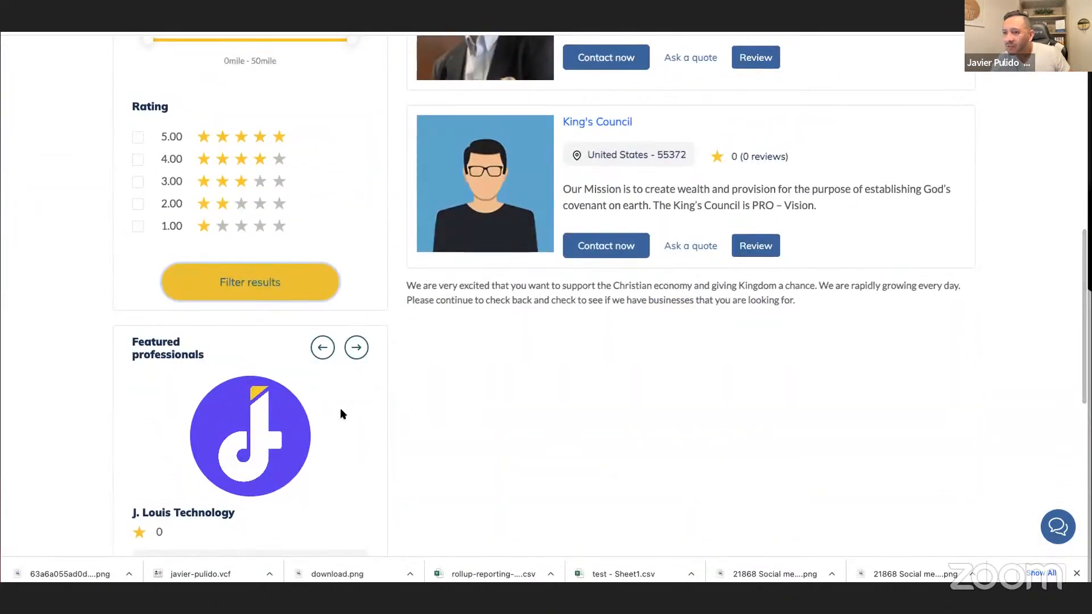
scroll(318, 422, down, 7)
scroll(318, 421, up, 15)
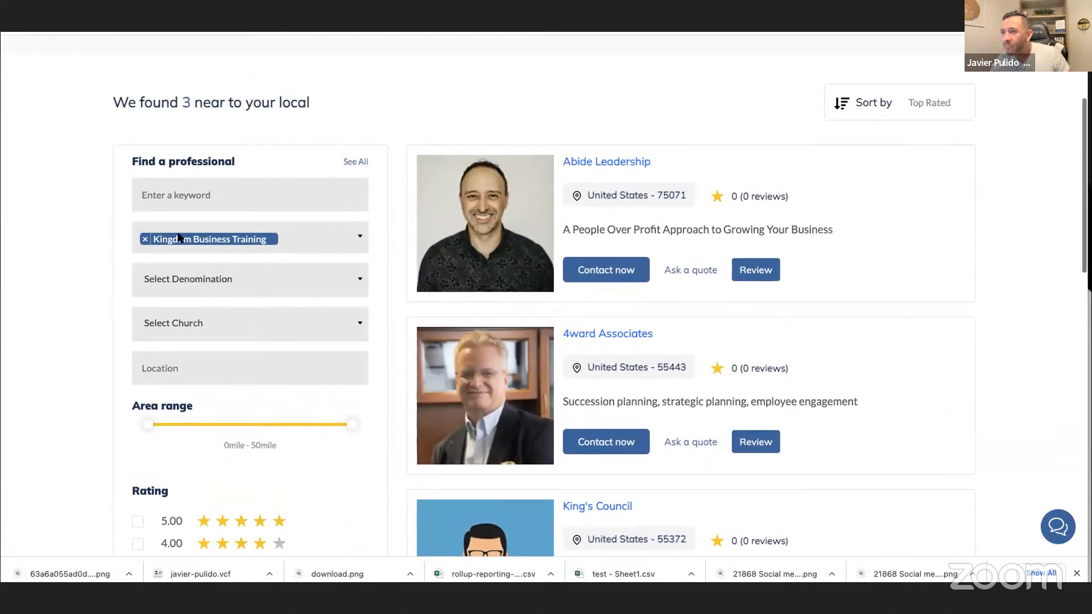
click(145, 239)
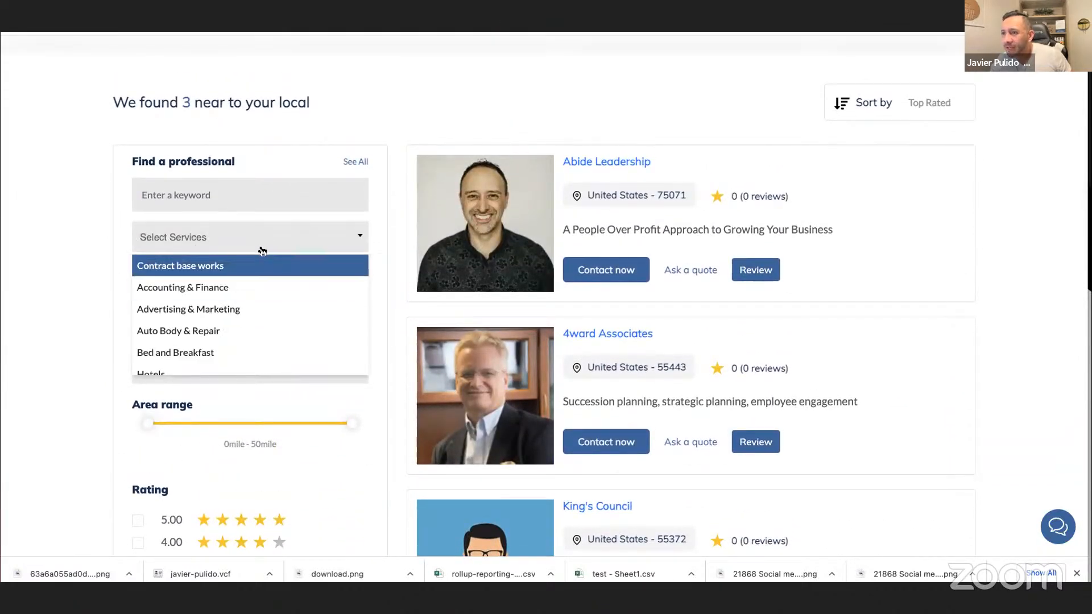
click(320, 132)
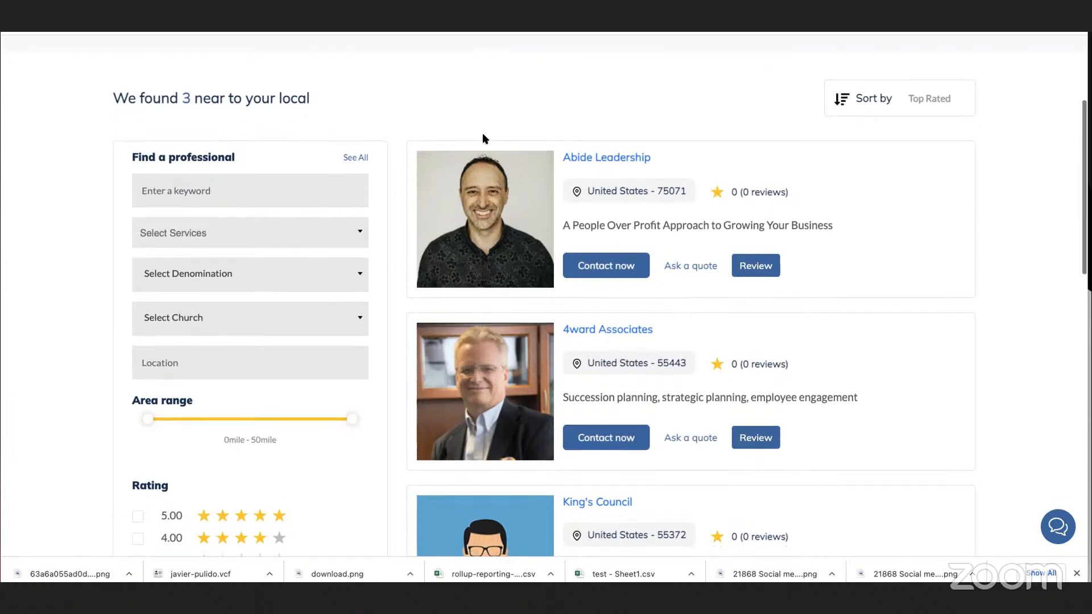
Show the Business Broker listings through the footer's Business Services links and look over the results page.
scroll(49, 238, down, 1)
scroll(50, 239, down, 15)
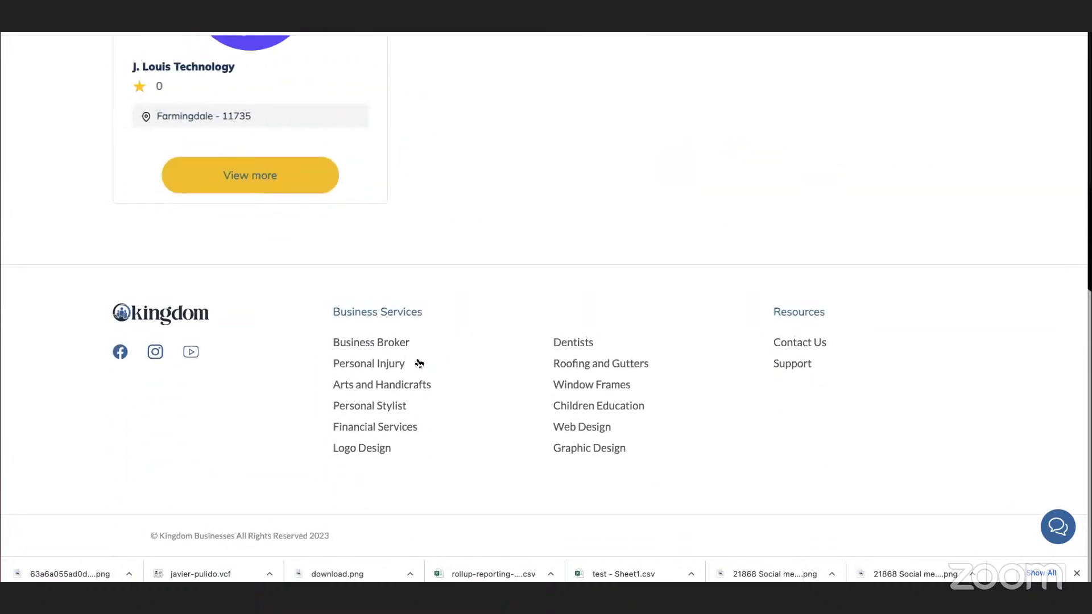
click(380, 342)
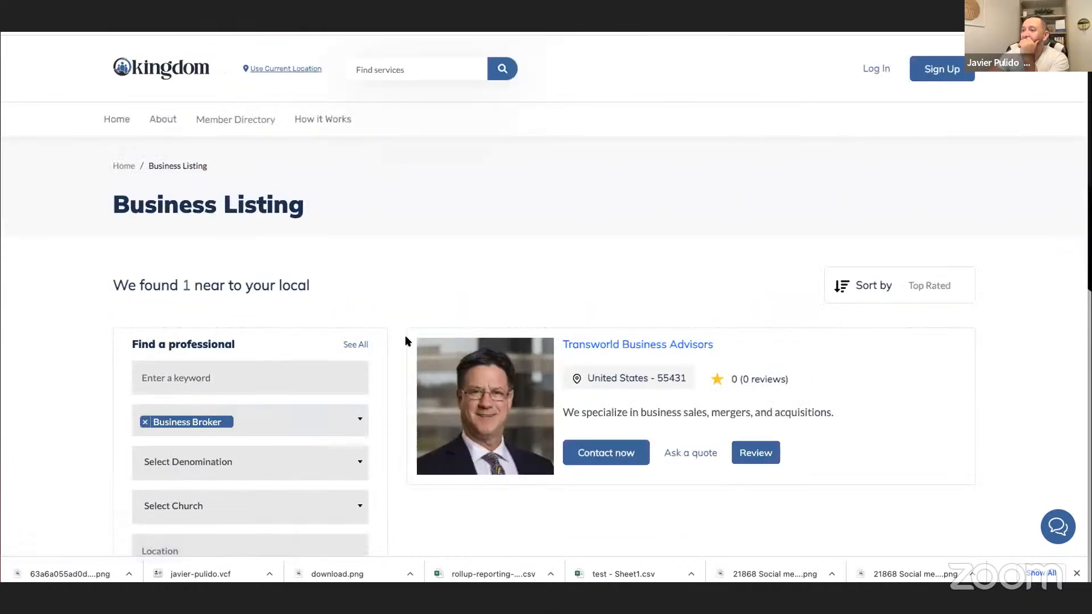
scroll(324, 324, down, 10)
scroll(324, 322, down, 3)
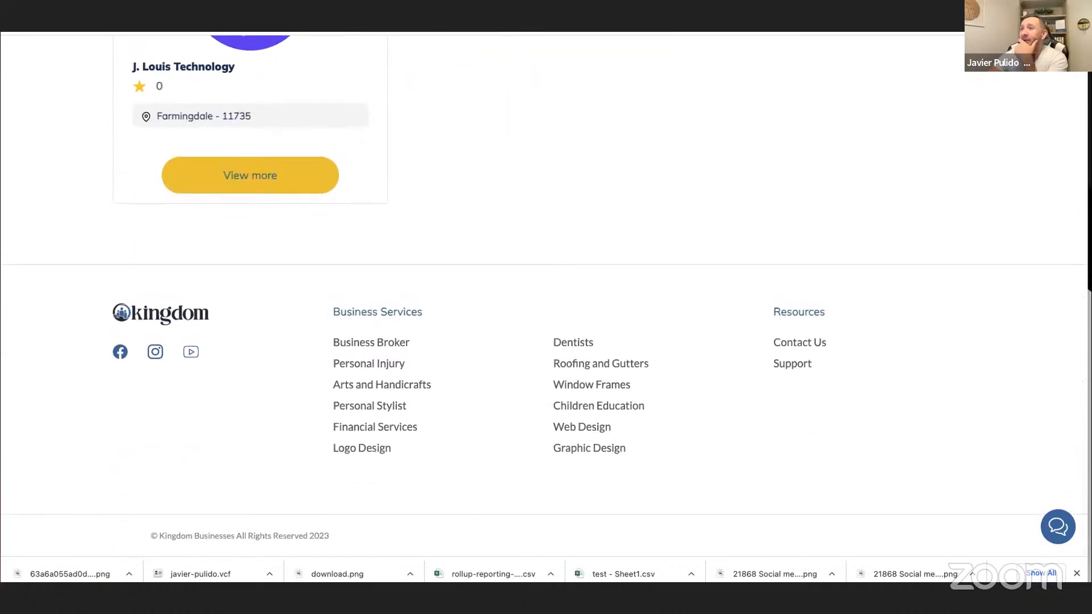
Switch to the support ticket inbox and resolve the ticket about the workflow "Email Opened moves in opportunity".
click(296, 17)
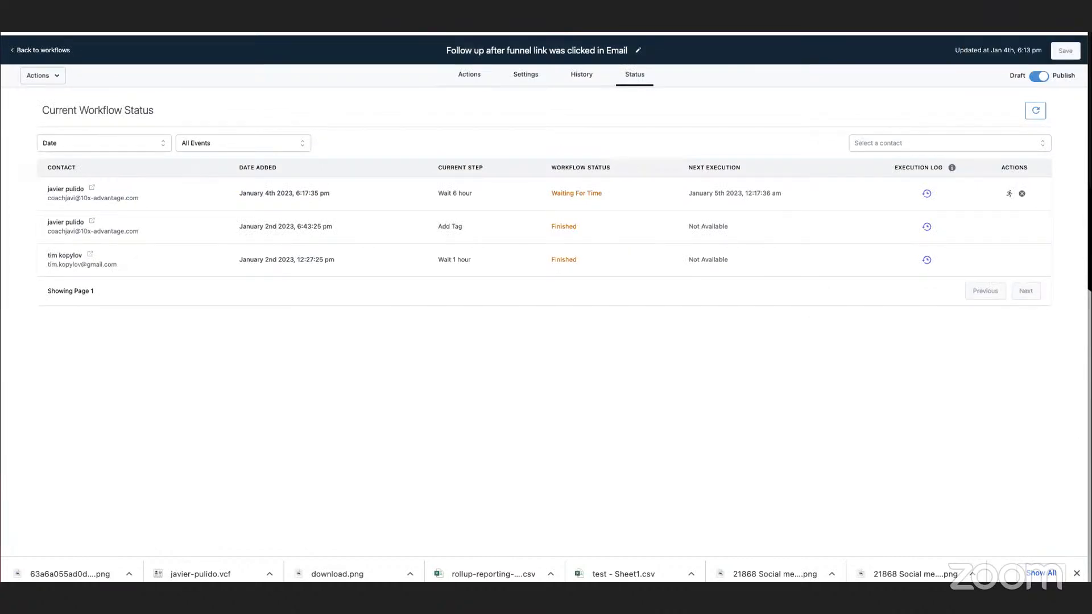
click(290, 17)
click(20, 141)
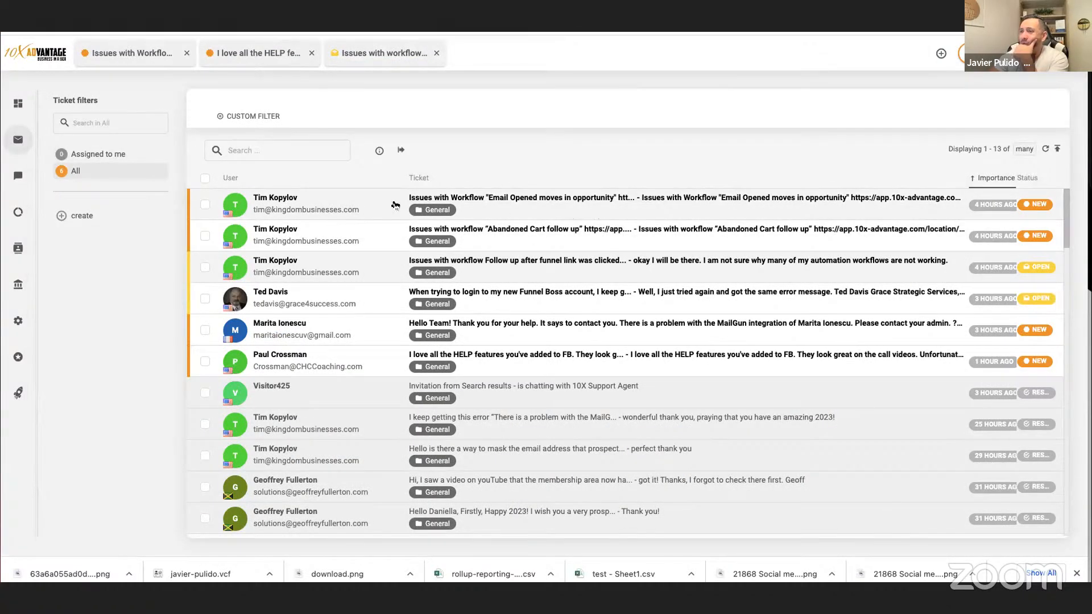
click(324, 205)
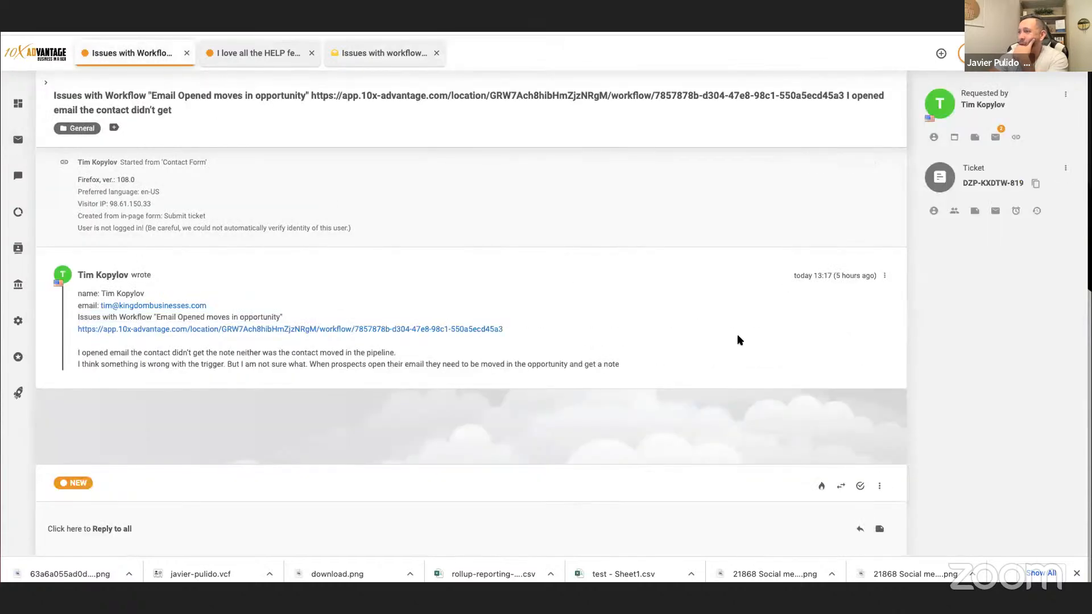
click(858, 487)
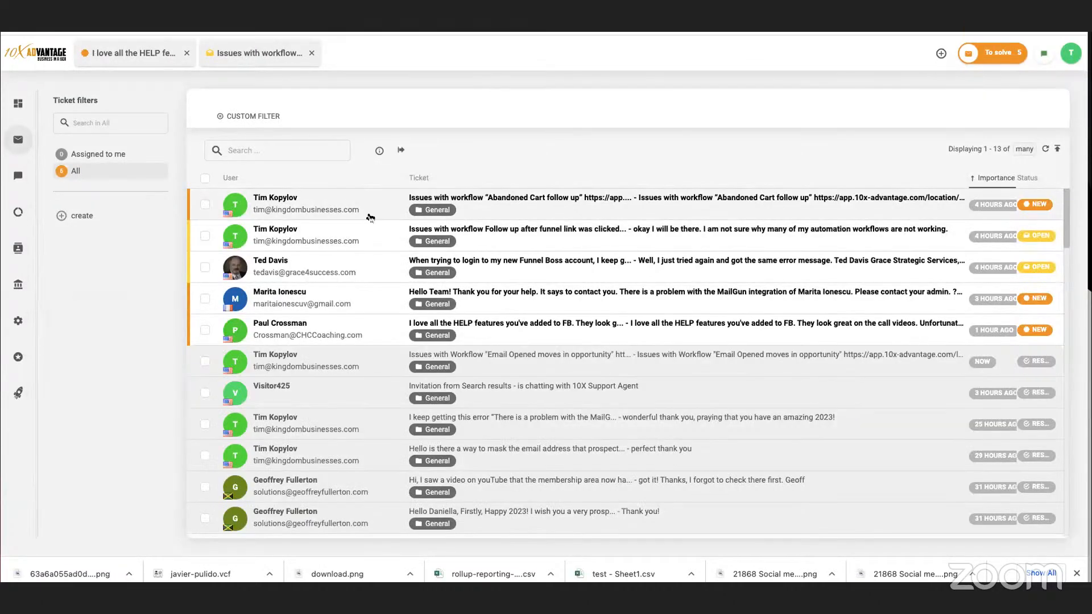
Read the ticket about the "Abandoned Cart follow up" workflow and open the workflow linked in its message.
click(374, 206)
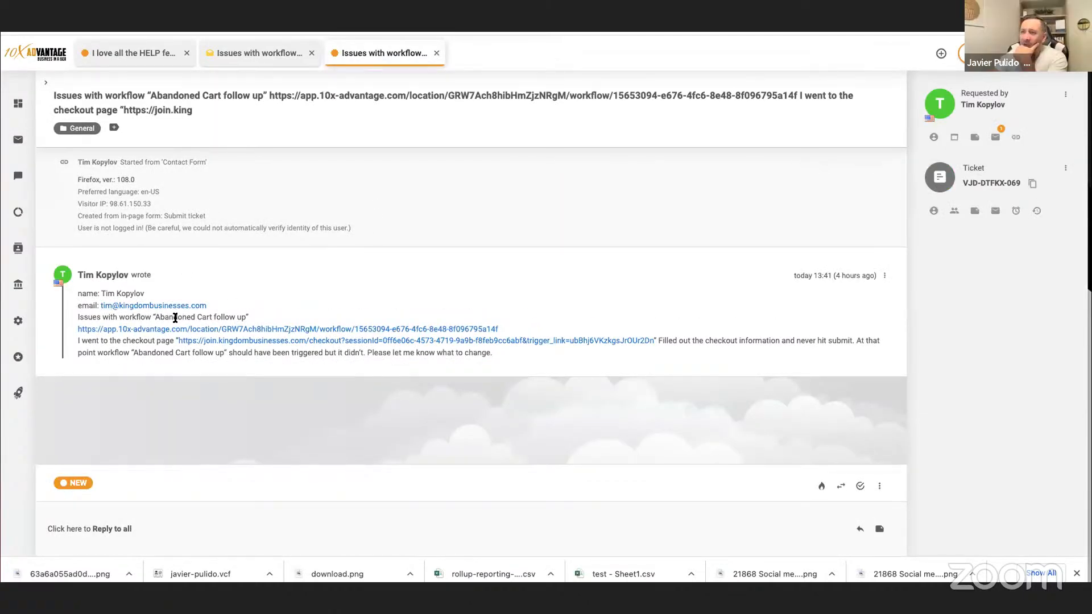
drag(149, 316, 259, 319)
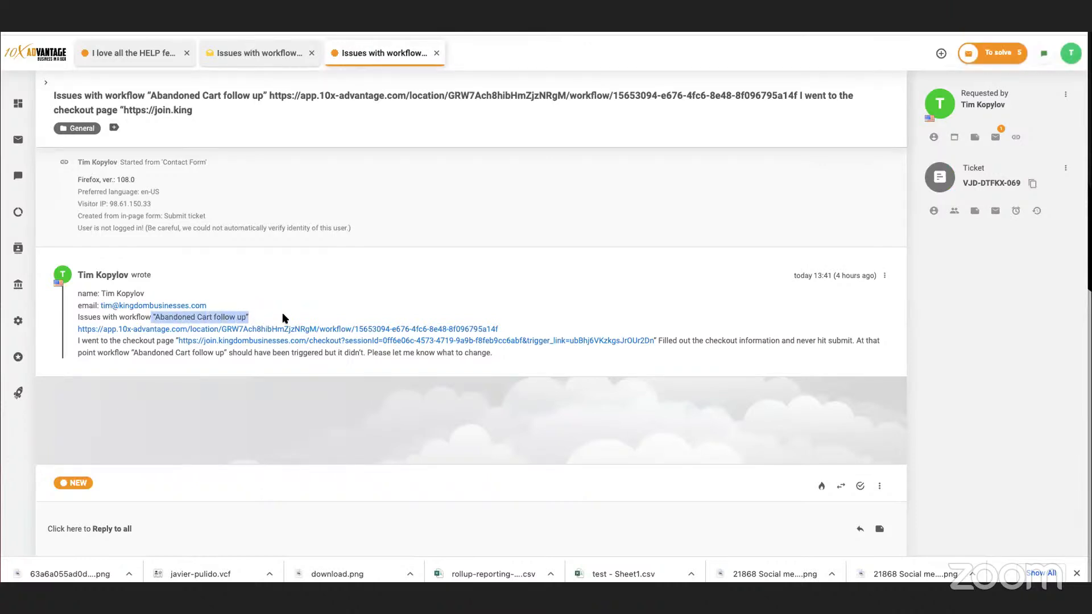
click(370, 22)
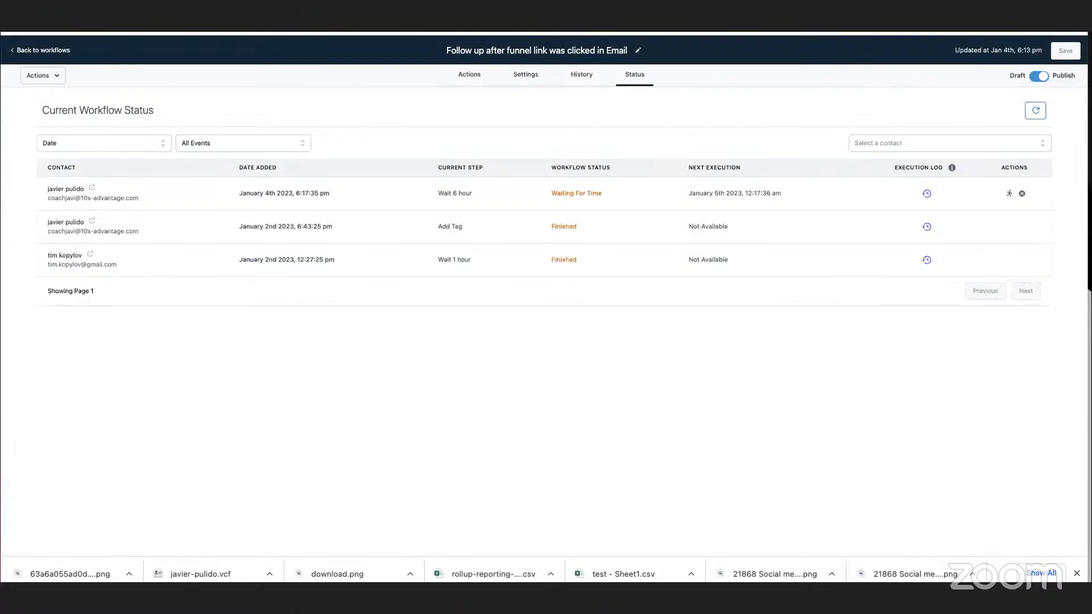
click(468, 75)
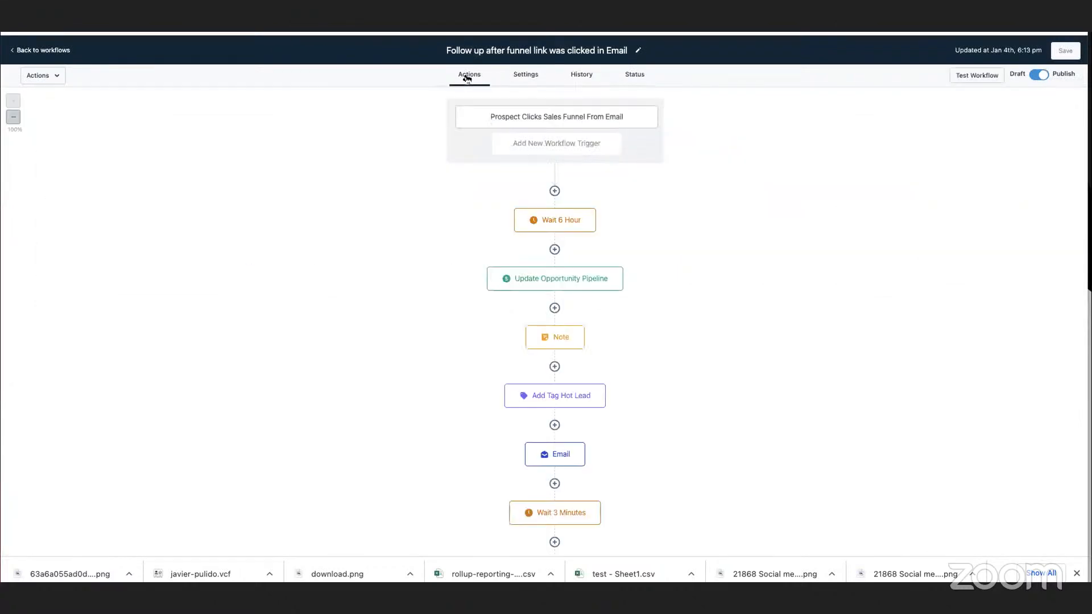
click(319, 23)
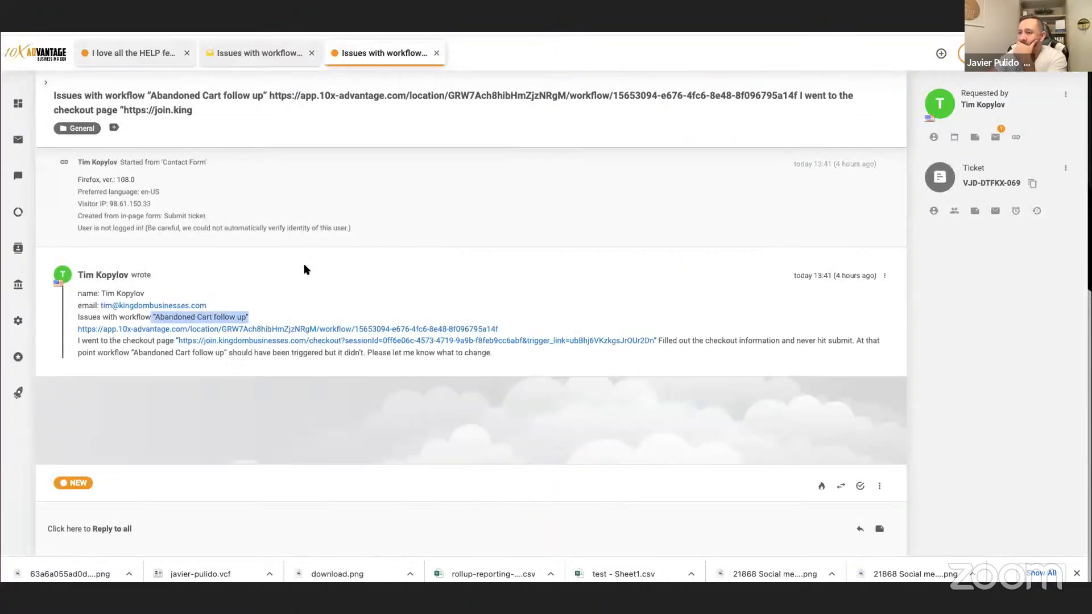
click(257, 330)
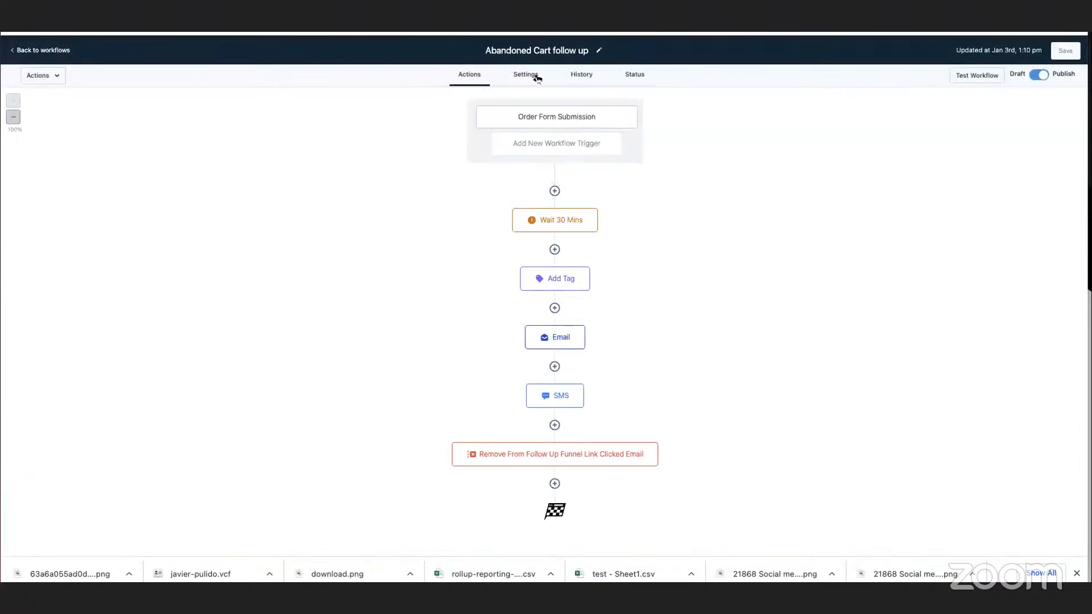
Turn on Allow Multiple in the Abandoned Cart follow up workflow's settings and check its contact status records.
click(529, 77)
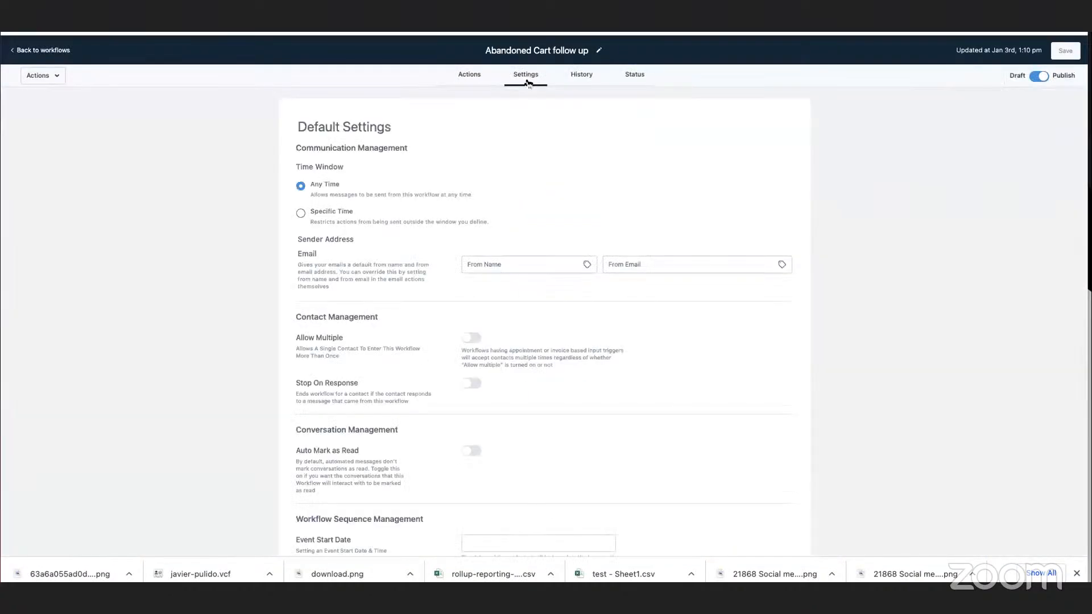
drag(289, 339, 524, 339)
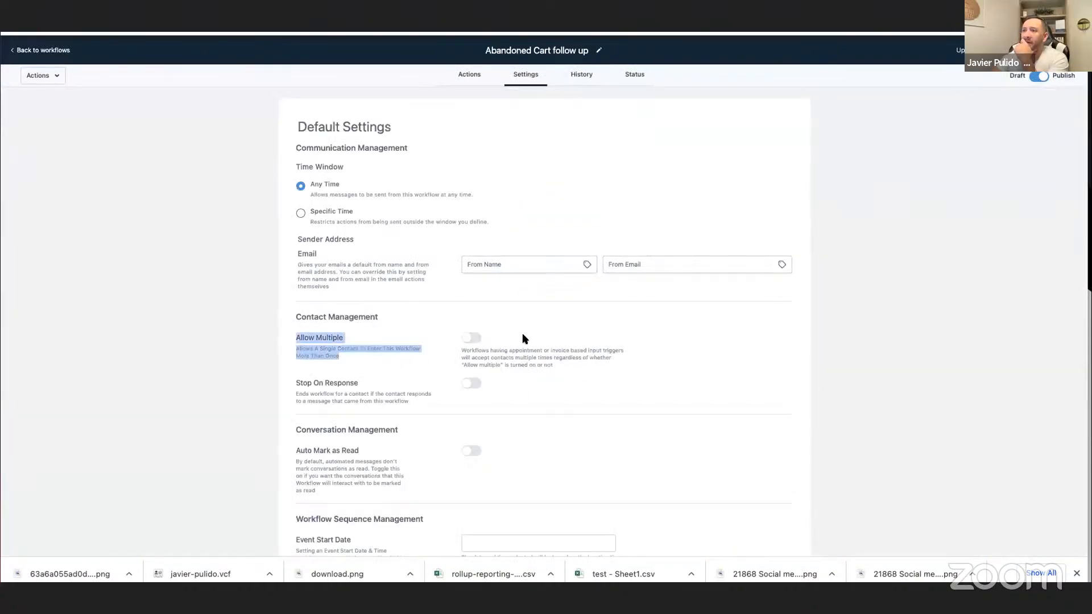
click(476, 338)
click(631, 83)
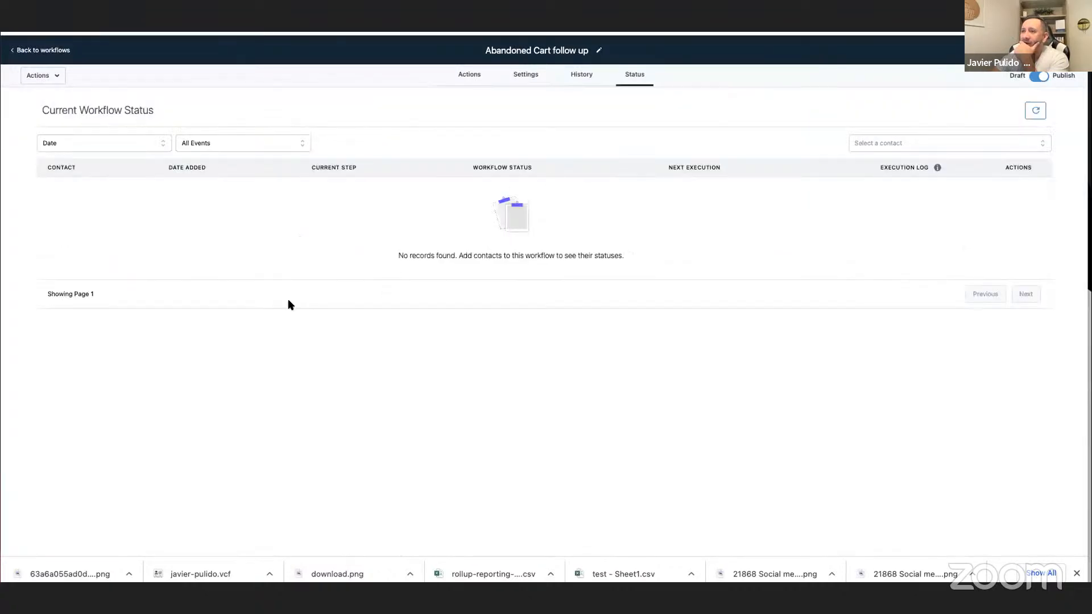
Examine the Order Form Submission trigger's filters and the pages available for its page filter.
click(467, 75)
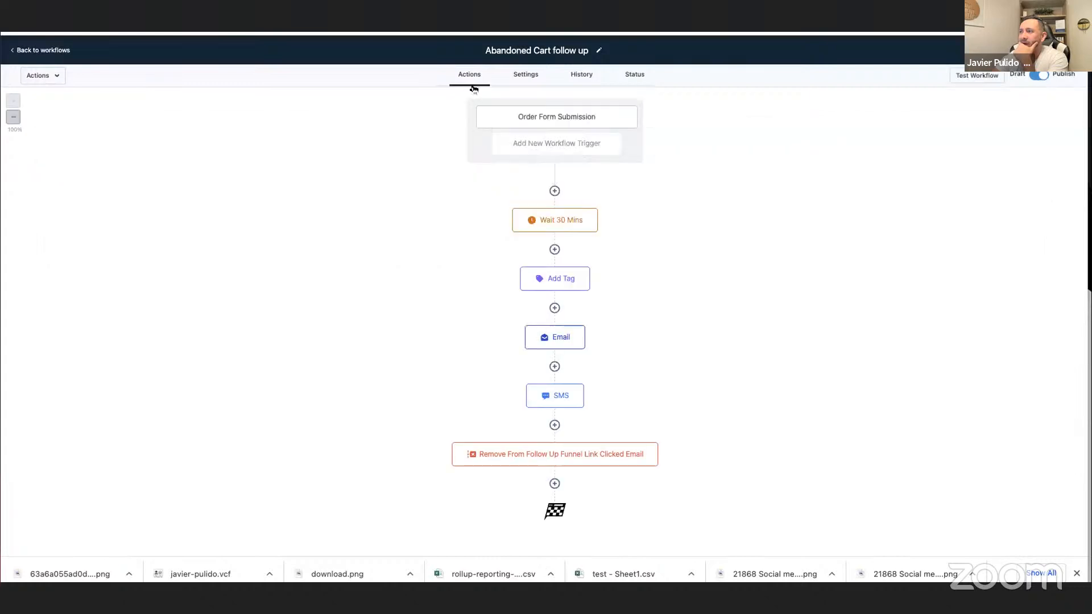
click(547, 121)
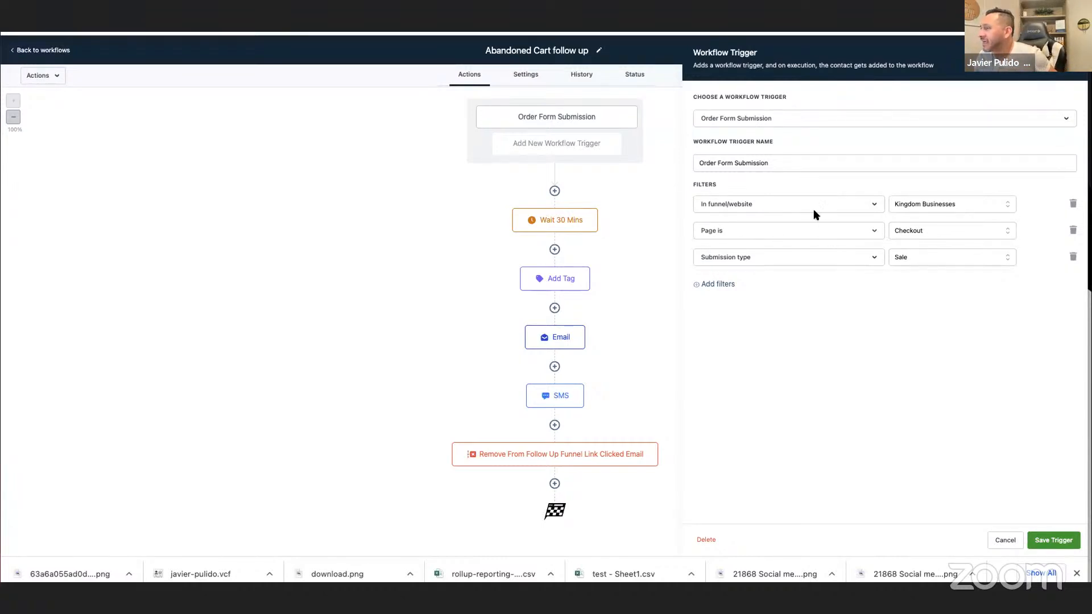
click(926, 235)
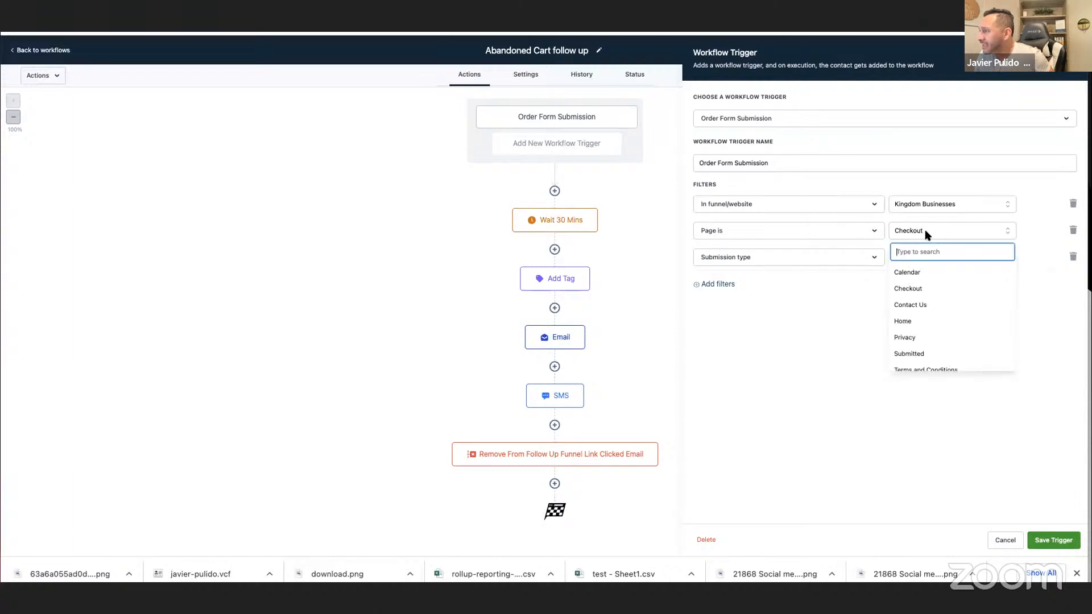
click(927, 233)
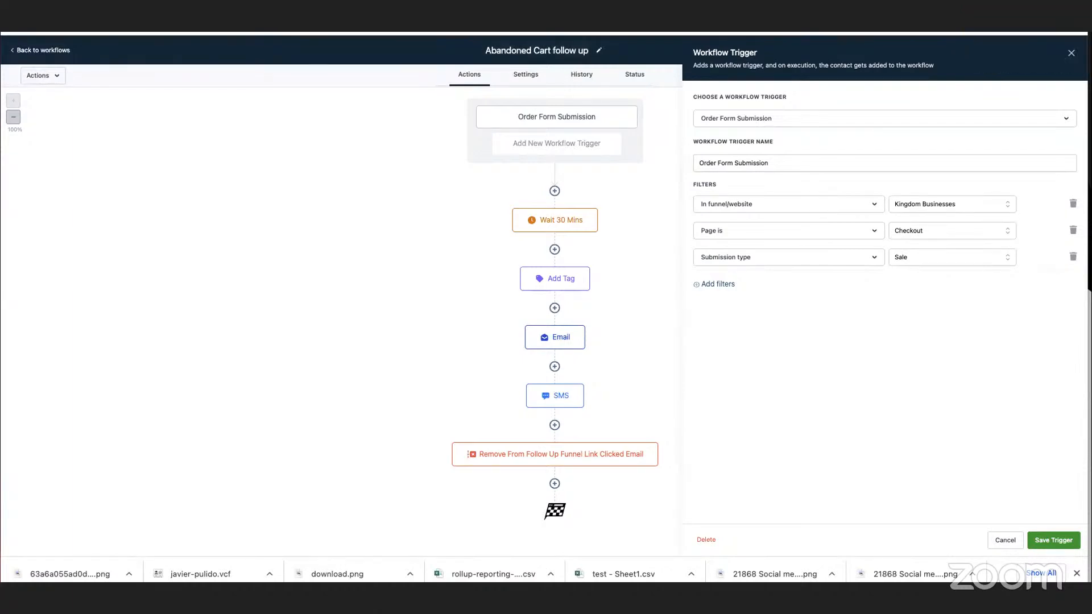
Go from the follow-up workflow to the Kingdom Businesses funnel and open the live page of its Checkout step.
key(ctrl+Tab)
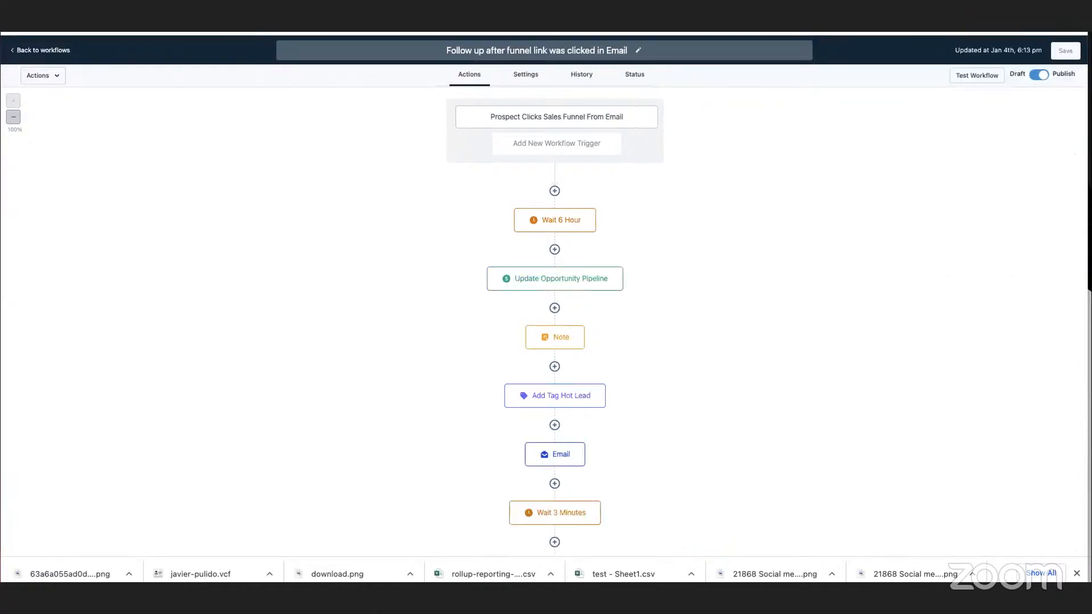
click(15, 52)
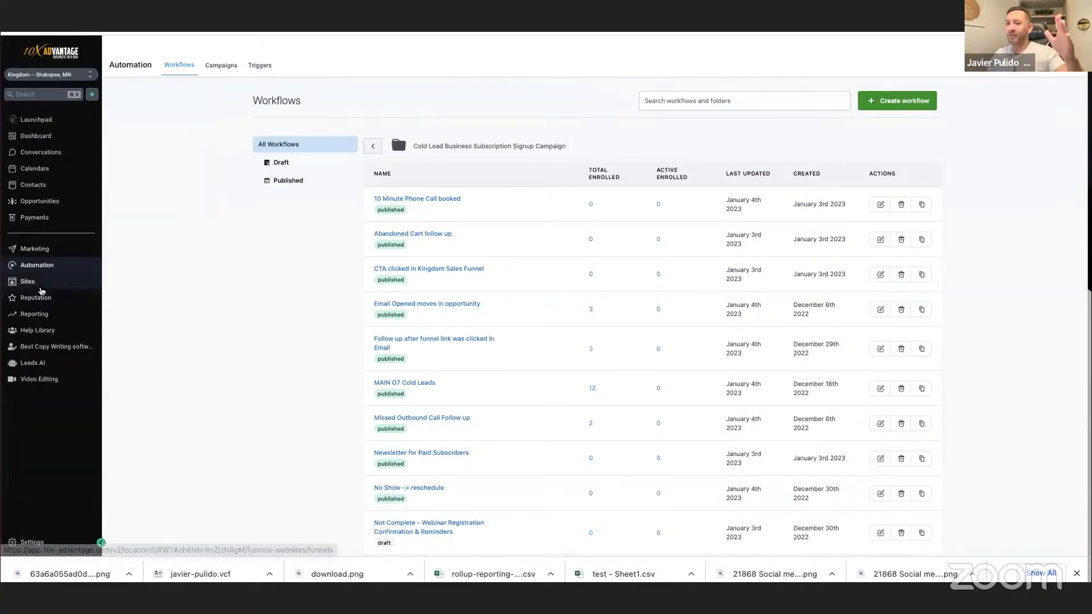
click(84, 279)
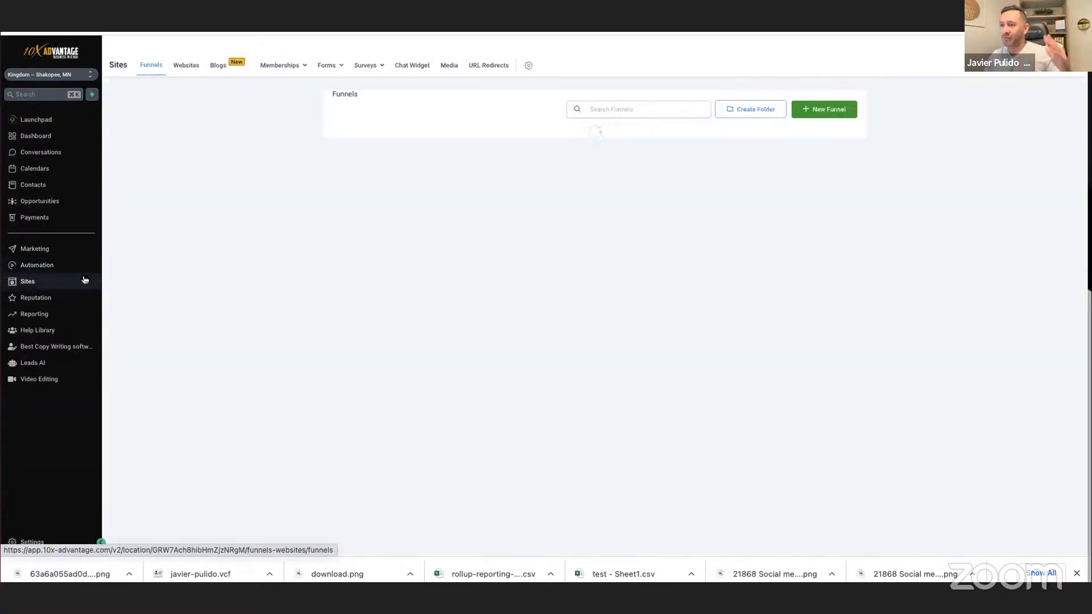
click(367, 134)
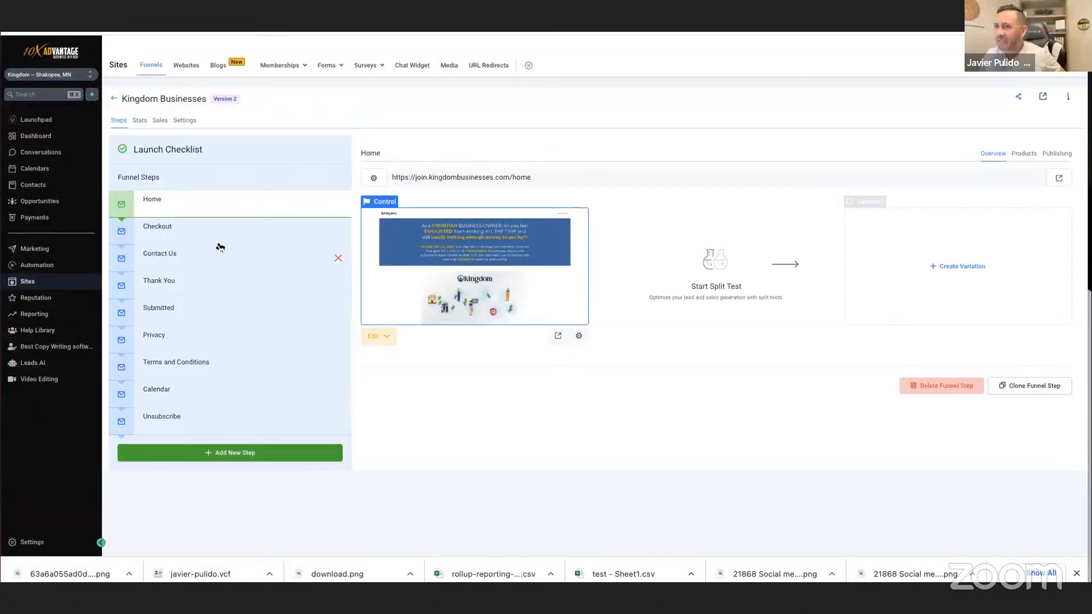
click(207, 230)
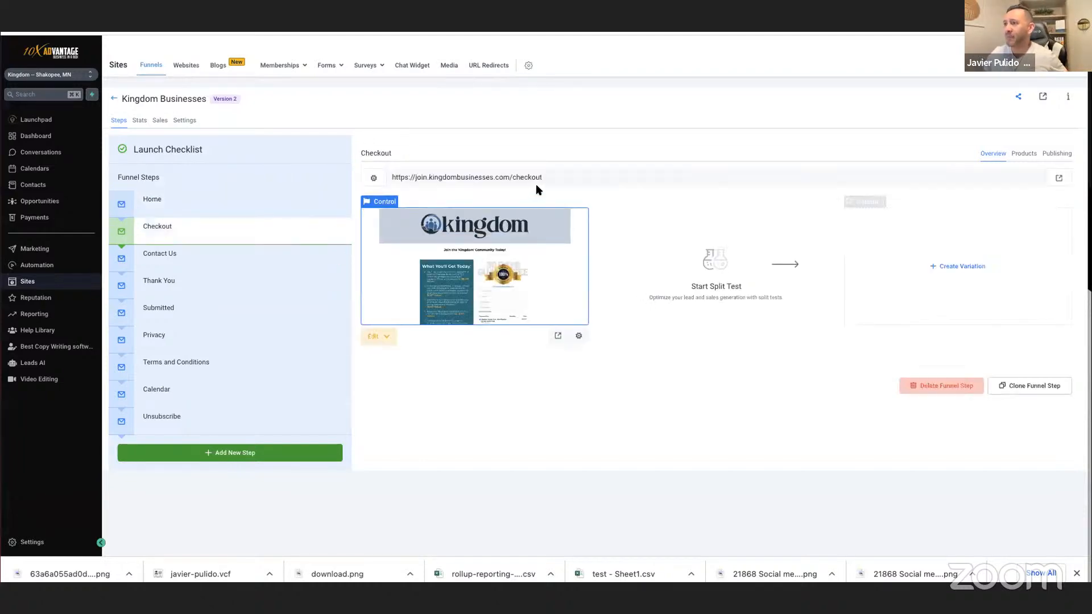
click(556, 338)
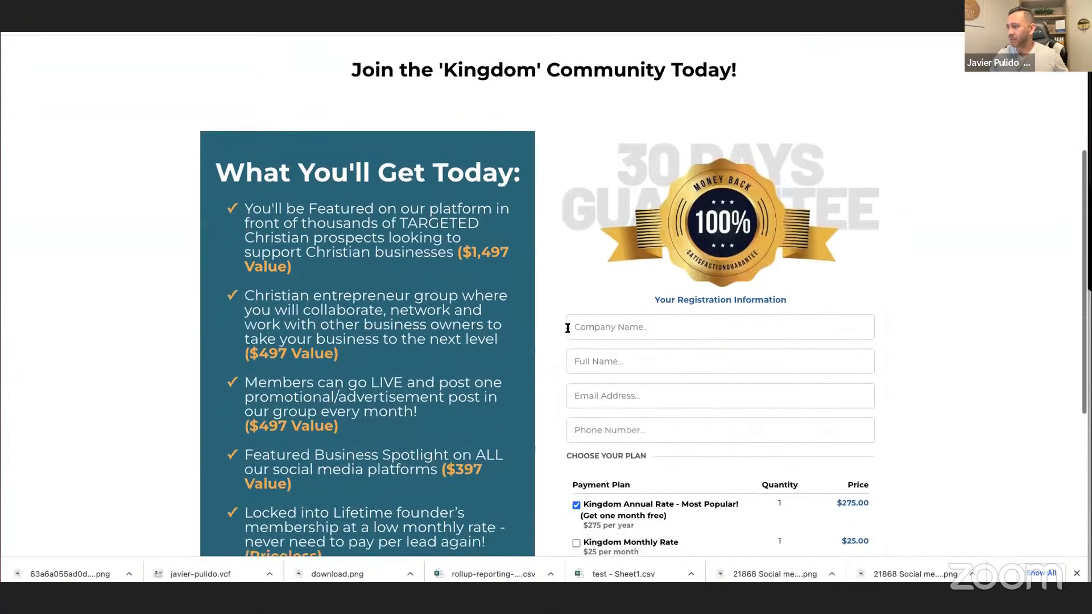
Fill in the checkout registration with company name Sales On Demand and the contact's full name, email address and phone number.
click(569, 327)
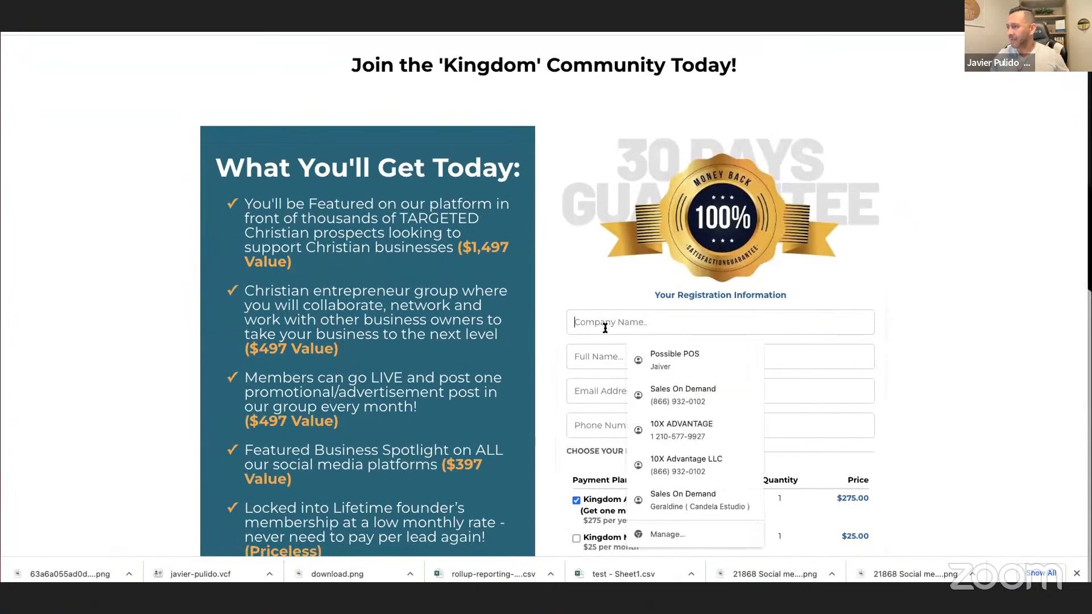
click(673, 391)
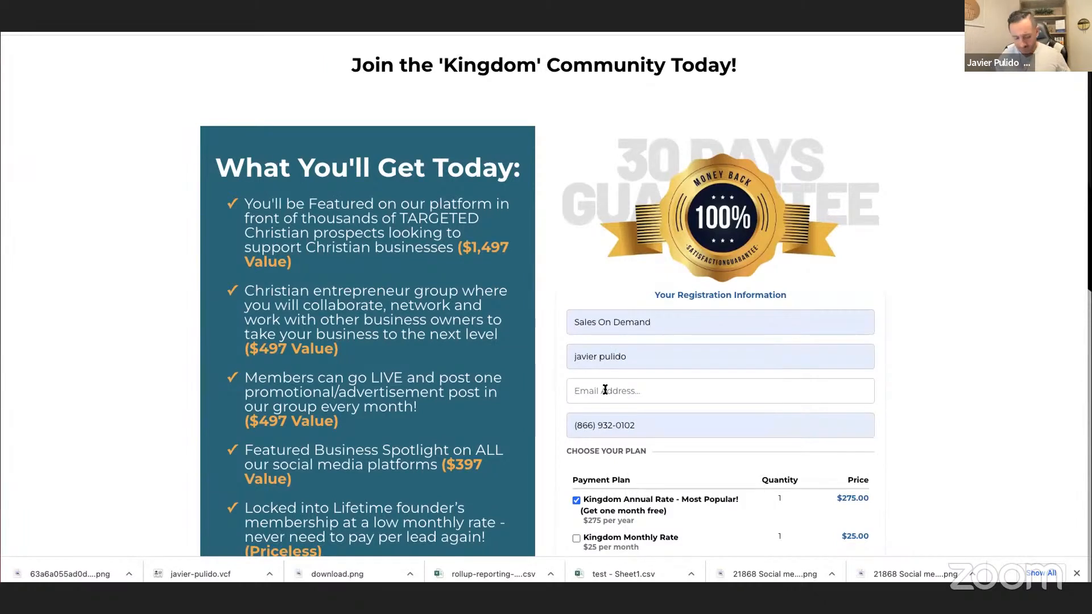
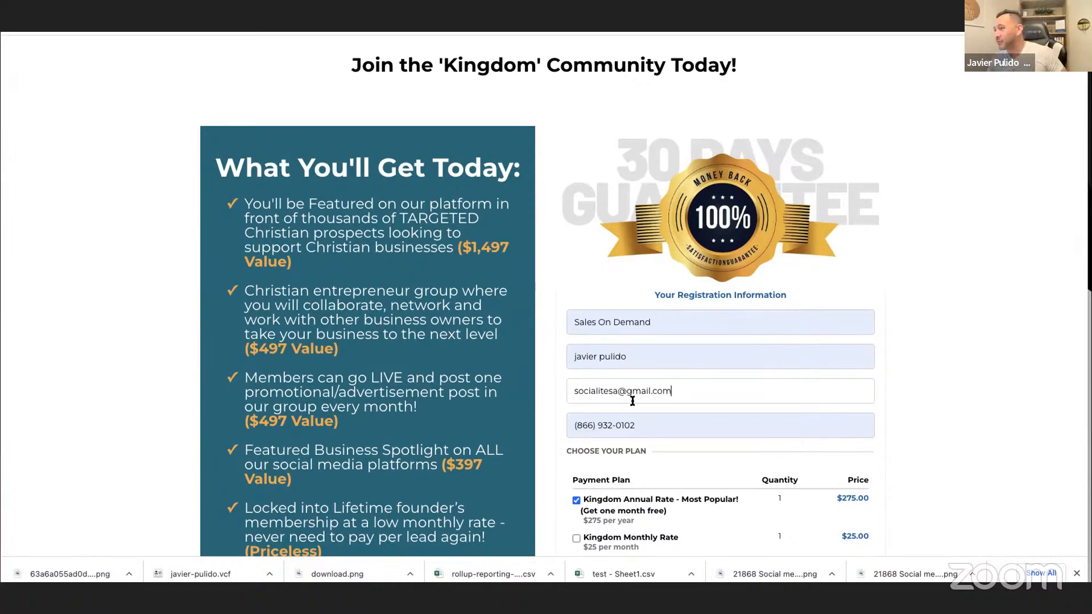
scroll(632, 401, down, 2)
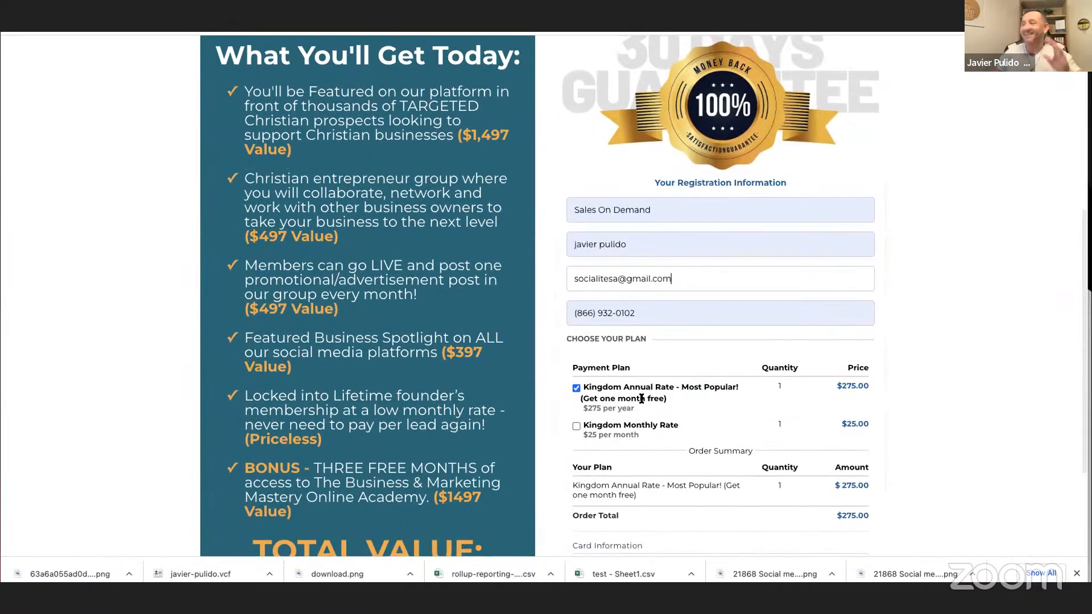
Review the checkout form, submit the order for the Kingdom Annual Rate without card details, and return to the Abandoned Cart follow up workflow.
scroll(641, 397, down, 3)
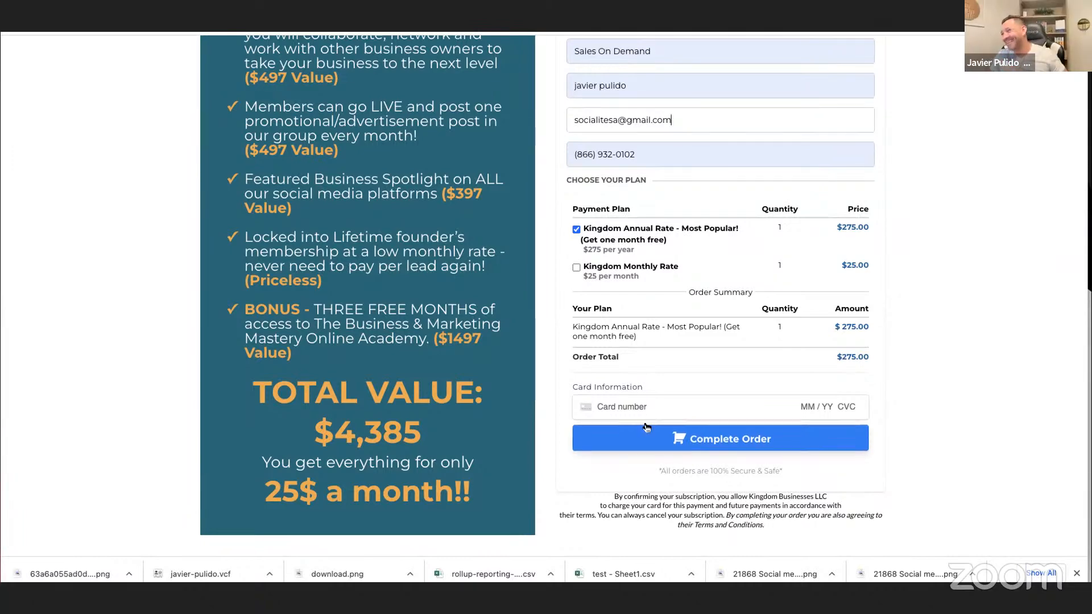
scroll(730, 384, up, 2)
scroll(729, 384, up, 1)
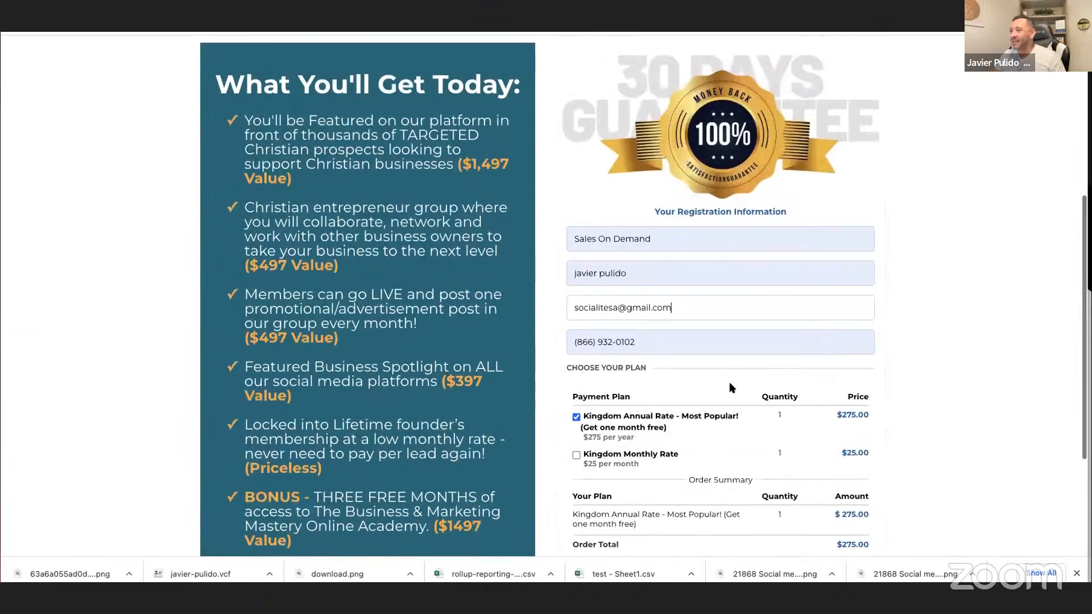
click(705, 331)
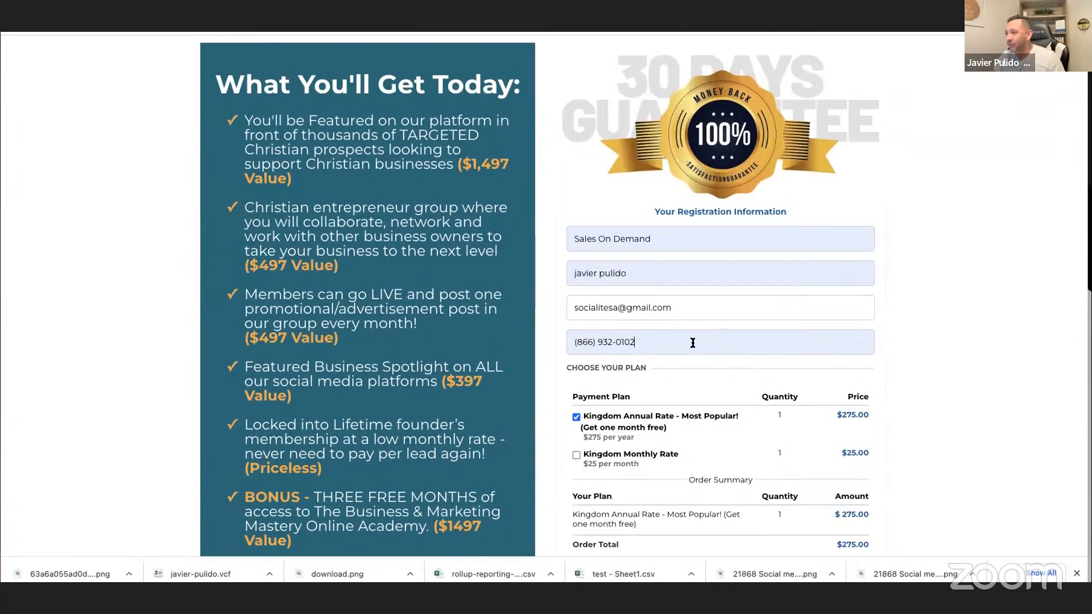
scroll(673, 372, down, 3)
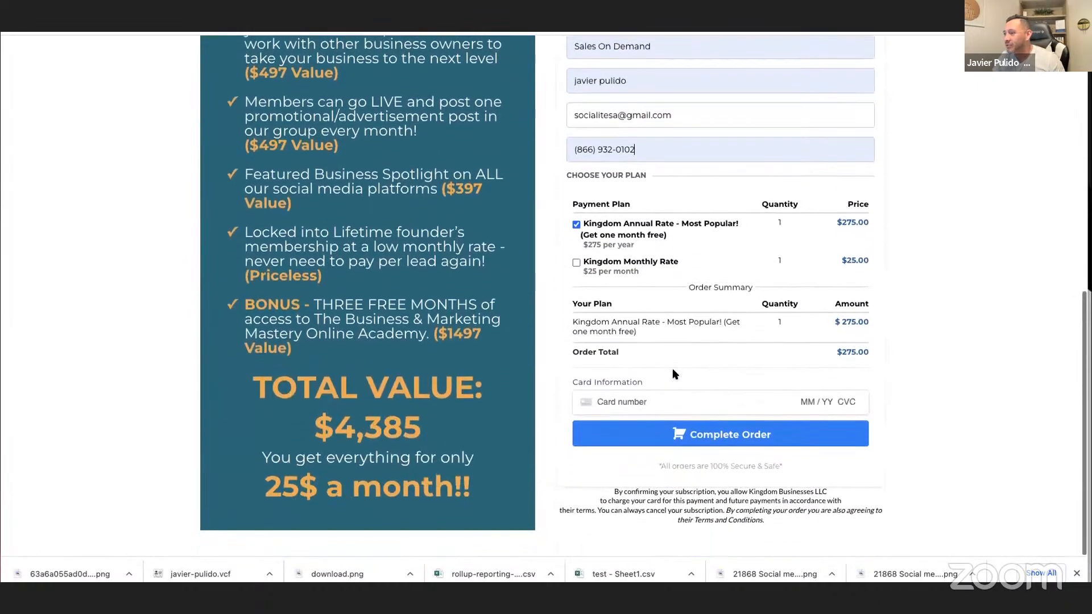
click(677, 437)
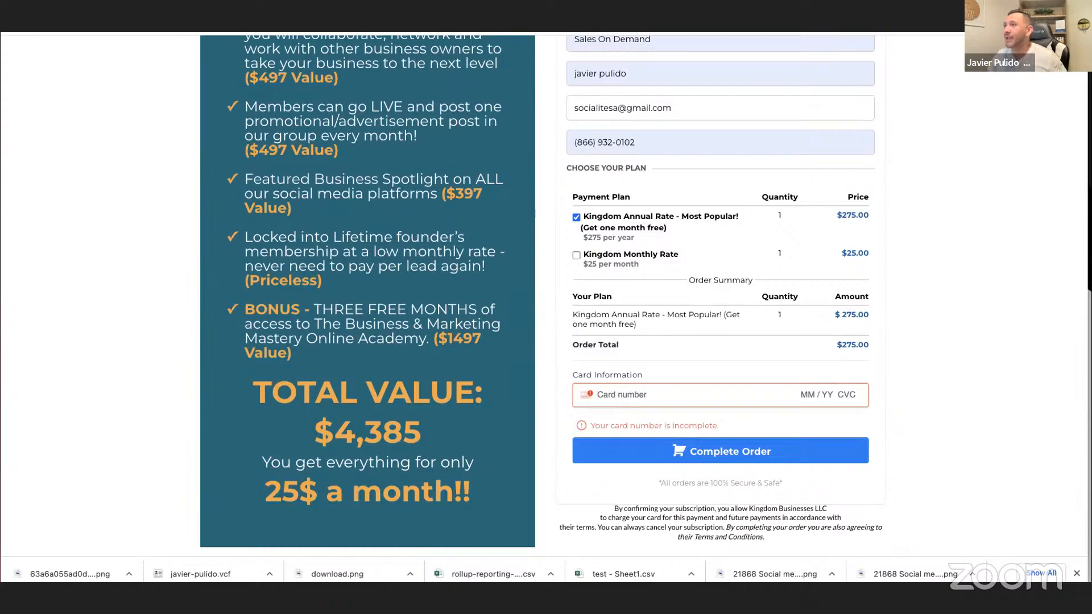
key(super+w)
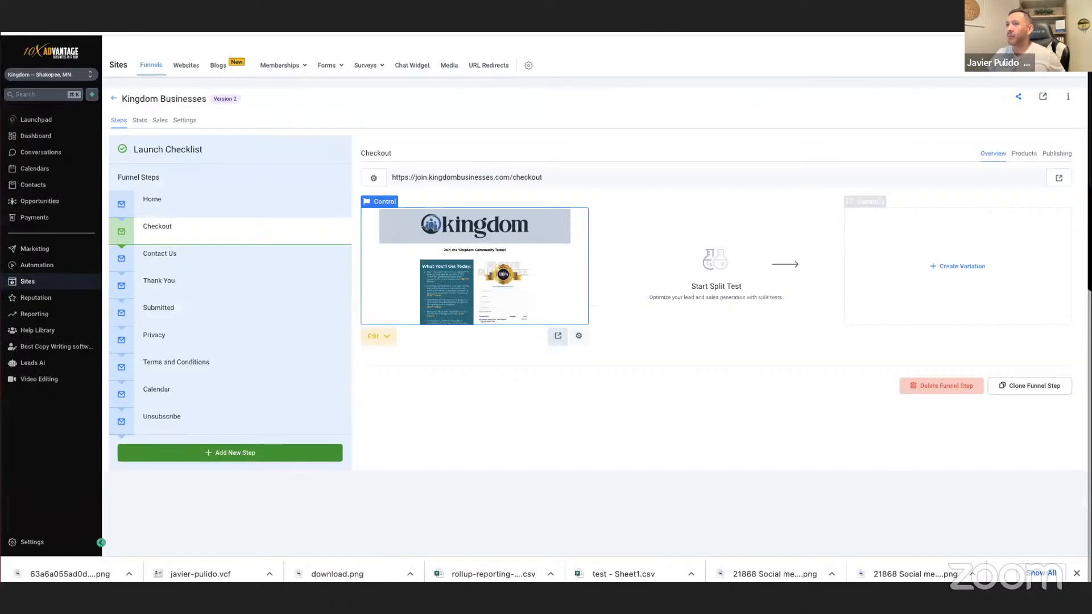
key(ctrl+Tab)
key(ctrl+Tab)
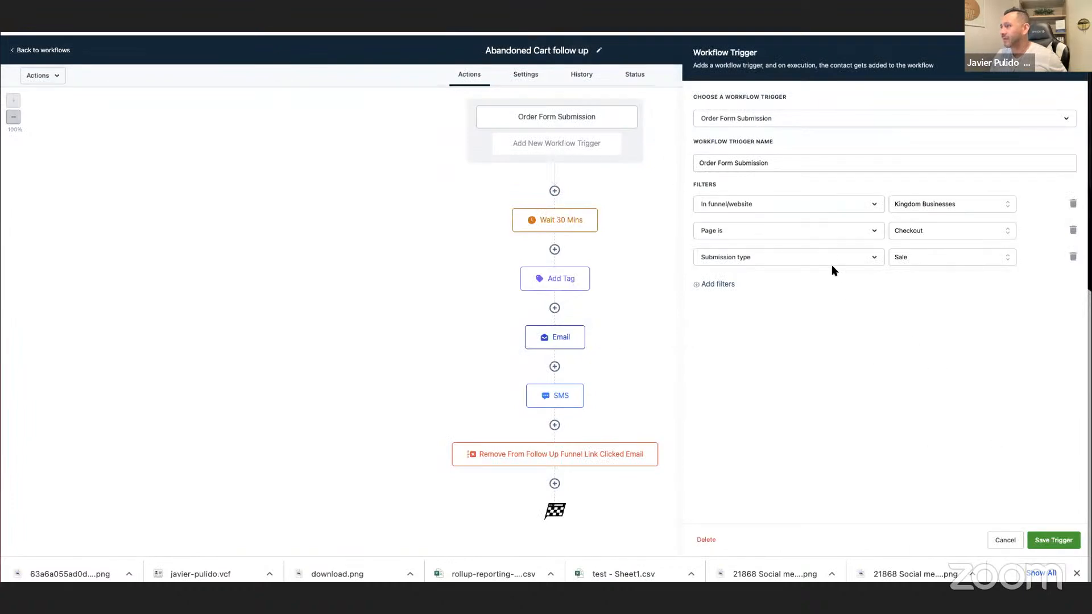
Try filtering the Order Form Submission trigger by product Kingdom Monthly Rate together with submission type Sale.
click(808, 259)
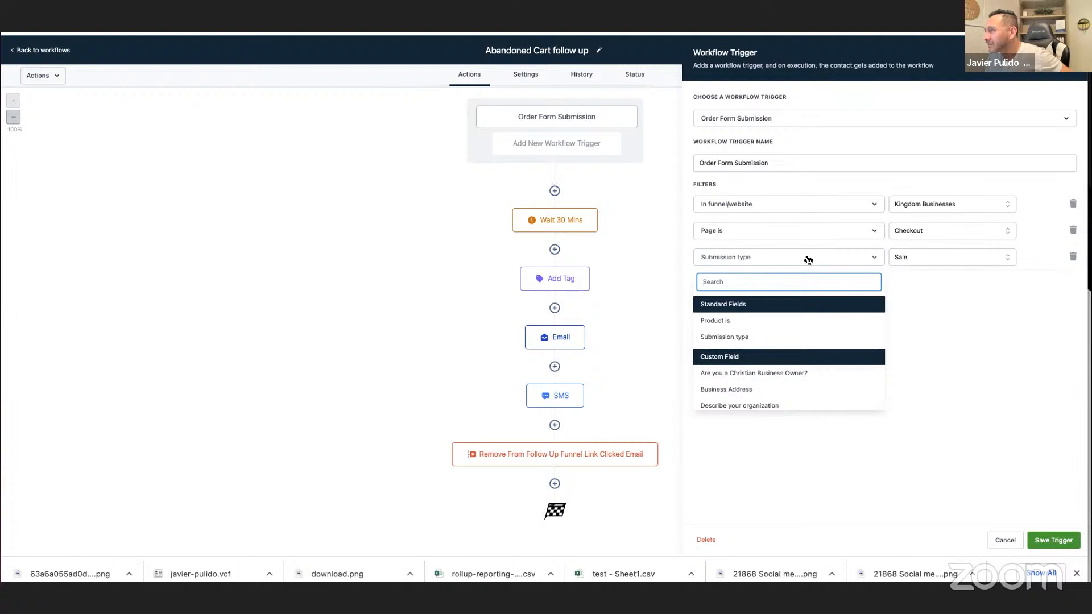
click(729, 320)
click(910, 258)
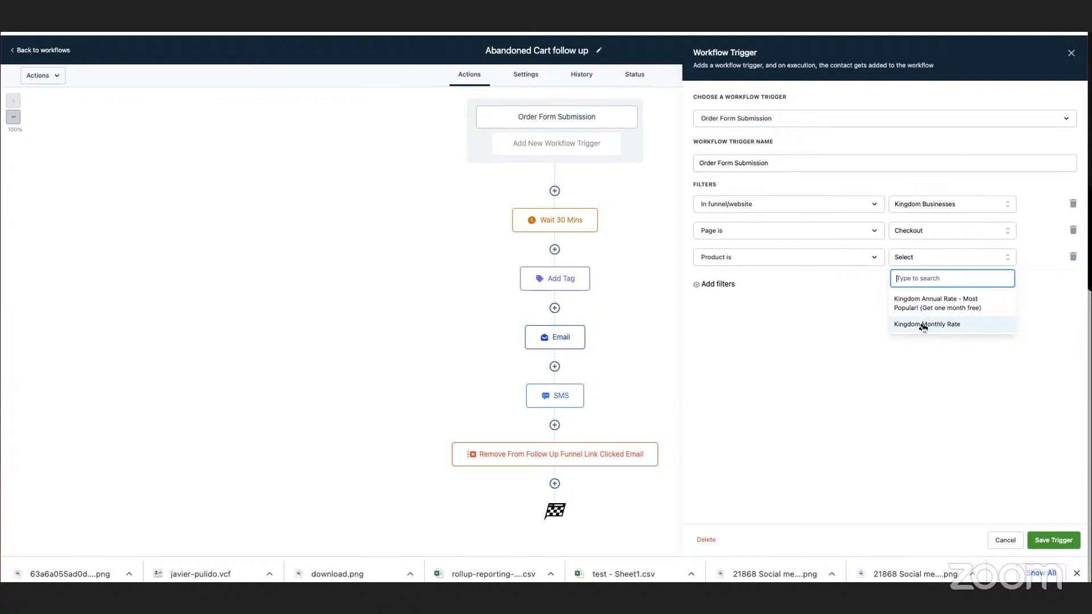
click(922, 327)
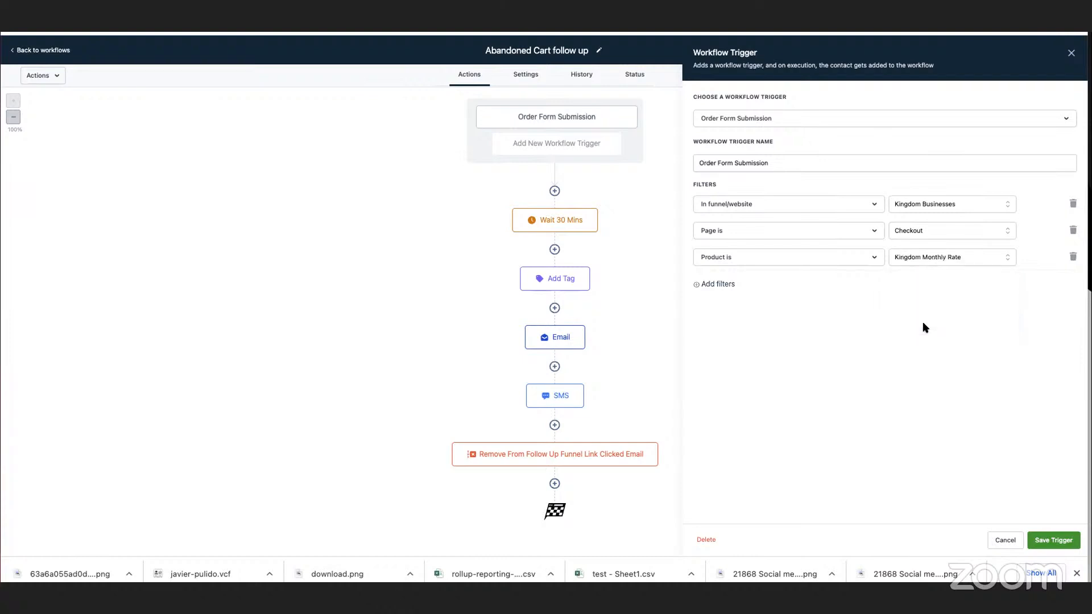
click(715, 283)
click(749, 286)
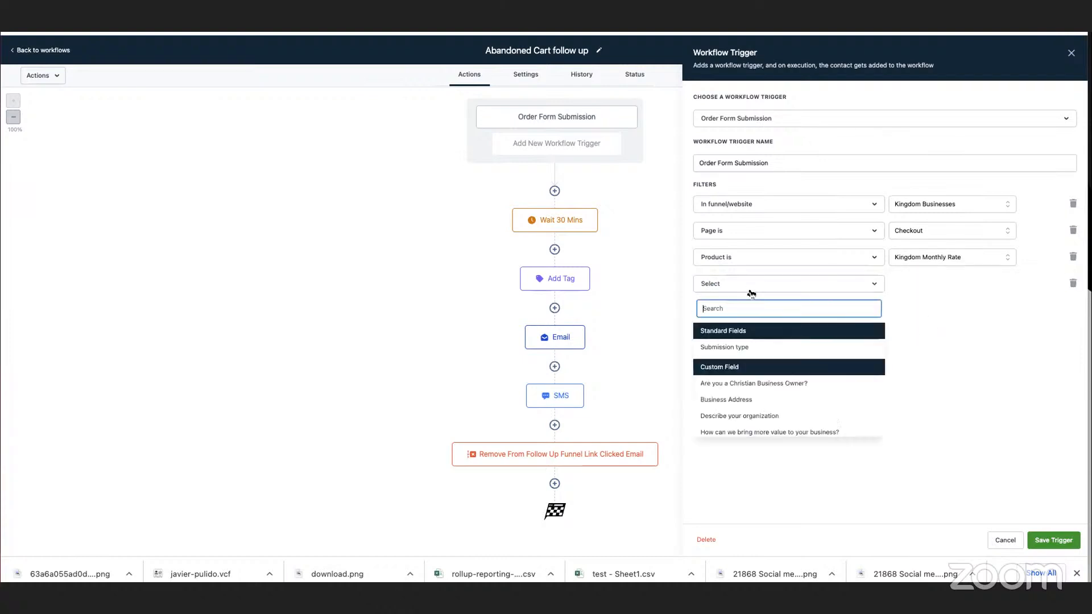
click(761, 351)
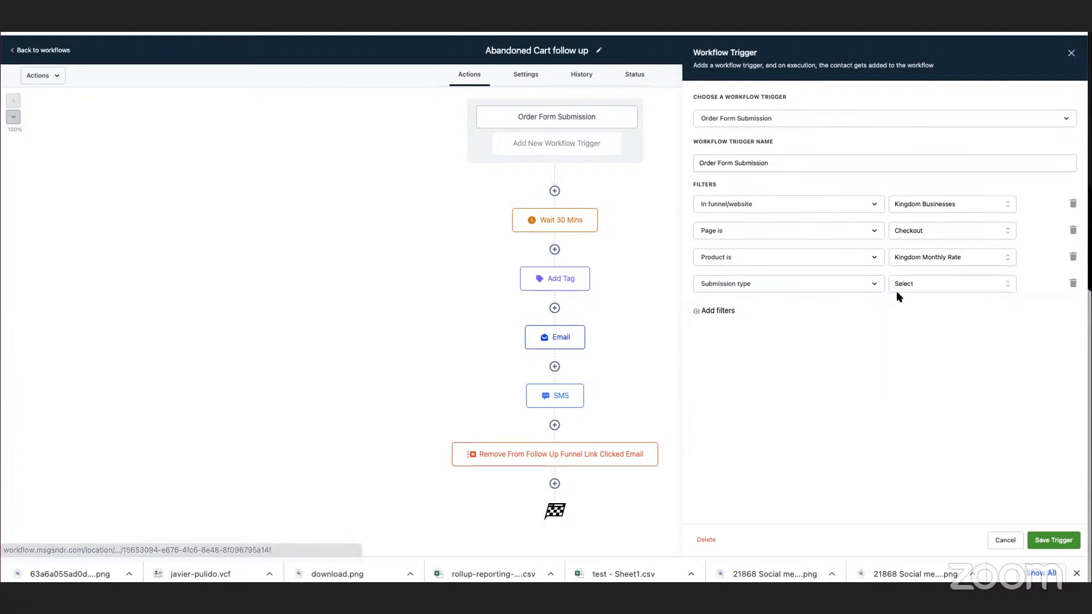
click(901, 286)
click(909, 362)
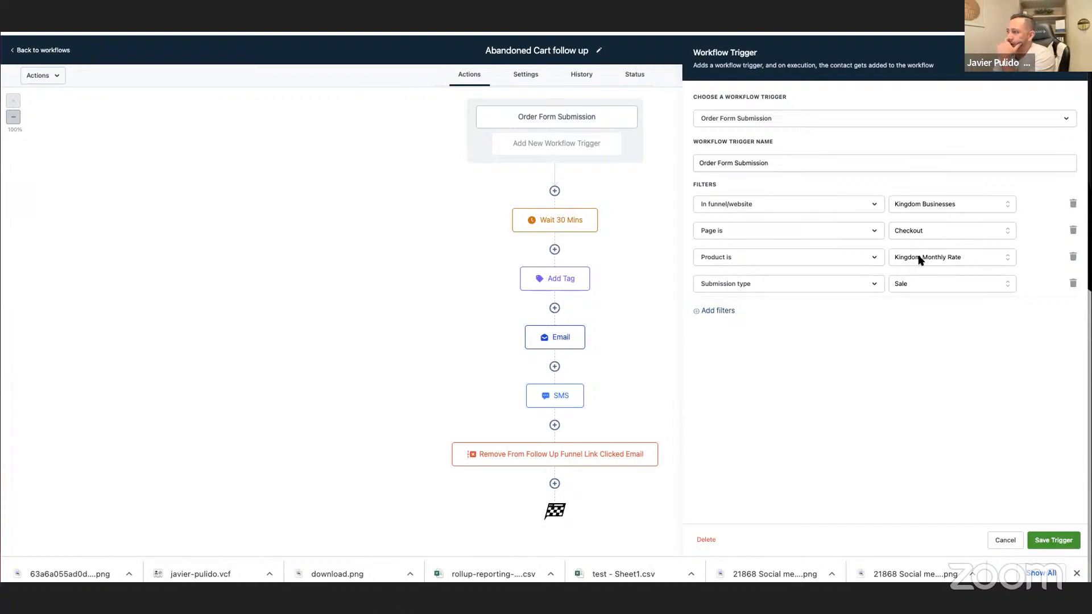
Check which alternative fields the trigger's page and product filters offer.
click(763, 232)
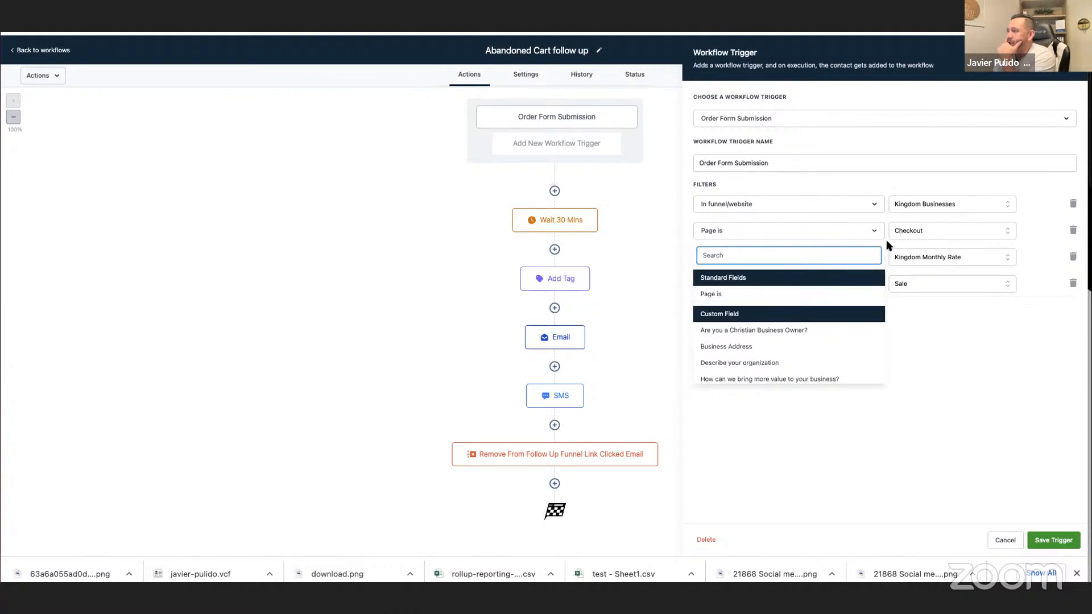
click(888, 246)
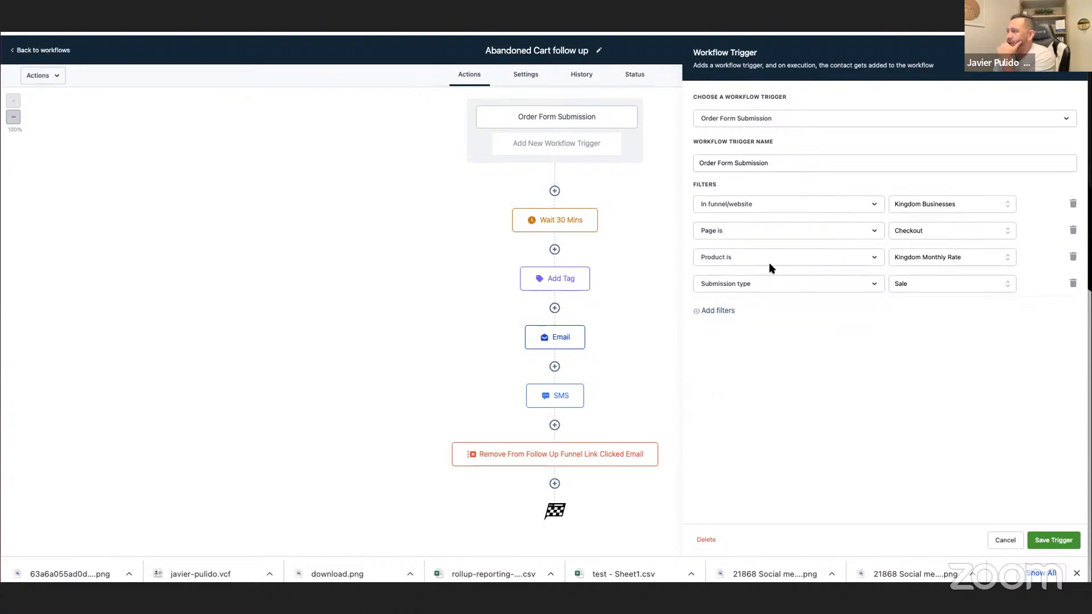
click(790, 260)
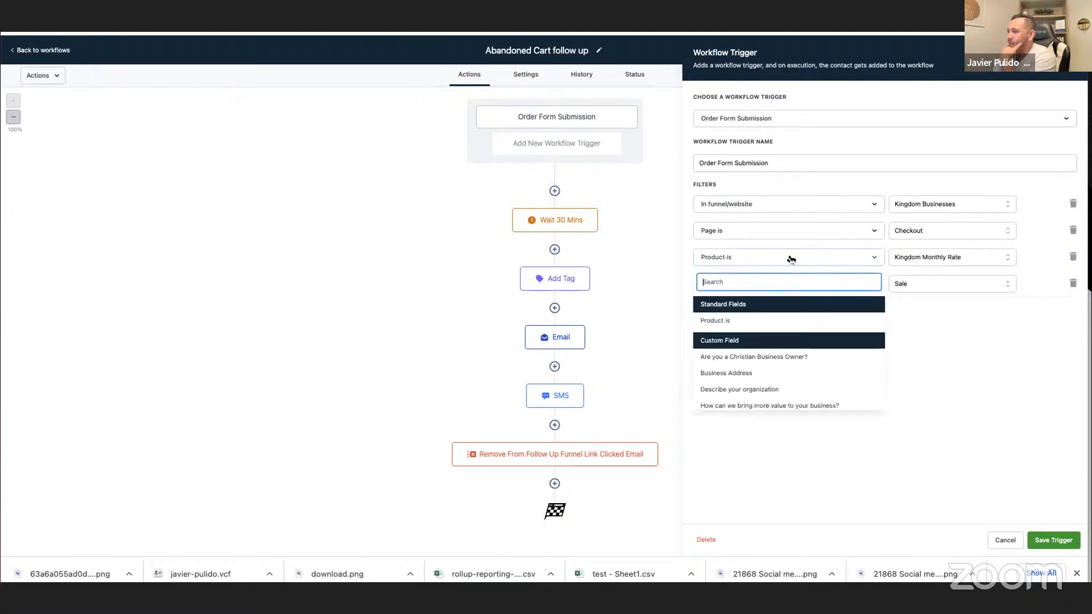
click(758, 259)
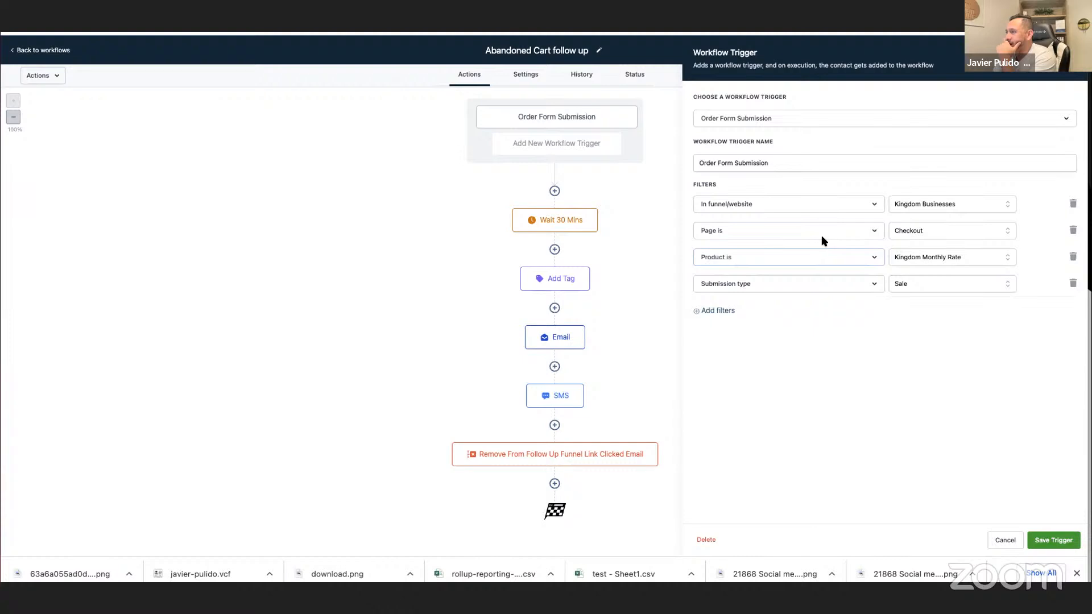
click(804, 258)
click(887, 283)
Replace the product and submission type filters with a single Submission type filter set to Sale, and save the trigger and workflow.
click(1072, 284)
click(1071, 257)
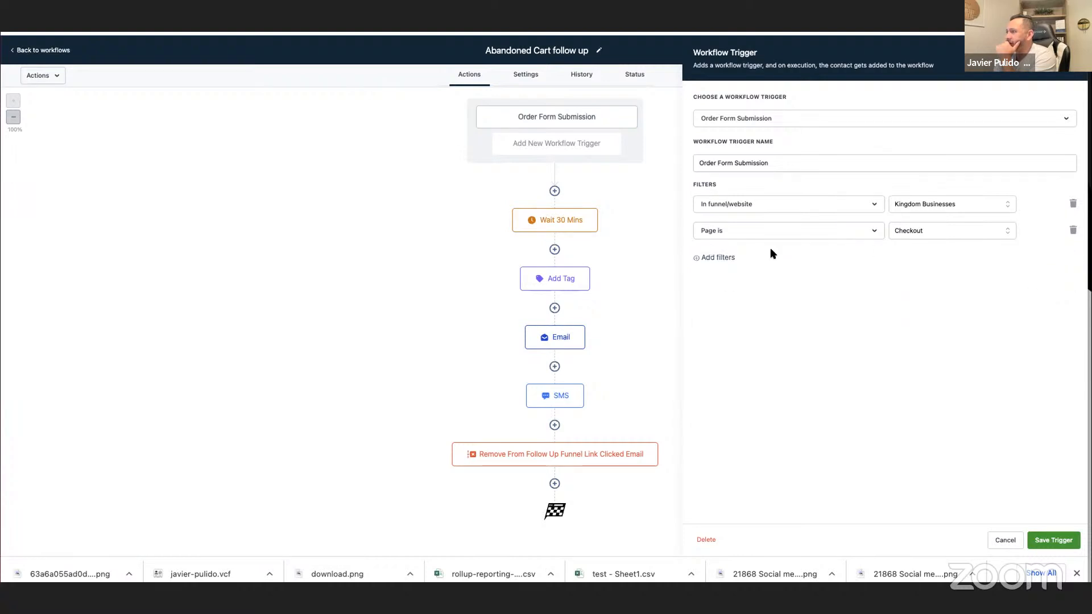
click(712, 256)
click(726, 259)
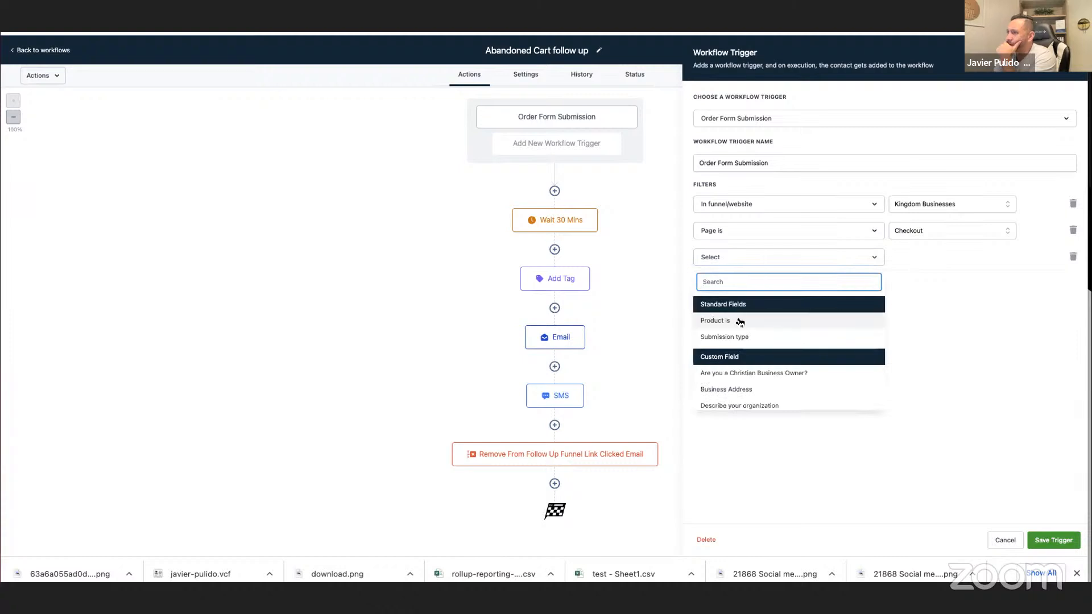
click(748, 336)
click(919, 258)
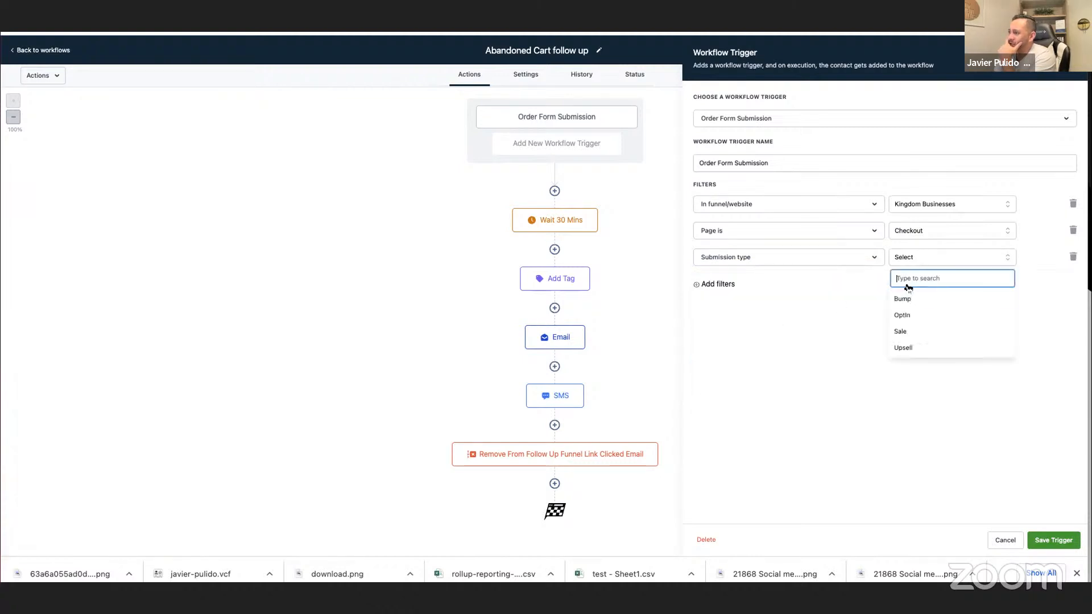
click(904, 331)
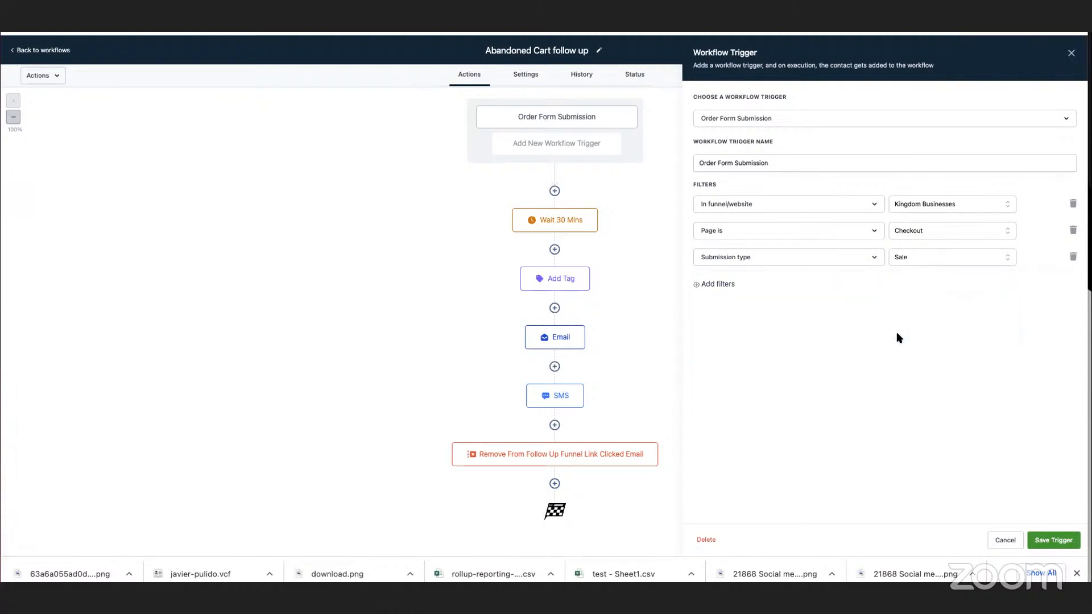
click(1053, 540)
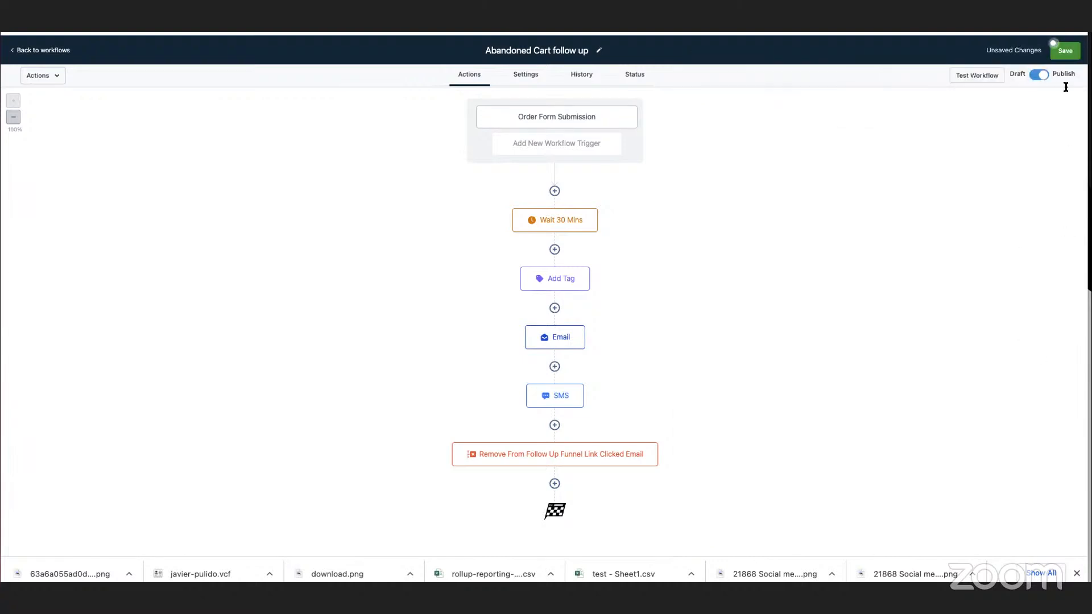
click(1065, 50)
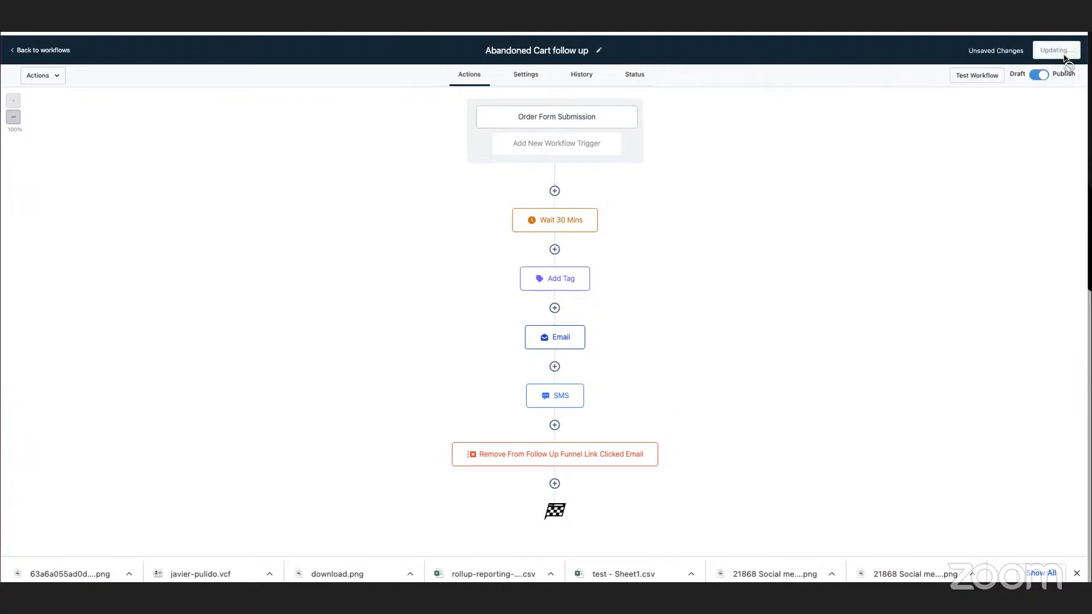
Check the Wait 30 Mins action's settings and the Abandoned Cart follow up workflow's contact status records.
click(567, 218)
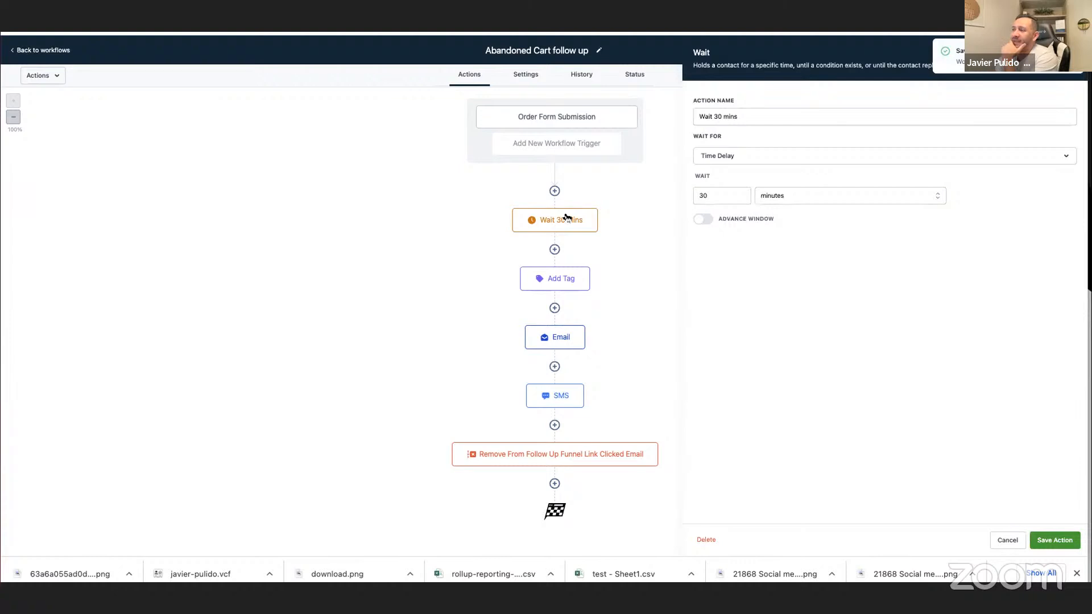
click(635, 78)
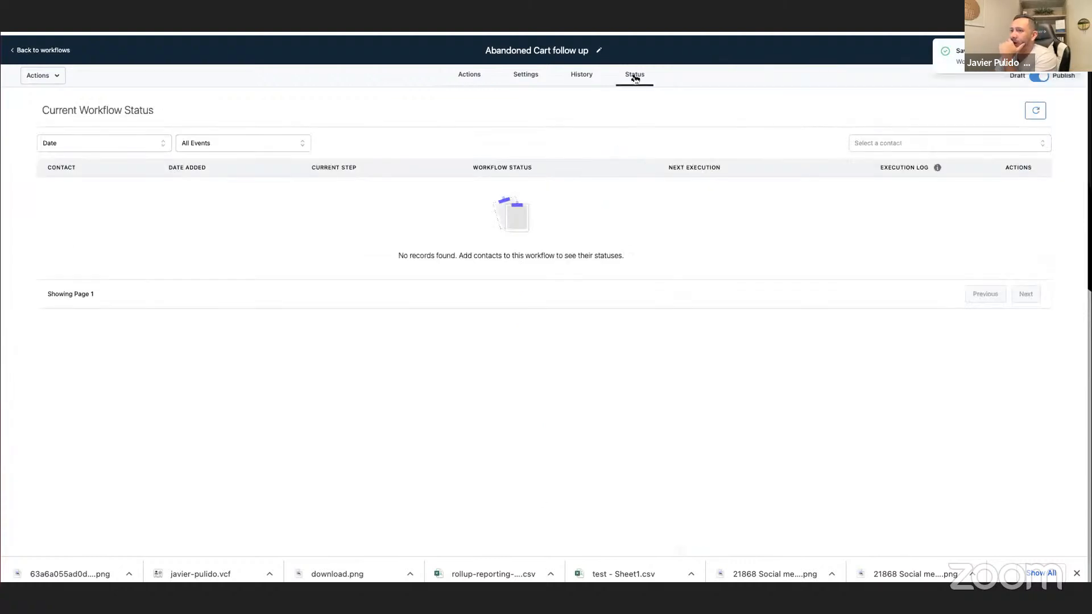
click(467, 77)
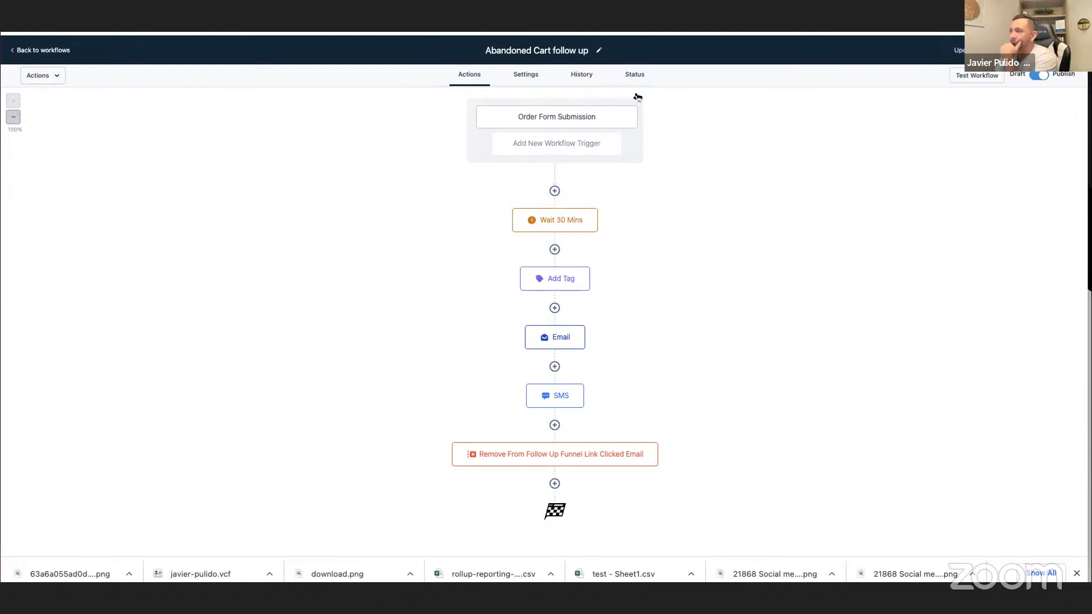
click(632, 75)
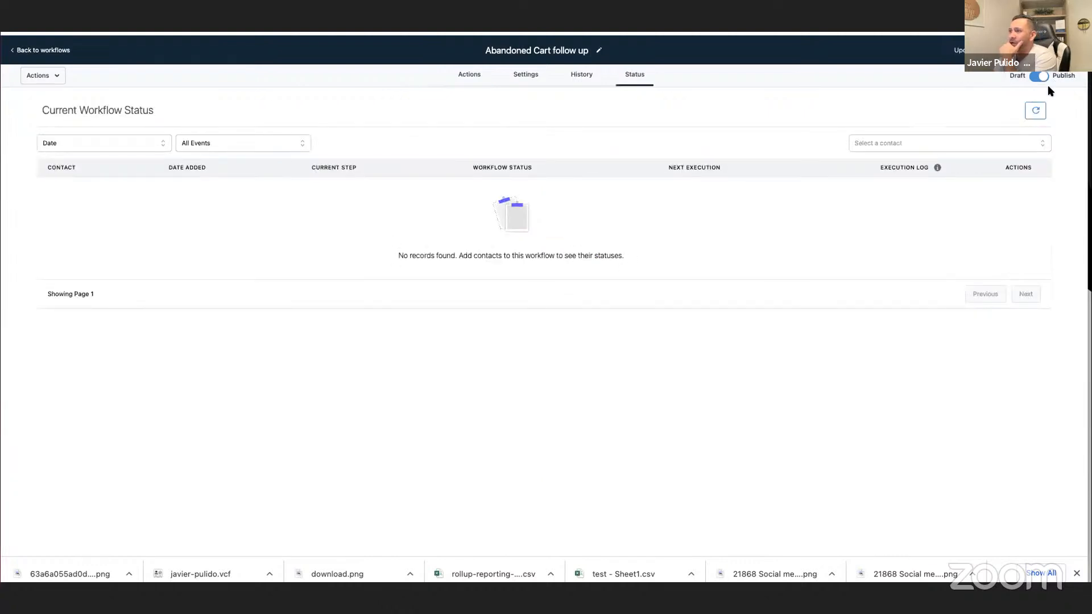
click(477, 80)
Search the help library for "abandoned cart" and read the Workflow Abandoned Cart Template article's trigger setup instructions.
key(ctrl+Tab)
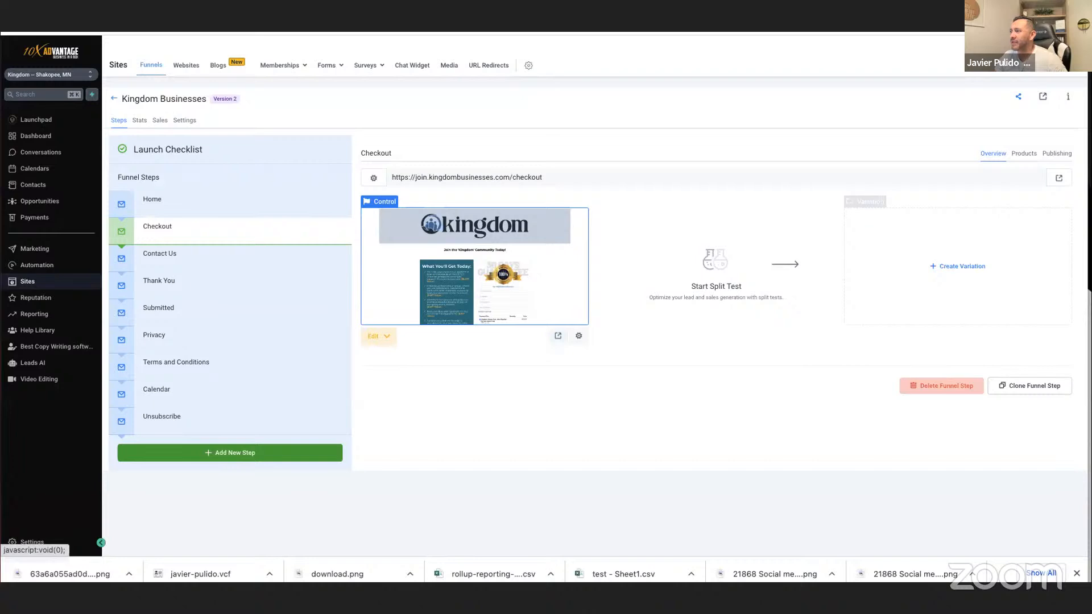
click(1050, 52)
click(804, 81)
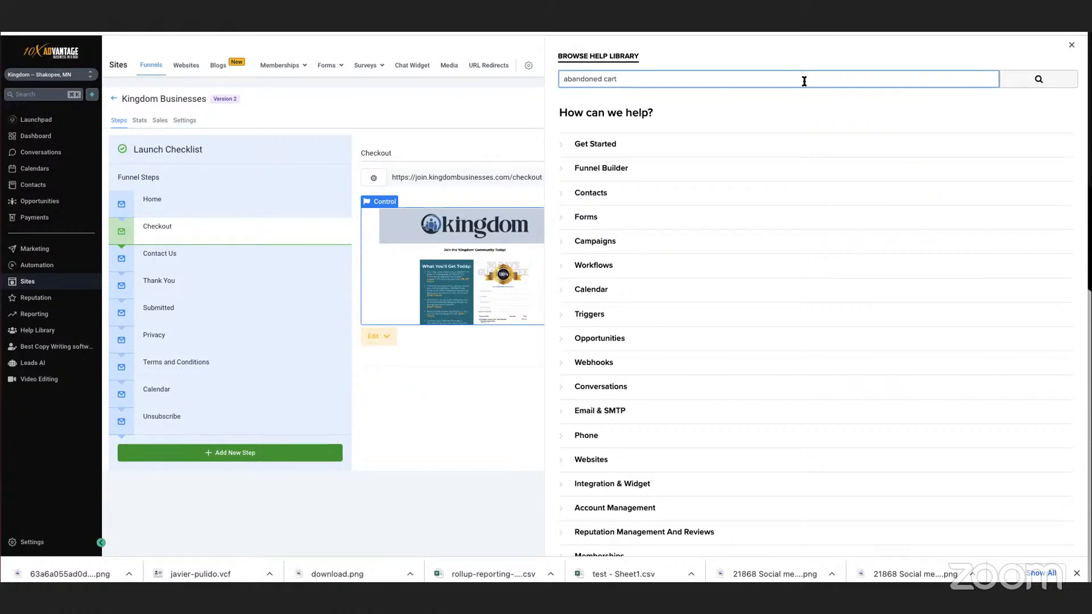
key(Return)
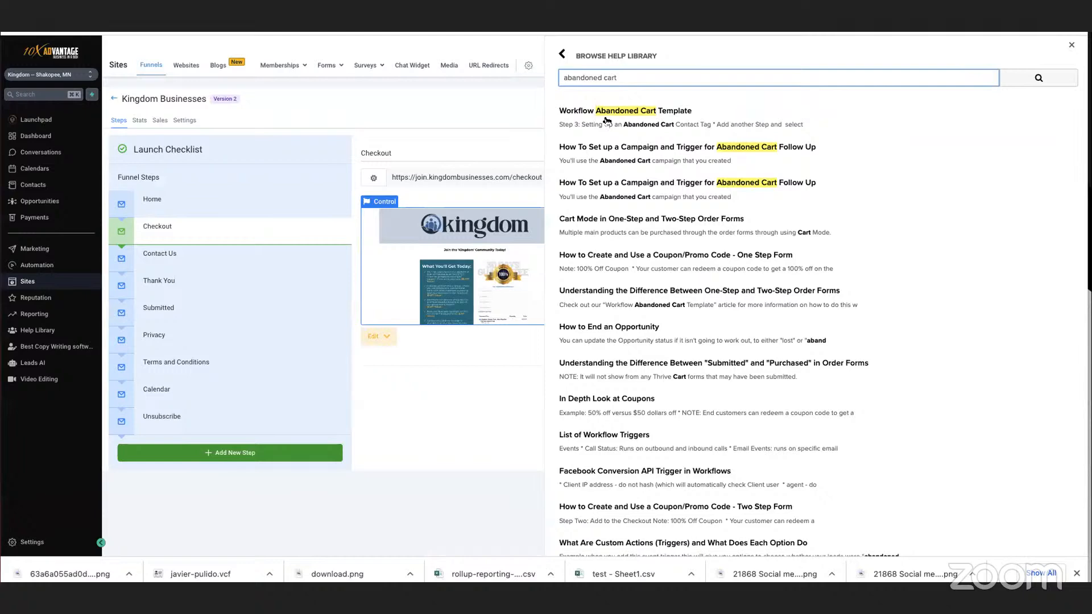
click(607, 119)
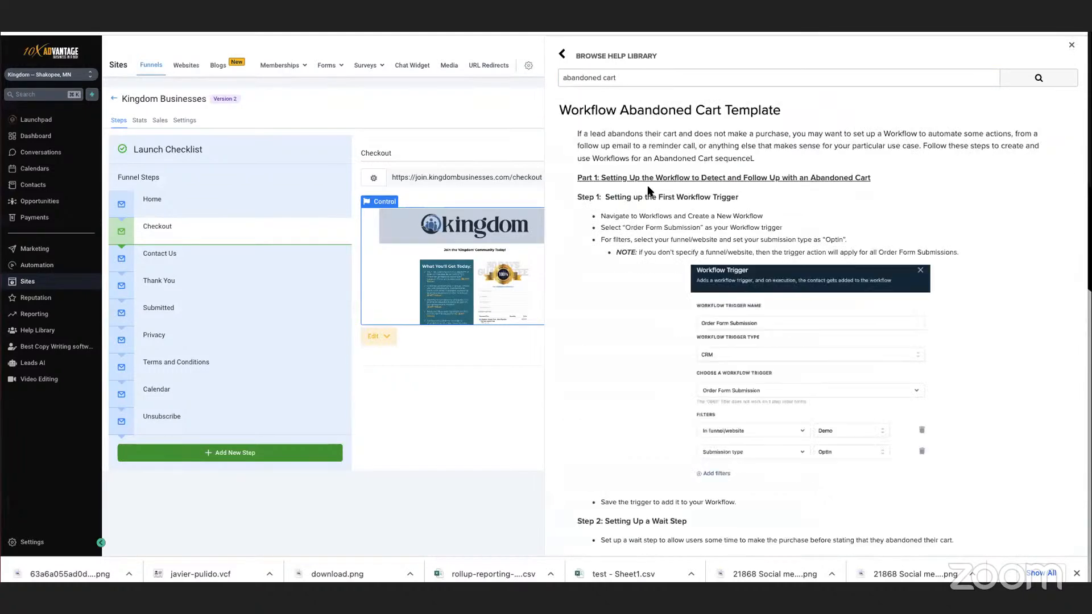
scroll(826, 229, down, 3)
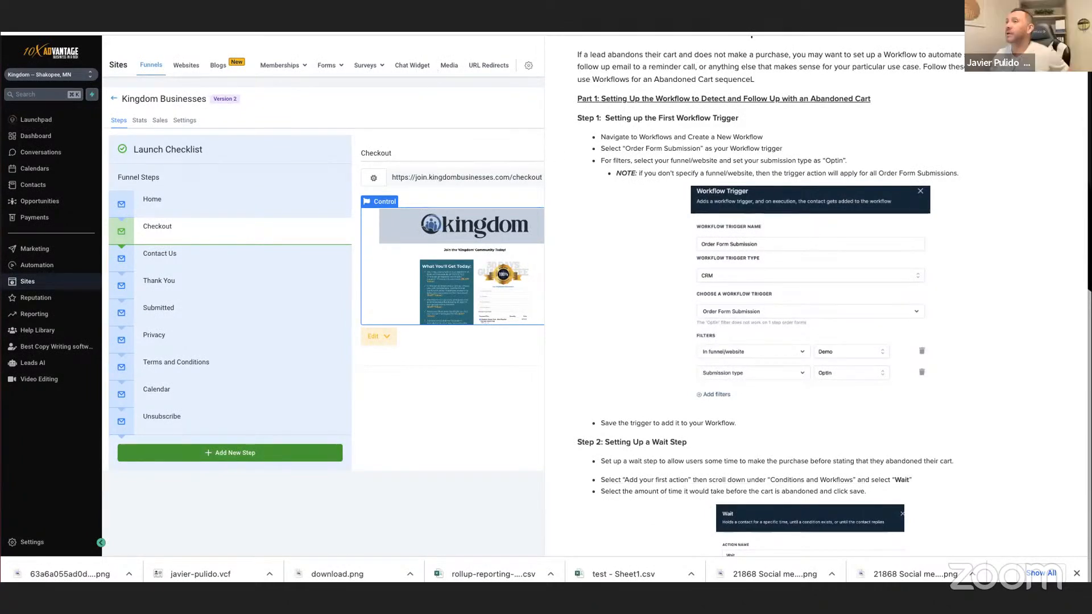
Open the Abandoned Cart follow up workflow's Order Form Submission trigger and look through the alternative trigger types.
click(461, 33)
click(527, 116)
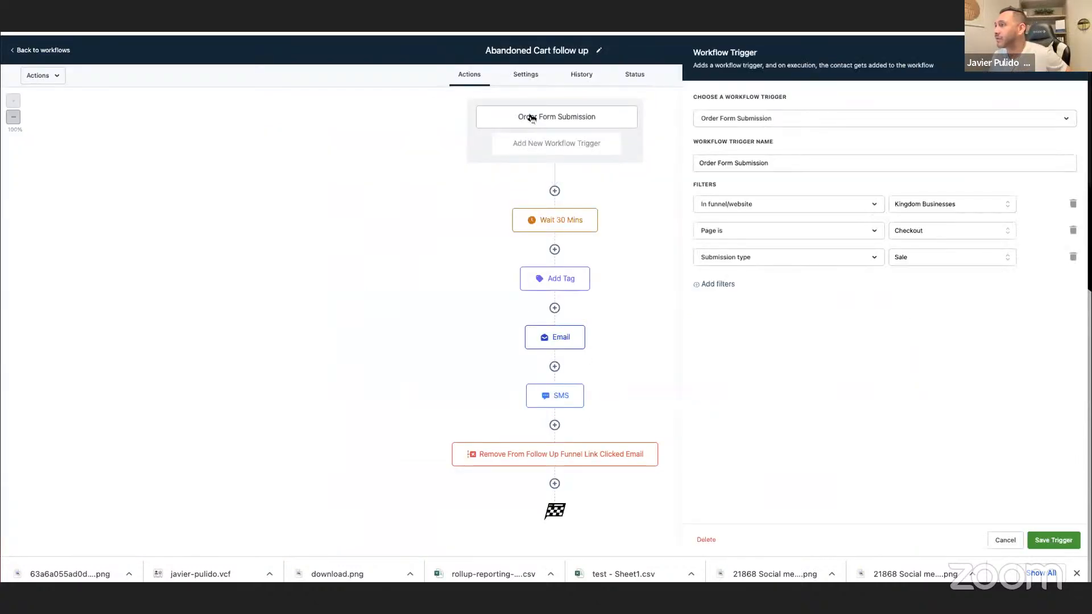
click(779, 119)
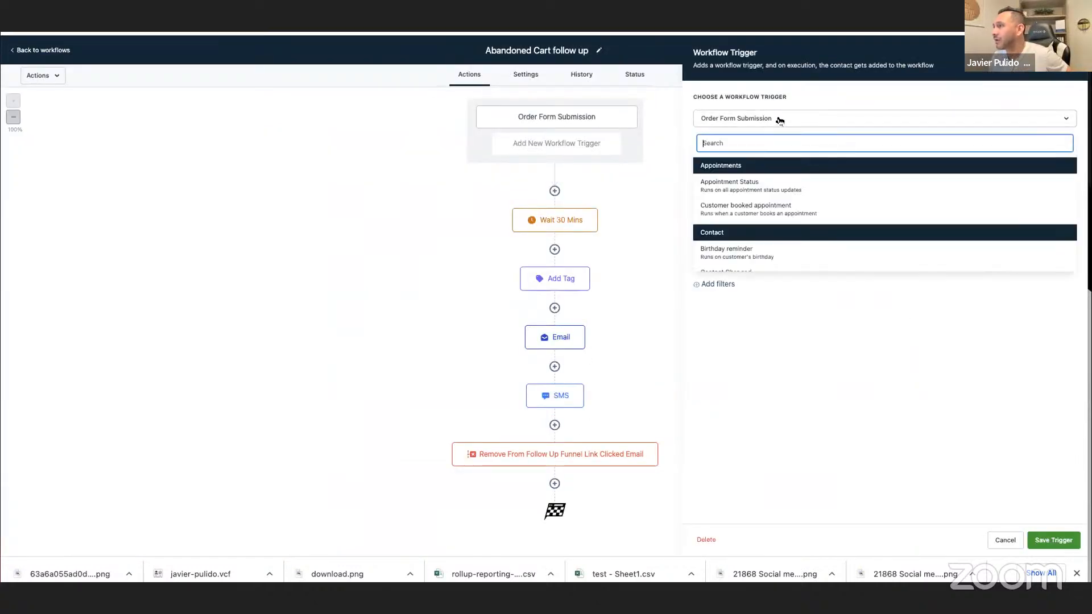
scroll(795, 180, down, 5)
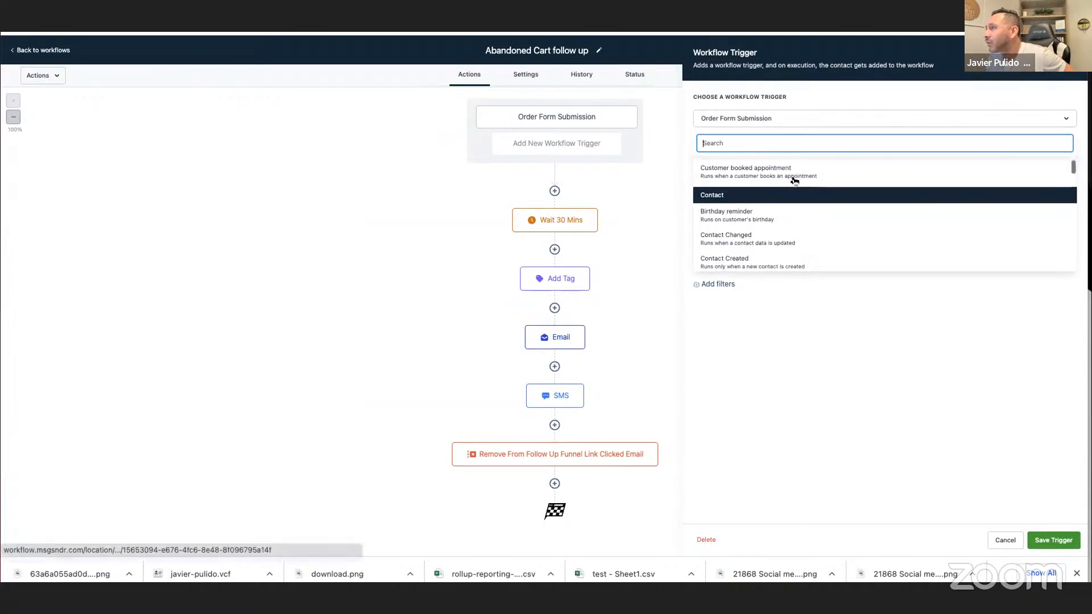
scroll(794, 181, down, 2)
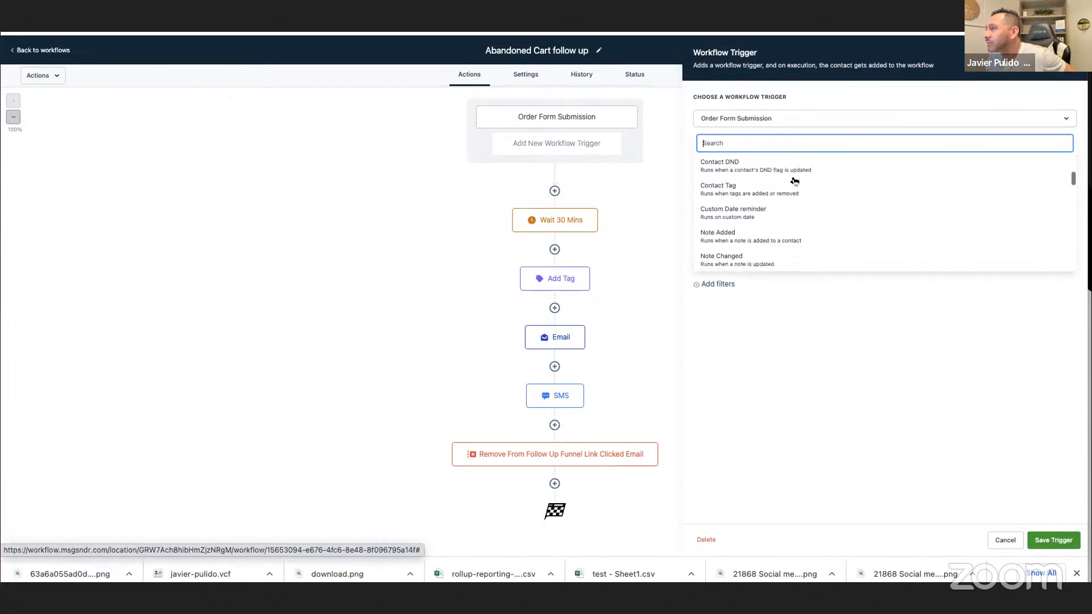
scroll(794, 180, up, 2)
scroll(794, 181, up, 5)
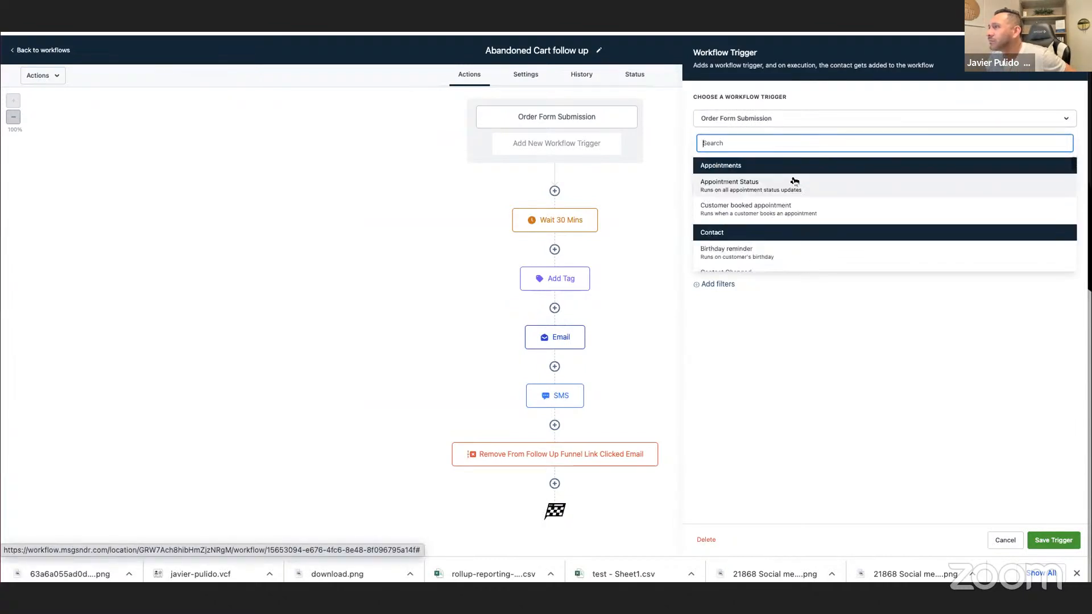
click(660, 190)
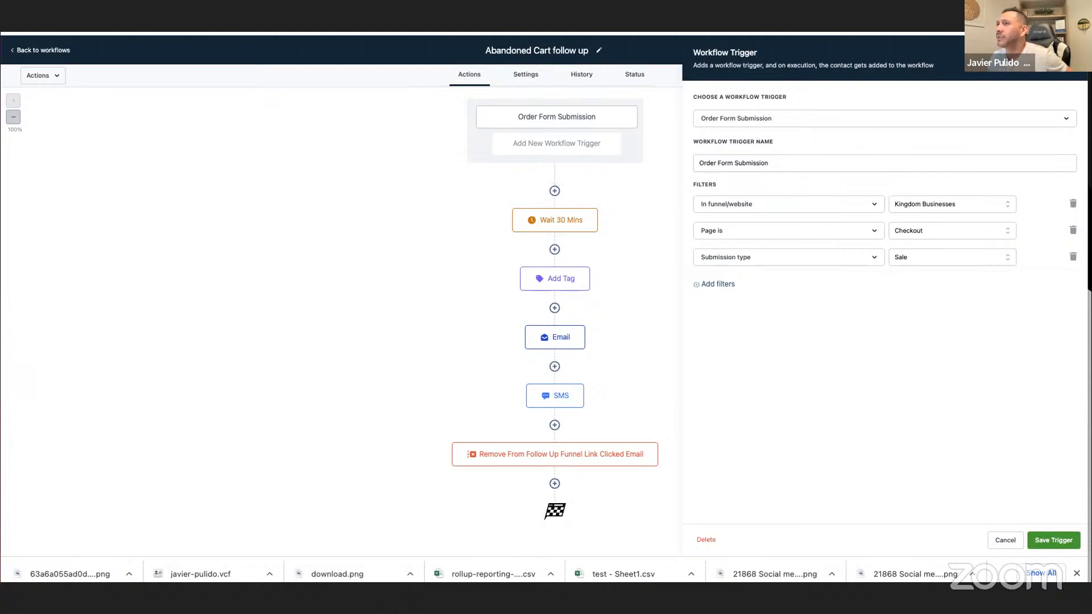
Read the Workflow Abandoned Cart Template article's instructions on the wait step, the abandoned cart tag and the second workflow.
key(ctrl+Tab)
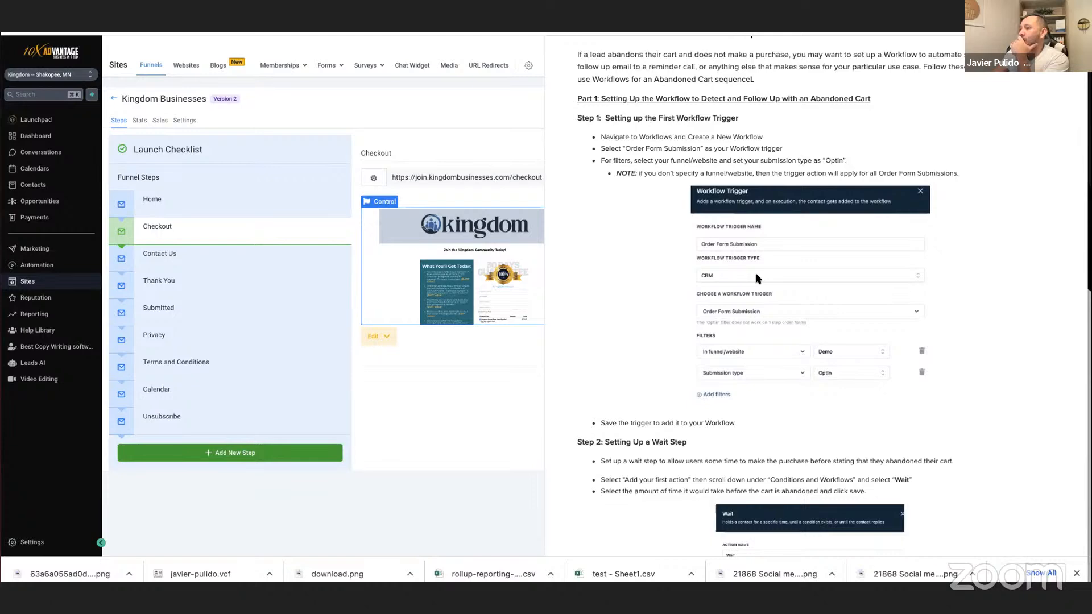
scroll(758, 278, down, 5)
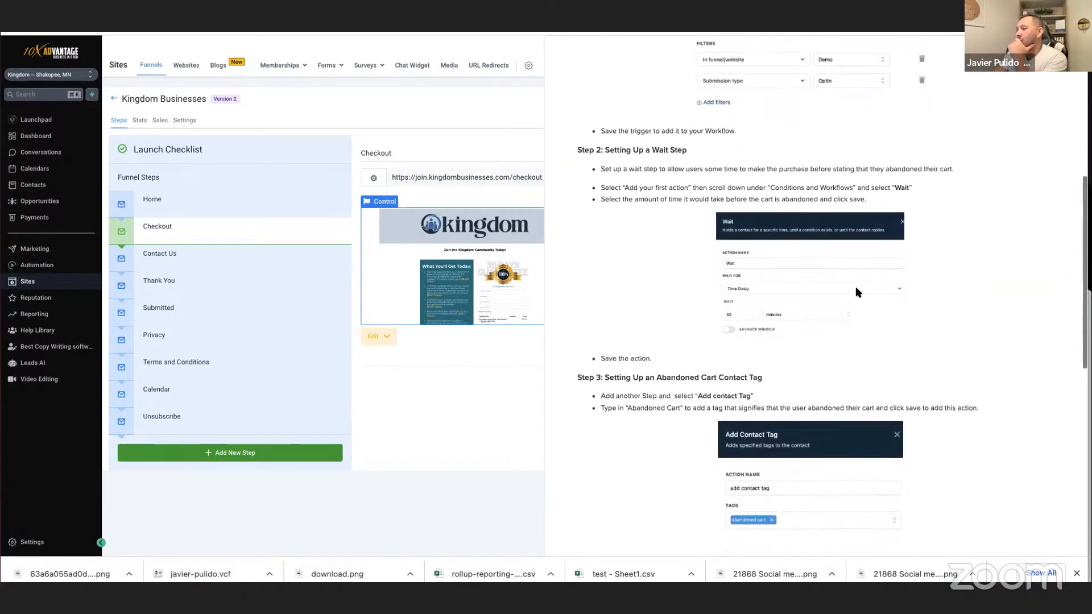
scroll(858, 293, down, 6)
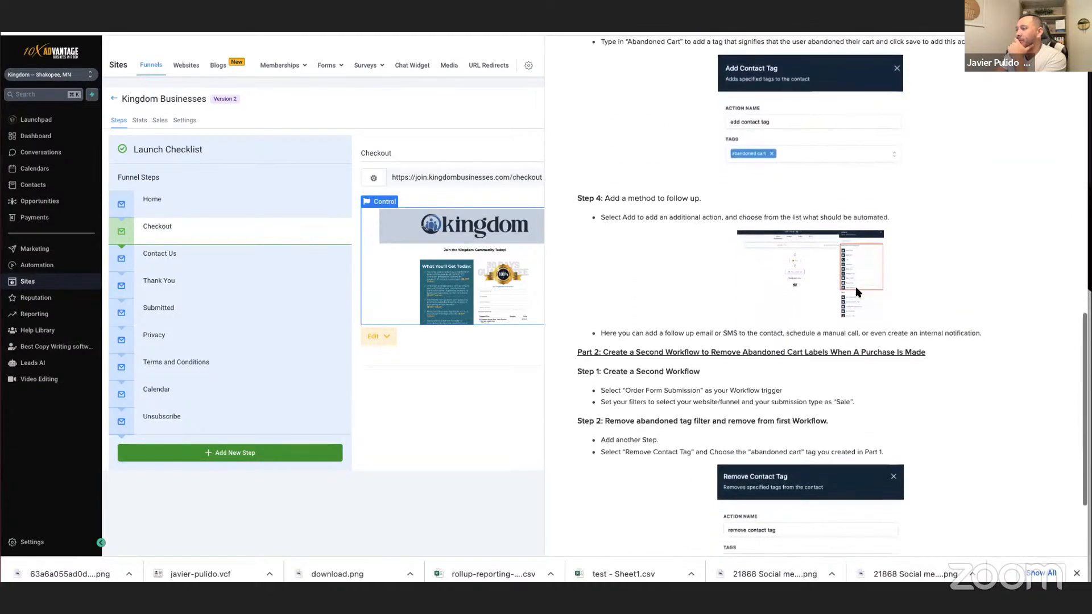
scroll(857, 293, down, 3)
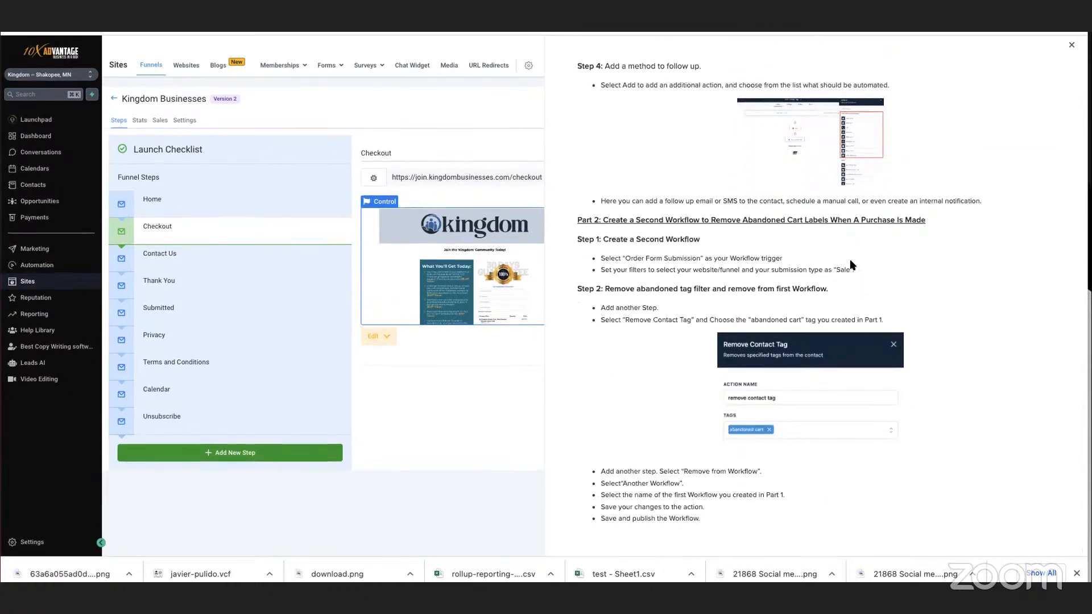
click(526, 18)
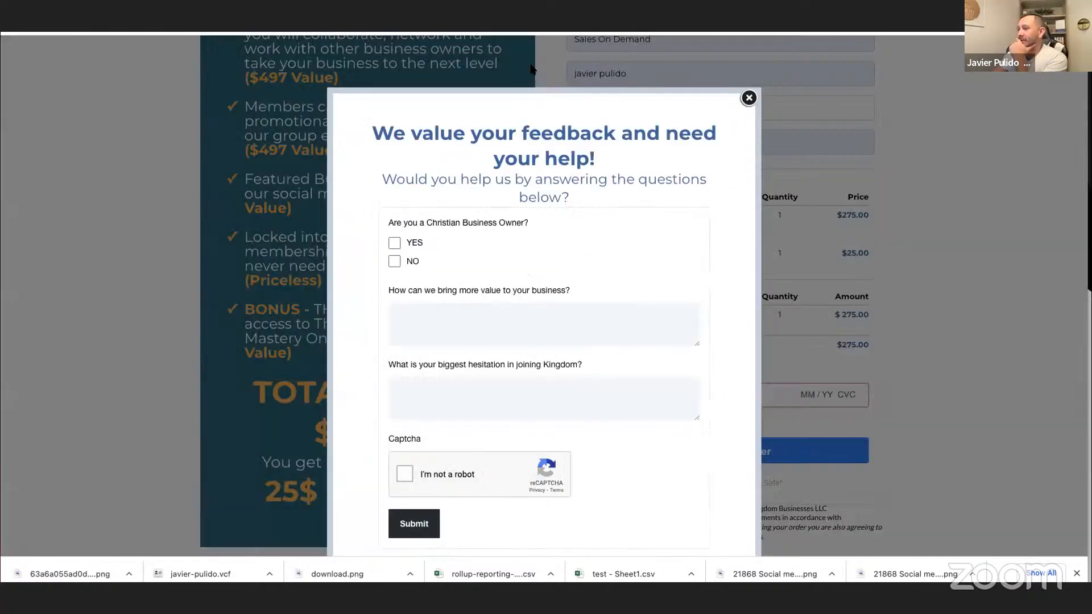
Compare the Order Form Submission trigger's name and filters with the article's instructions for the first workflow trigger.
click(580, 20)
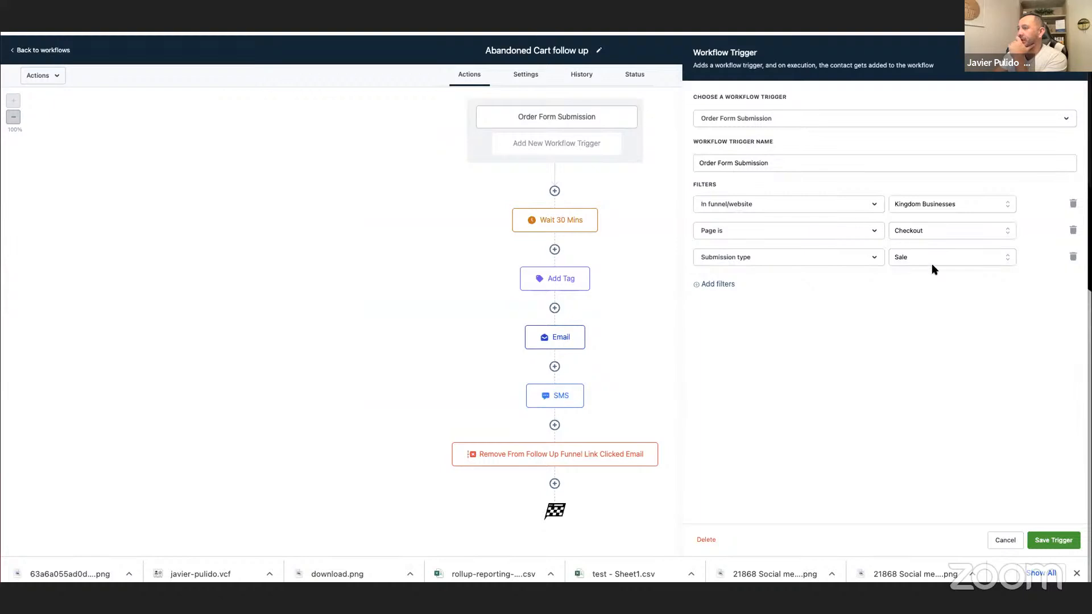
triple_click(737, 163)
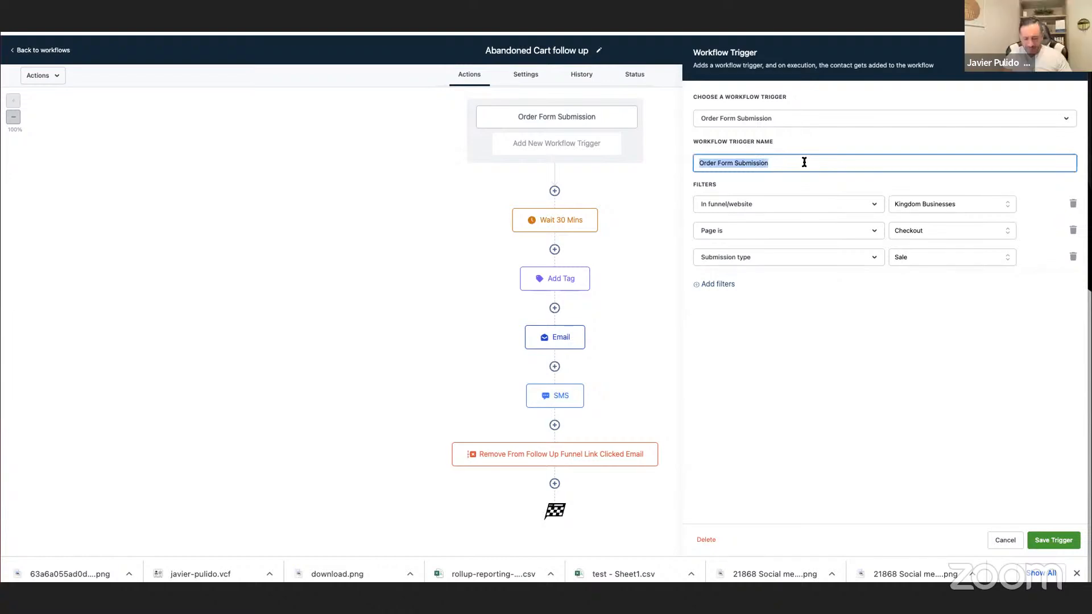
click(637, 21)
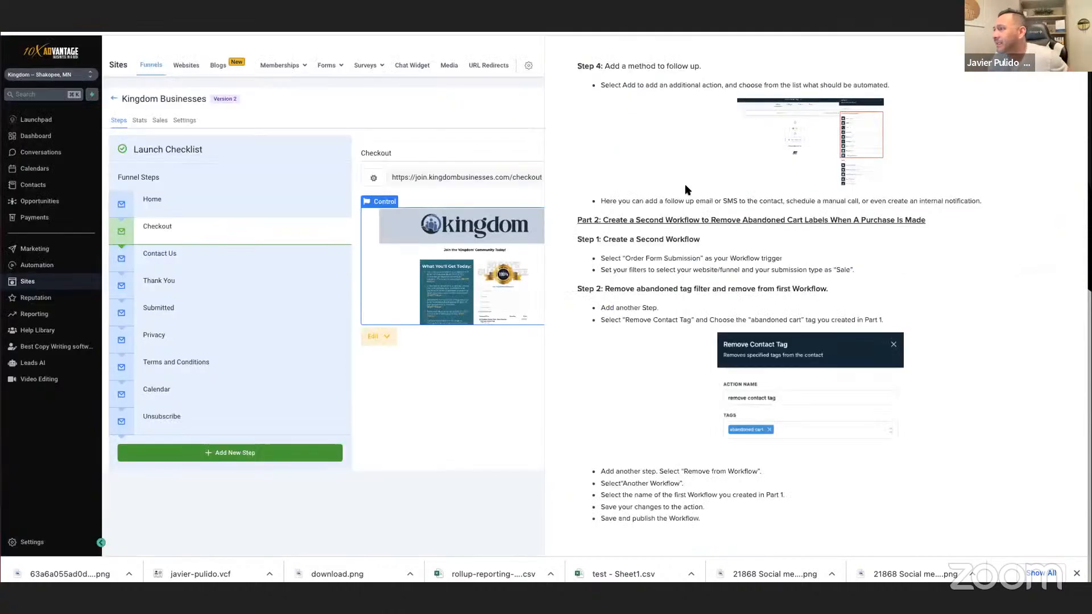
scroll(800, 238, up, 10)
scroll(802, 242, up, 5)
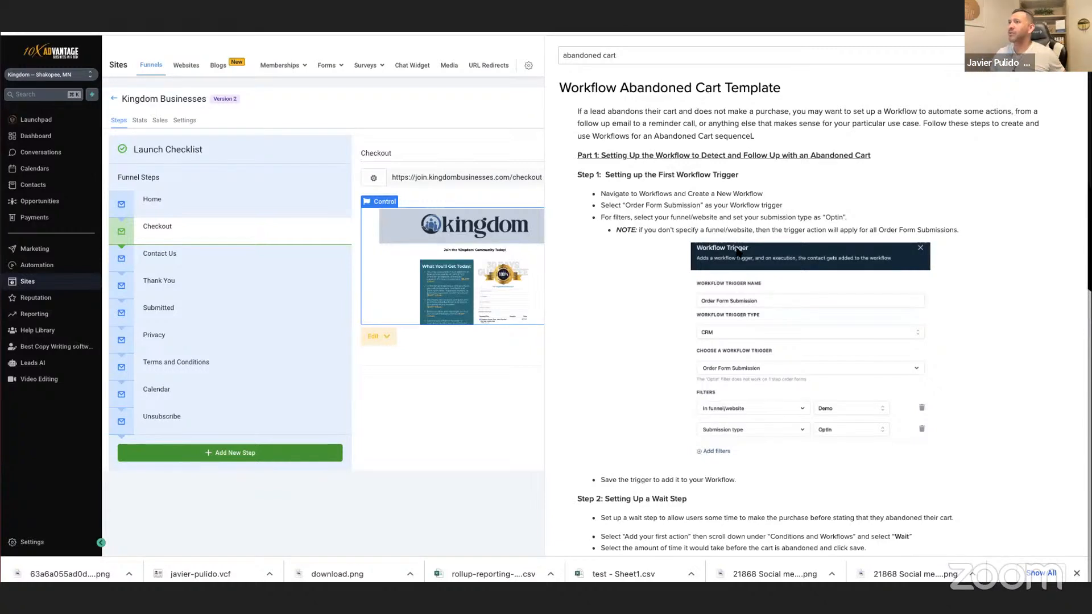
Search the Order Form Submission trigger's available trigger types for "crm".
click(589, 25)
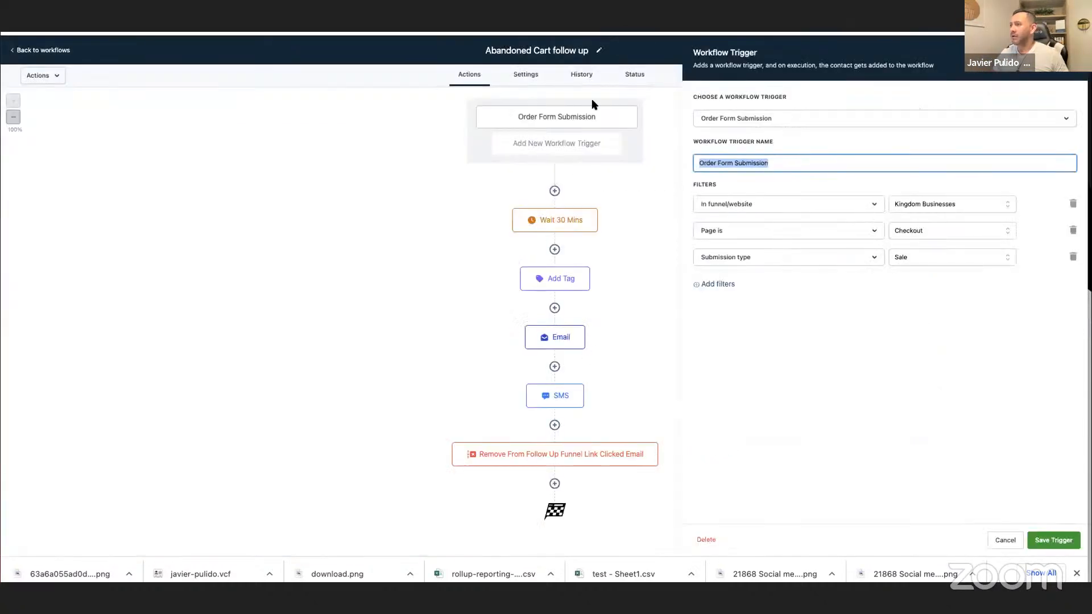
click(600, 117)
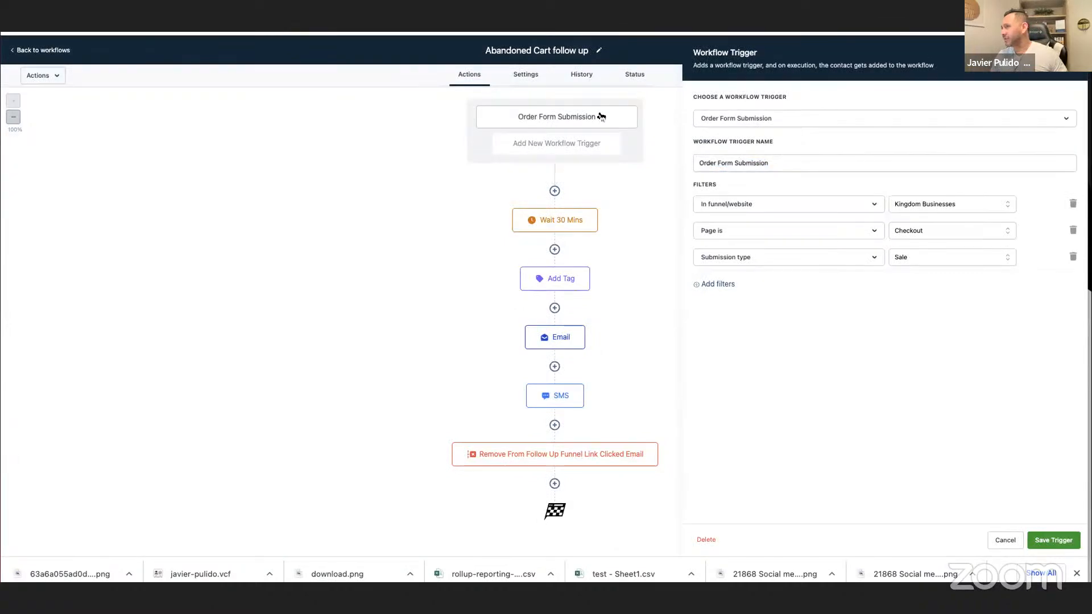
click(767, 119)
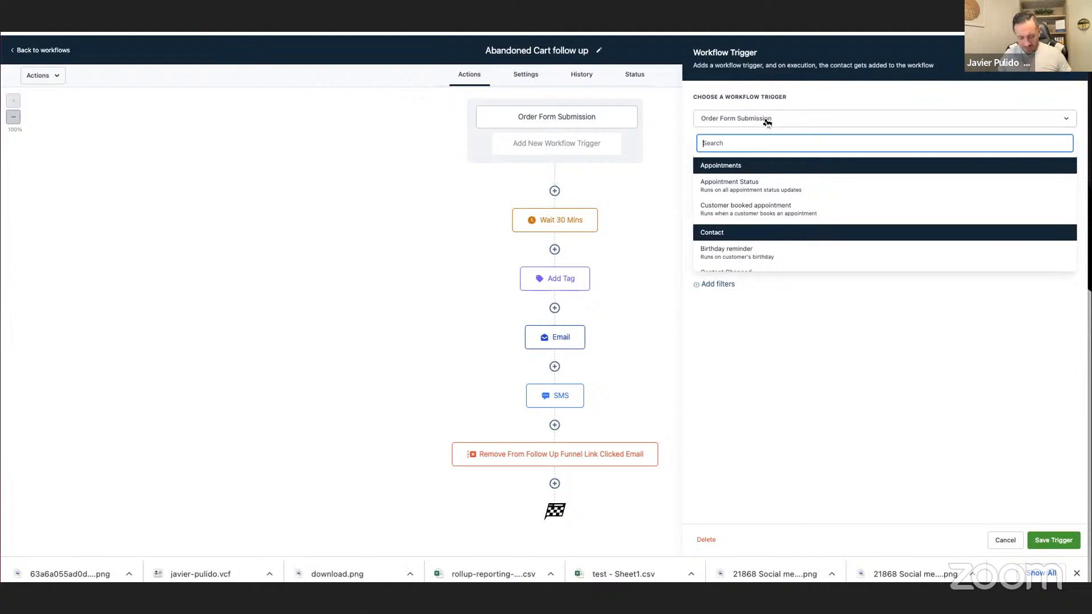
text(crm)
key(BackSpace)
key(BackSpace)
key(BackSpace)
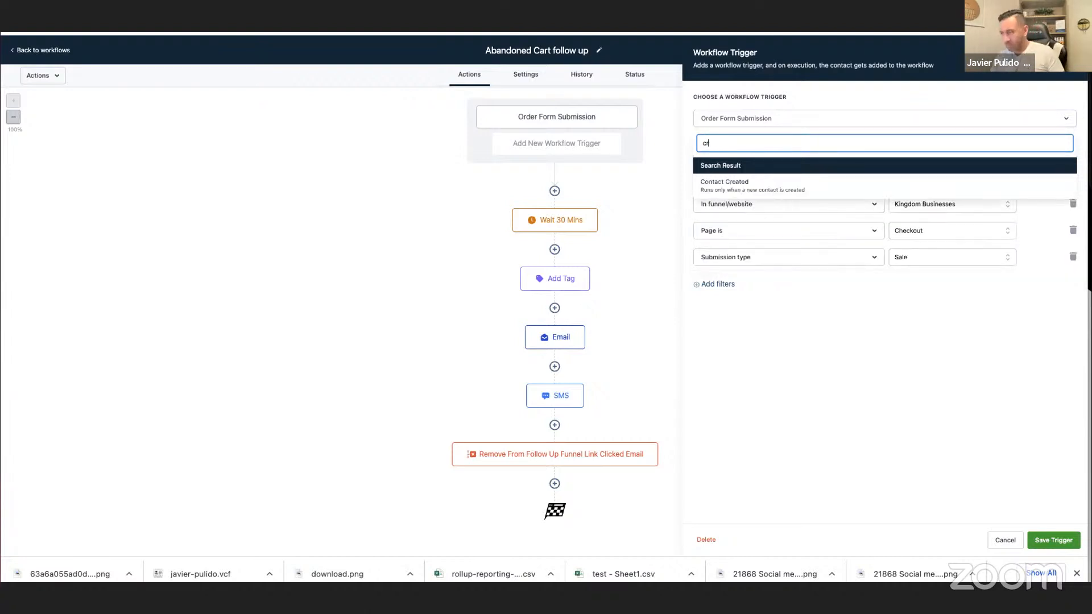
click(674, 121)
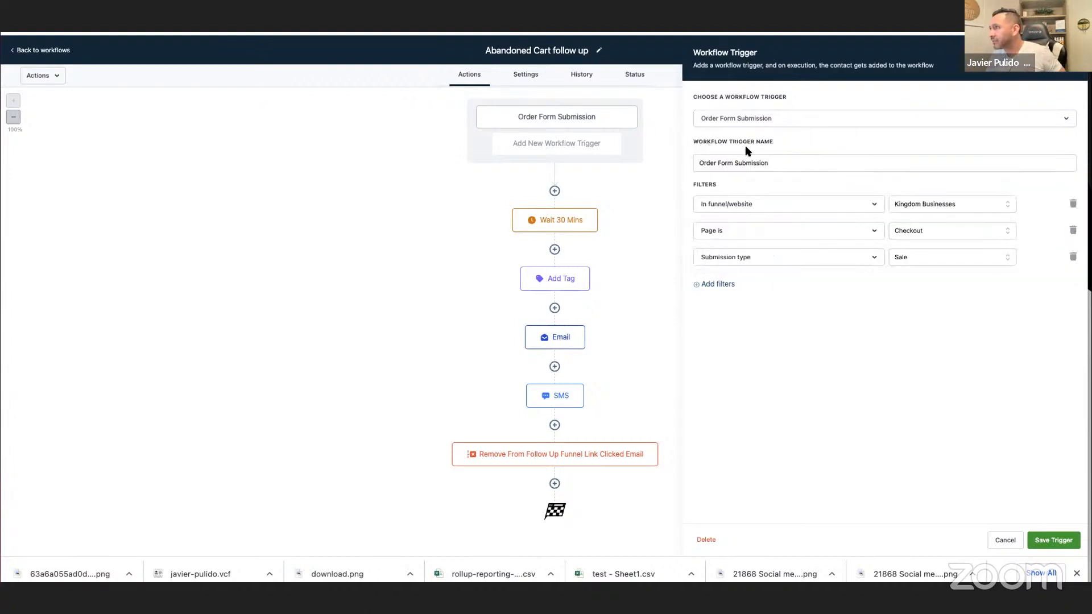
Open the list for adding a new workflow trigger, and reread both parts of the abandoned cart article.
click(791, 123)
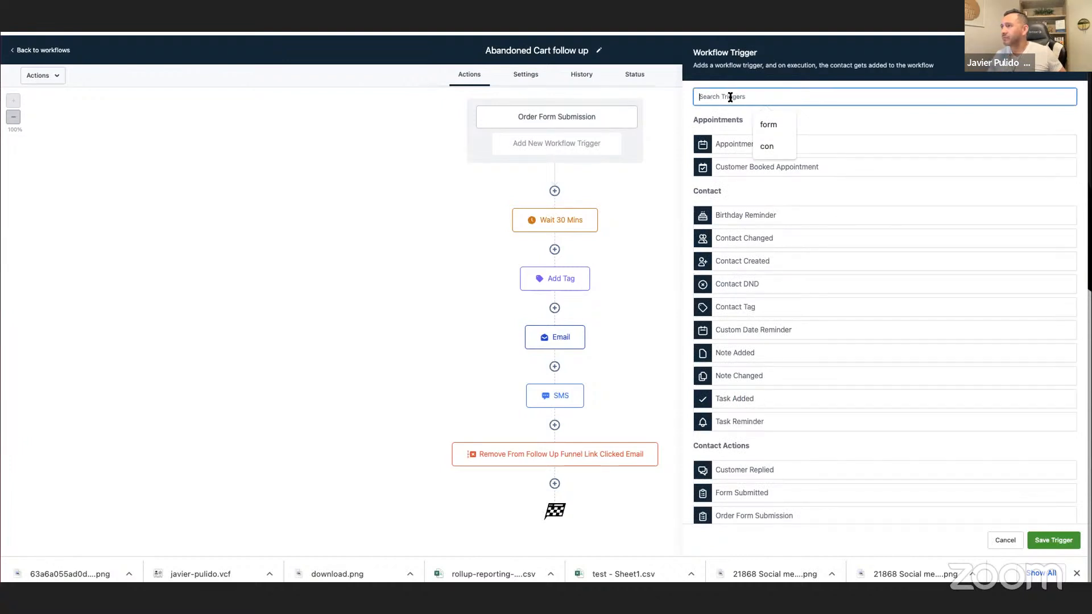
click(512, 17)
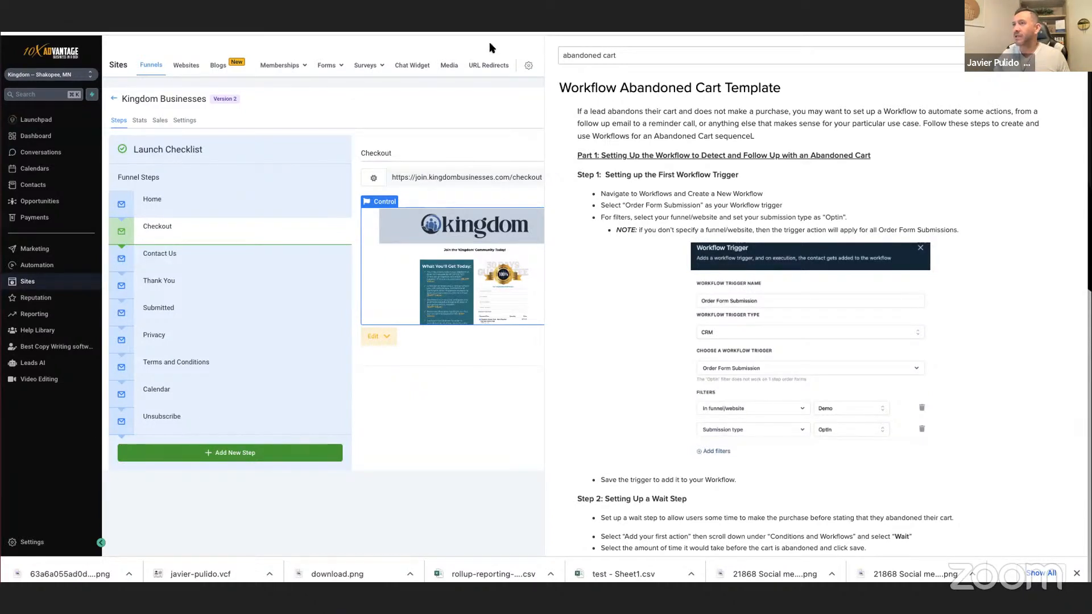
scroll(820, 316, down, 5)
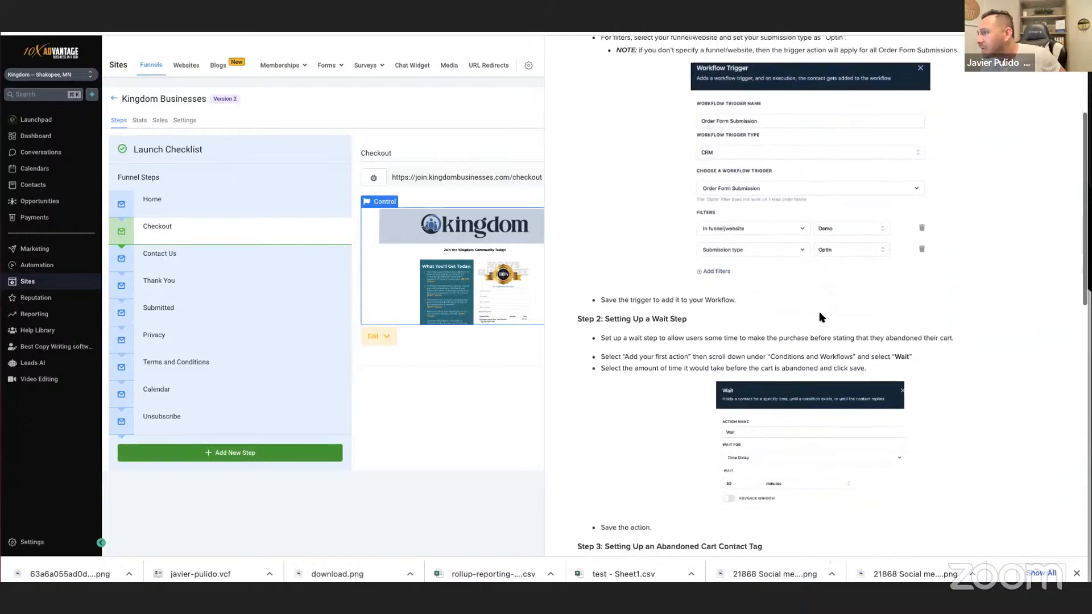
scroll(821, 317, down, 3)
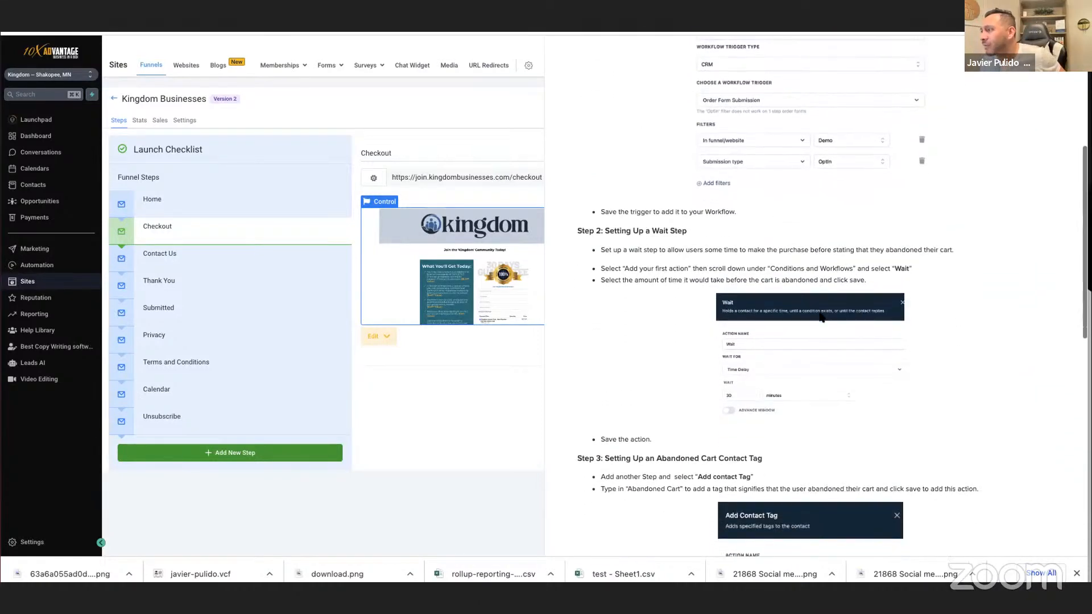
scroll(818, 316, down, 6)
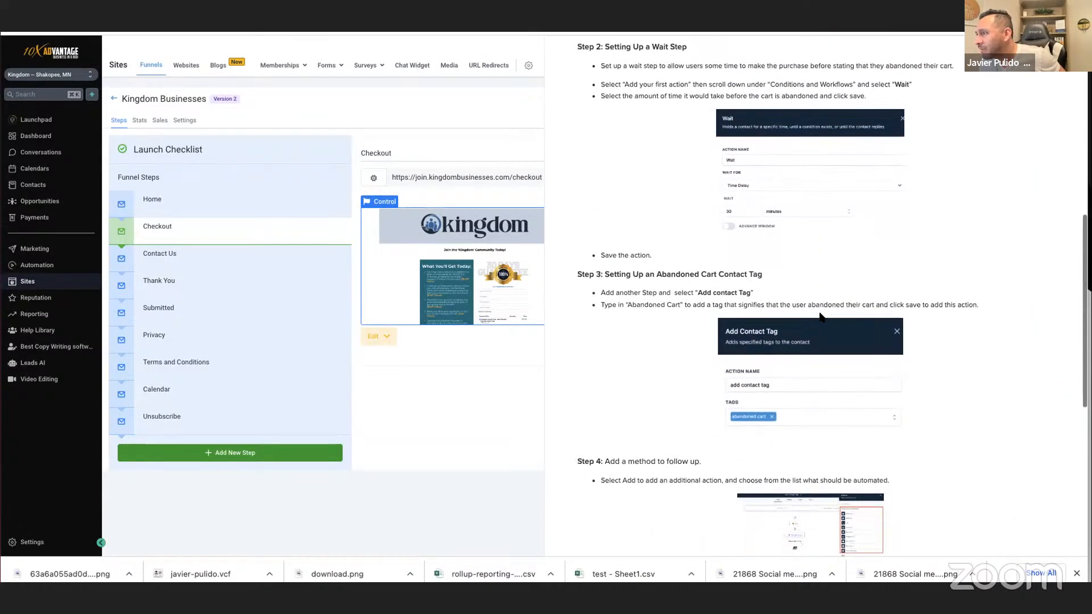
scroll(820, 317, down, 7)
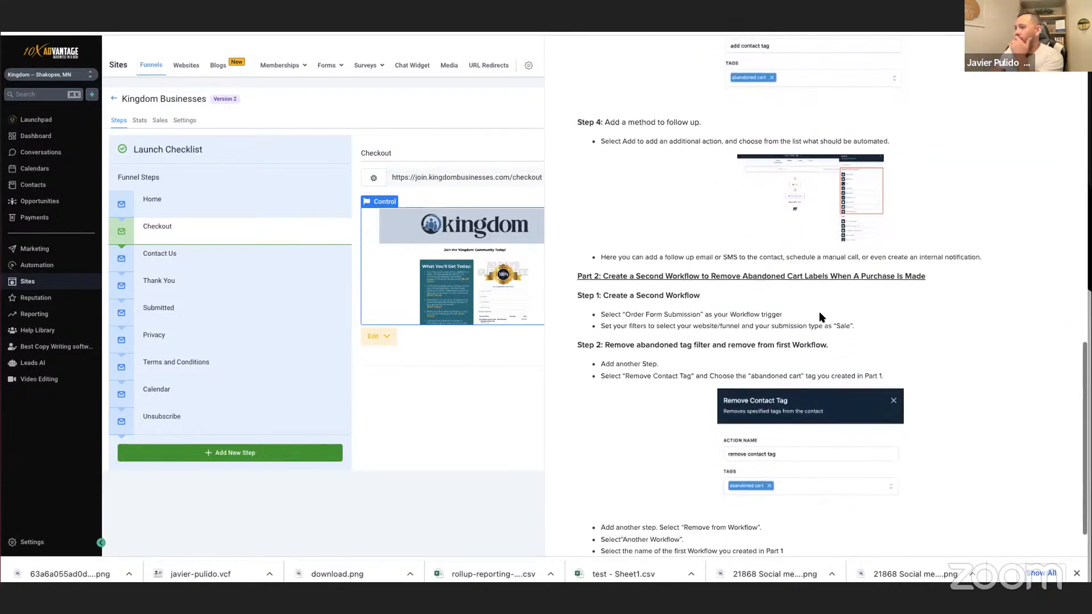
scroll(821, 317, up, 15)
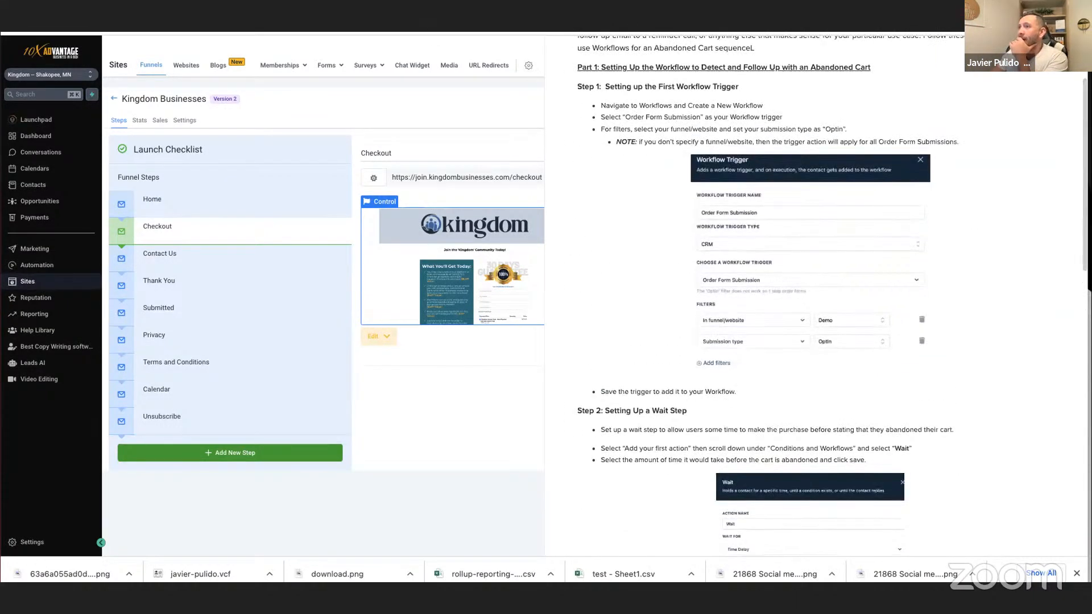
Check the test contact's activity and message history alongside the Abandoned Cart follow up workflow.
click(398, 25)
click(455, 26)
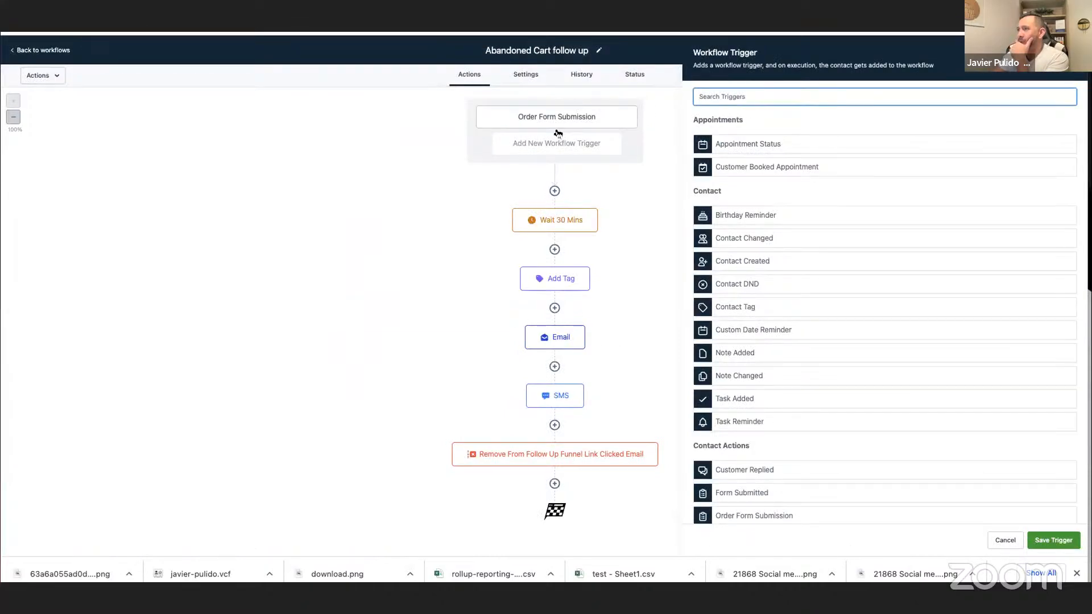
click(364, 26)
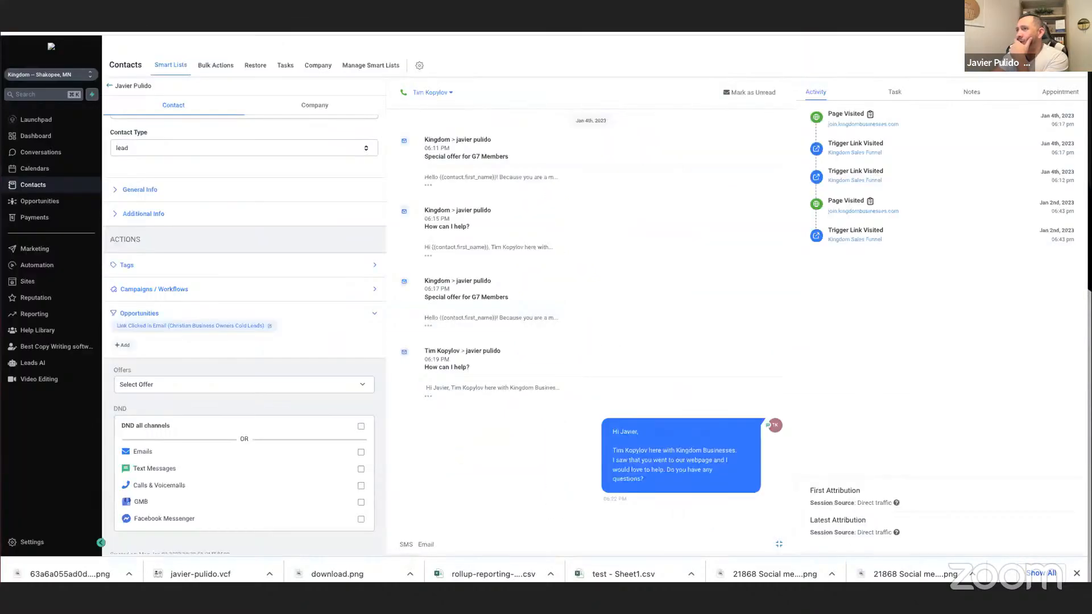
click(455, 25)
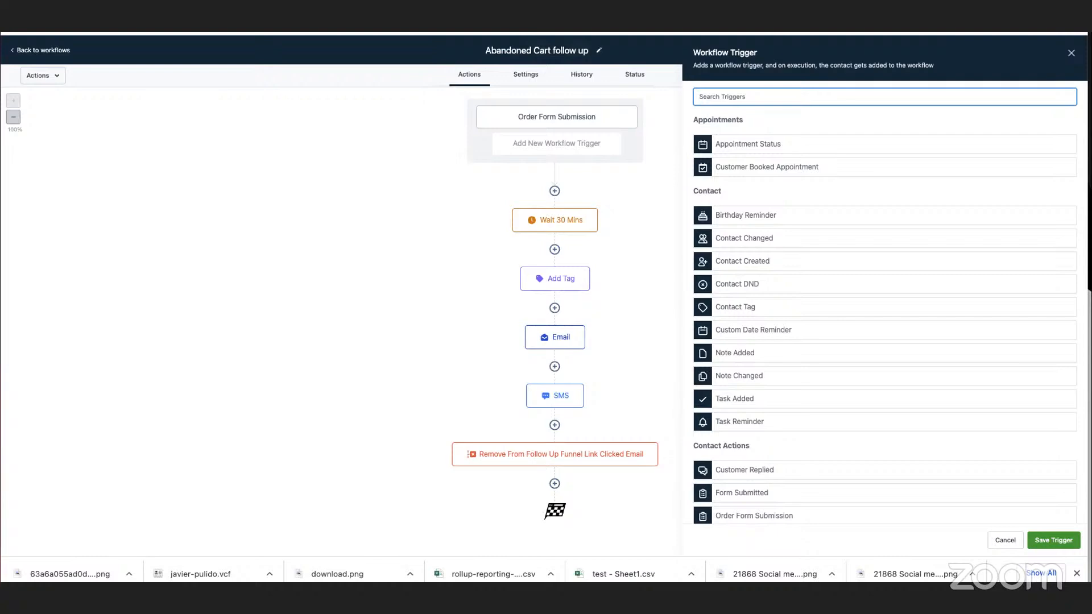
key(ctrl+Tab)
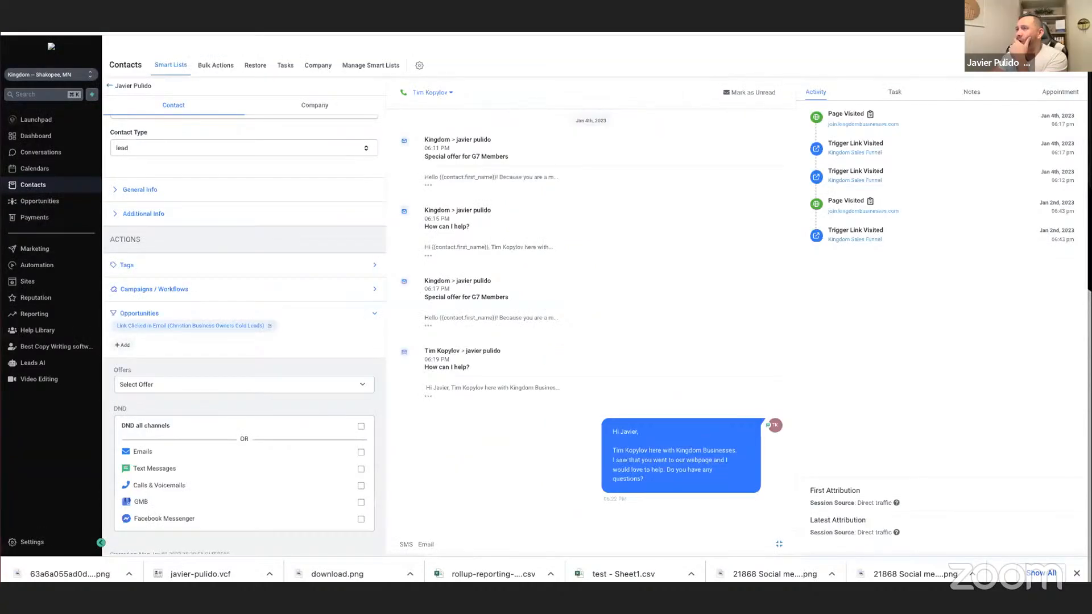
key(ctrl+Tab)
key(ctrl+Tab)
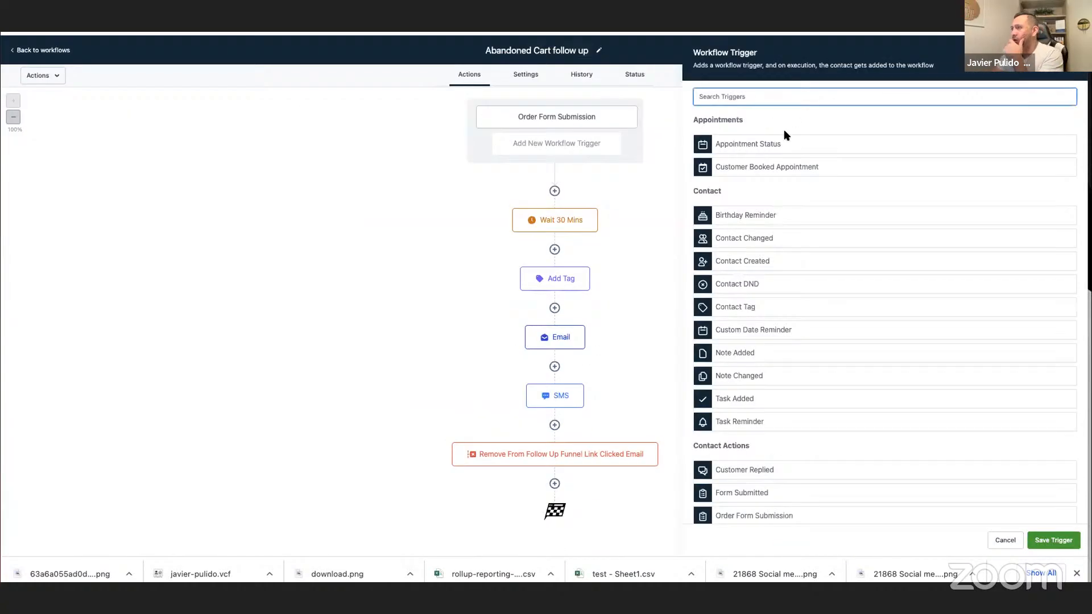
Browse the contact and contact action trigger types offered for a new trigger in the Abandoned Cart follow up workflow.
click(539, 165)
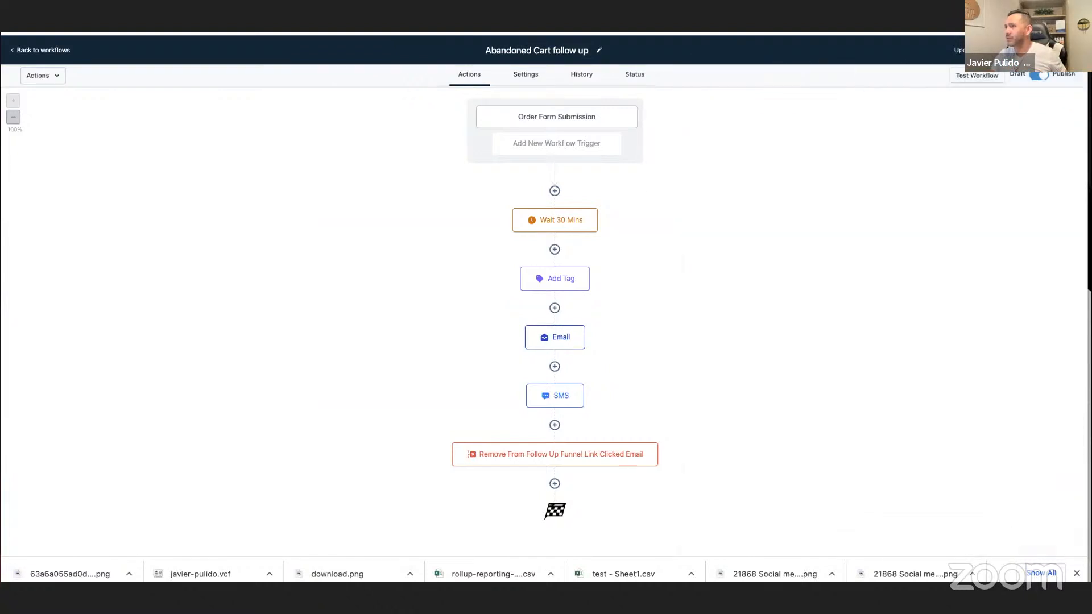
click(547, 146)
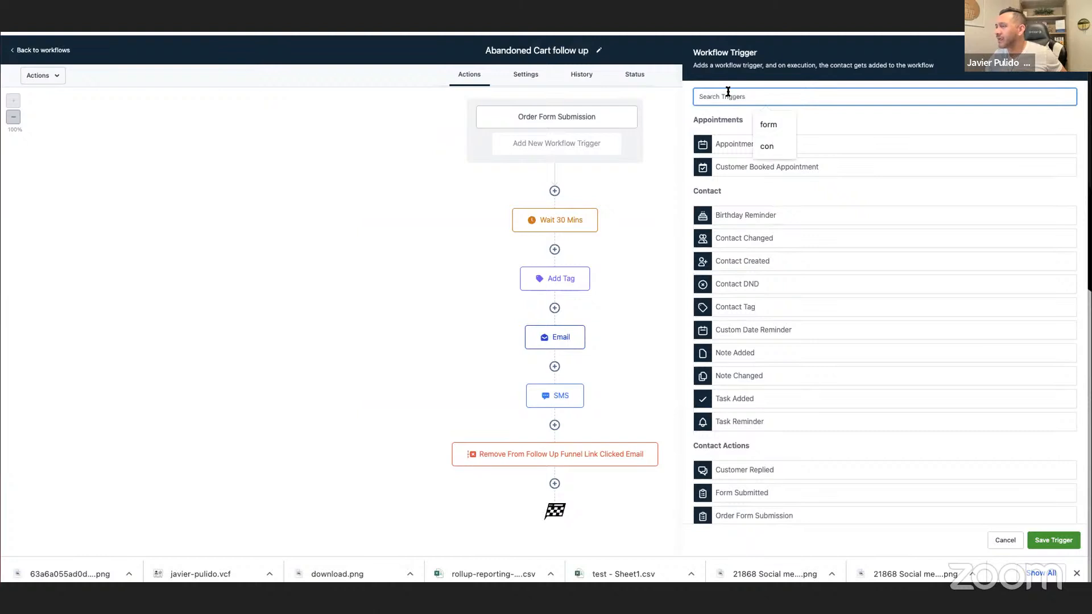
scroll(848, 309, down, 3)
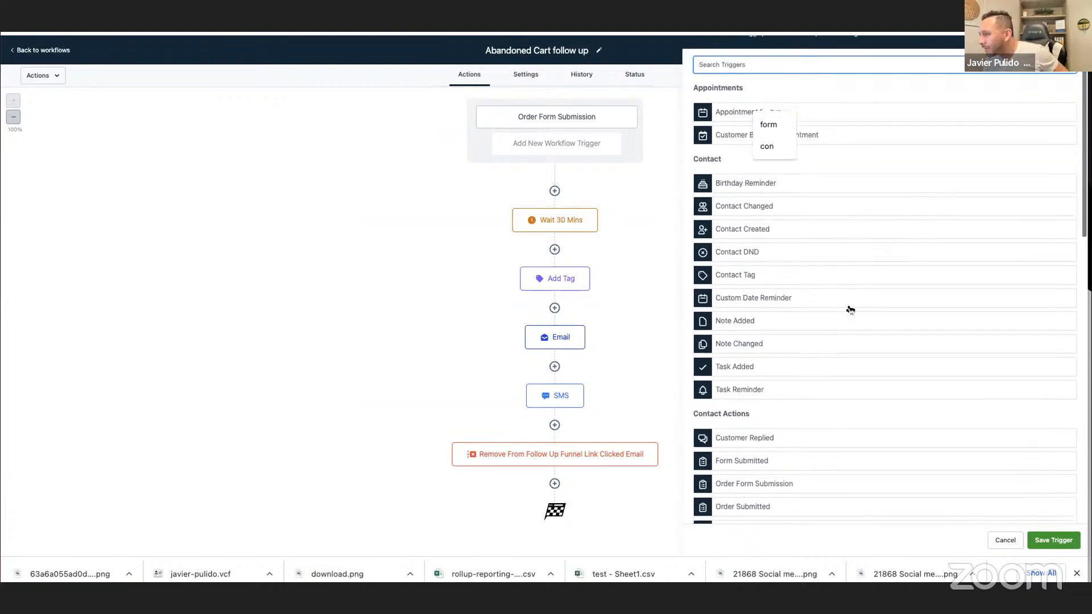
scroll(850, 309, down, 1)
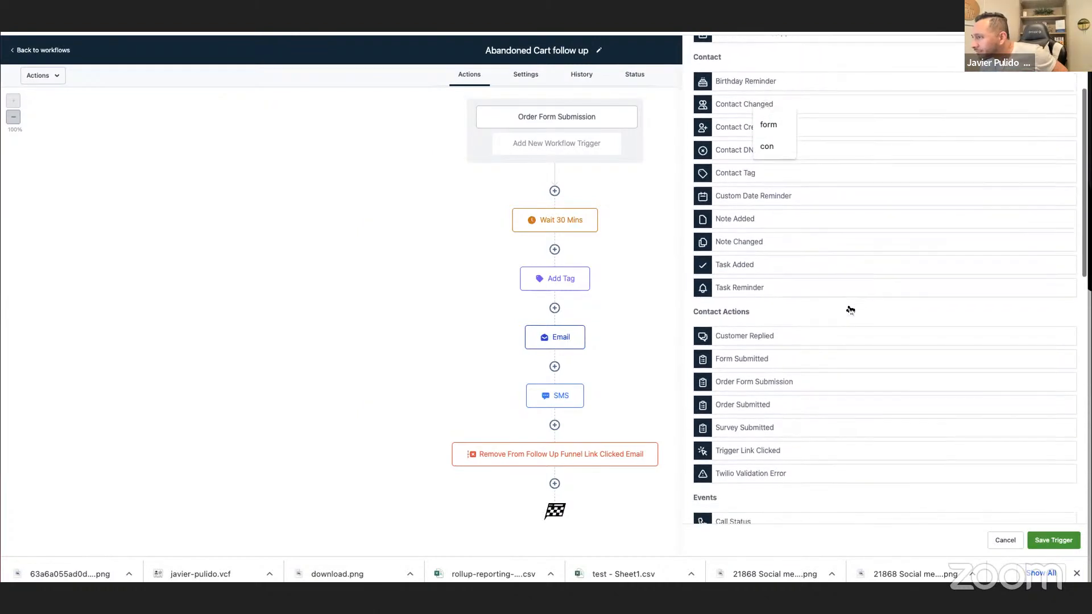
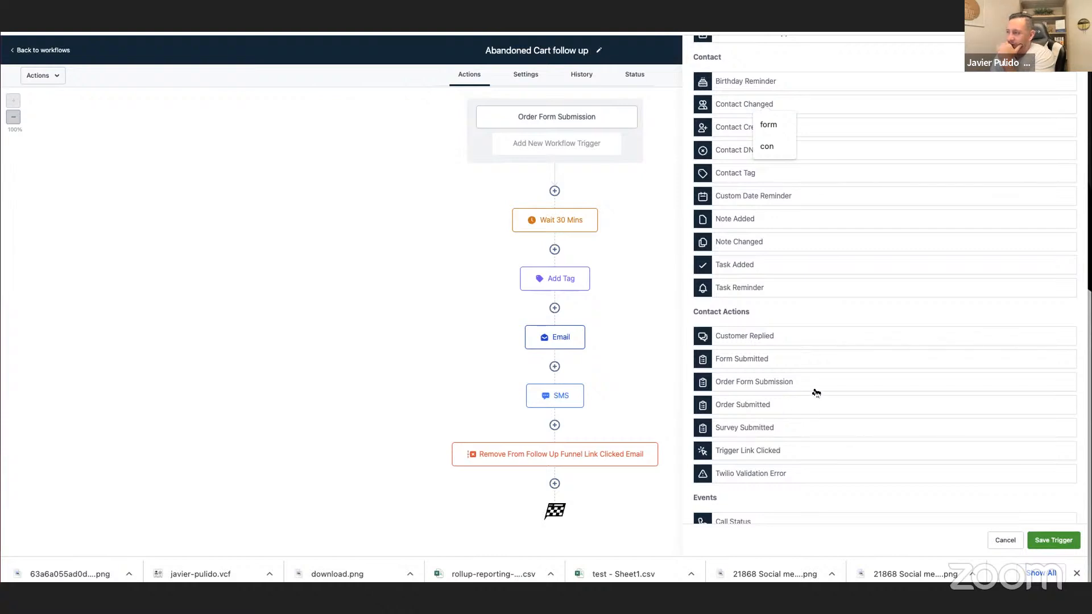
Look through the remaining trigger types and inspect the Shopify Abandoned Checkout trigger's filter options.
scroll(814, 392, down, 3)
scroll(816, 392, down, 1)
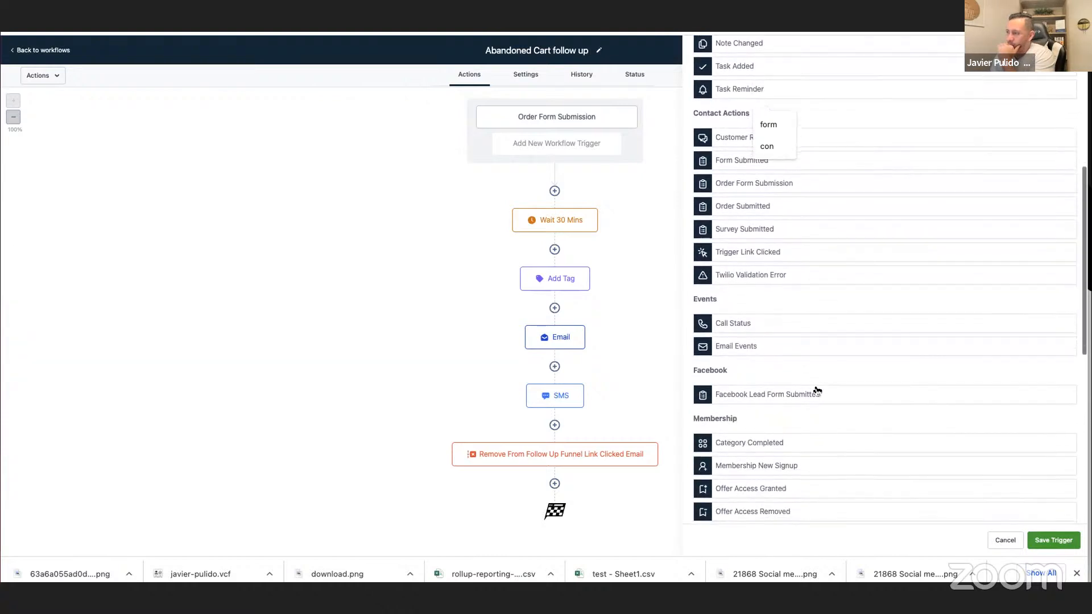
scroll(817, 390, down, 5)
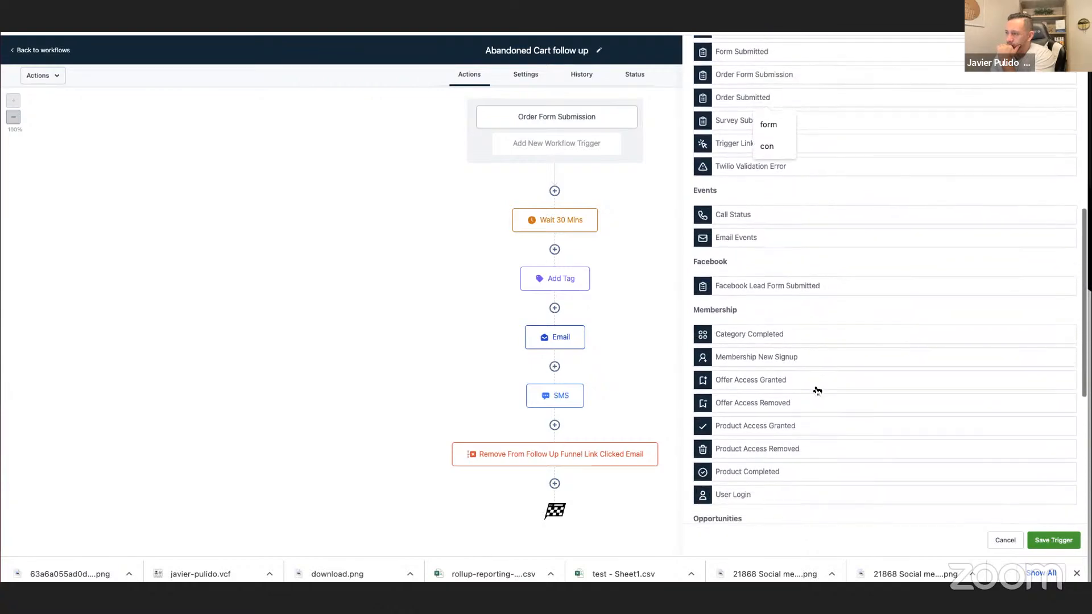
scroll(817, 390, down, 2)
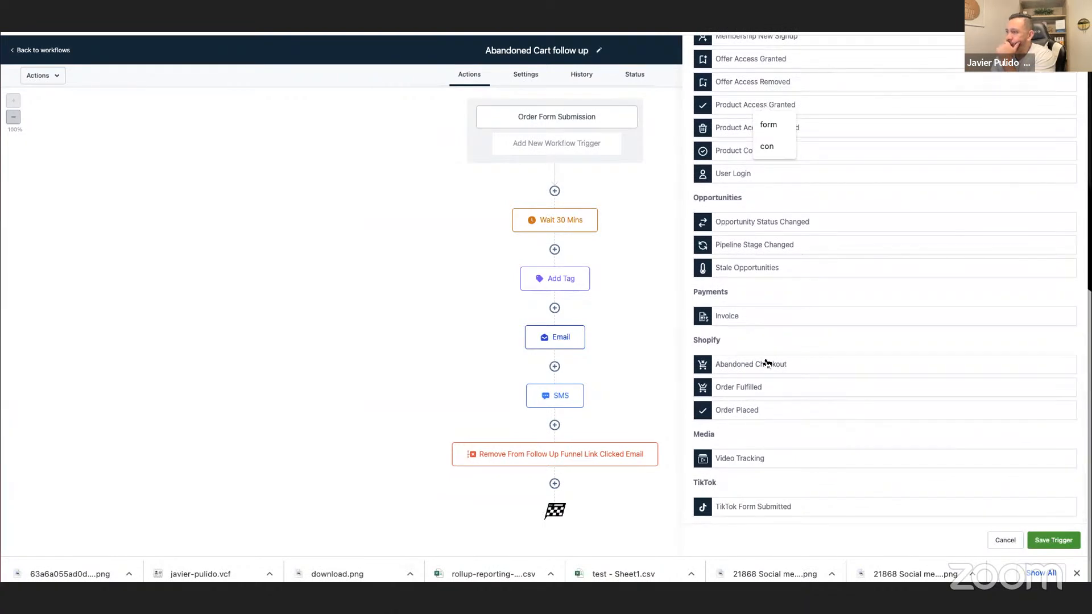
click(766, 363)
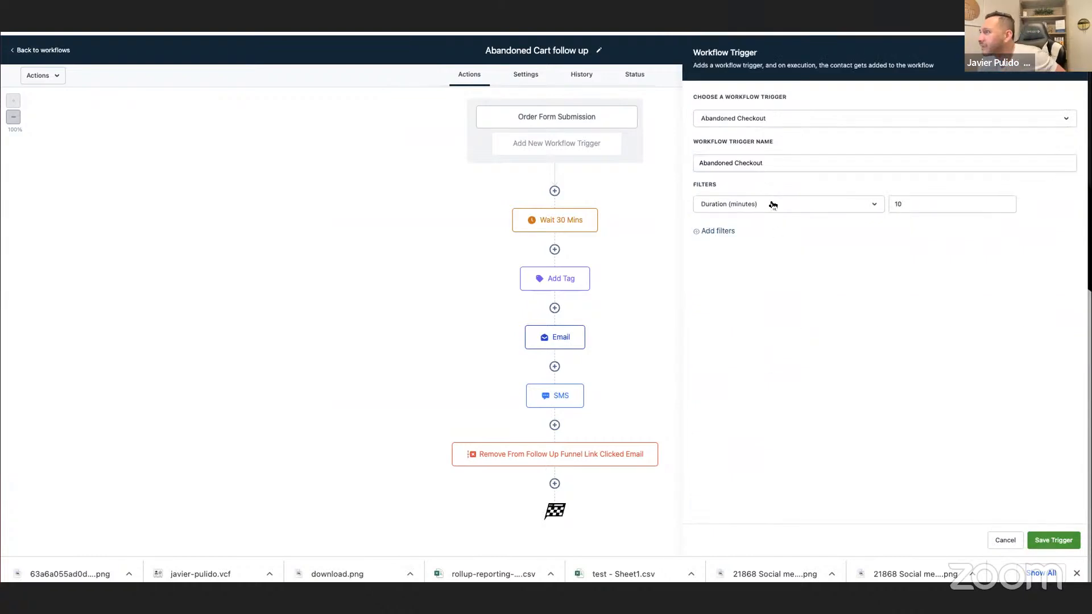
click(814, 120)
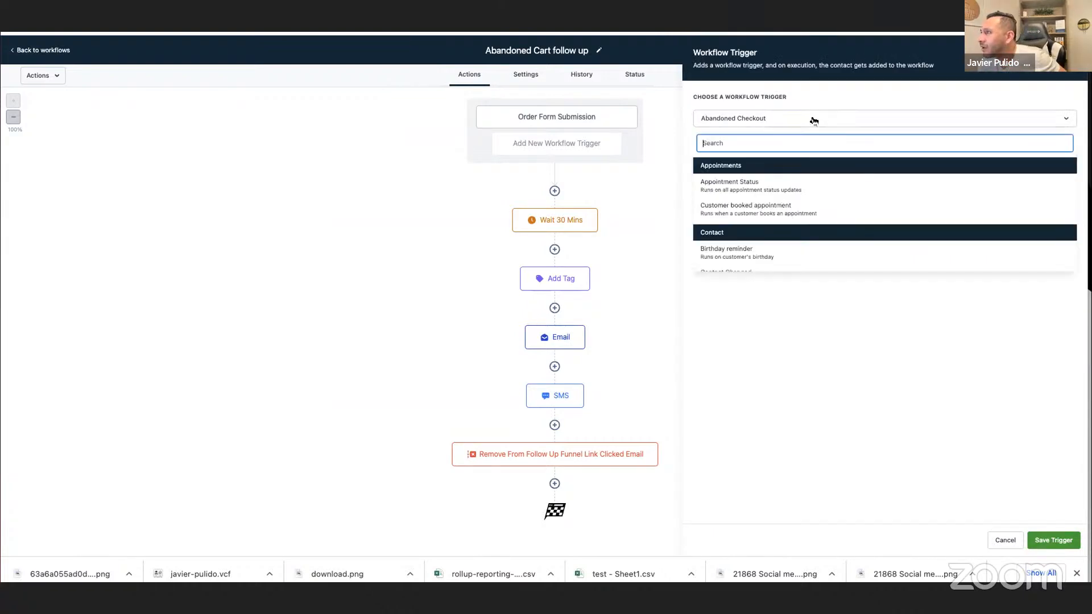
click(814, 120)
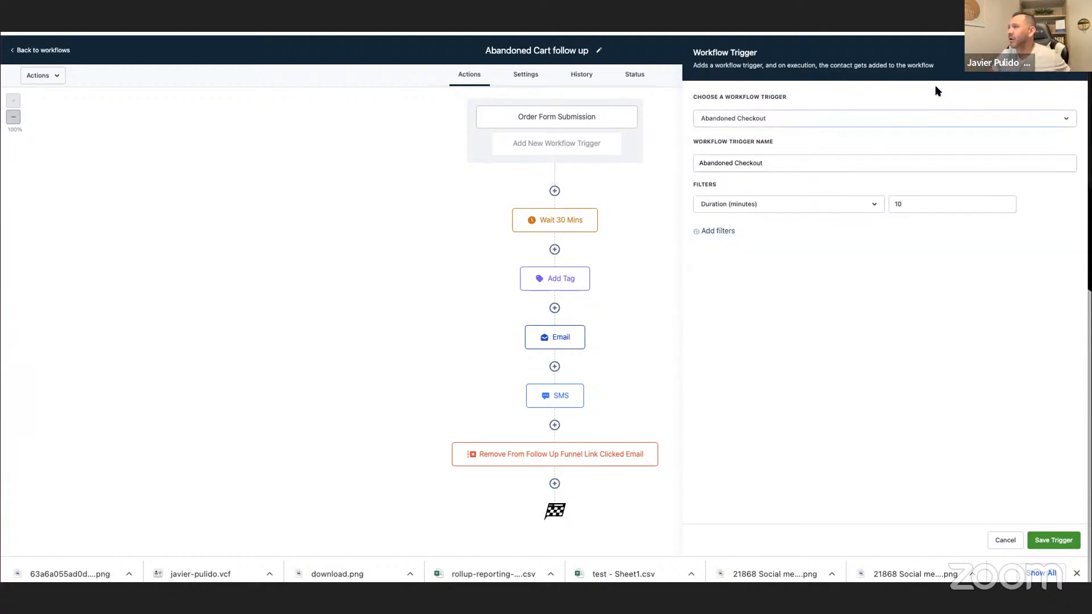
Try to add a second Order Form Submission trigger by searching the trigger types for "form".
click(573, 120)
click(849, 120)
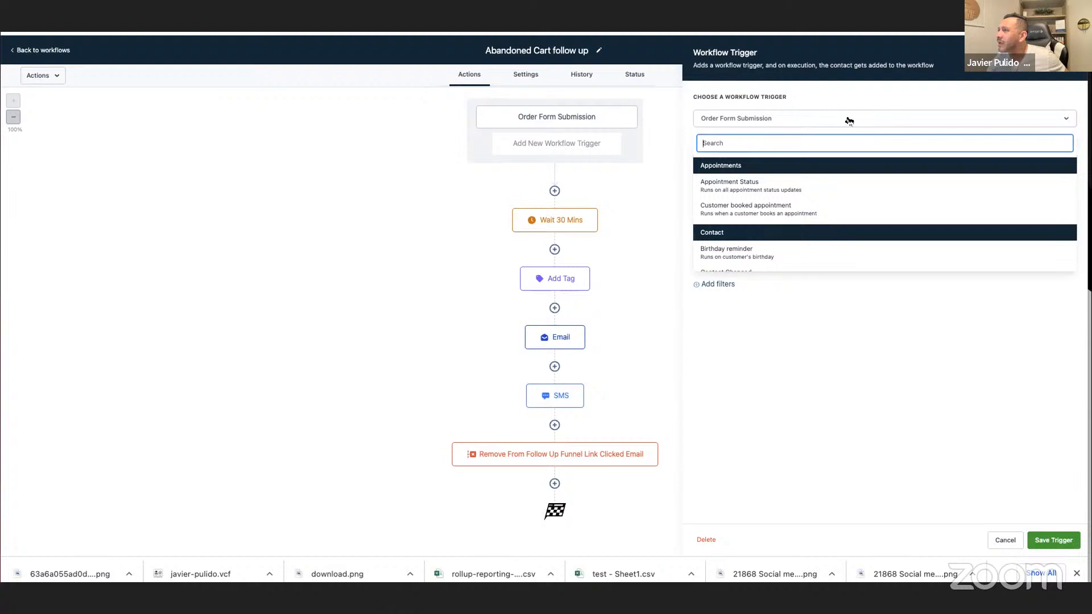
click(585, 143)
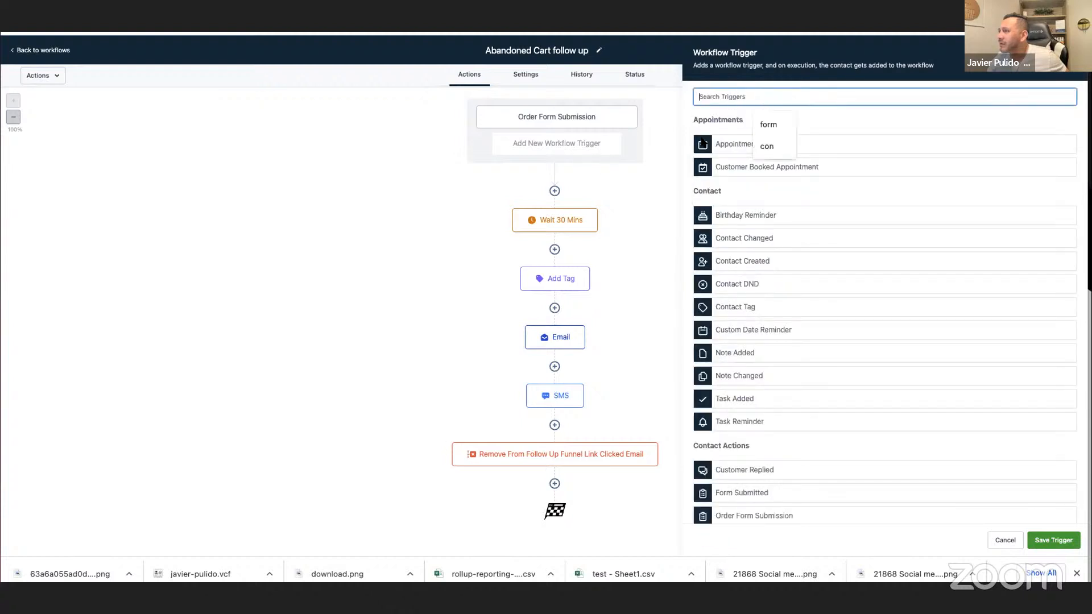
click(768, 124)
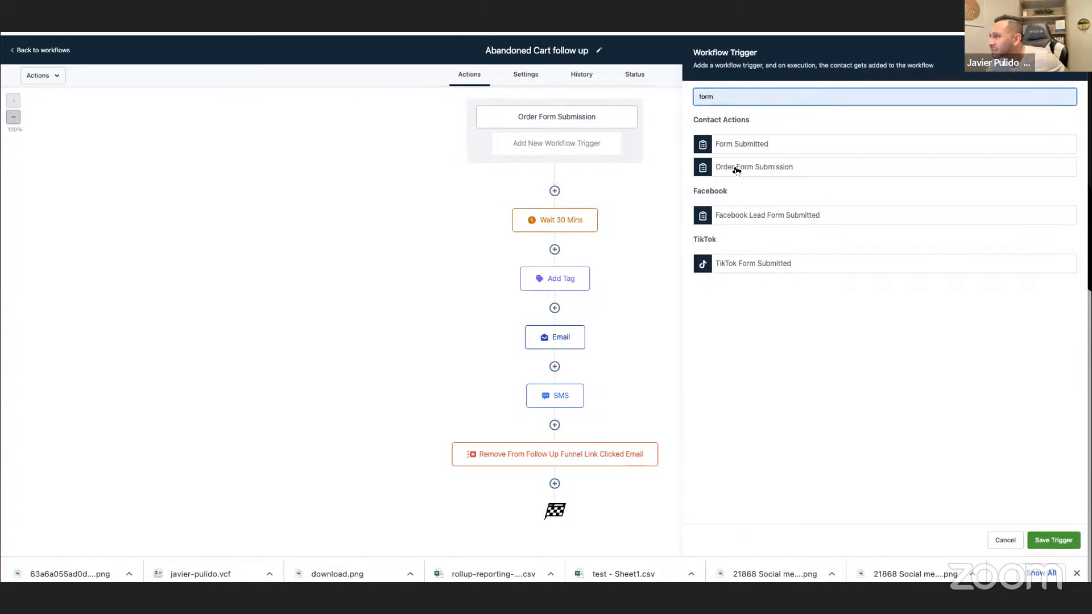
click(737, 169)
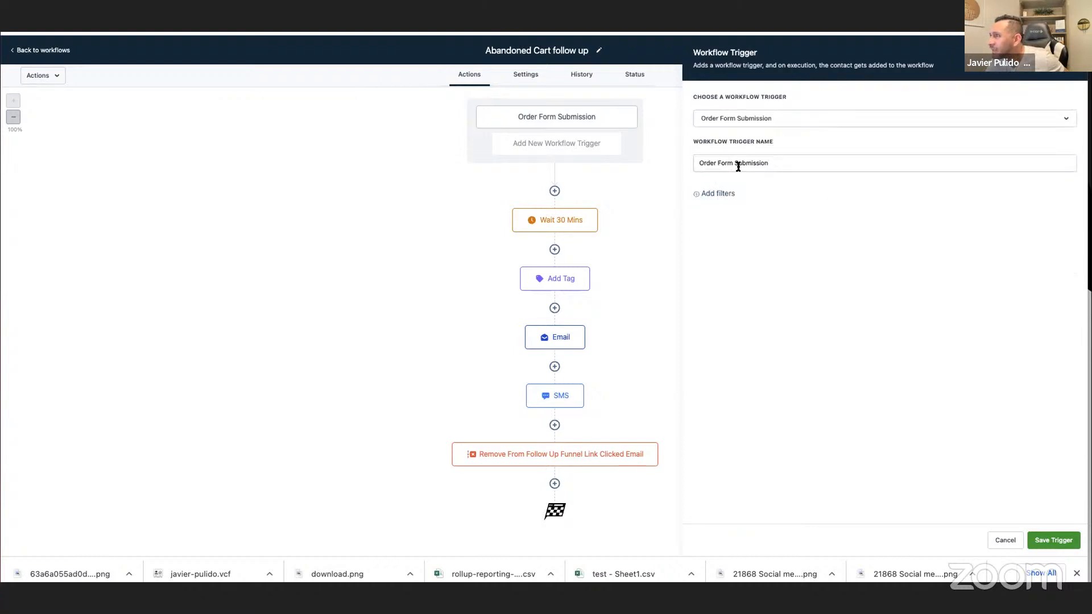
click(725, 160)
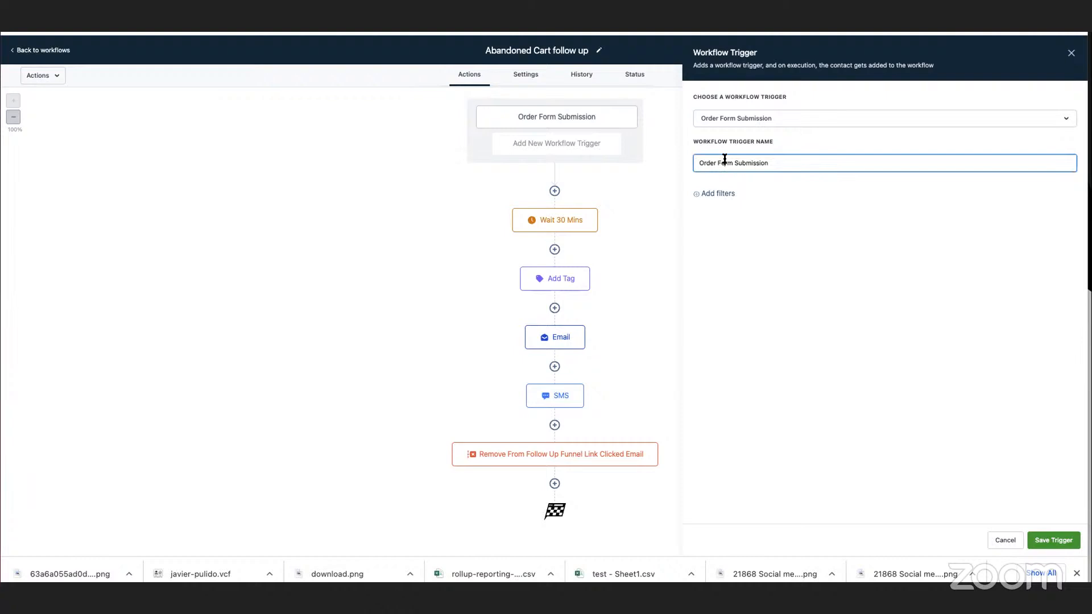
Examine the standard and custom filter fields offered for the new Order Form Submission trigger, and discard the trigger.
click(715, 189)
click(739, 205)
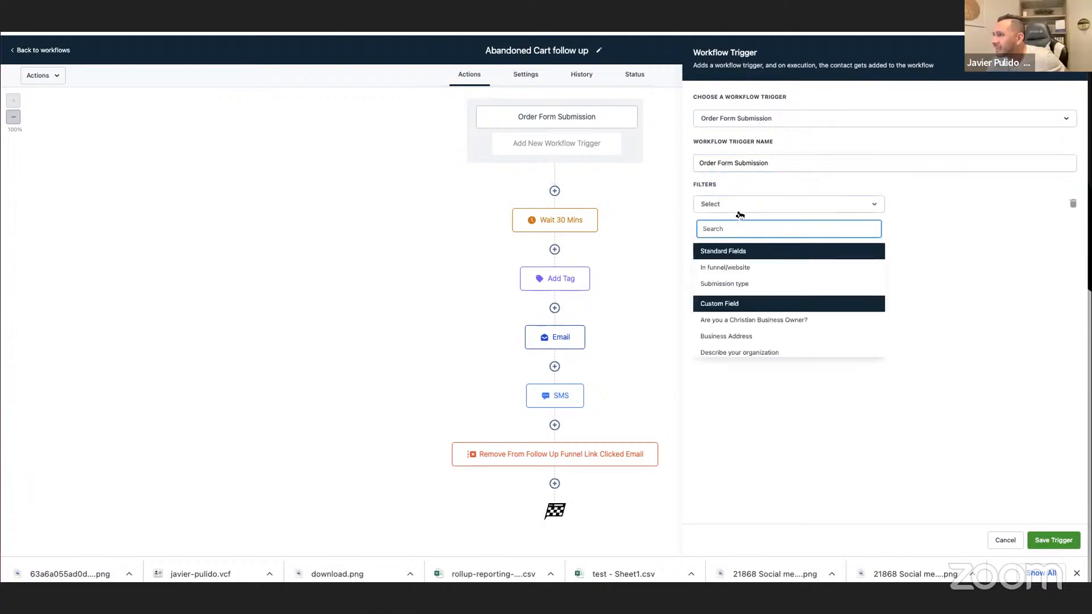
scroll(780, 276, down, 2)
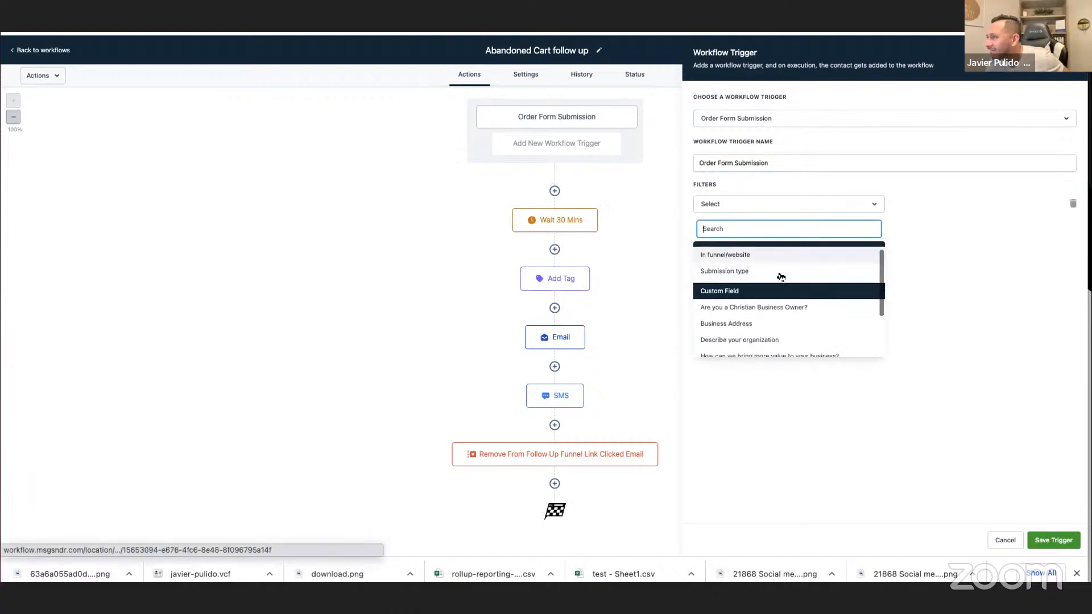
scroll(781, 277, down, 1)
scroll(780, 277, up, 3)
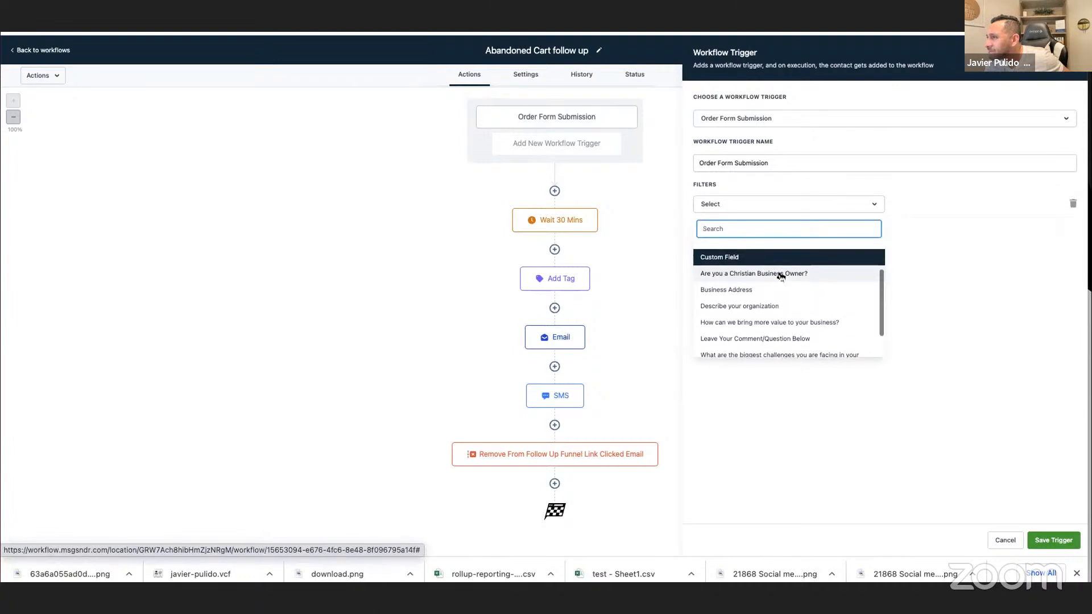
scroll(785, 276, down, 3)
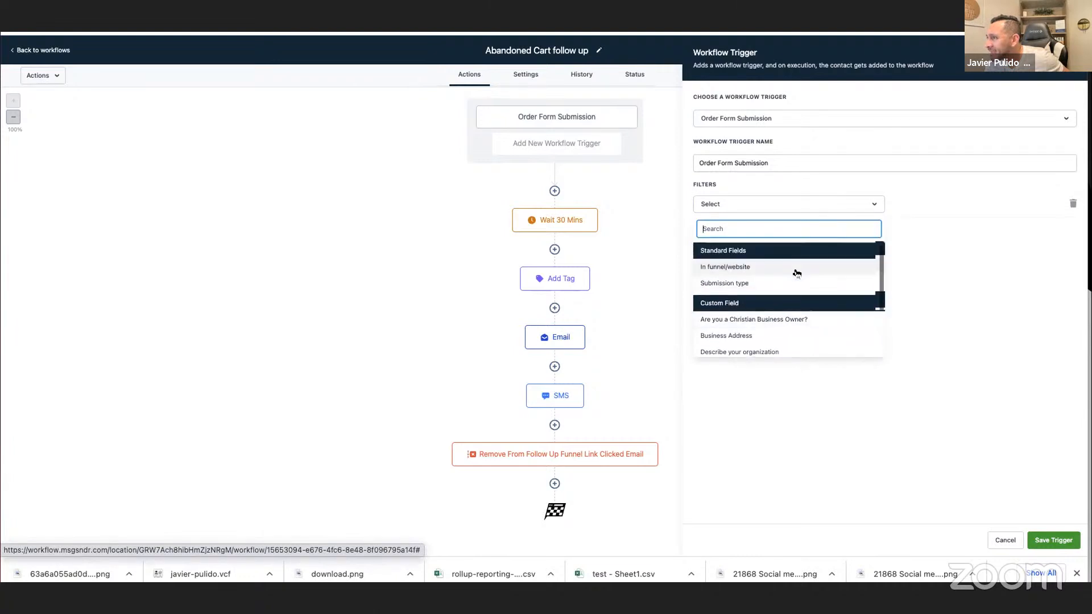
scroll(797, 274, down, 1)
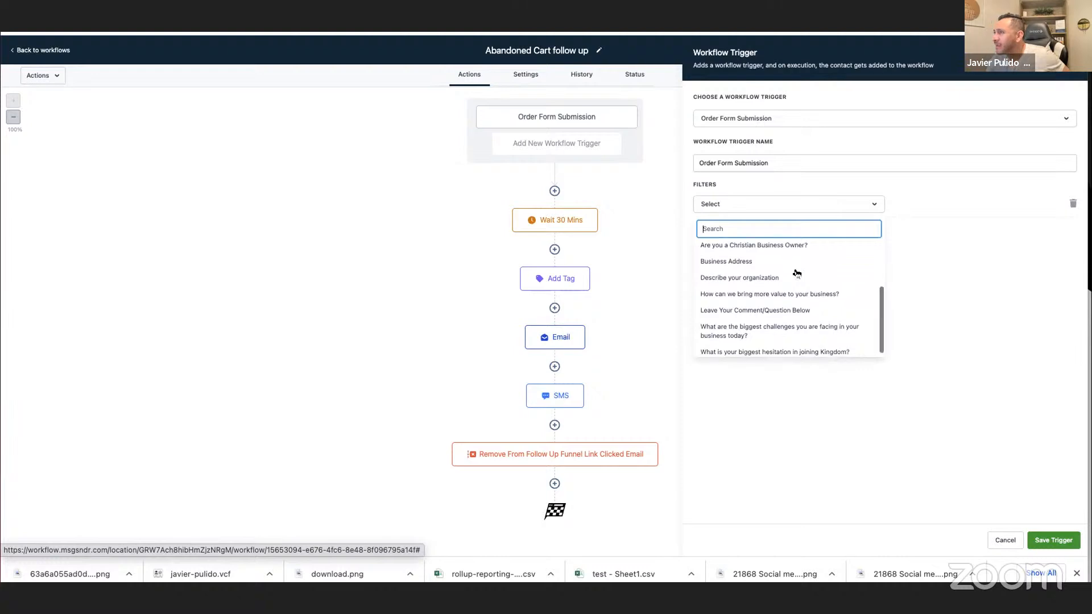
click(979, 245)
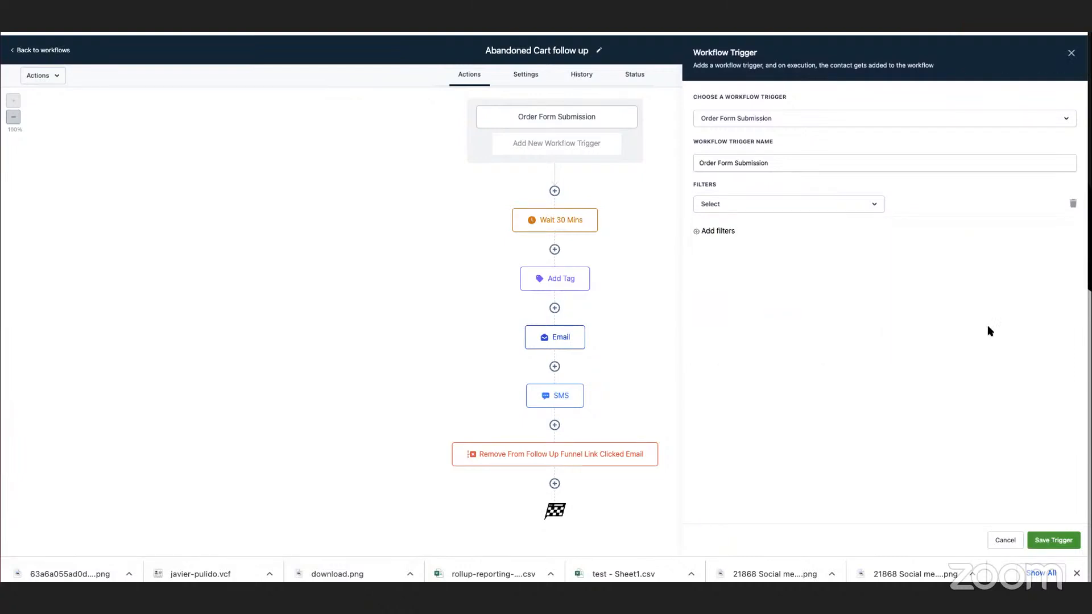
click(1005, 540)
Review the MAIN G7 Cold Leads workflow, and the logs and actions of the Follow up after funnel link was clicked in Email workflow.
key(ctrl+Tab)
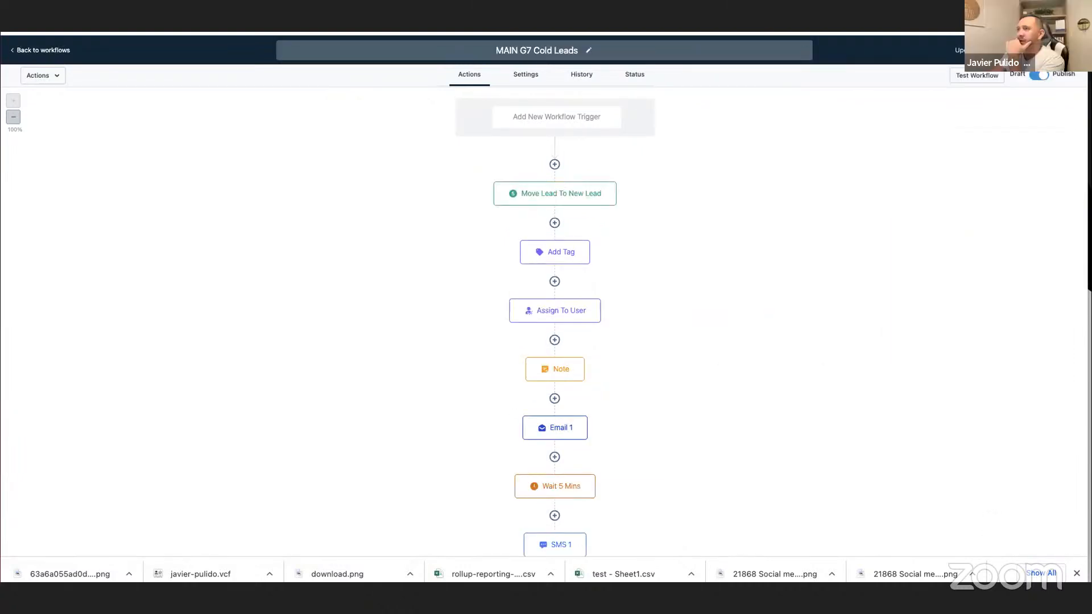
key(ctrl+shift+Tab)
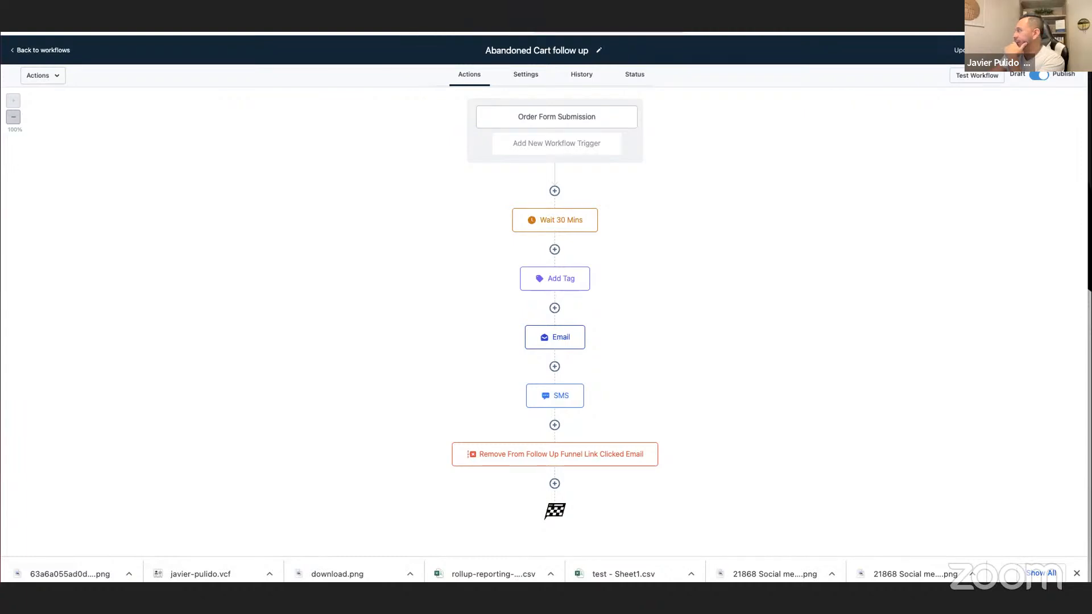
key(ctrl+Tab)
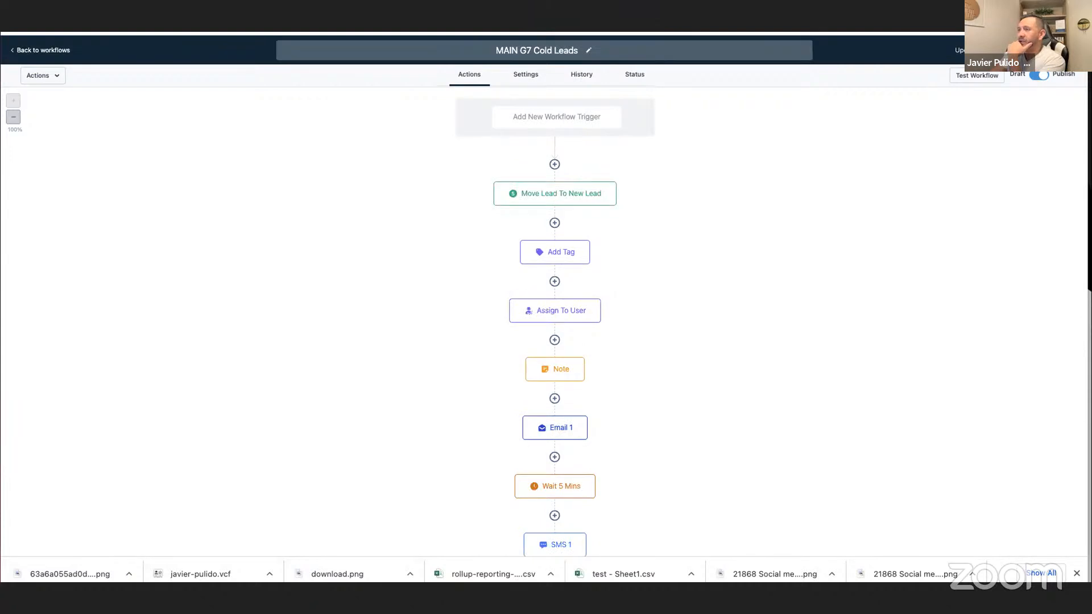
key(ctrl+Tab)
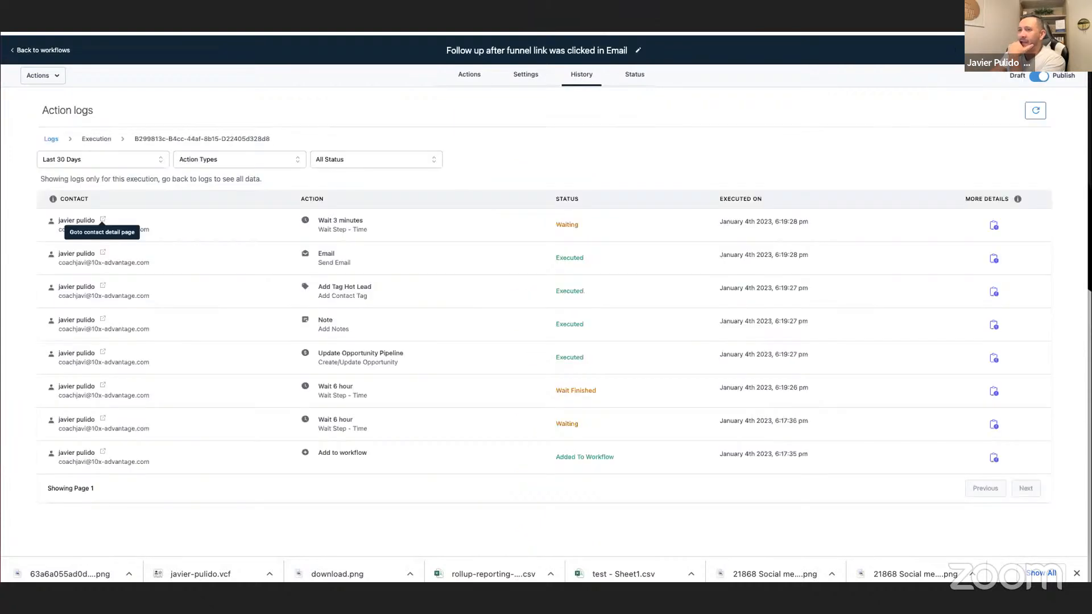
click(468, 76)
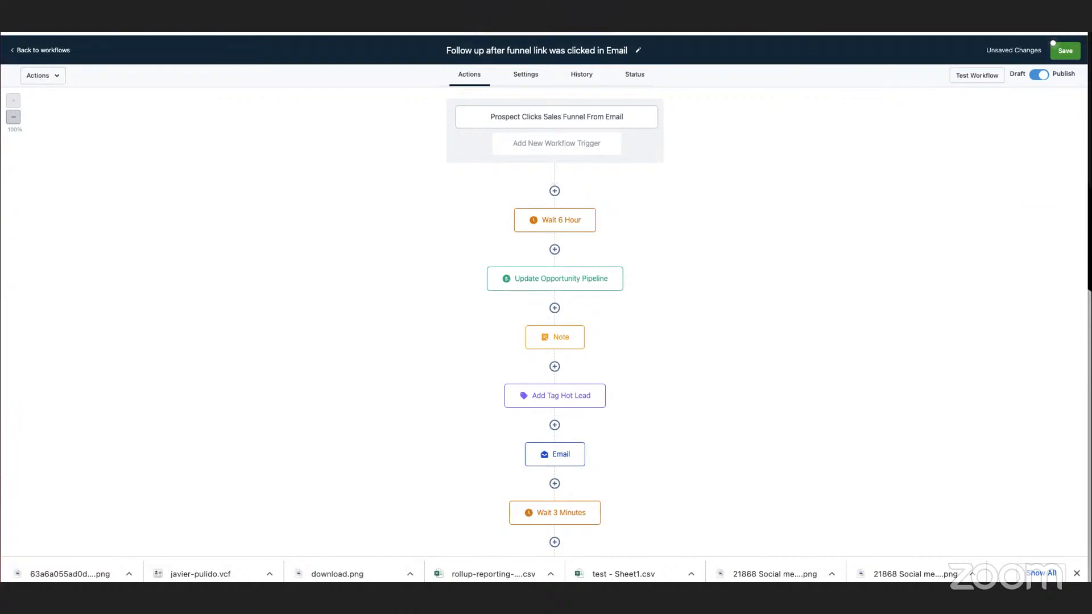
Return to the full list of support tickets and open the ticket about the funnel link follow-up workflow.
click(369, 32)
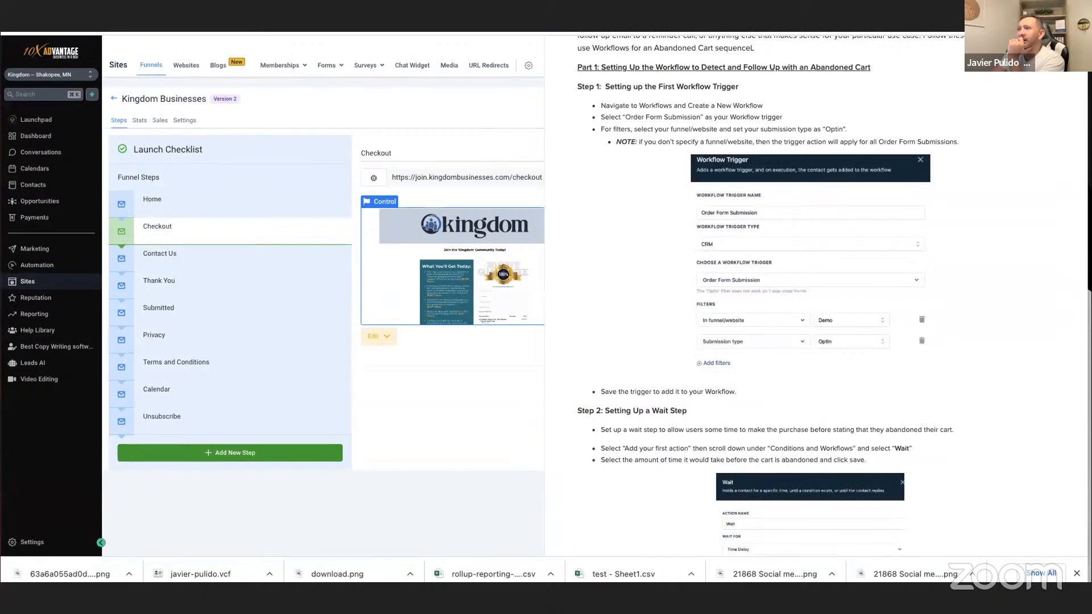
click(318, 32)
click(19, 140)
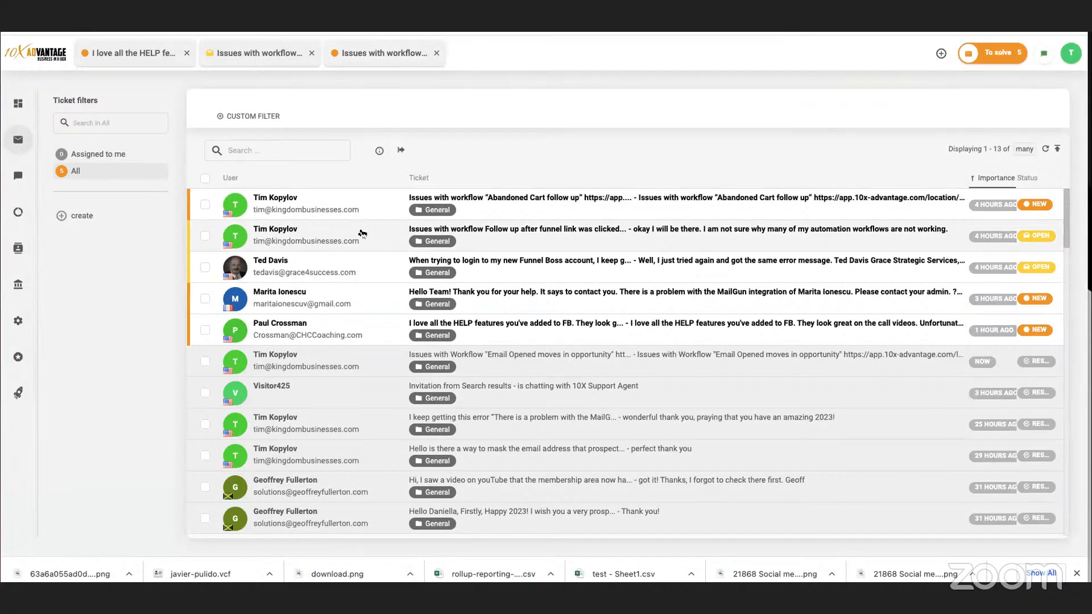
click(362, 233)
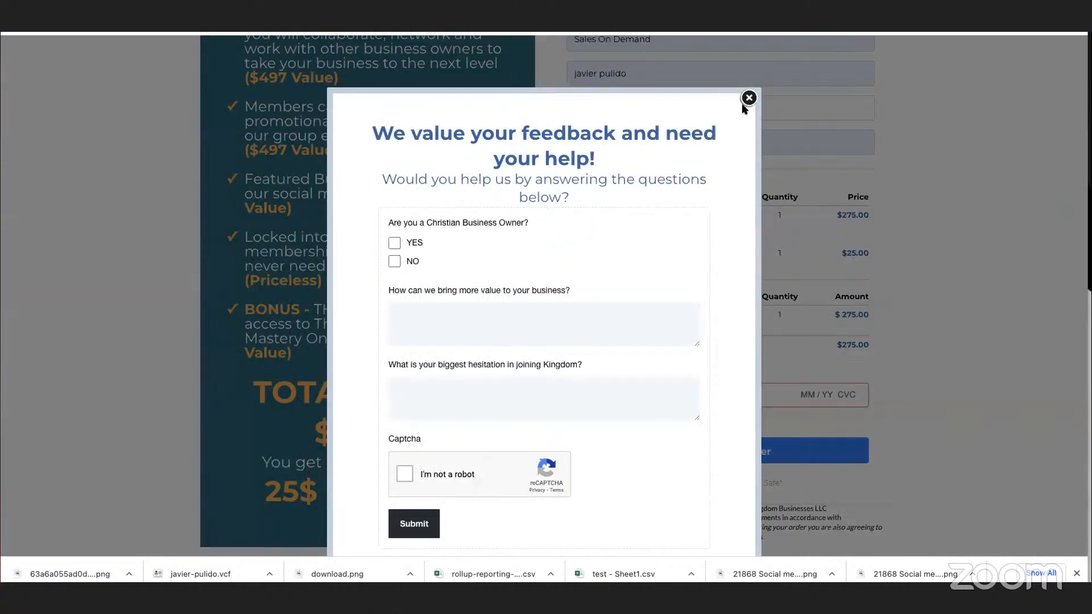
Close the feedback popup on the Kingdom checkout page and check the registration and plan details.
click(746, 99)
scroll(710, 135, up, 5)
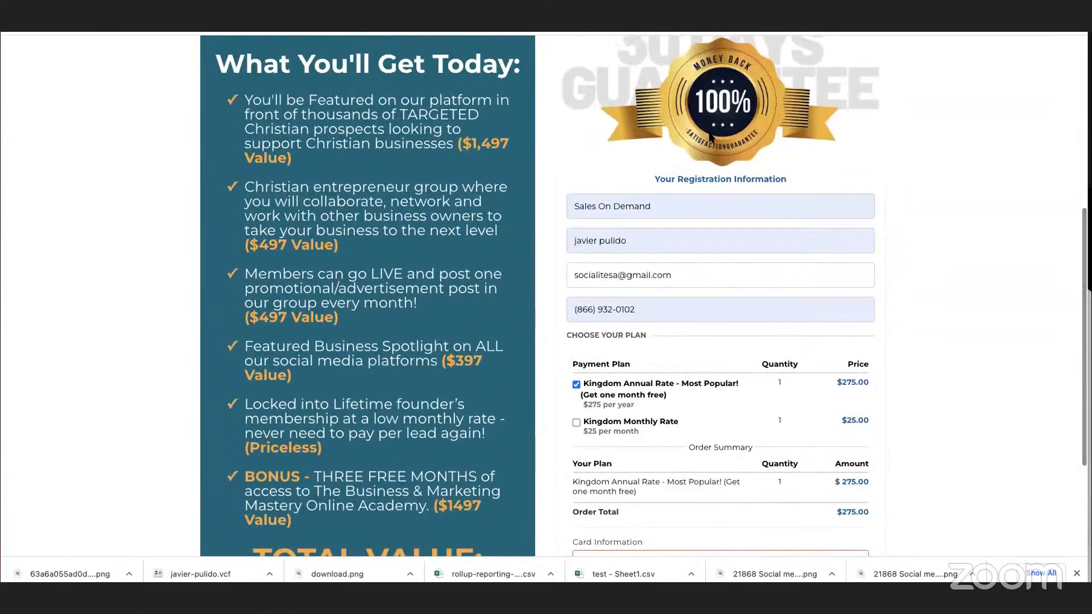
scroll(708, 136, down, 2)
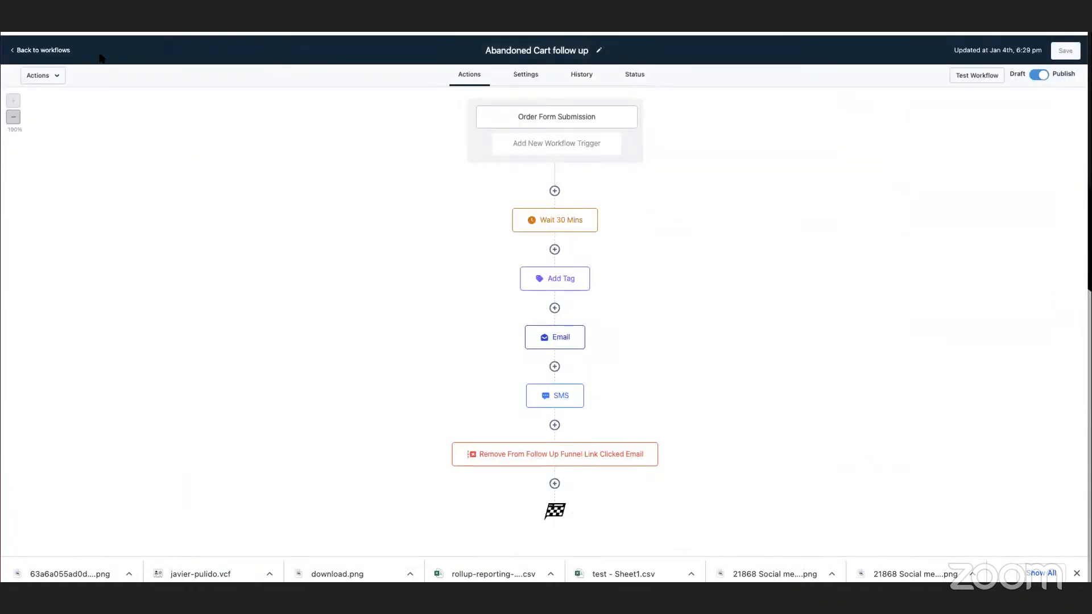
Go back to the complete workflow list, search for "cta" and open the CTA clicked in Kingdom Sales Funnel workflow.
click(68, 50)
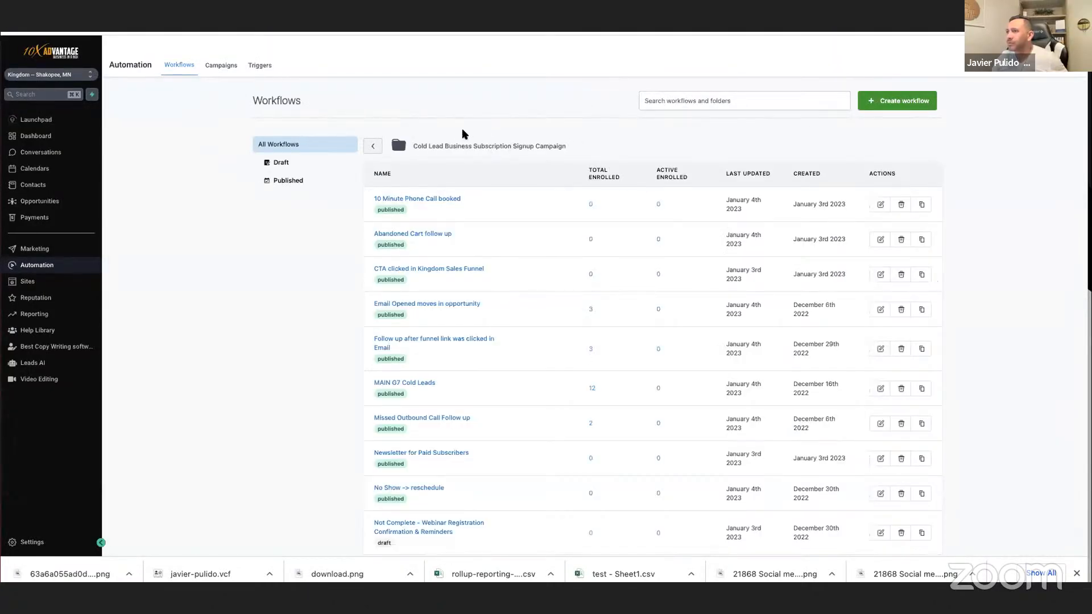
click(372, 145)
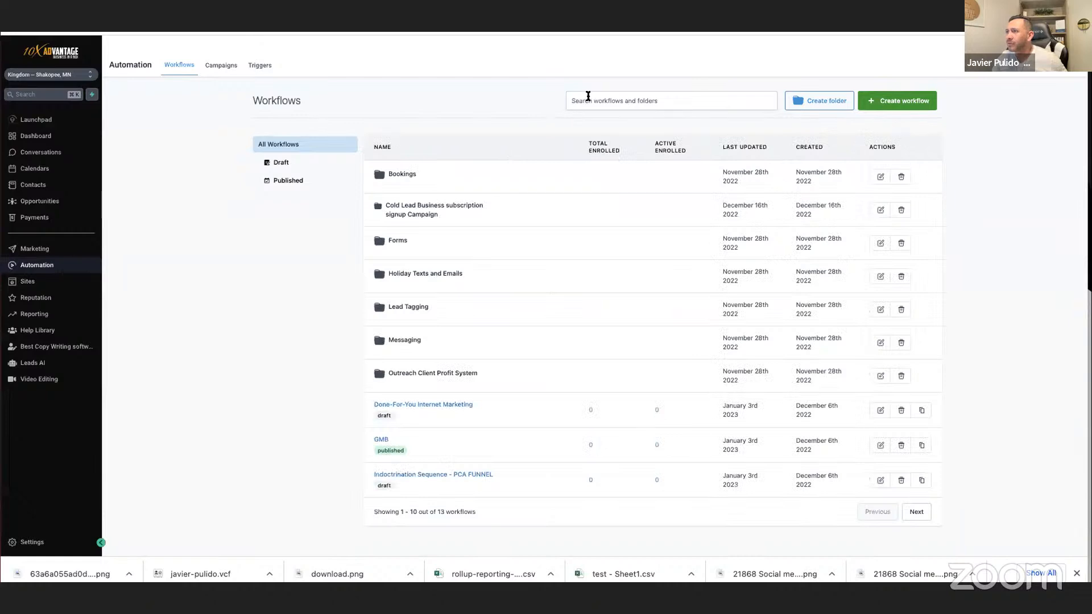
click(587, 96)
text(cta)
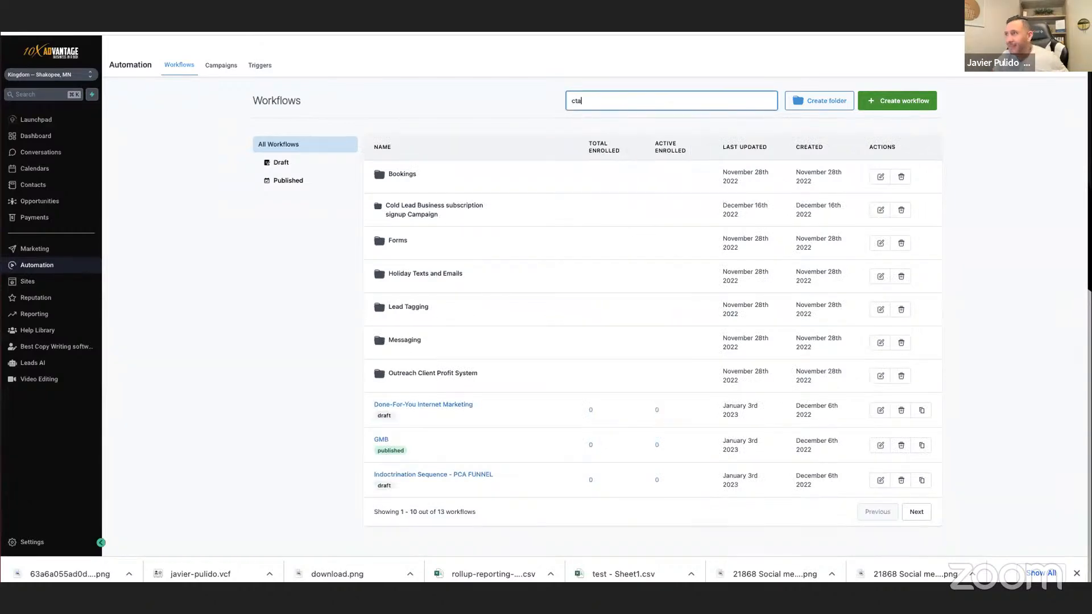
click(431, 171)
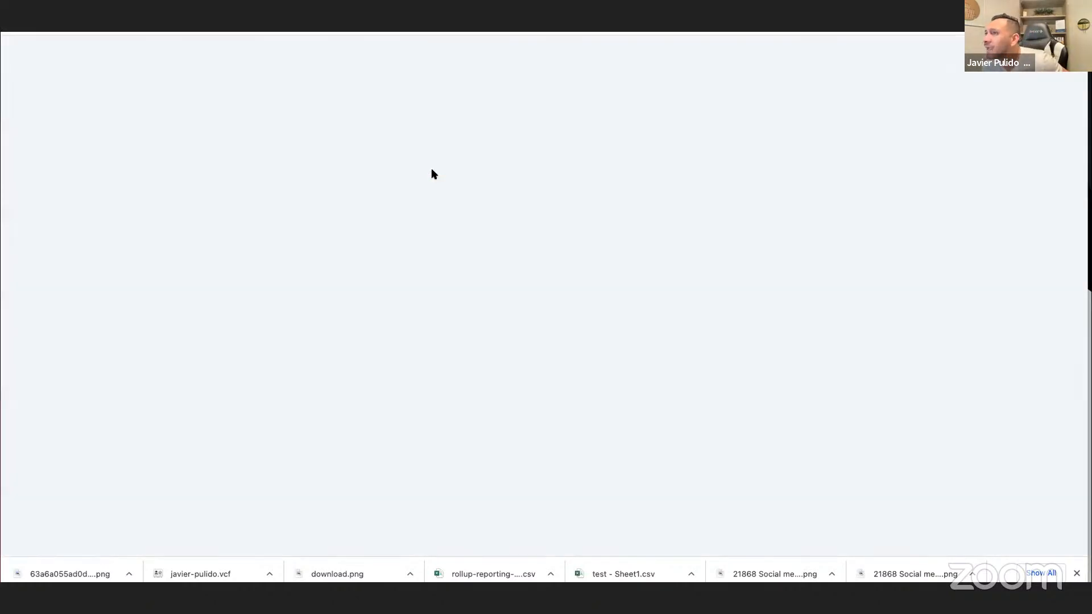
Check the CTA workflow's trigger filters and opportunity action, and turn on Allow Multiple for its contacts.
click(586, 116)
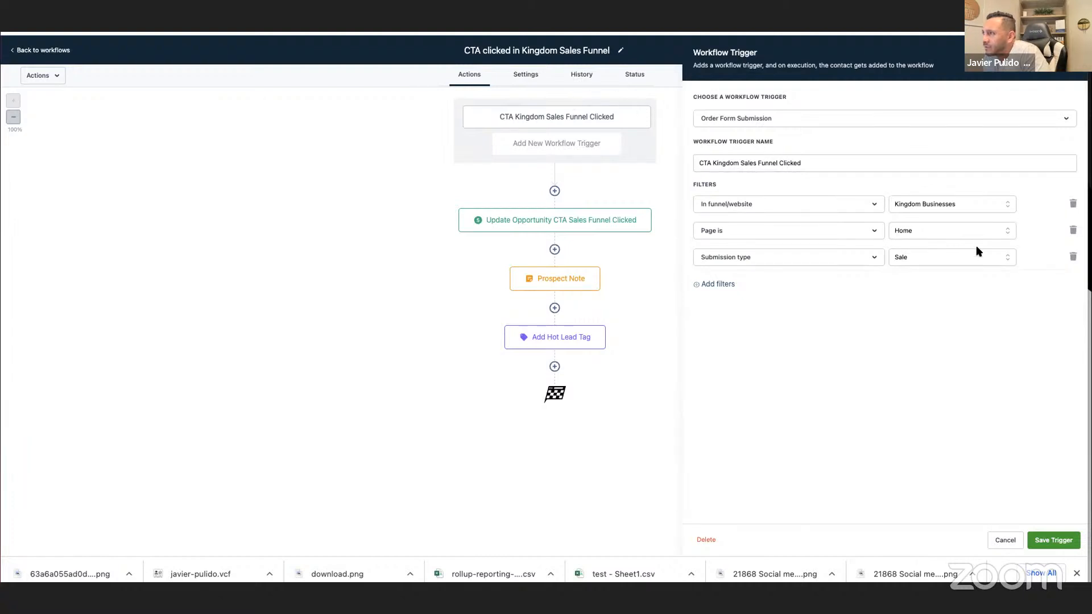
click(568, 225)
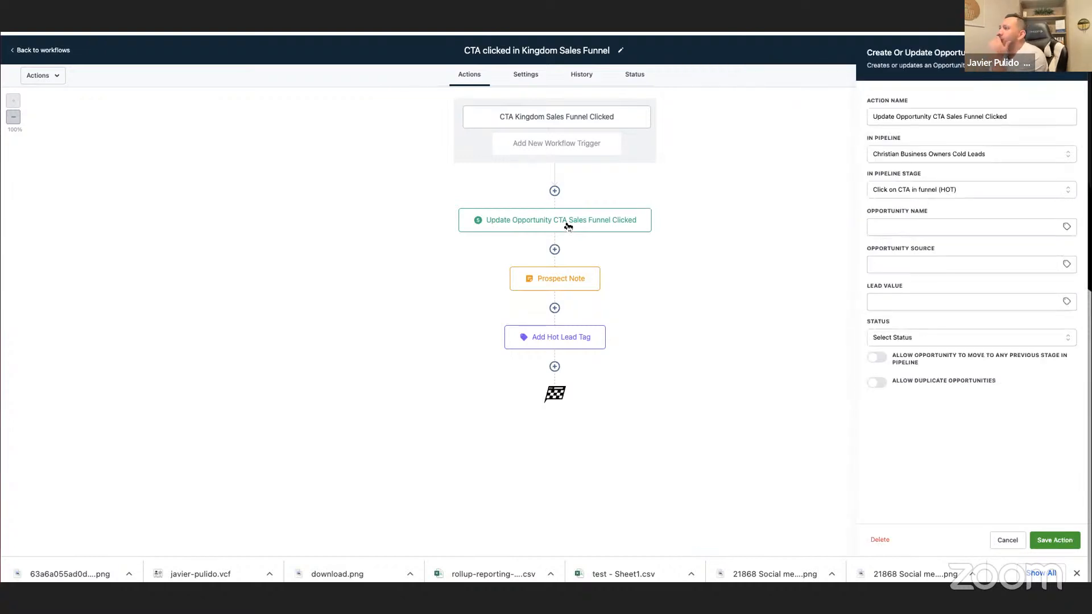
click(524, 81)
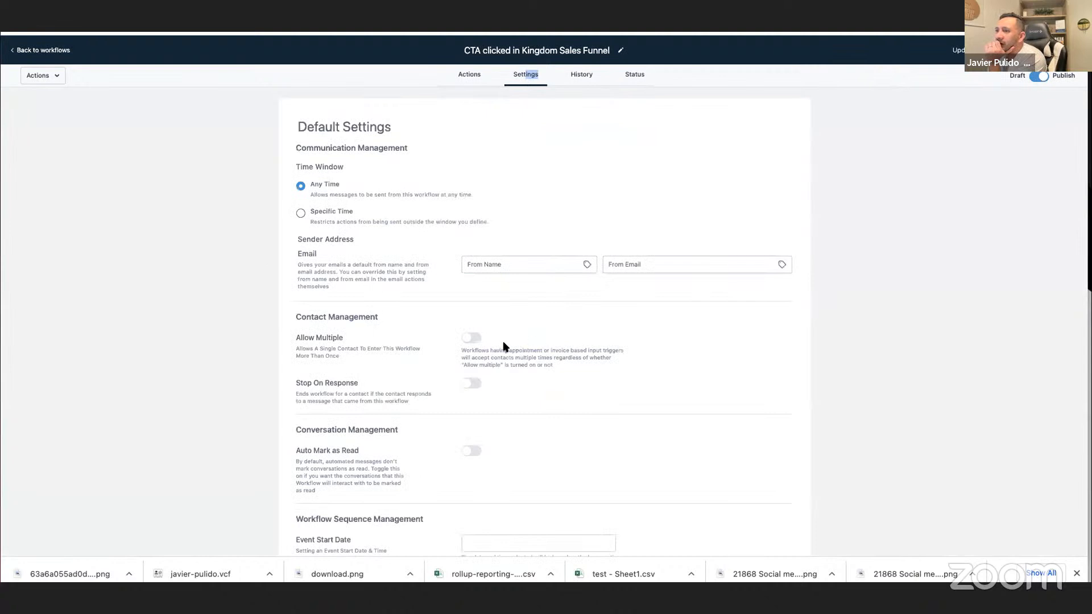
click(469, 338)
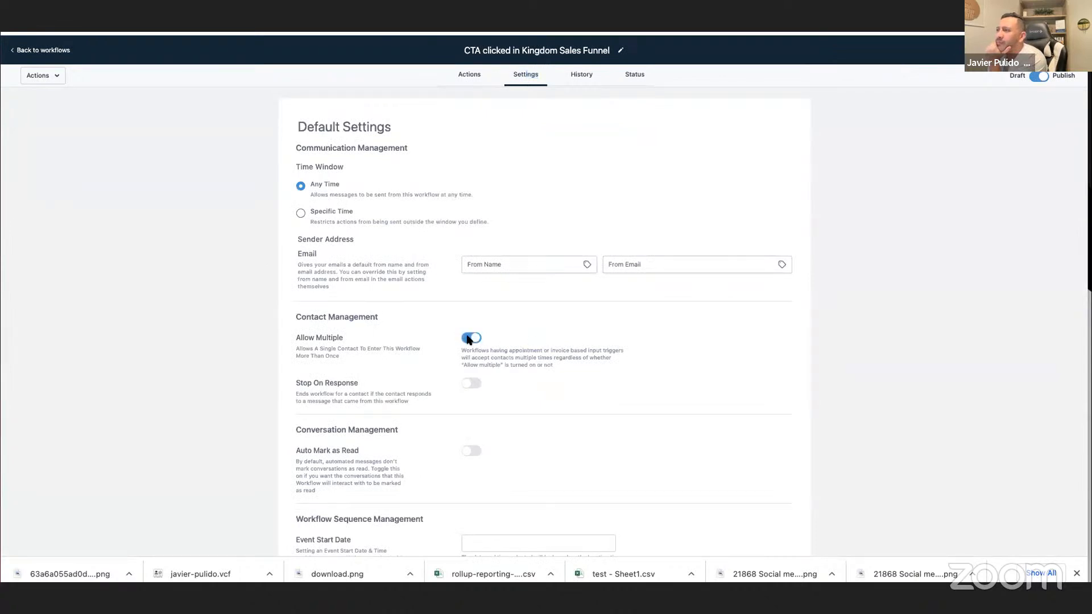
Check the CTA workflow's status list, save the workflow, and open its CTA Kingdom Sales Funnel Clicked trigger.
click(642, 77)
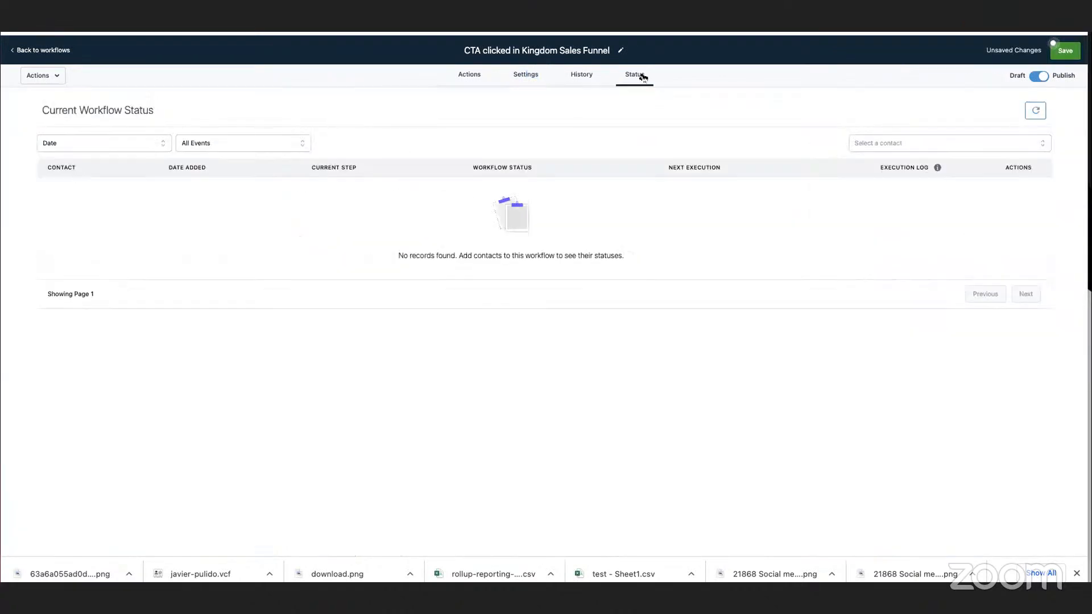
click(1058, 52)
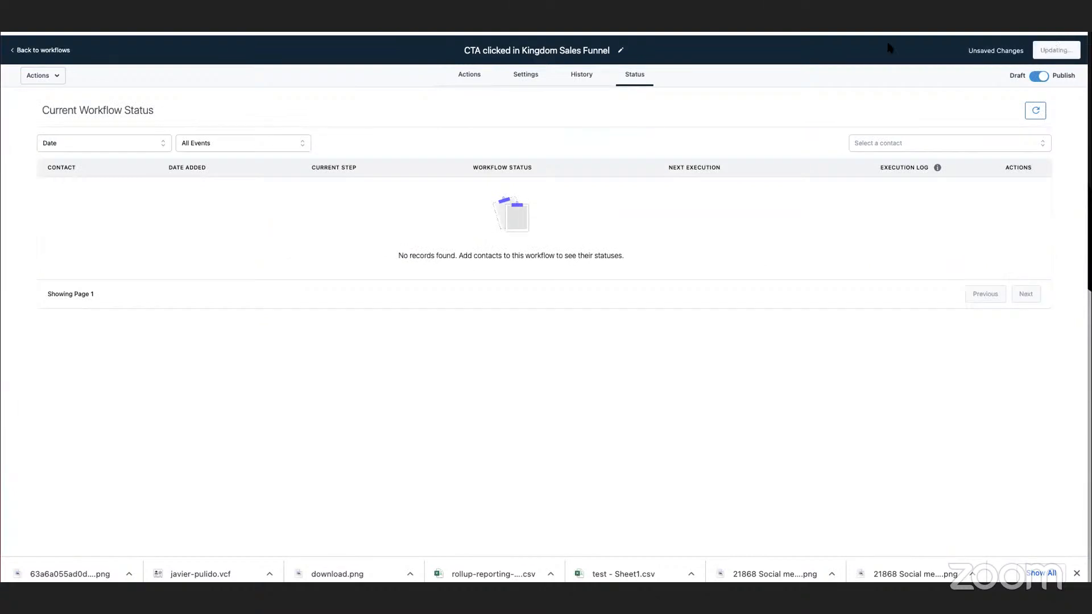
click(471, 77)
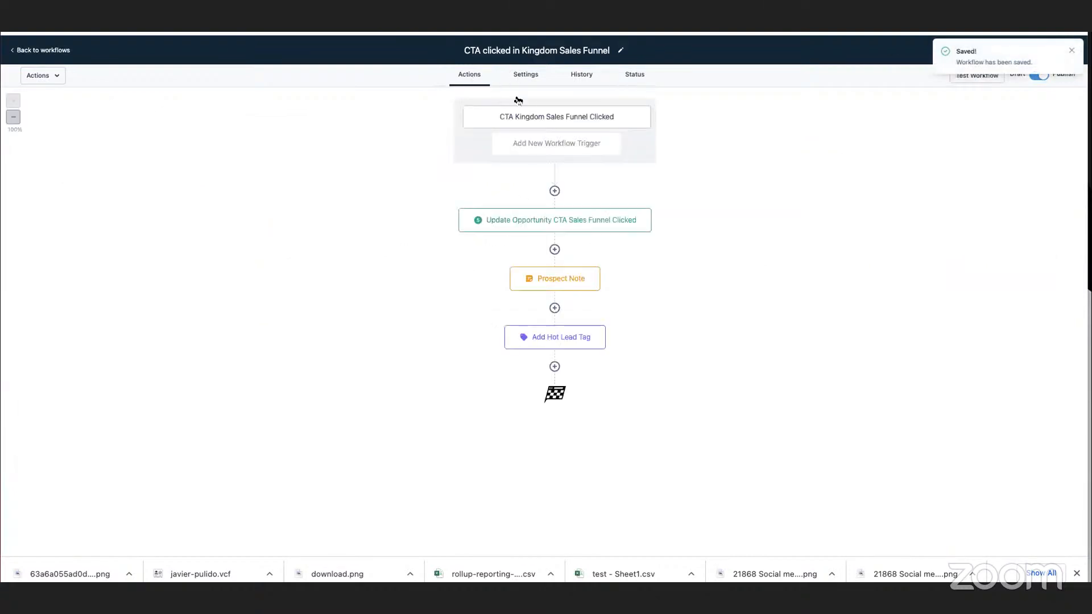
click(595, 117)
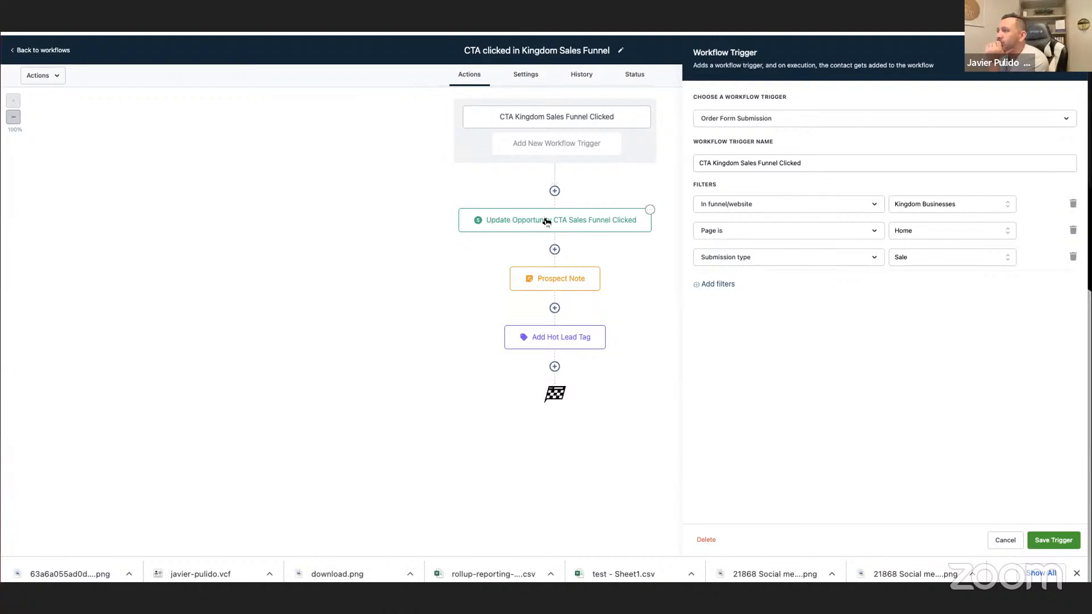
Switch to the Kingdom checkout page and review its registration details, plan choices and order summary.
click(528, 16)
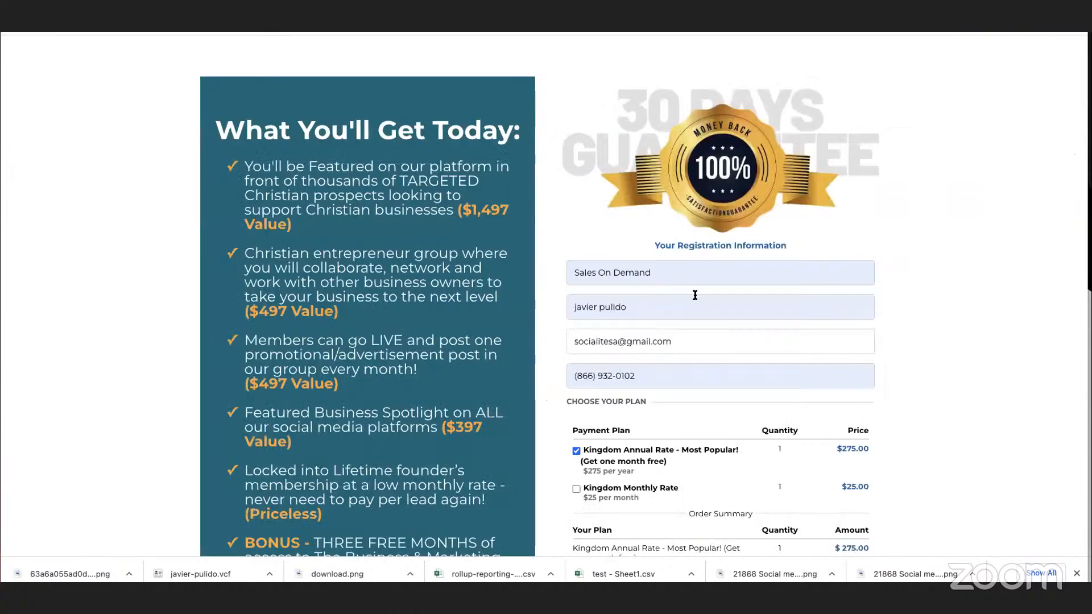
scroll(694, 294, down, 5)
scroll(708, 416, up, 4)
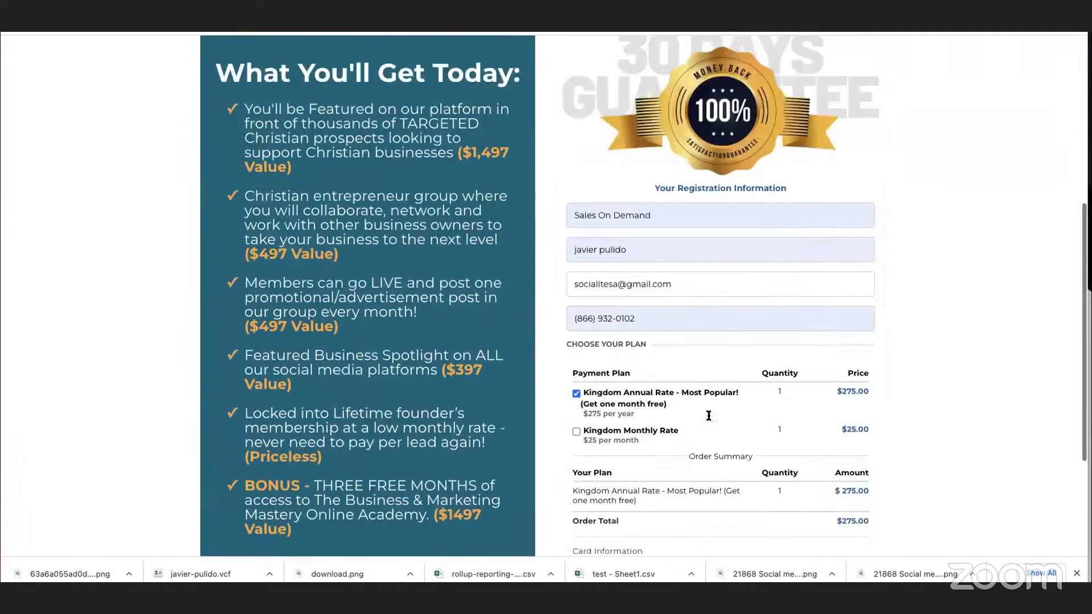
scroll(709, 416, up, 6)
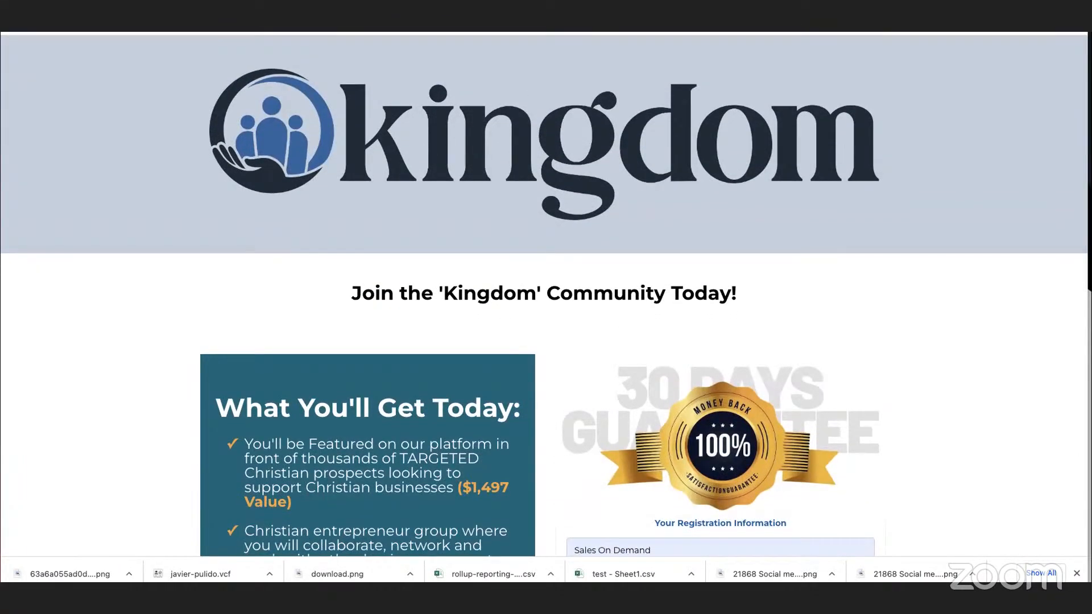
text(https://join.kingdombusinesses.com/)
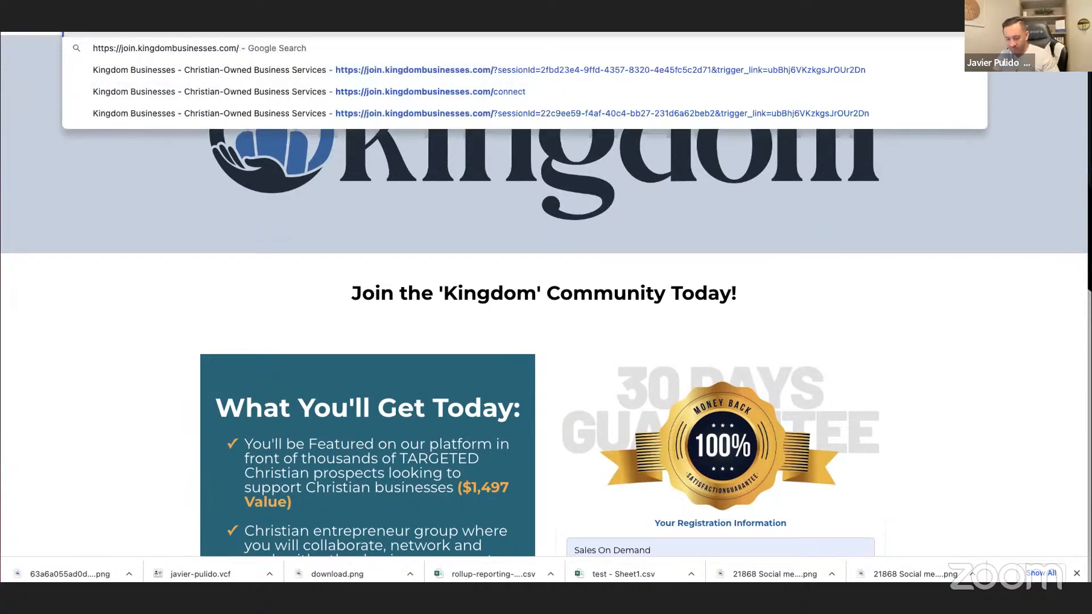
key(Return)
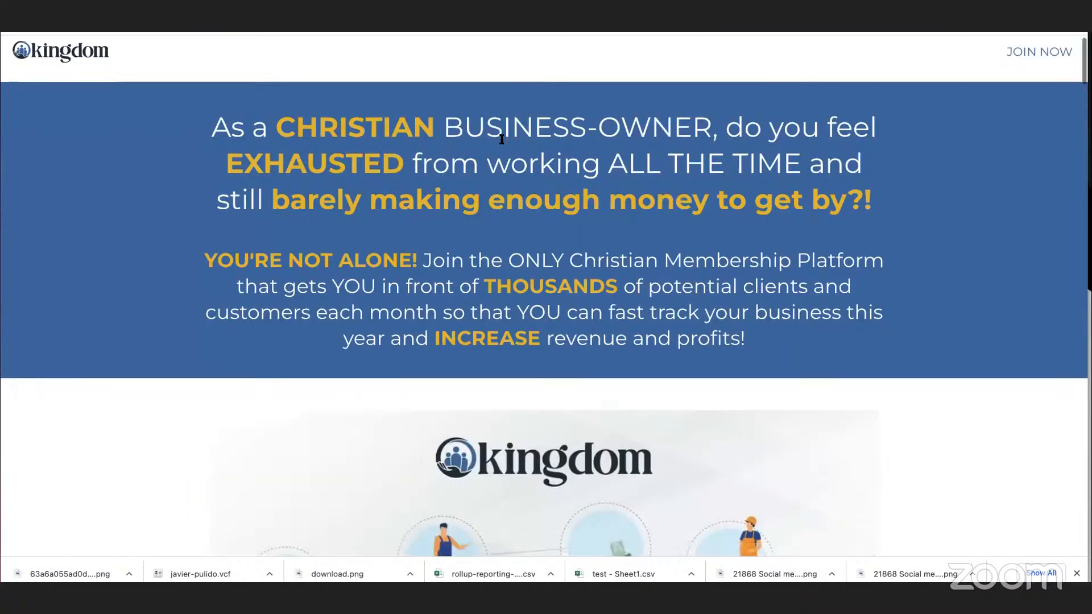
scroll(502, 140, down, 3)
scroll(501, 139, down, 9)
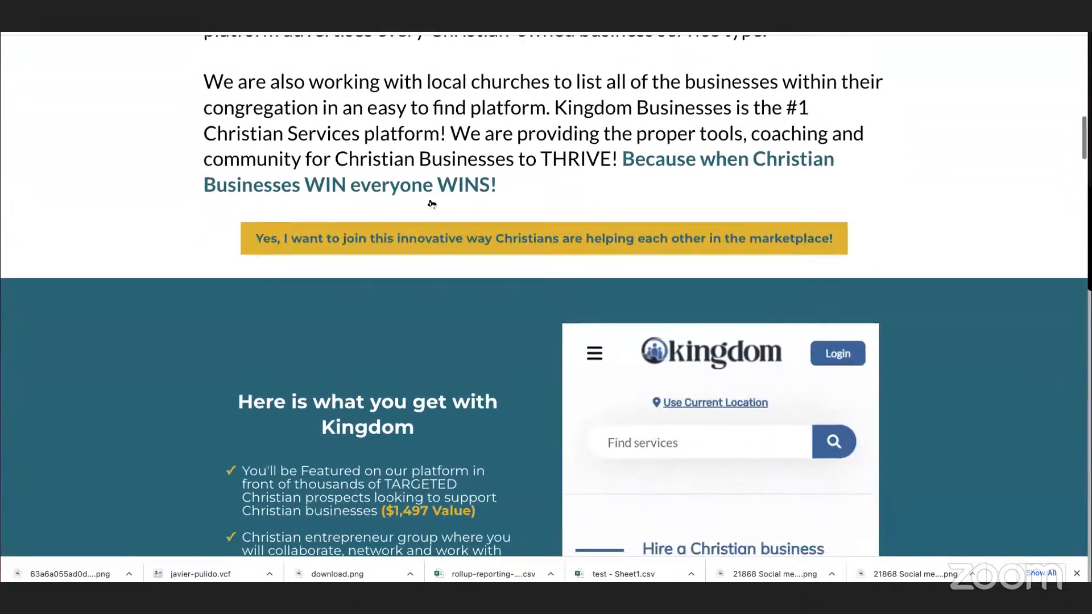
click(422, 238)
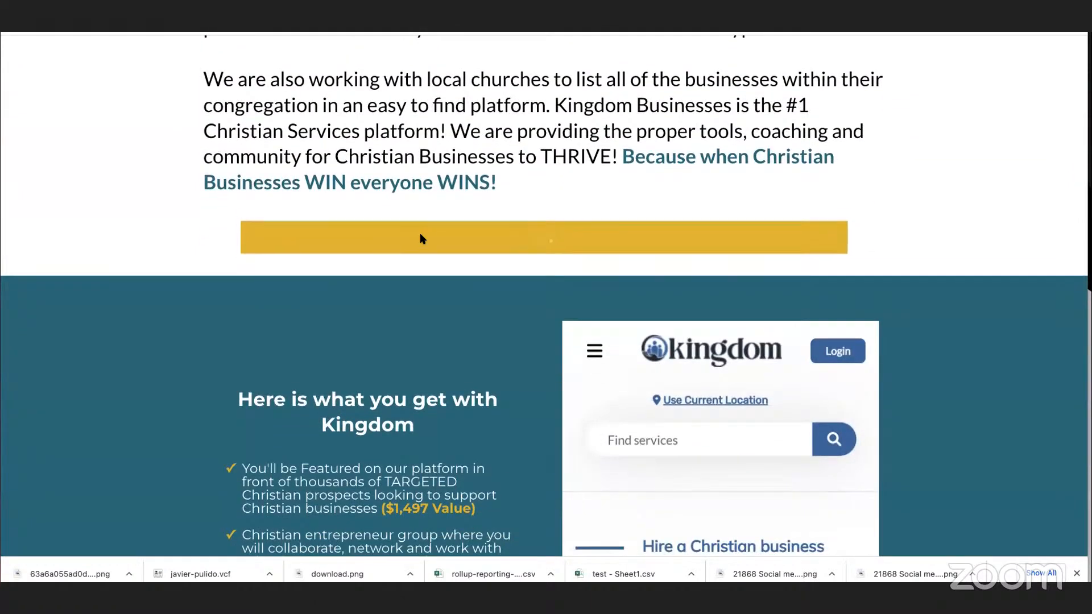
scroll(458, 224, down, 8)
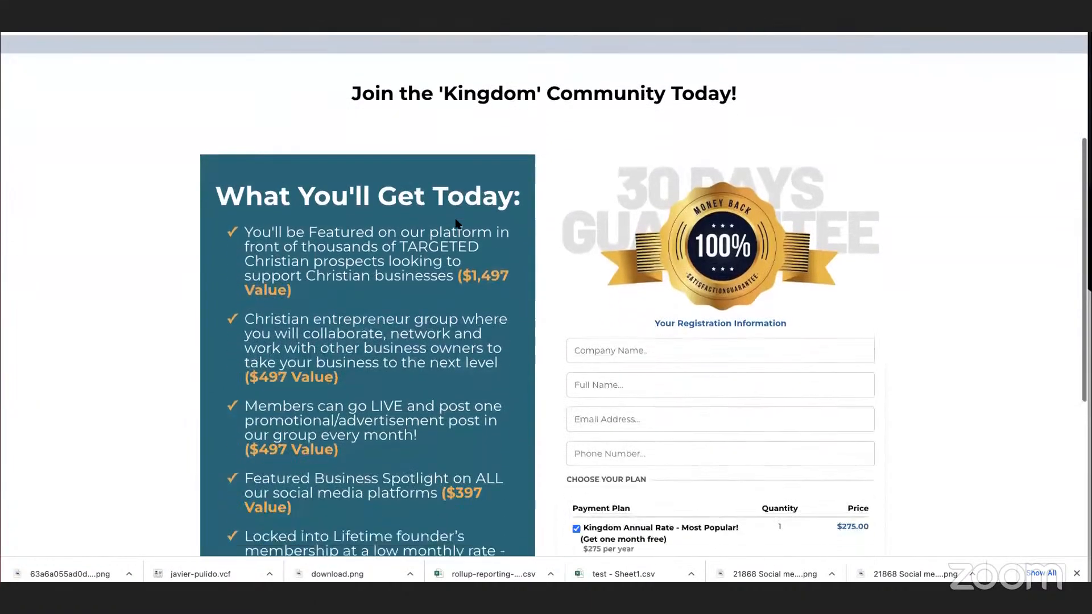
scroll(458, 223, up, 8)
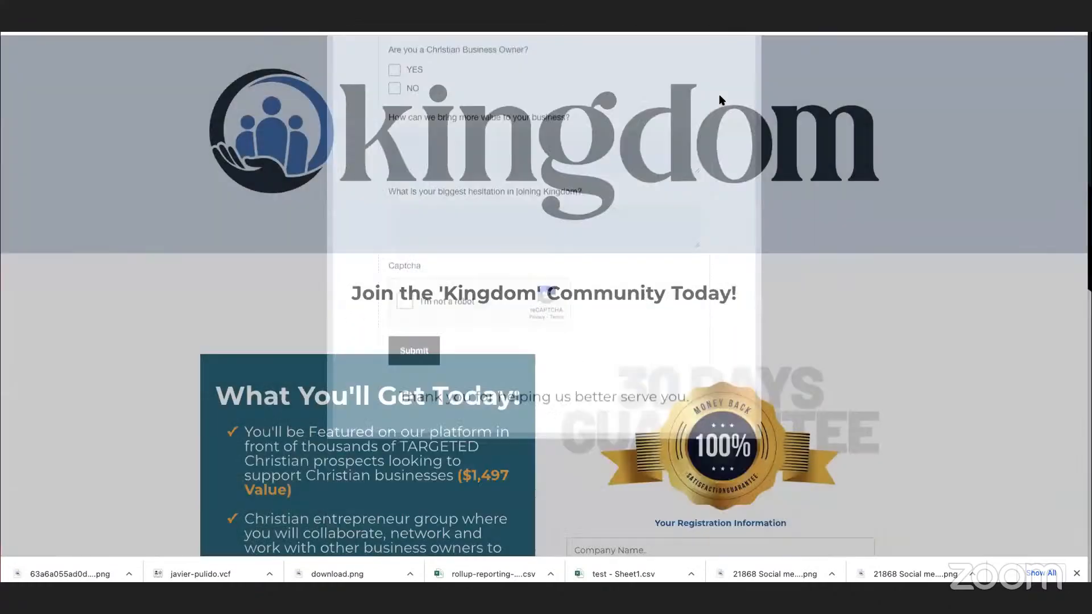
click(749, 98)
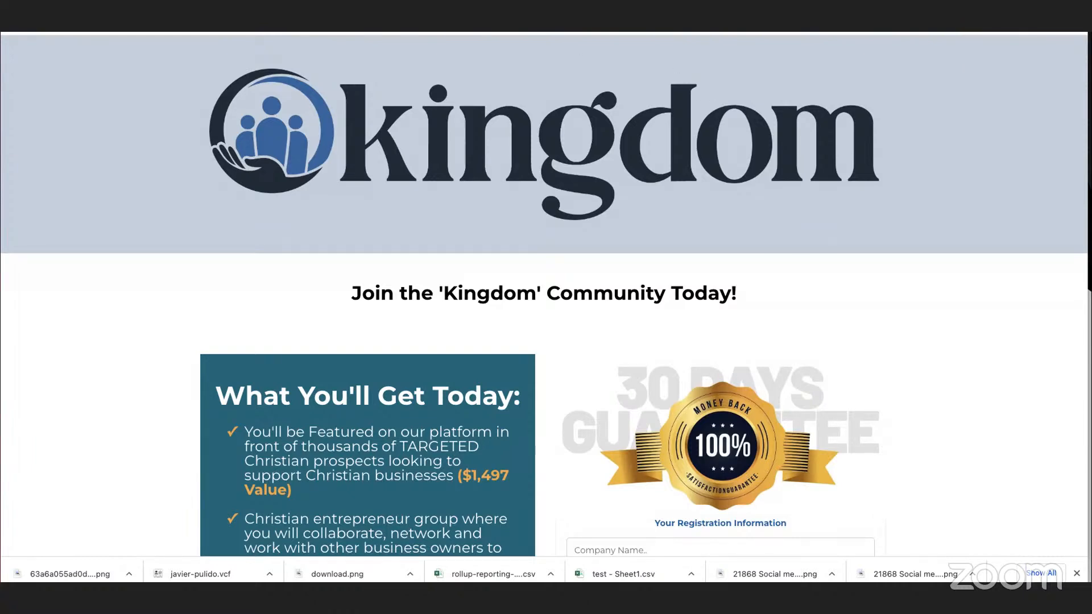
Return to the Kingdom home page, compare its call-to-action buttons, and follow "Join now for only $25 a month".
key(super+Left)
scroll(680, 268, up, 15)
scroll(680, 270, down, 10)
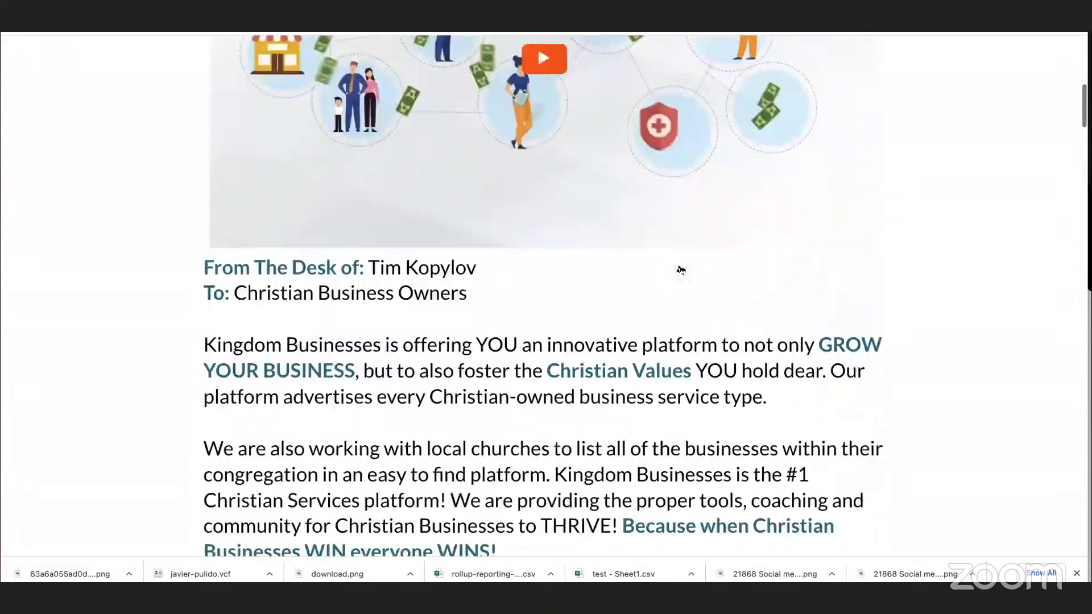
scroll(681, 269, down, 15)
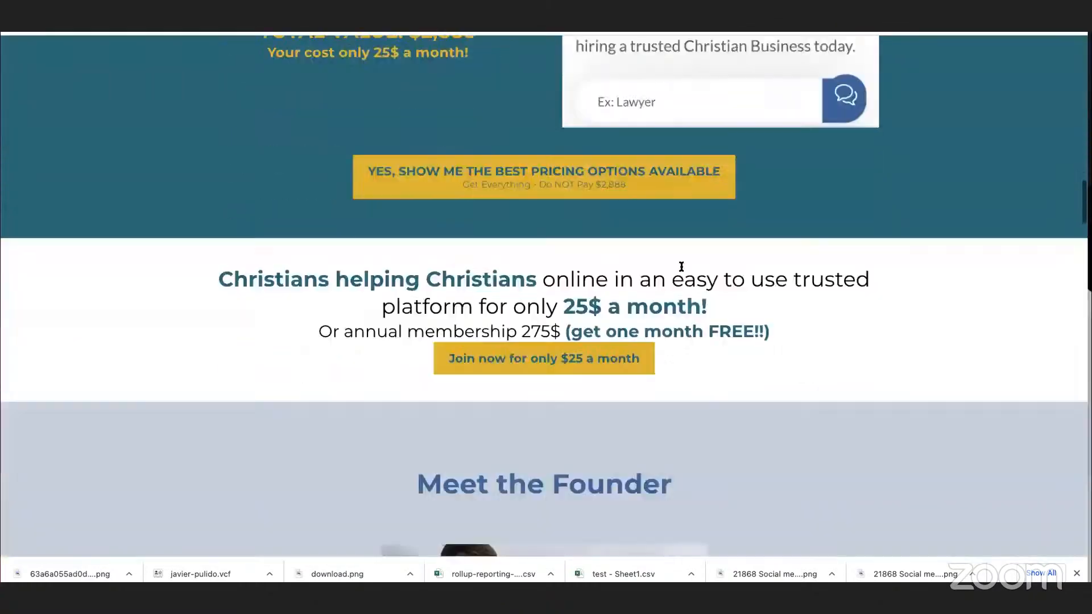
scroll(681, 267, down, 1)
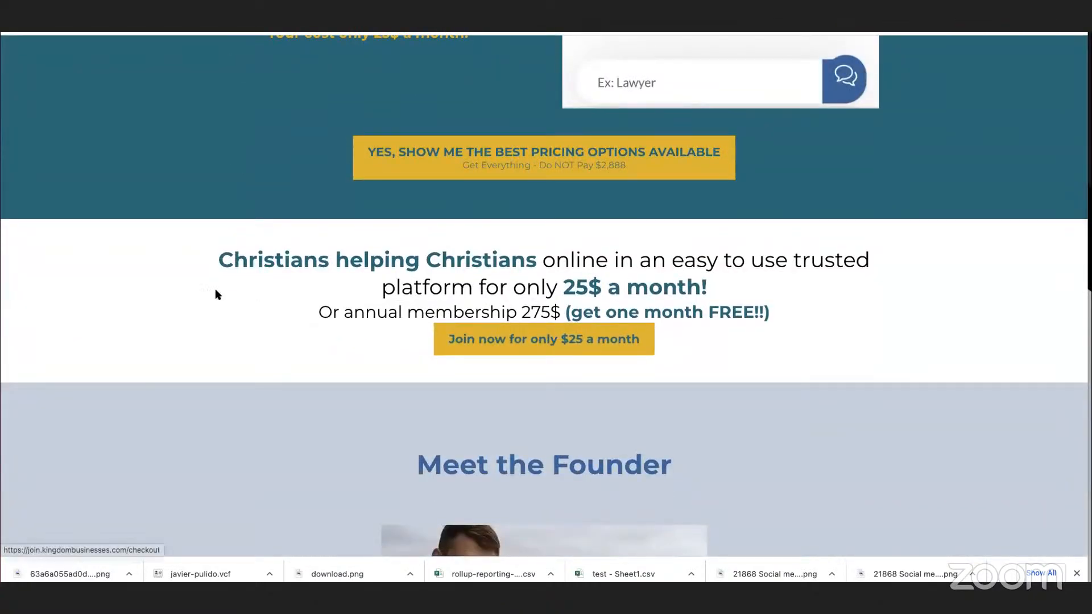
scroll(253, 289, up, 5)
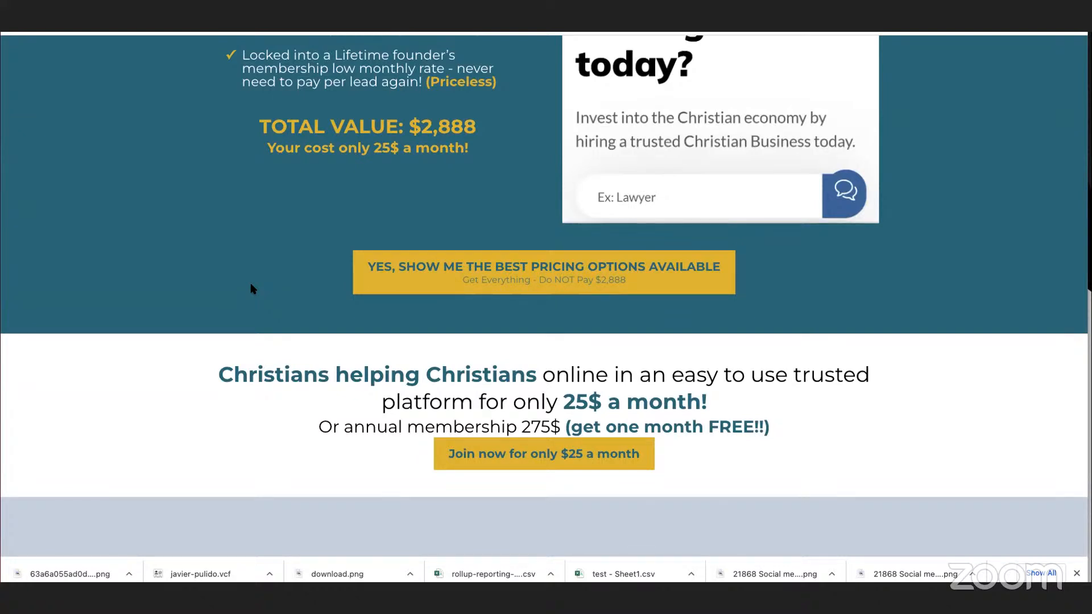
click(533, 454)
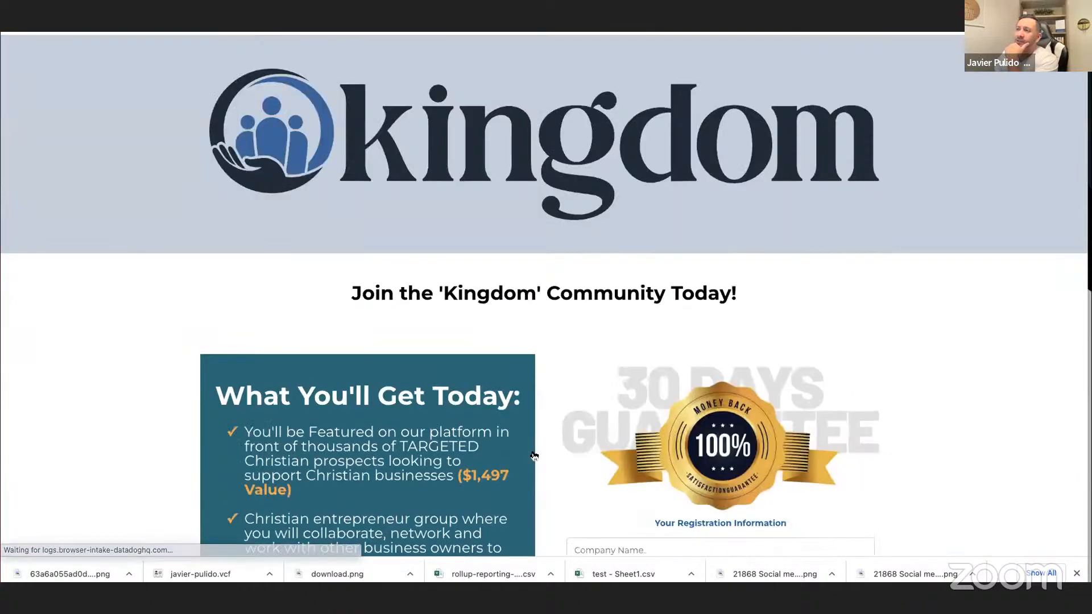
Examine the checkout page's registration fields, payment plans and card information section.
scroll(534, 455, down, 2)
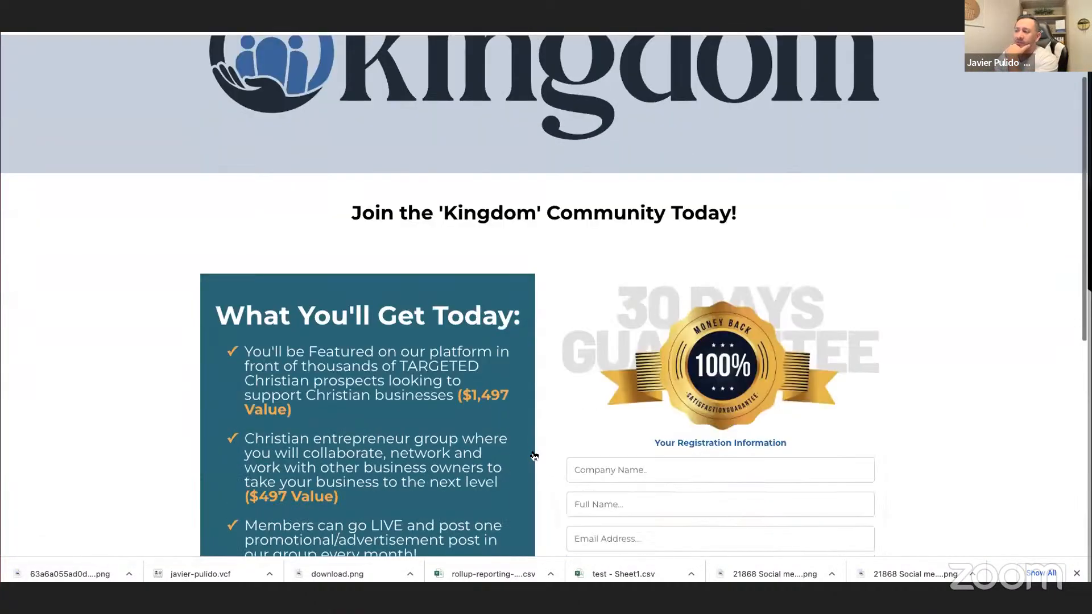
scroll(533, 455, down, 7)
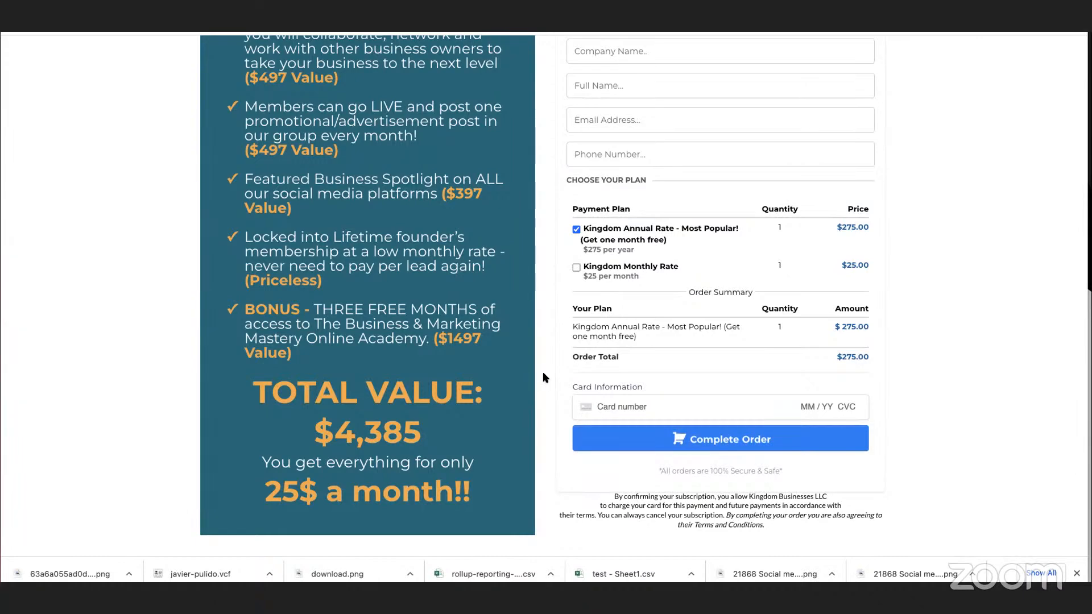
scroll(543, 373, up, 9)
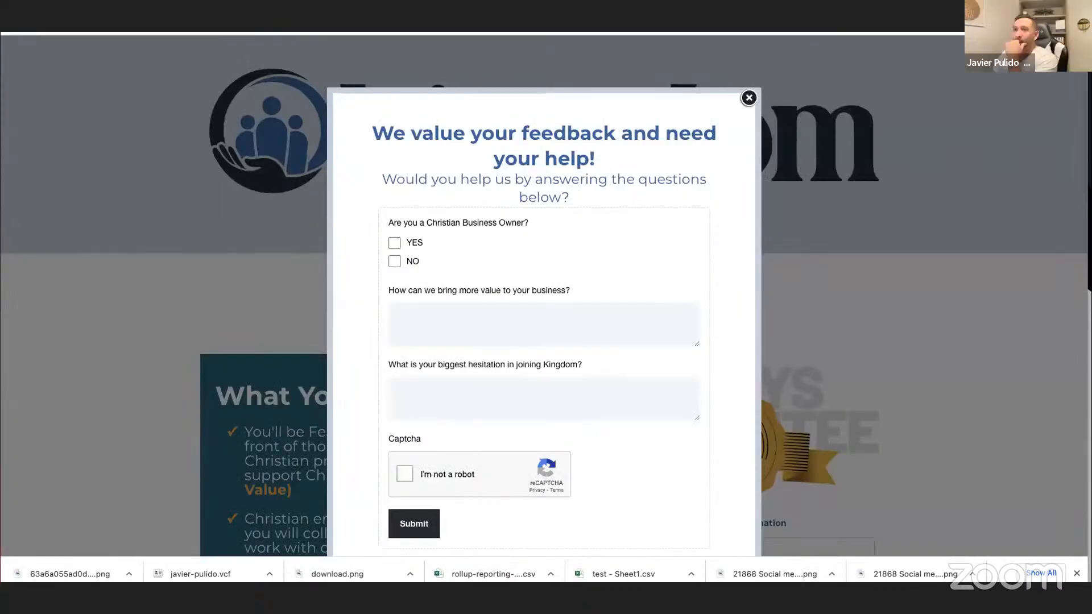
Go back to the Kingdom home page and test the "Yes, I want to join this innovative way" link again.
key(super+[)
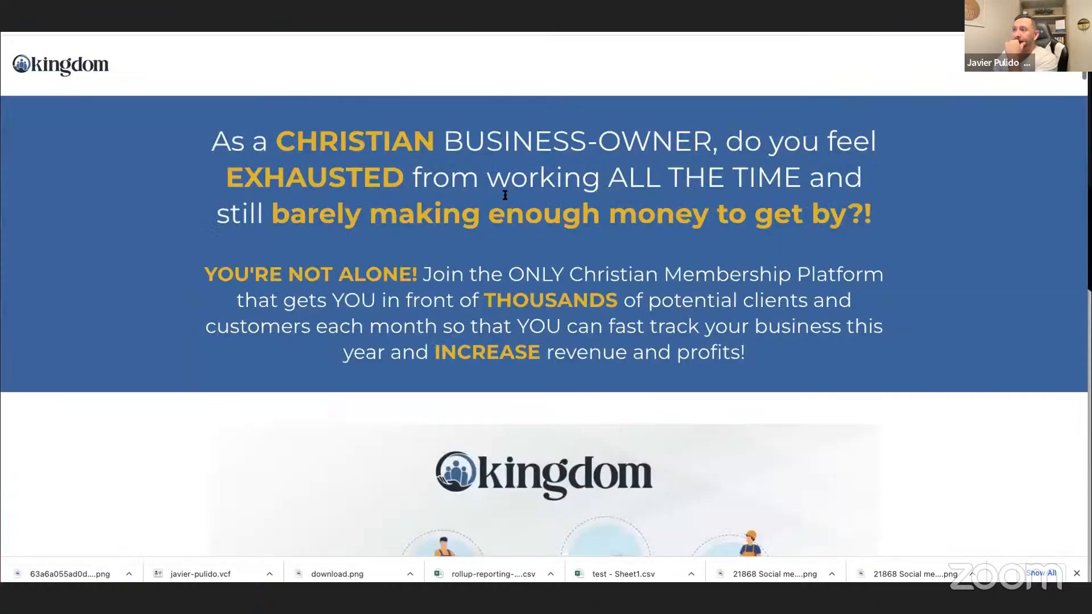
scroll(485, 212, down, 12)
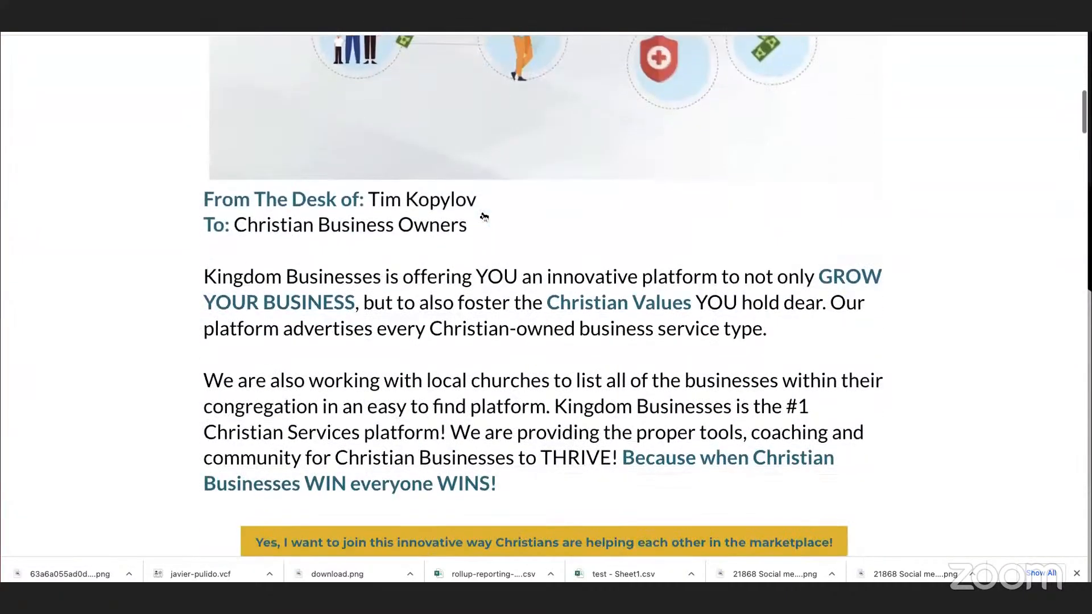
scroll(483, 215, down, 2)
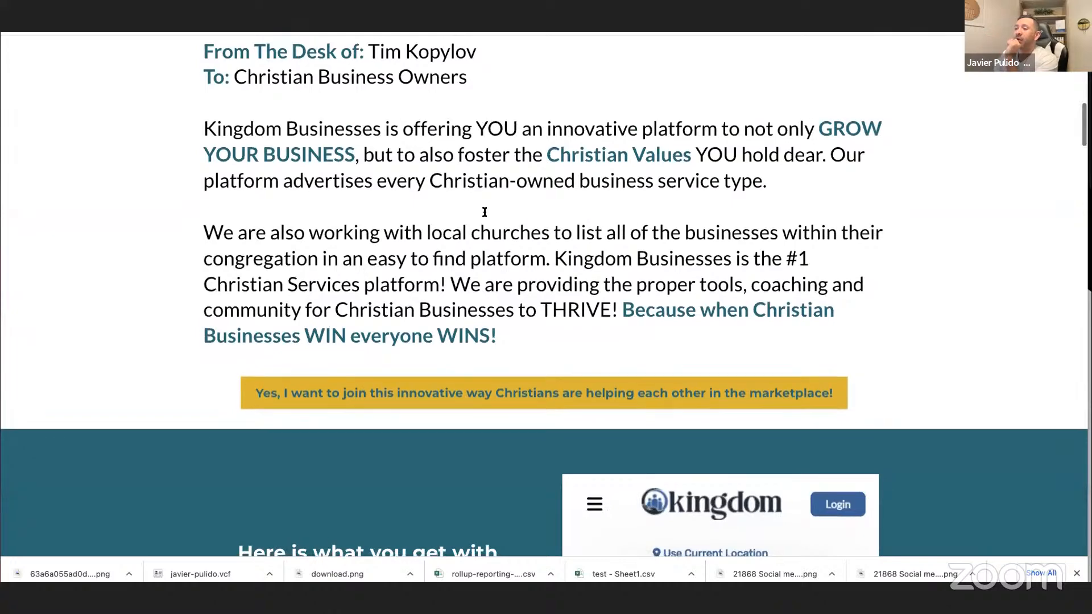
scroll(485, 212, down, 1)
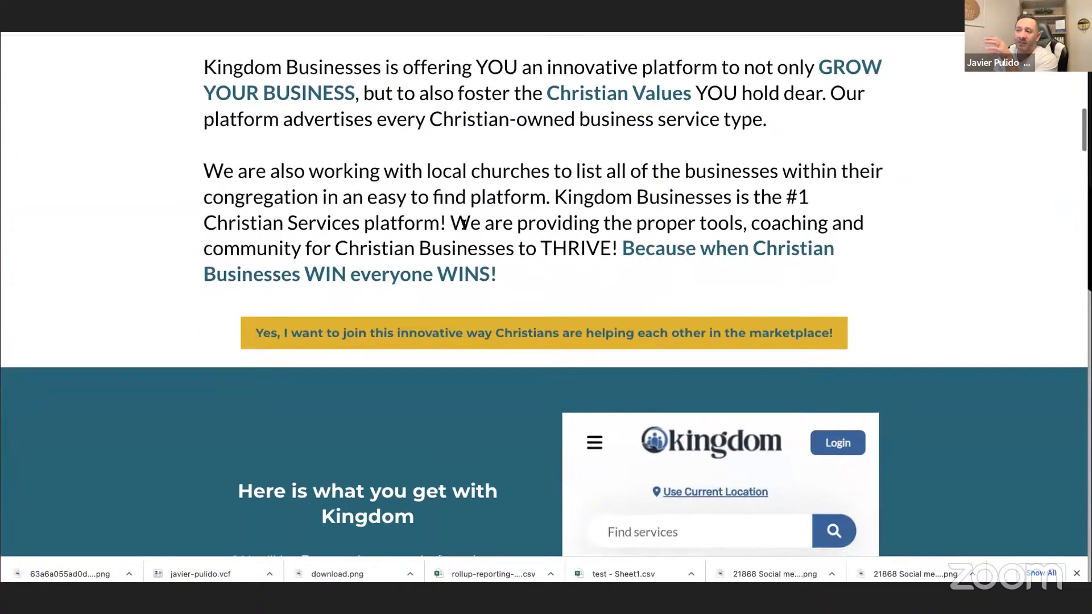
scroll(499, 315, down, 1)
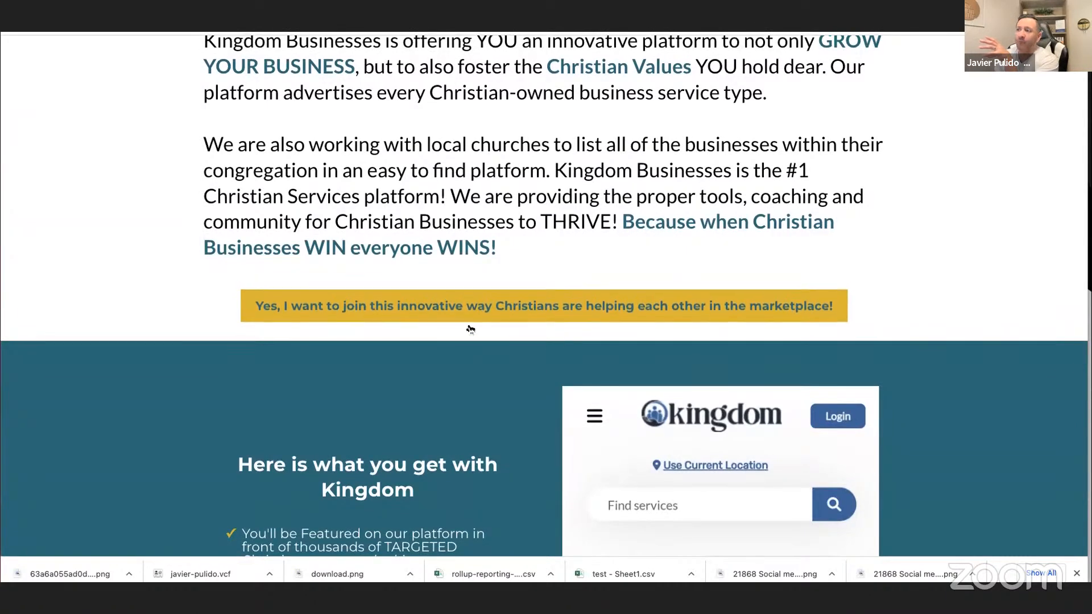
click(484, 310)
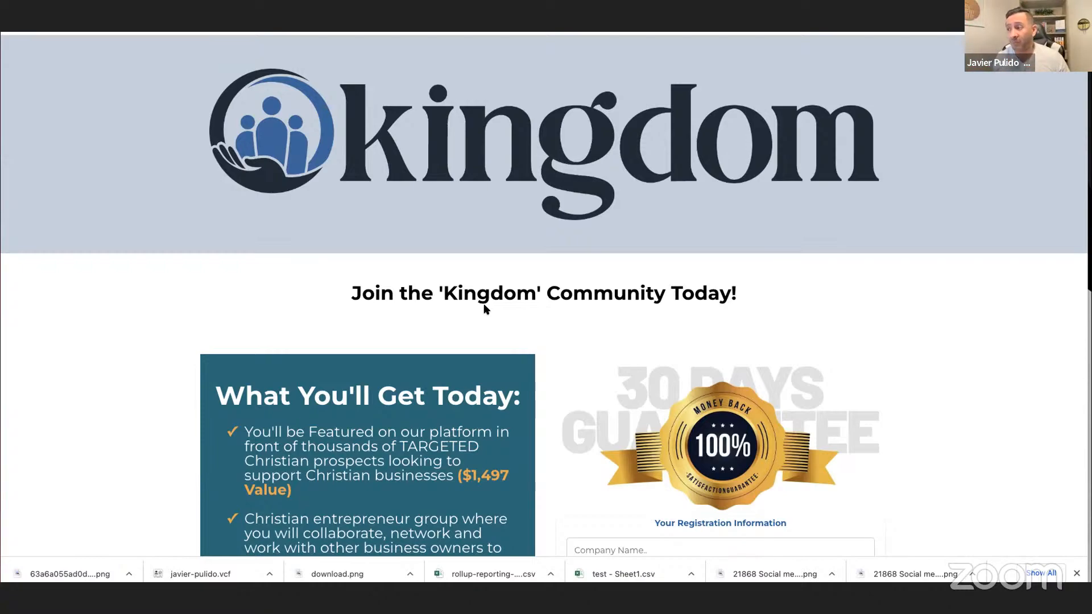
Inspect the checkout order form once more, close the feedback popup, and go back to the Kingdom home page.
scroll(548, 289, up, 1)
scroll(548, 289, down, 9)
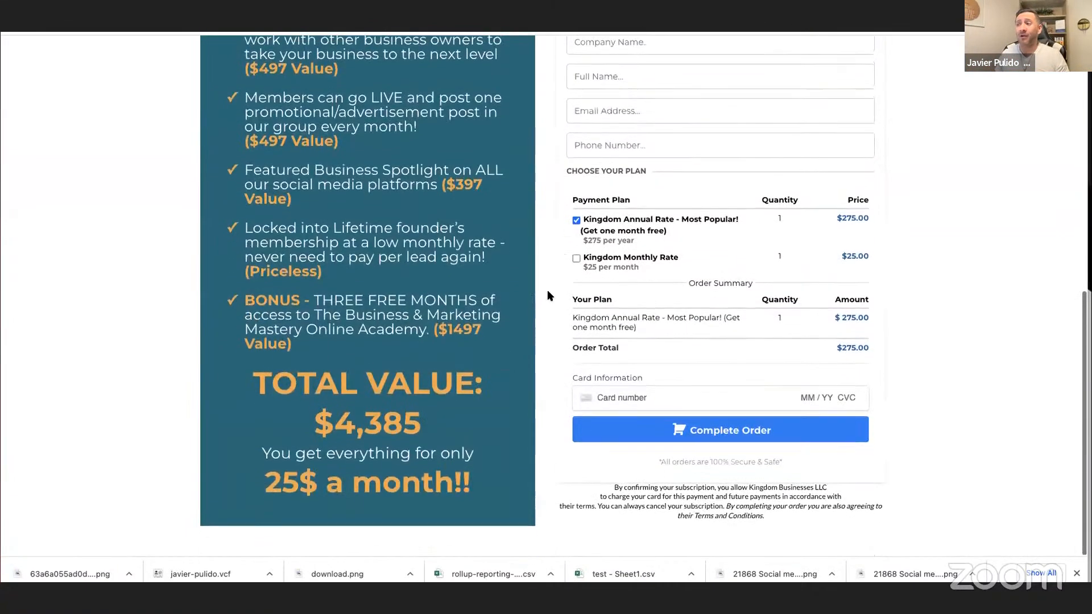
scroll(548, 289, up, 9)
scroll(548, 291, down, 1)
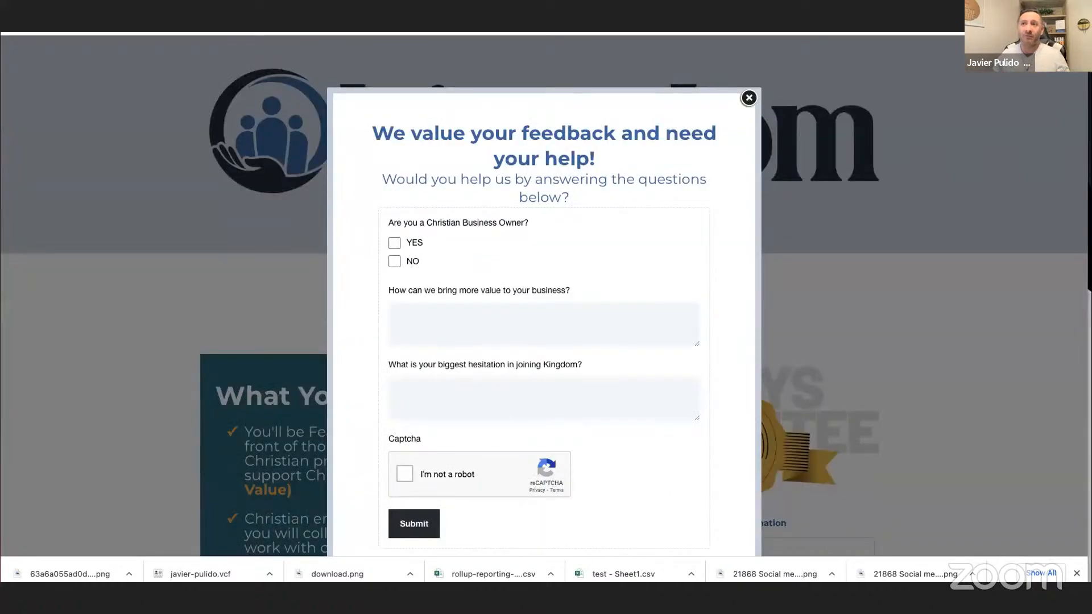
click(749, 98)
scroll(683, 214, up, 20)
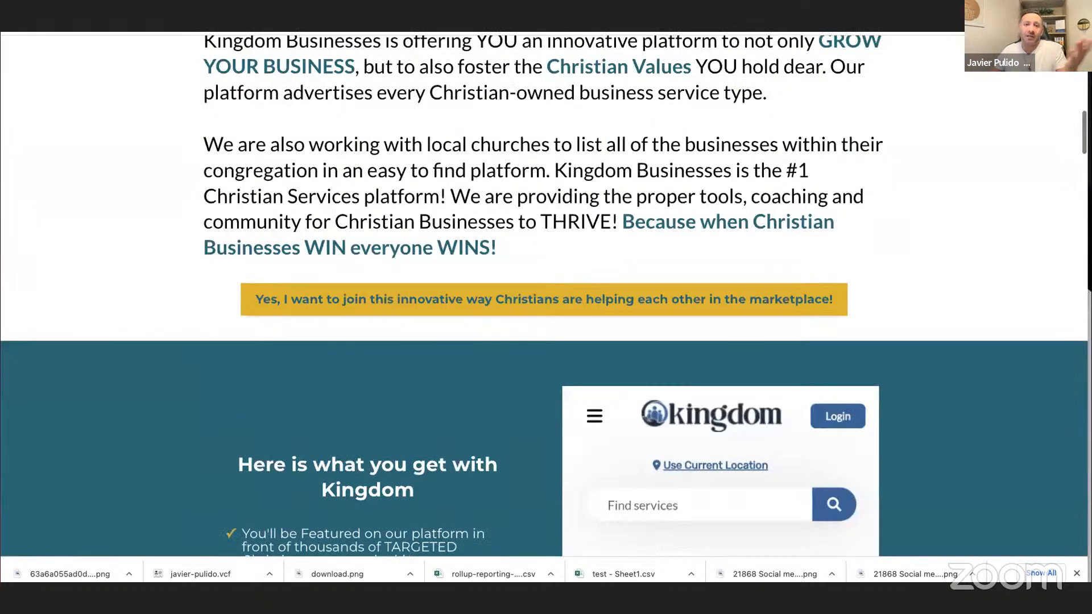
scroll(584, 313, down, 15)
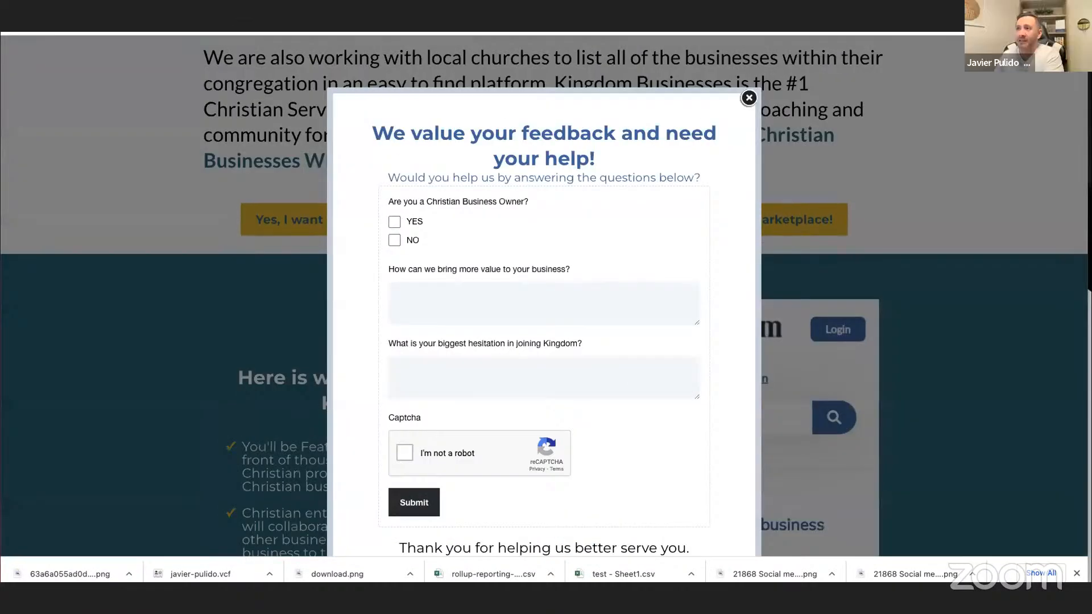
Resolve the support ticket about the funnel link follow-up workflow and switch to the Kingdom Businesses funnel's Checkout step.
key(ctrl+Tab)
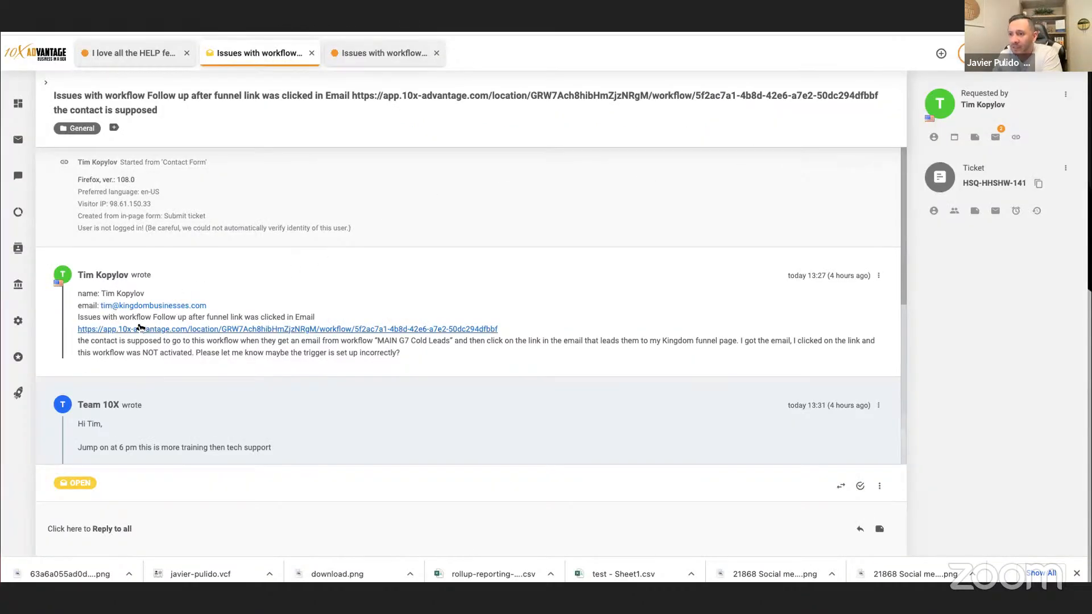
click(860, 485)
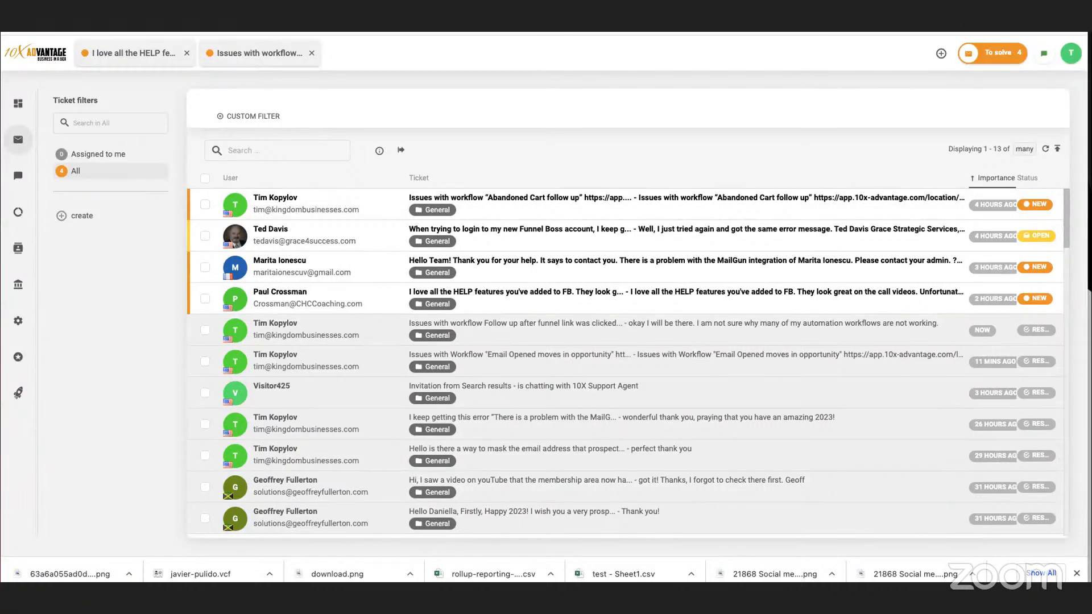
key(ctrl+Tab)
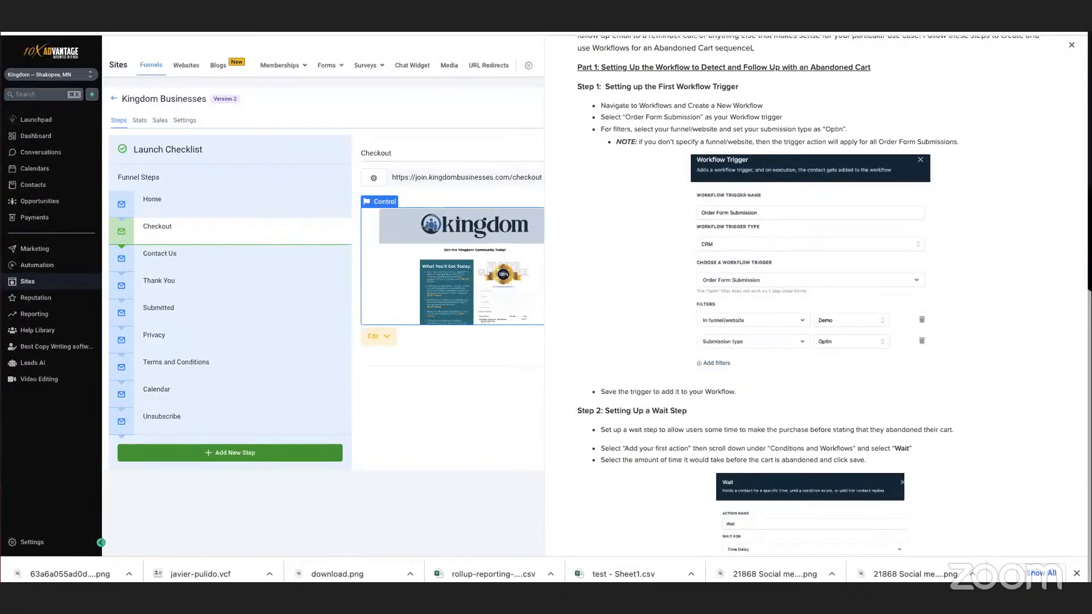
Leave the CTA clicked in Kingdom Sales Funnel workflow, search the workflows for "g7", and open MAIN G7 Cold Leads.
key(ctrl+Tab)
click(1068, 53)
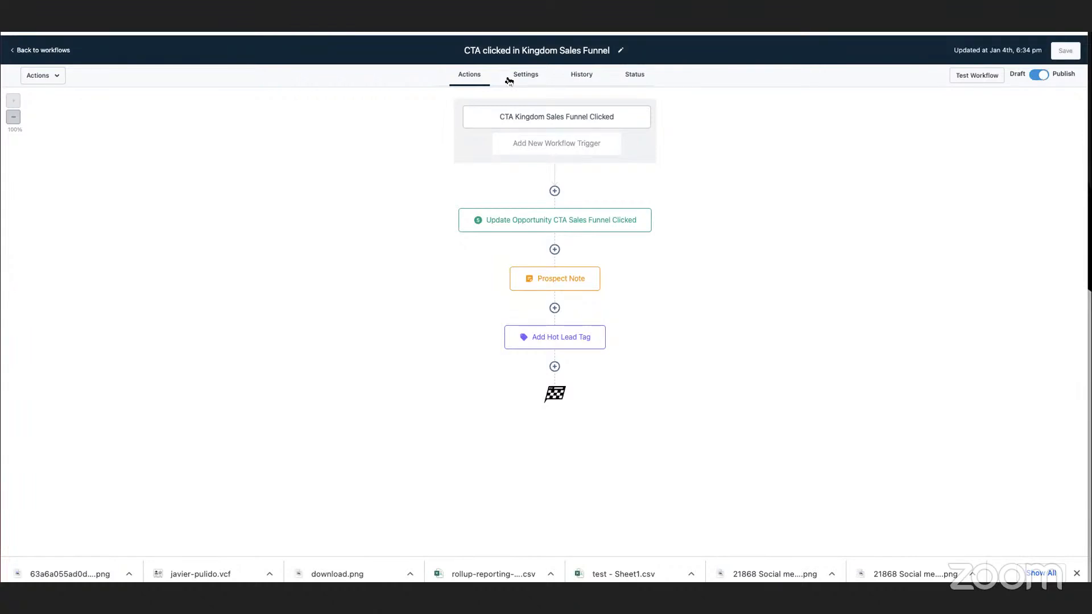
click(43, 50)
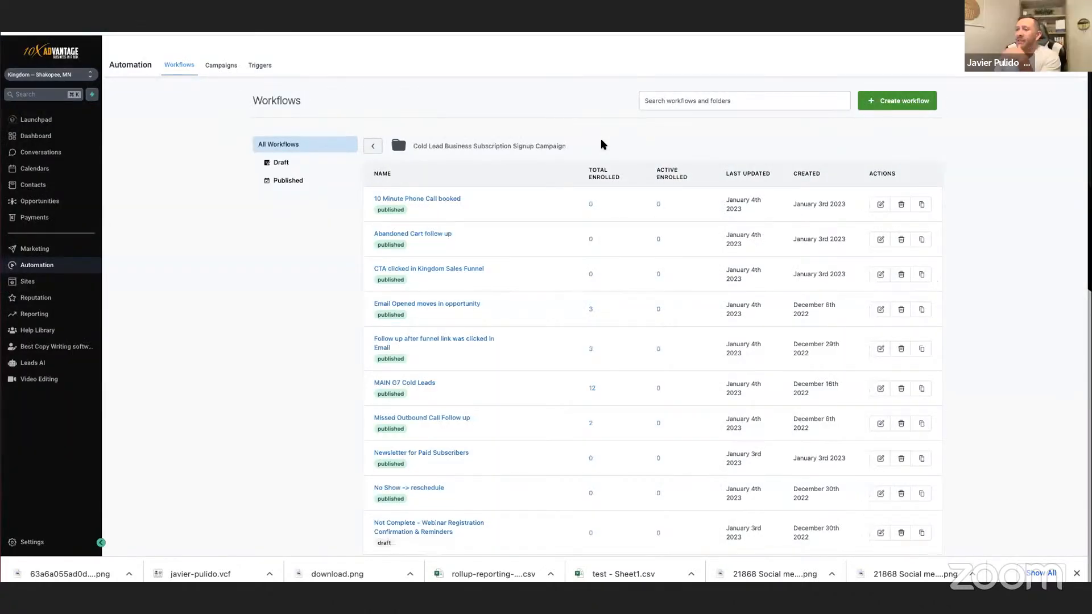
click(685, 98)
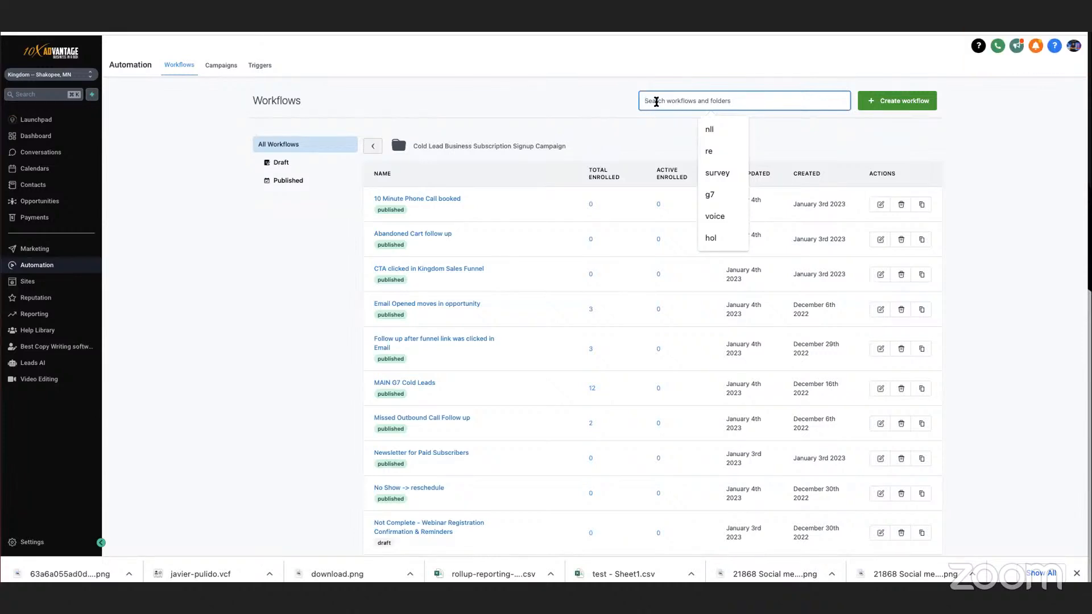
text(g7)
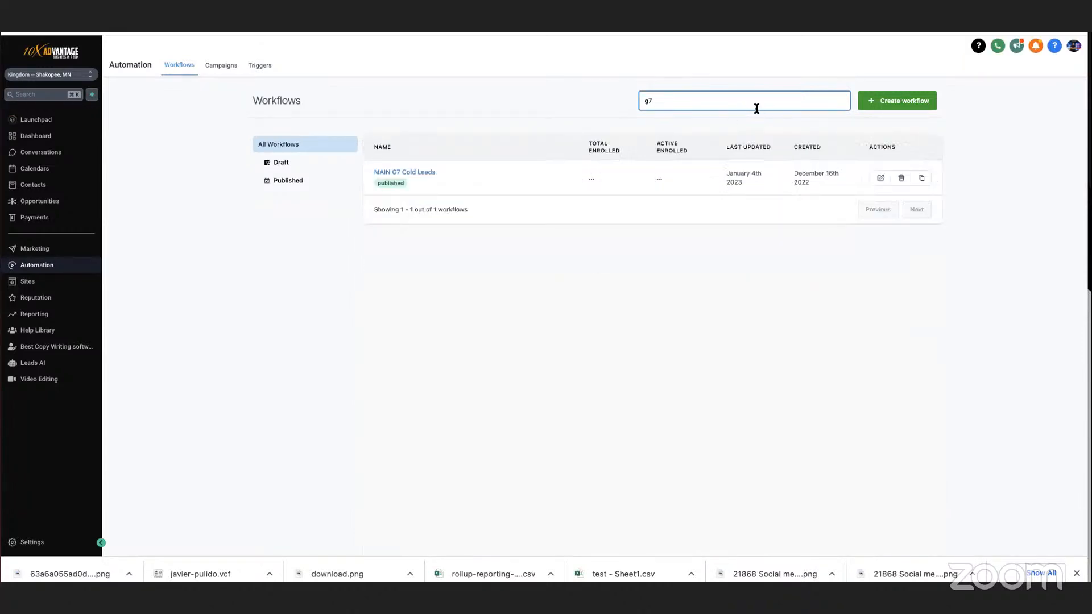
click(882, 102)
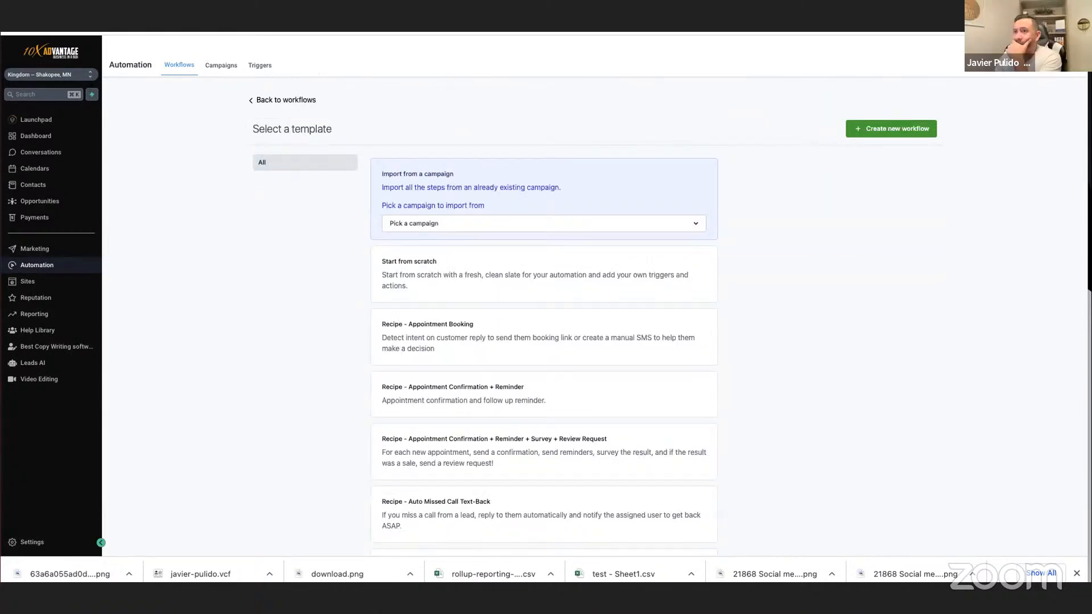
key(alt+Left)
click(658, 99)
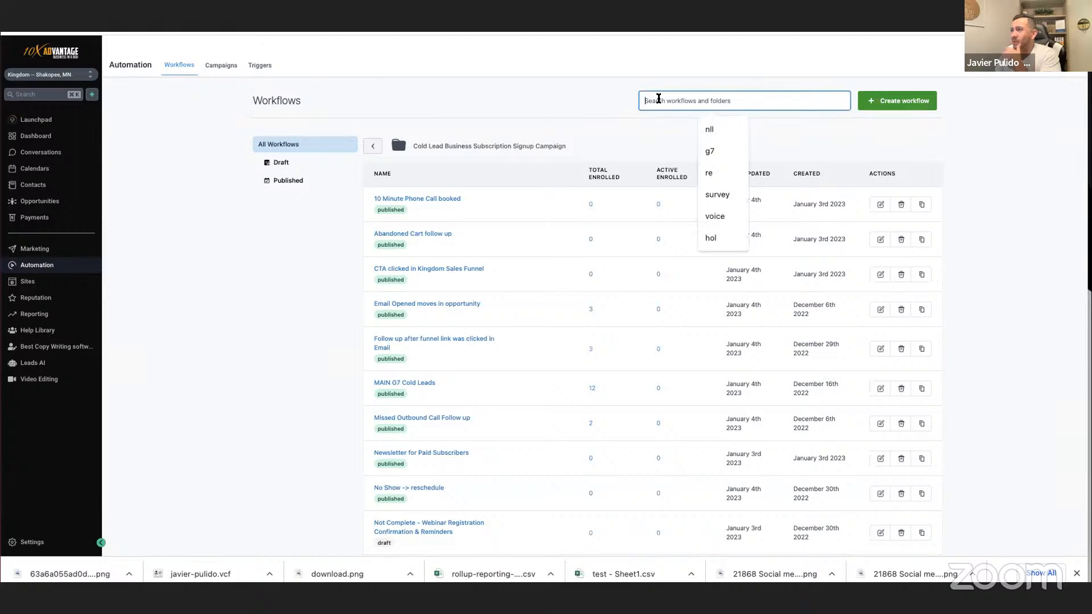
click(709, 150)
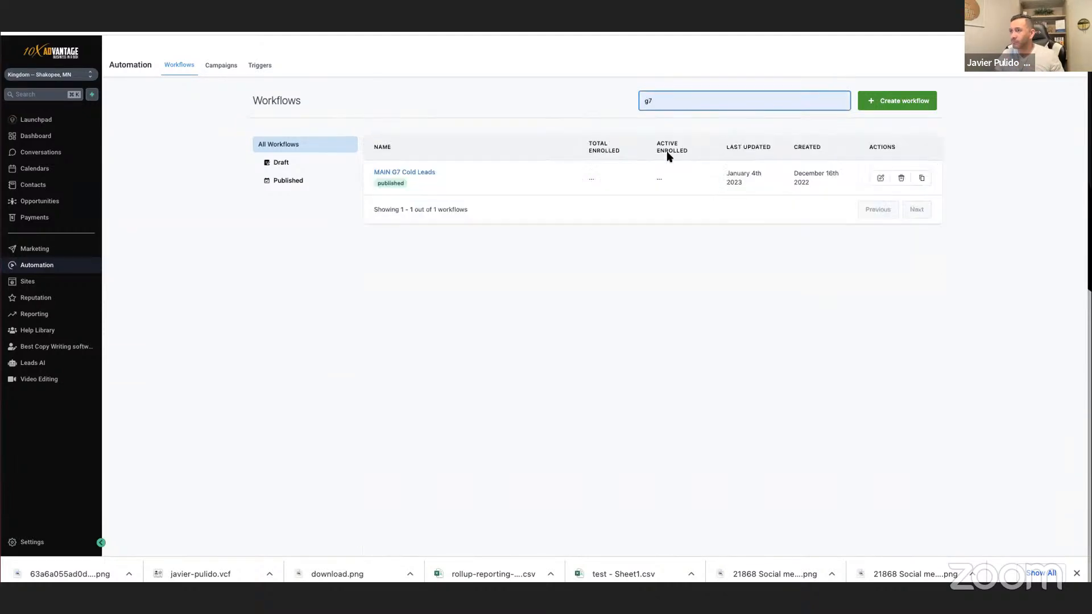
click(406, 170)
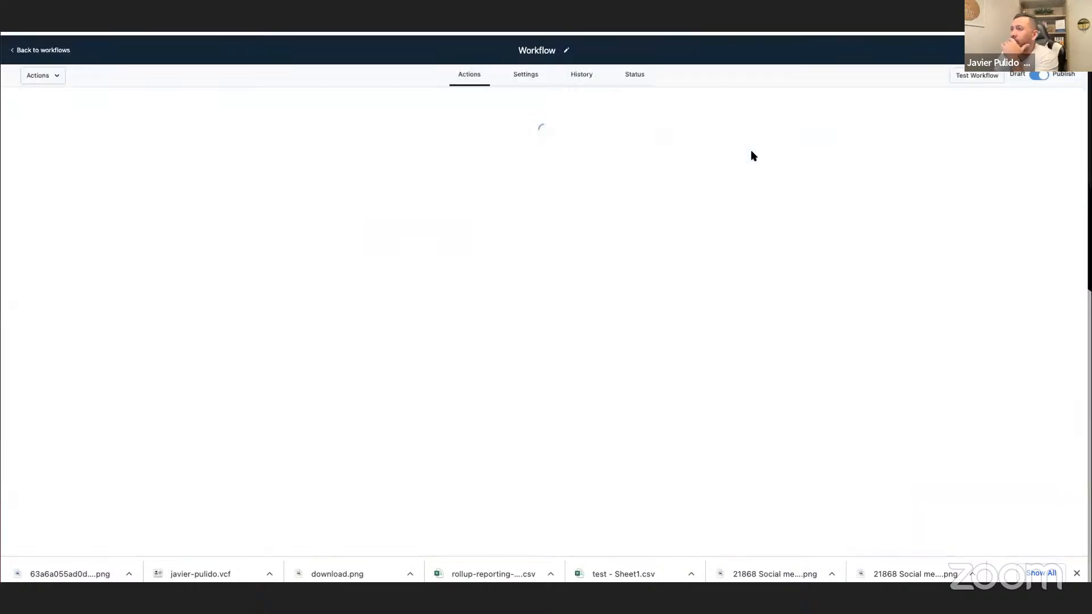
Inspect the Wait Contact Reply action that follows SMS 3 Condition and the branch settings of the Condition below it.
scroll(753, 155, down, 20)
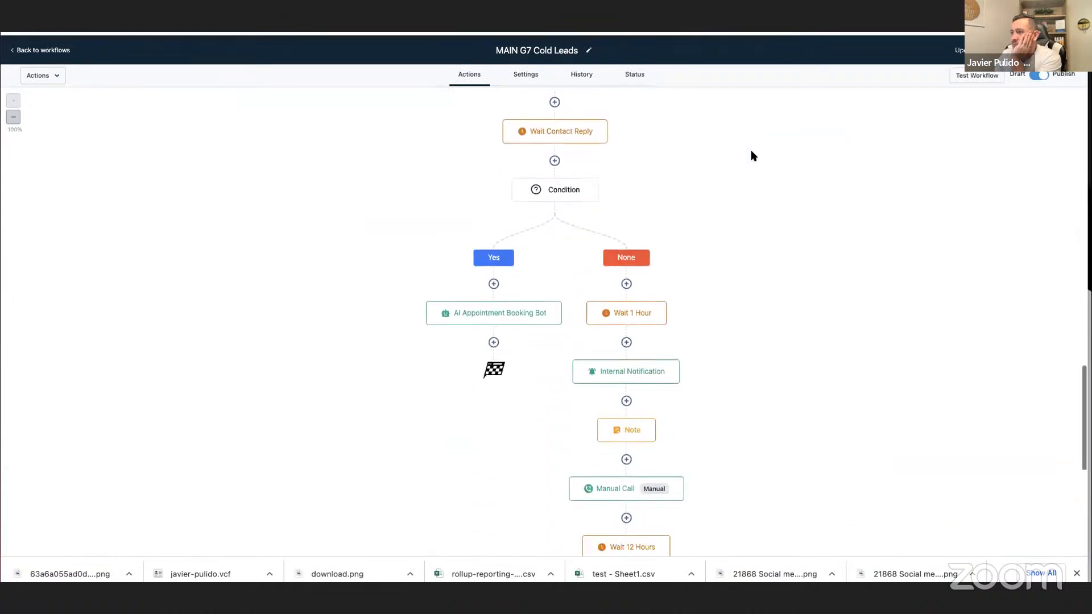
scroll(753, 156, up, 5)
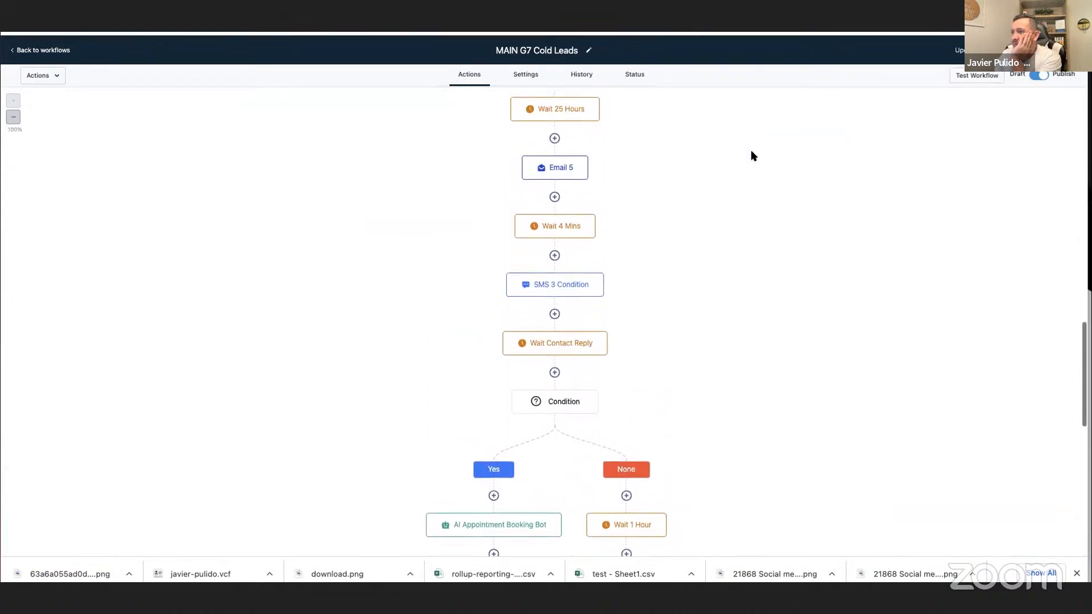
click(573, 345)
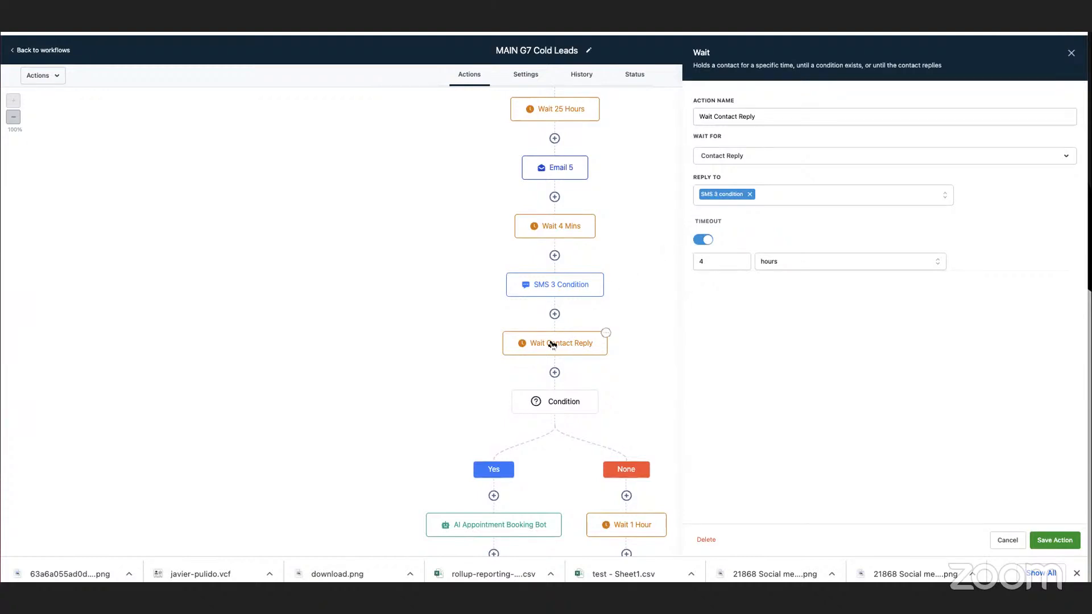
scroll(553, 347, down, 1)
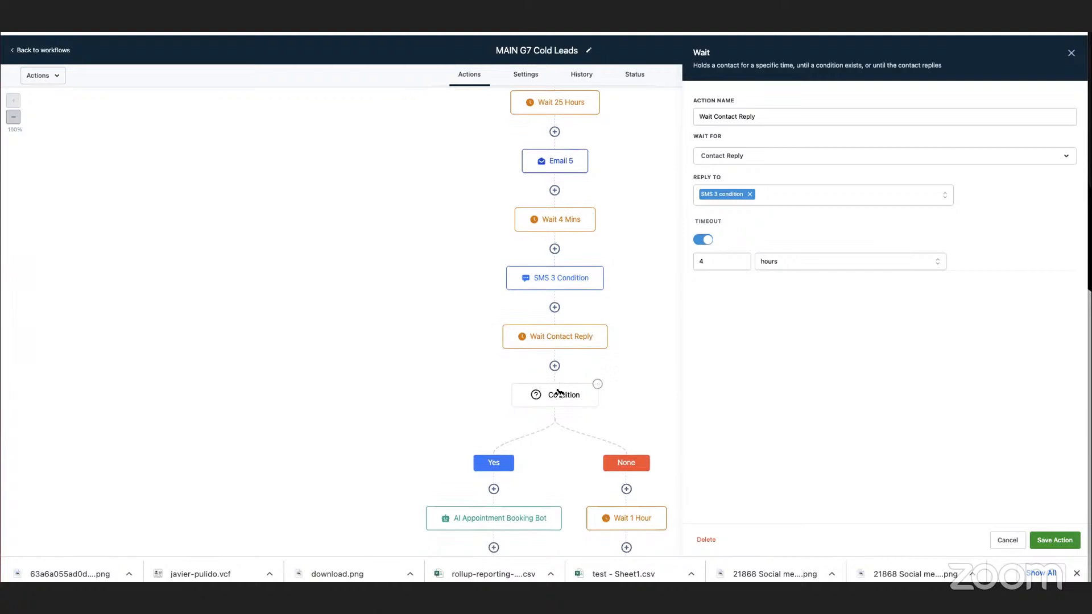
click(574, 386)
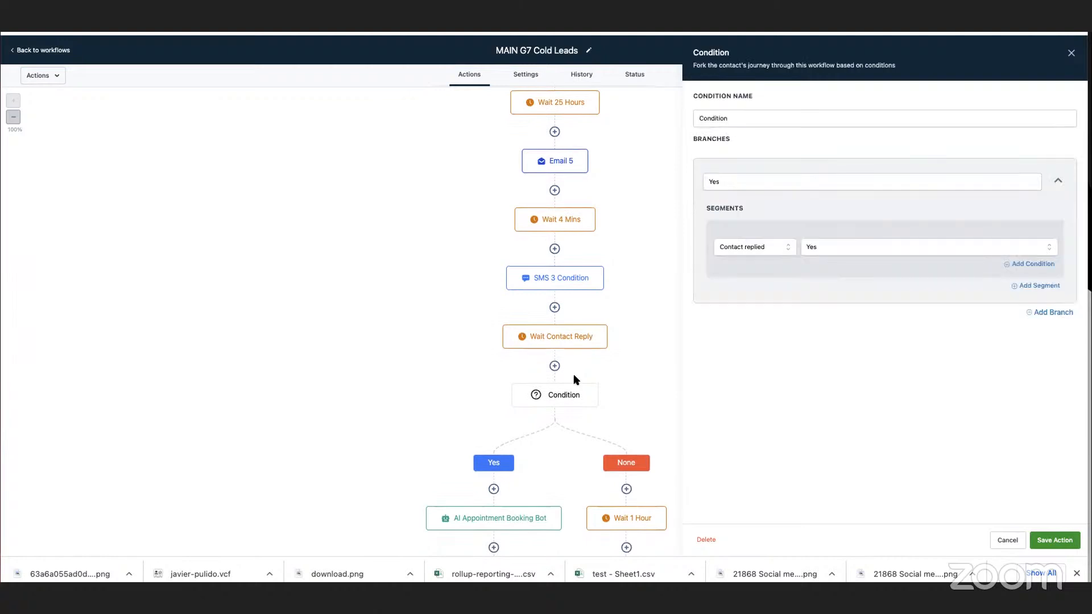
Try replacing the Contact replied criterion in the Condition's Yes branch, browsing all categories and choosing Contact Reply.
click(748, 251)
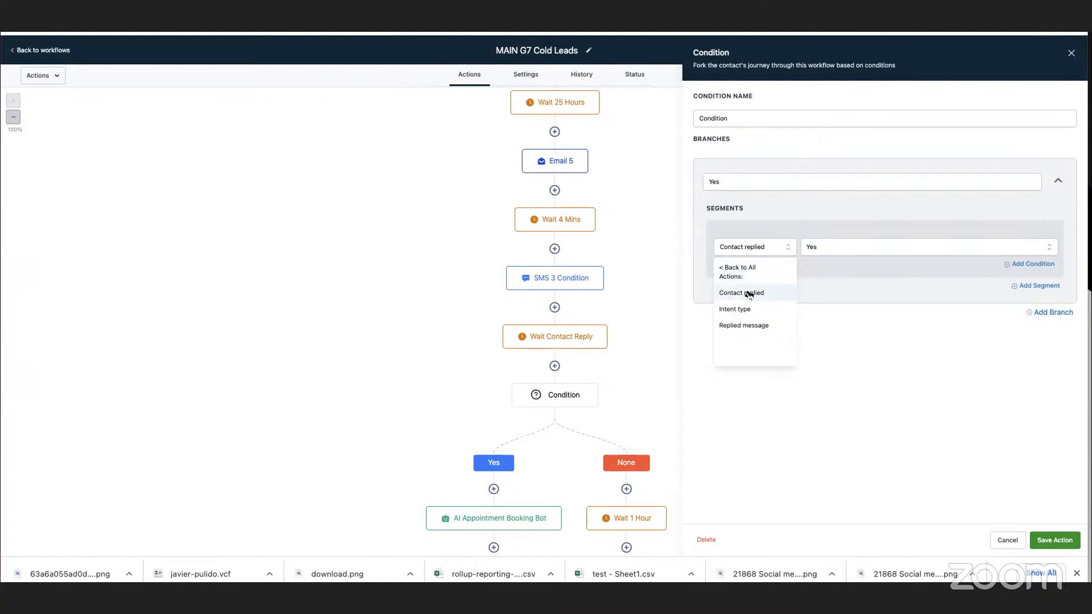
click(724, 270)
click(736, 249)
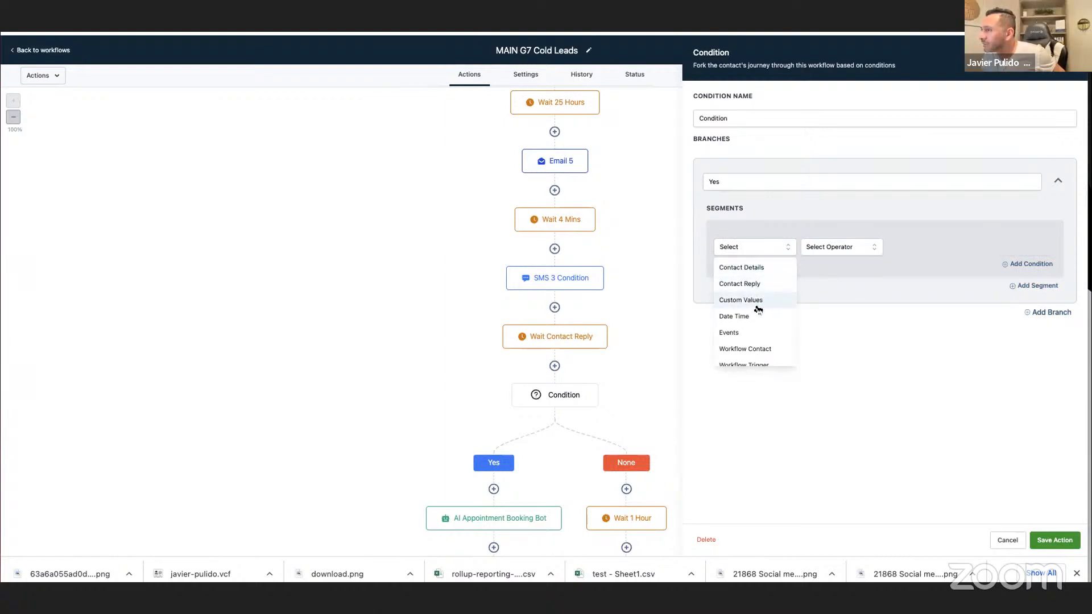
scroll(766, 278, down, 5)
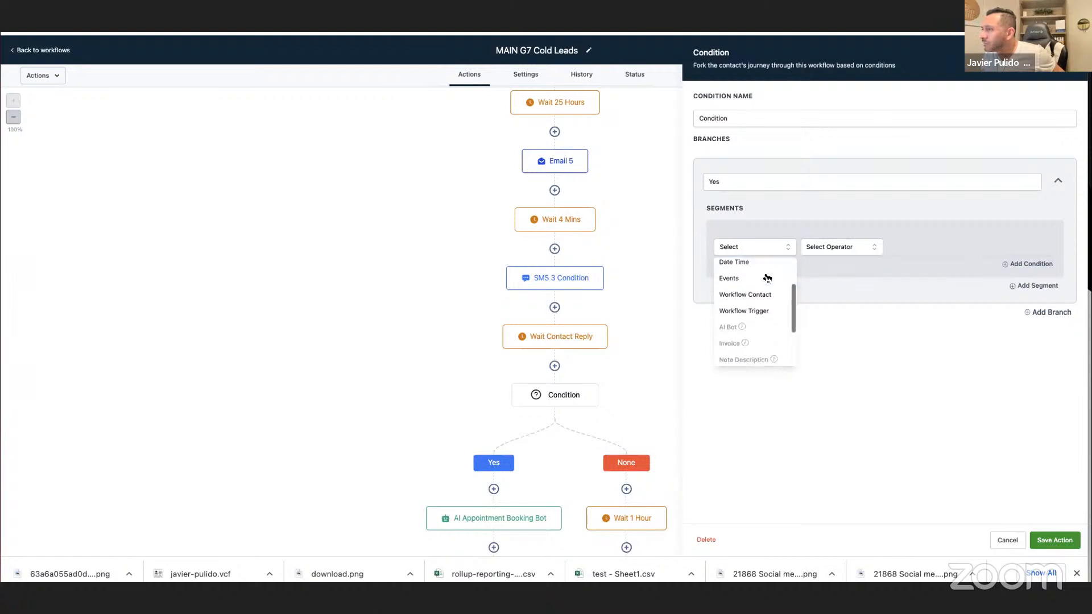
scroll(767, 277, up, 5)
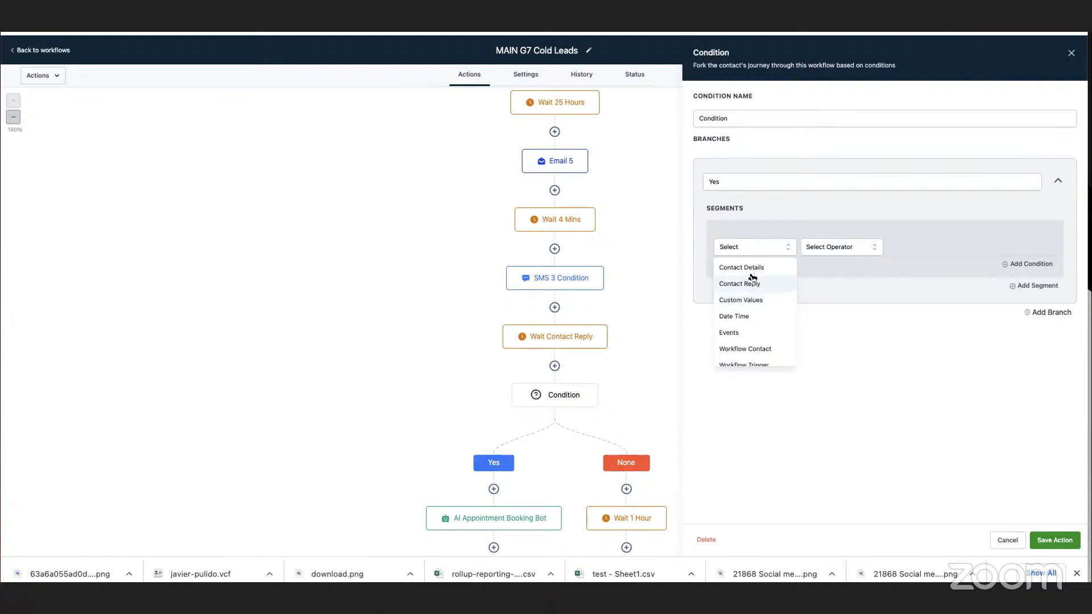
click(741, 285)
Check the workflow's default settings and action sequence, and return to the workflow list without saving the condition change.
click(532, 80)
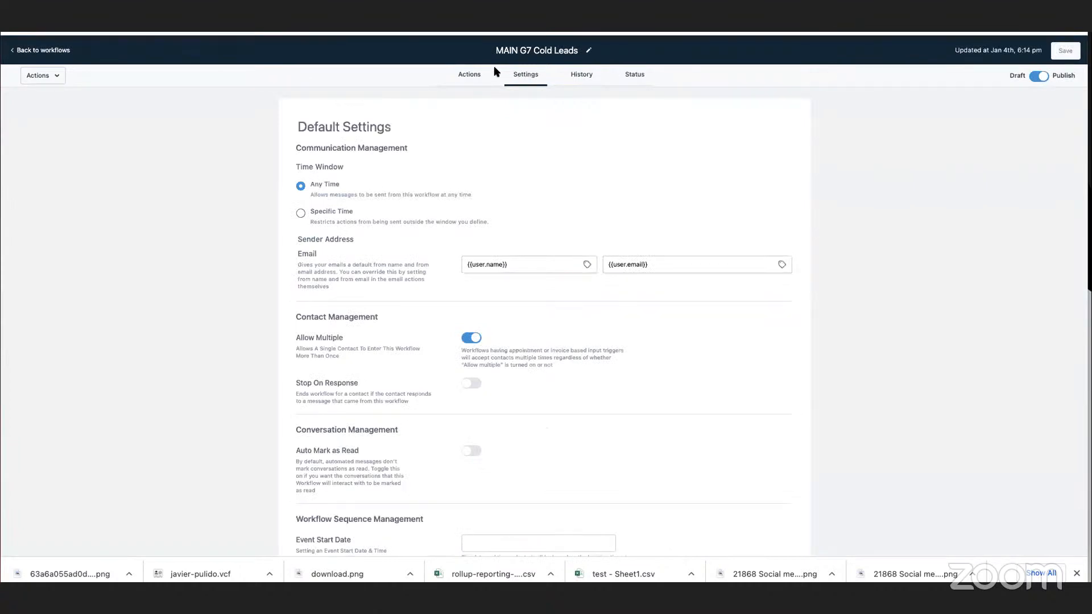
click(477, 78)
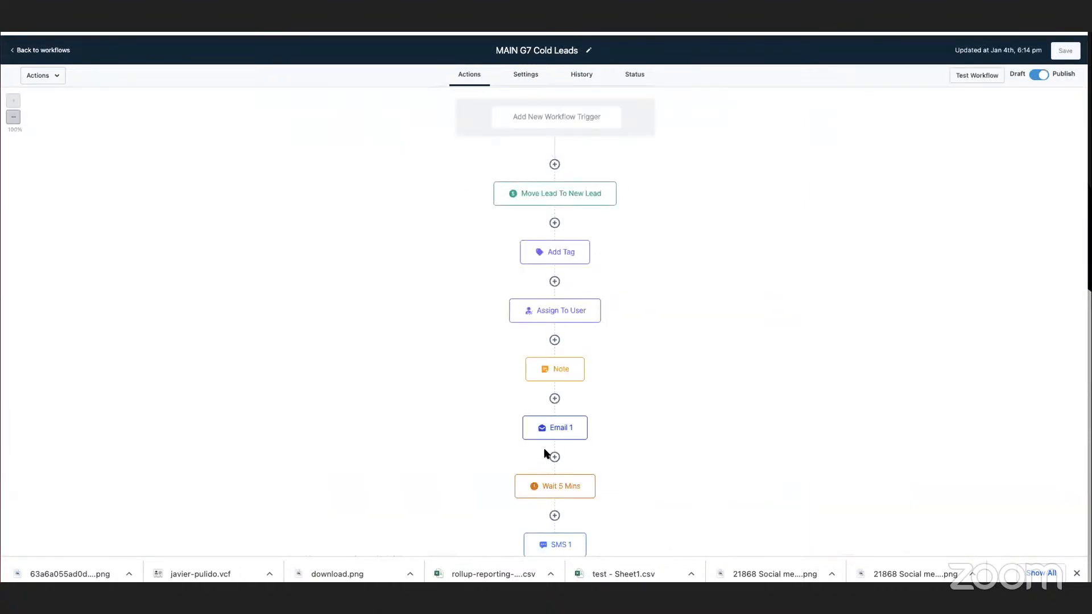
scroll(543, 451, down, 10)
scroll(543, 452, down, 8)
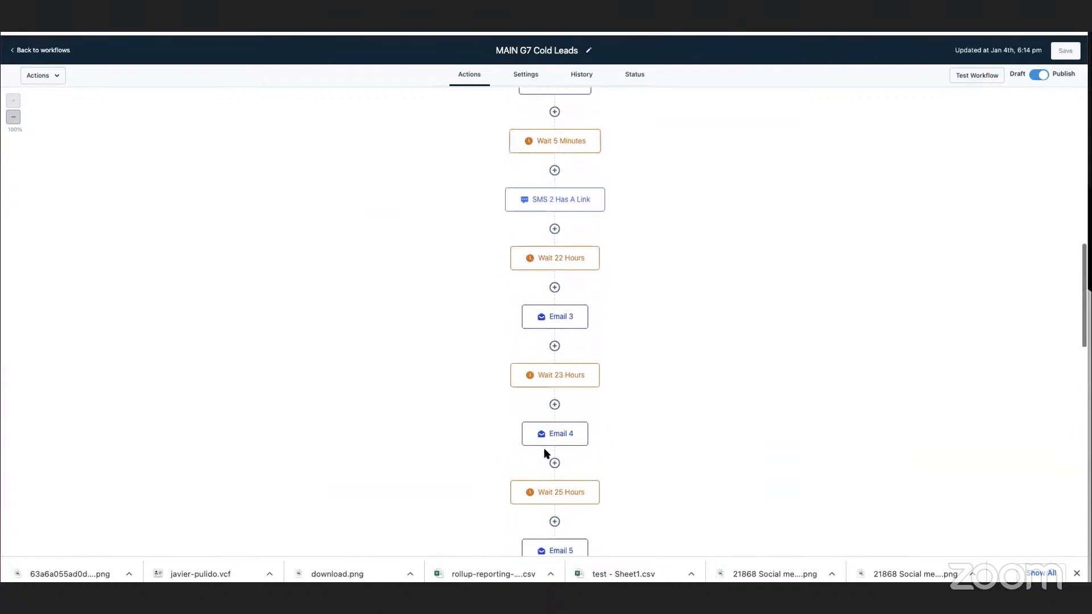
click(34, 50)
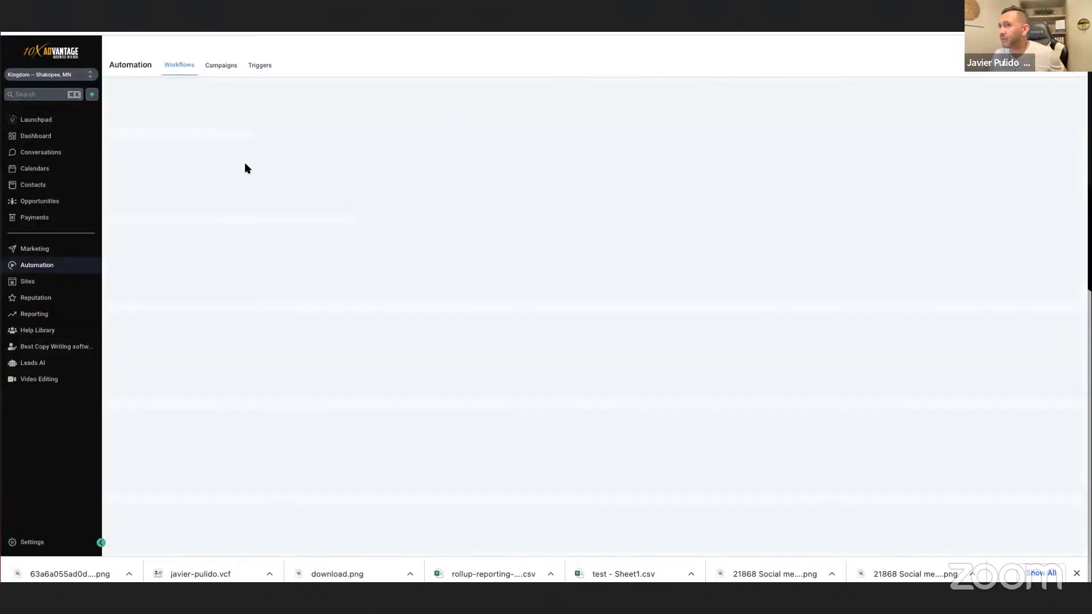
Reopen MAIN G7 Cold Leads through a "g7" search and review its Condition, Wait Contact Reply and SMS 3 Condition actions.
click(669, 103)
text(g7)
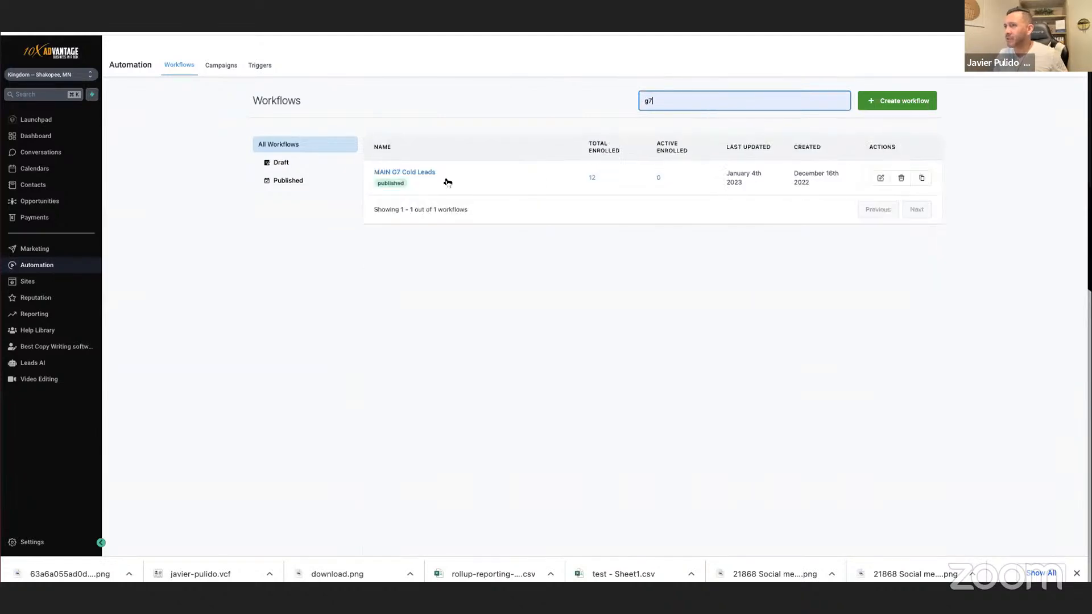
click(424, 173)
scroll(721, 275, down, 15)
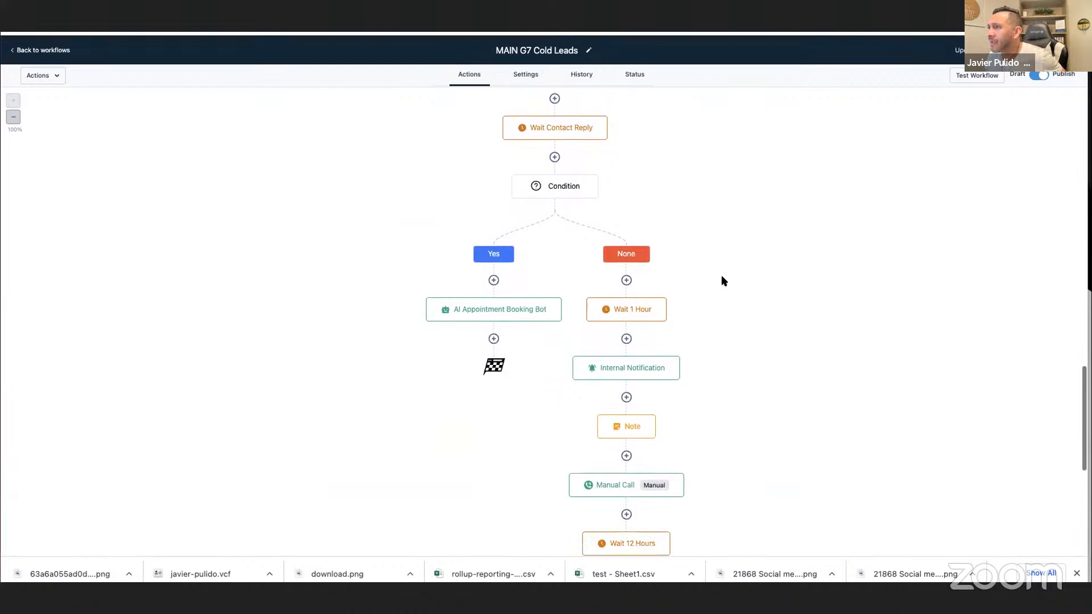
click(536, 192)
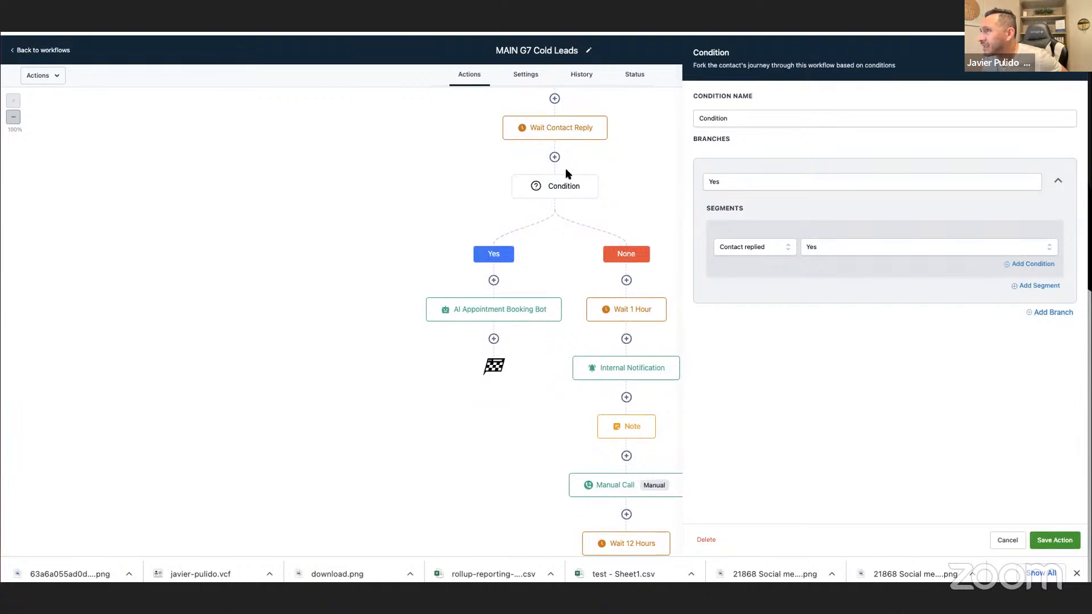
scroll(555, 130, up, 1)
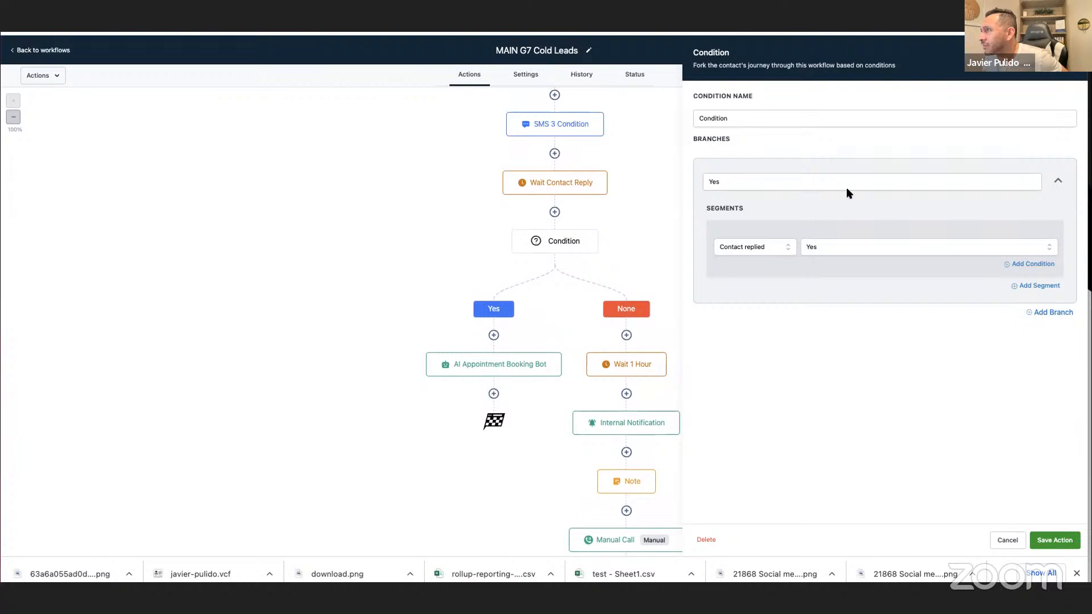
click(551, 185)
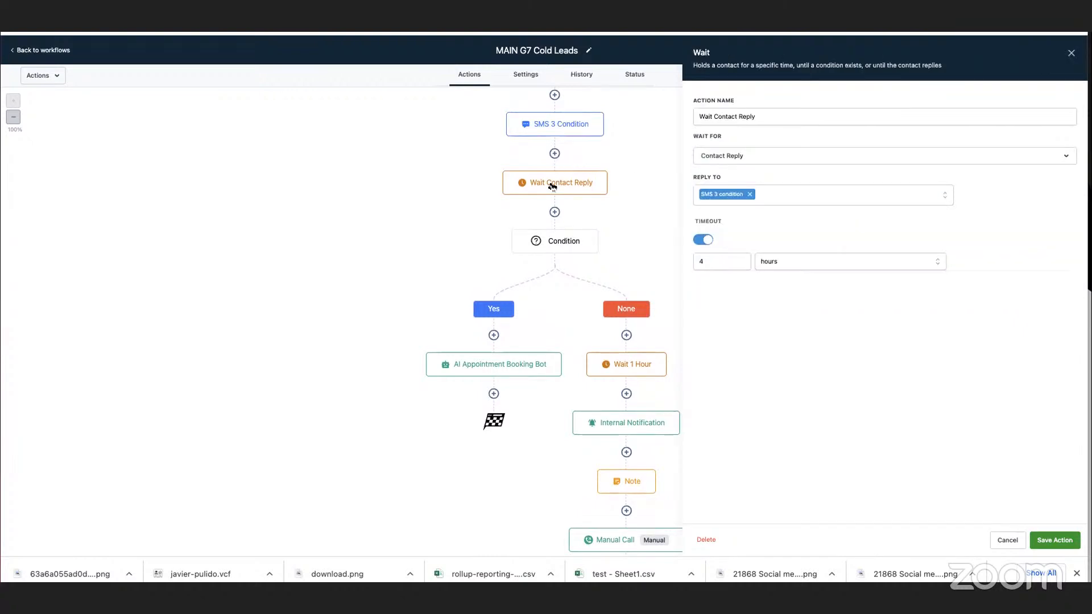
click(560, 124)
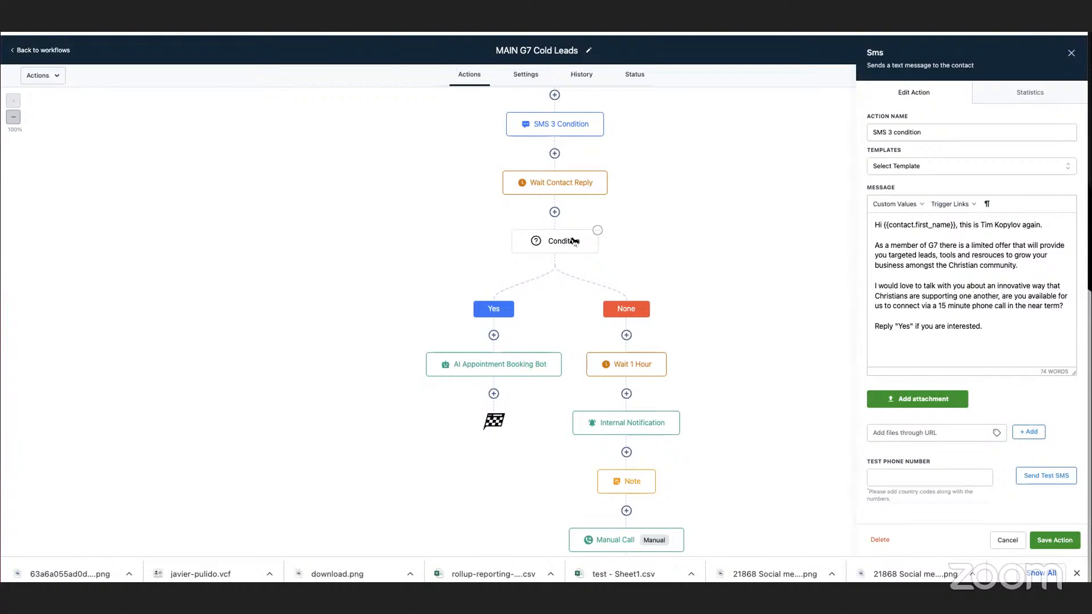
click(574, 241)
click(1002, 540)
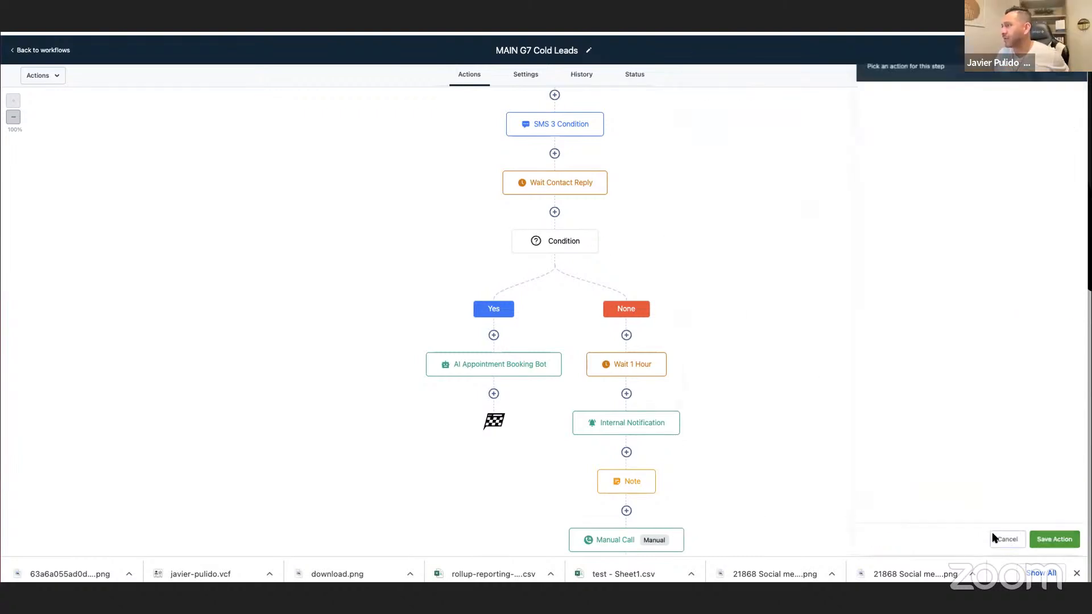
Run a workflow test on MAIN G7 Cold Leads using the coach's 10x-advantage contact record.
click(979, 75)
click(953, 114)
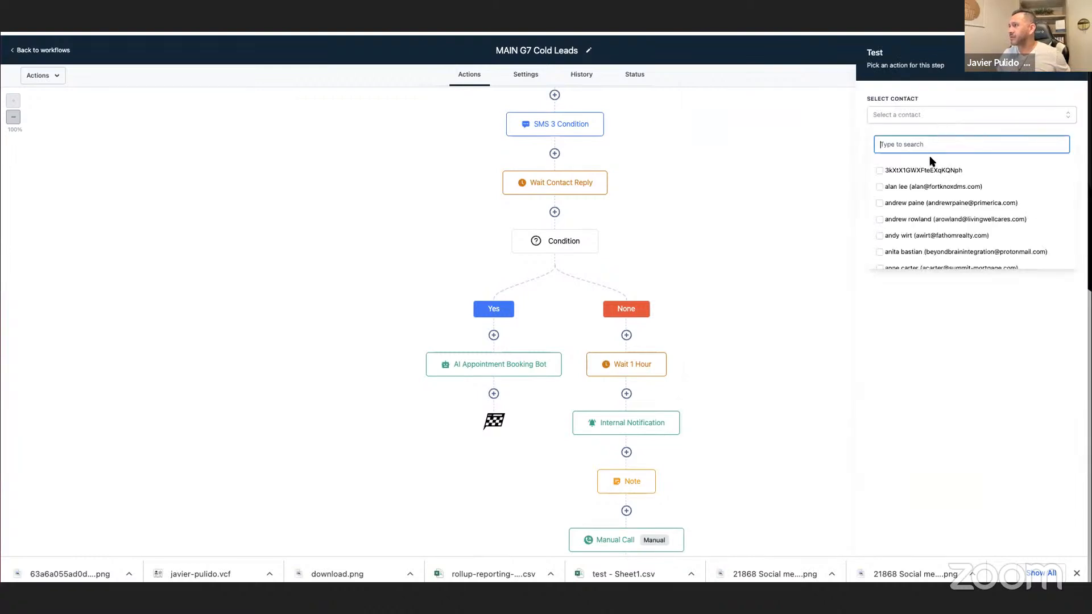
text(coach)
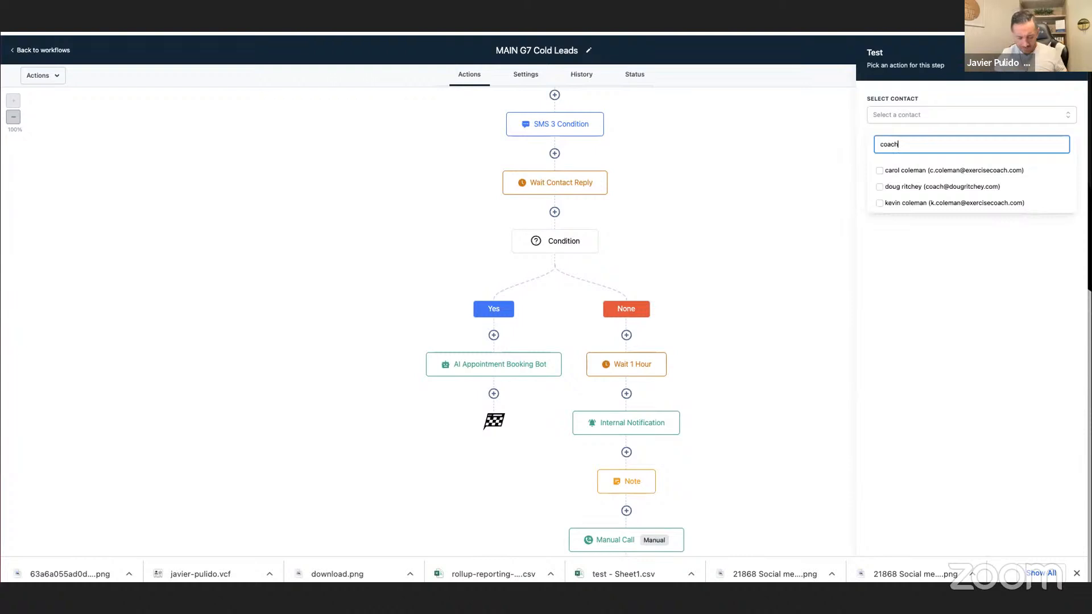
text(javi)
click(881, 172)
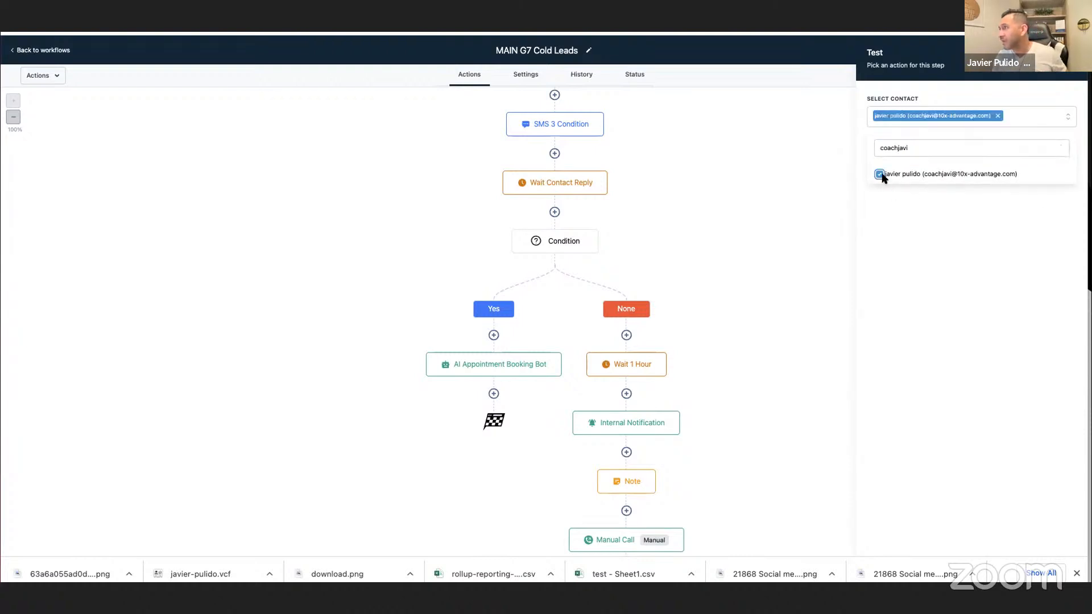
click(884, 146)
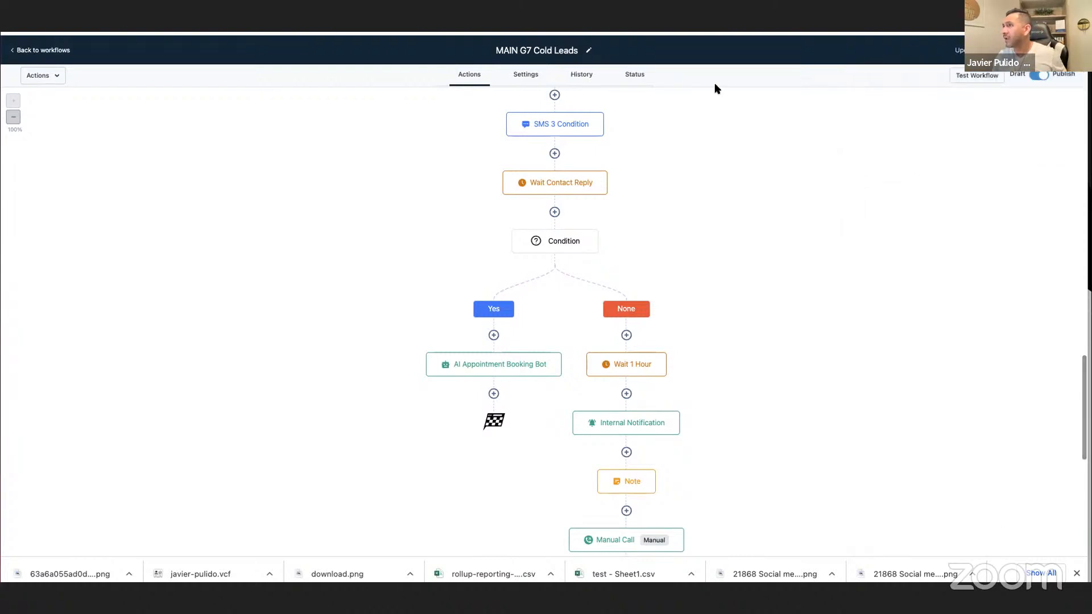
Open the workflow's contact status list and force the 10x-advantage test contact ahead through successive actions.
click(635, 75)
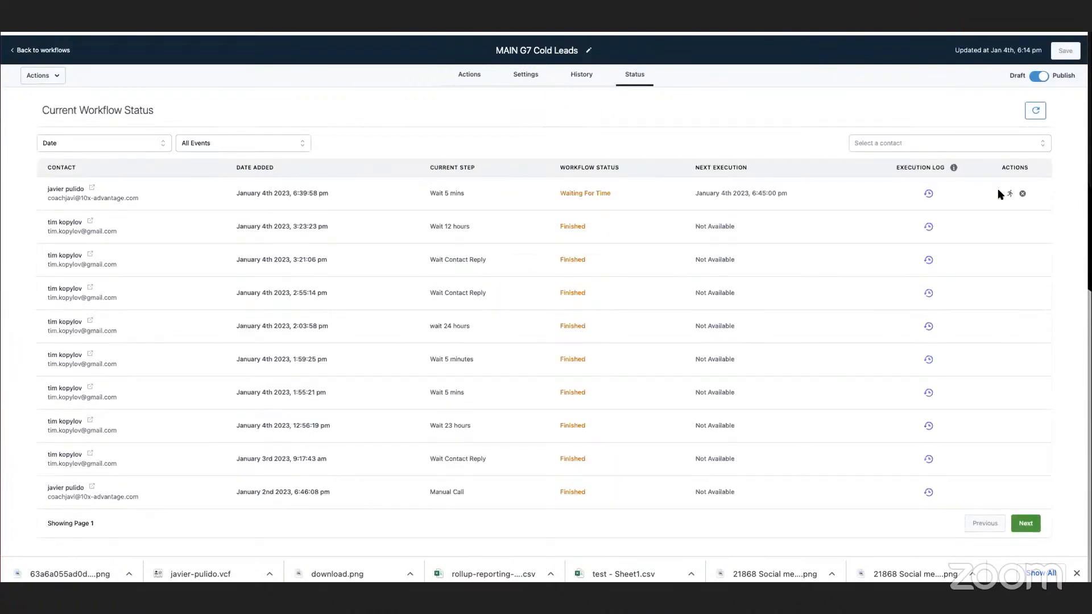
click(1007, 195)
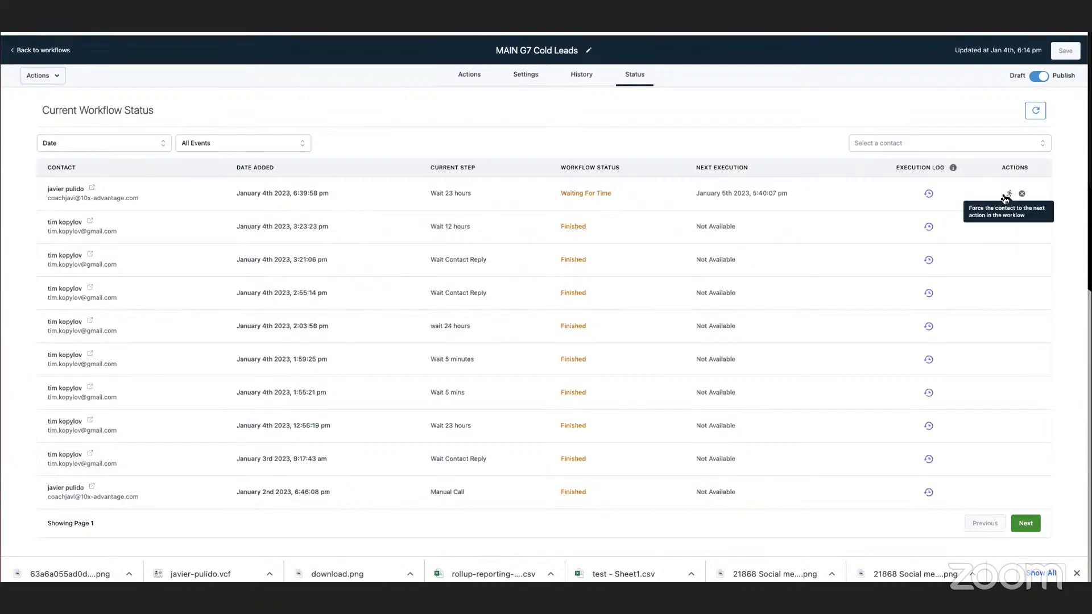
click(1008, 195)
click(1008, 195)
click(1008, 195)
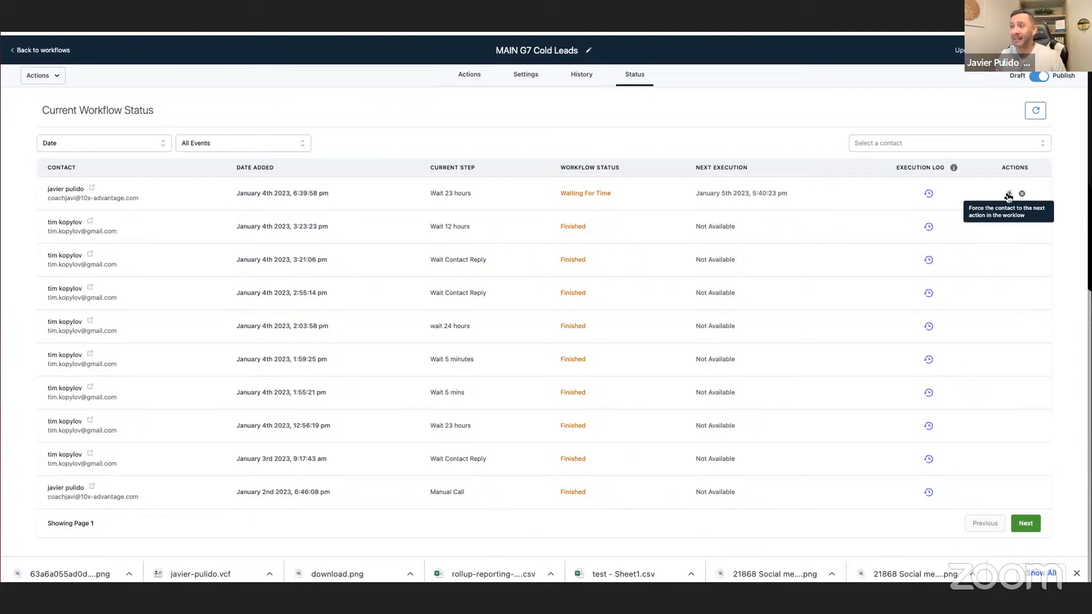
Force the 10x-advantage test contact past the 23-hour and 25-hour waits and check its position in the MAIN G7 Cold Leads action sequence.
click(1008, 195)
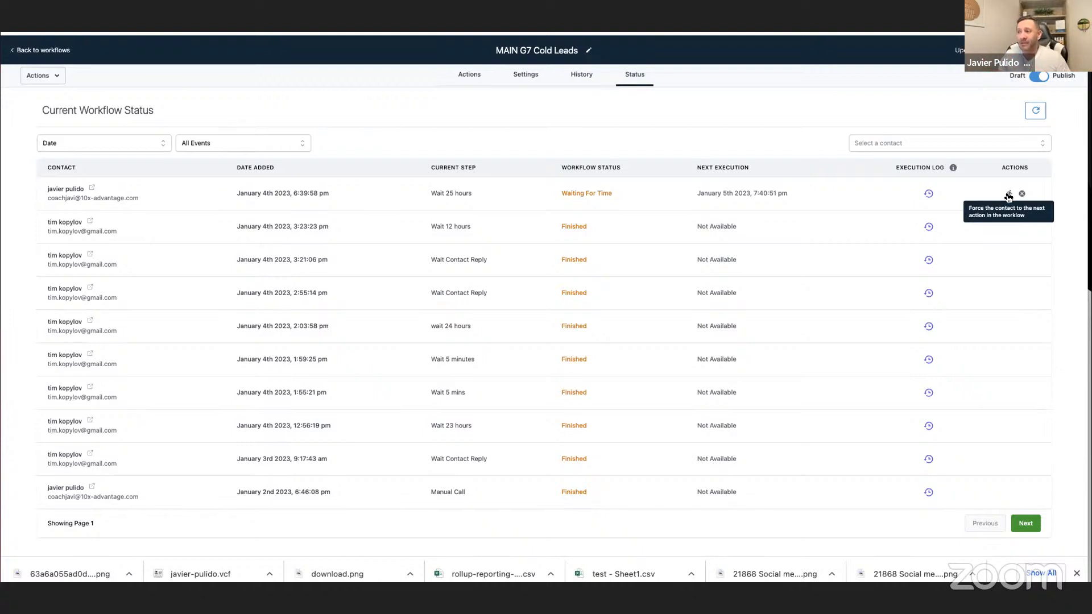
click(1008, 196)
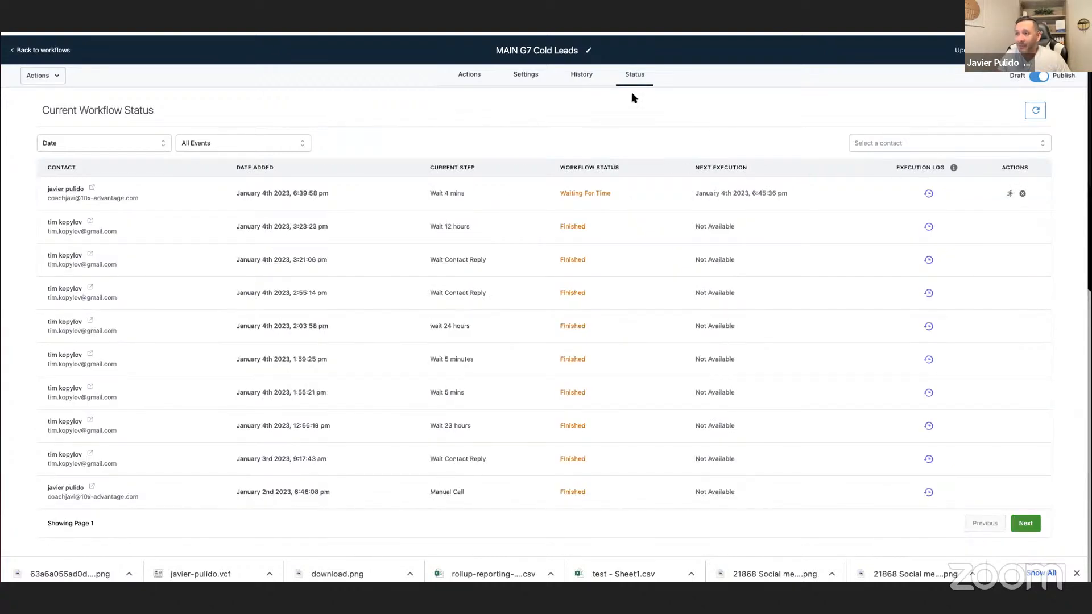
click(465, 75)
scroll(656, 209, down, 20)
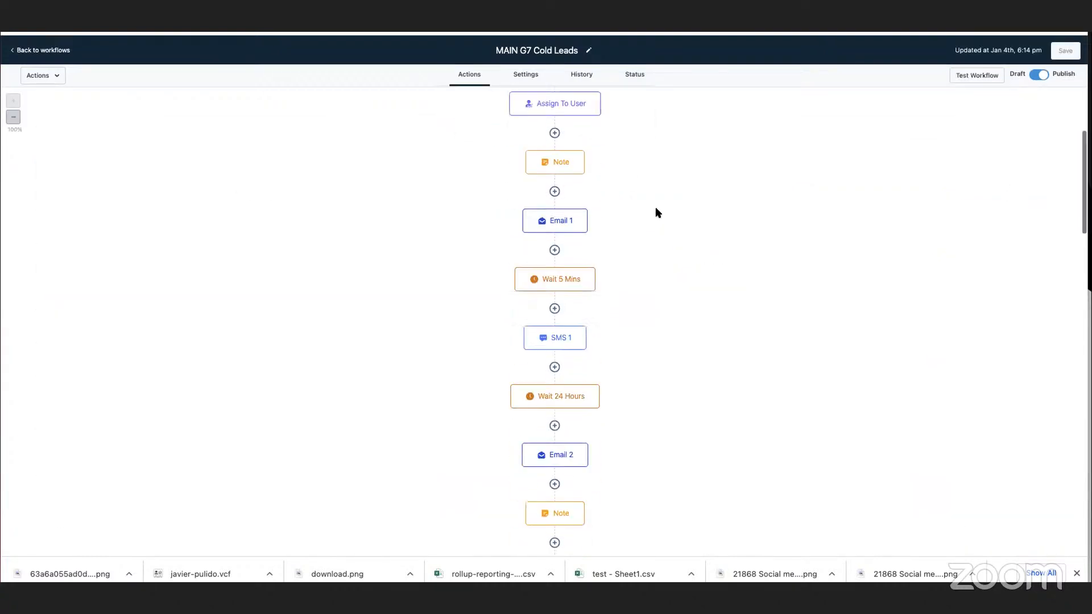
scroll(656, 212, down, 3)
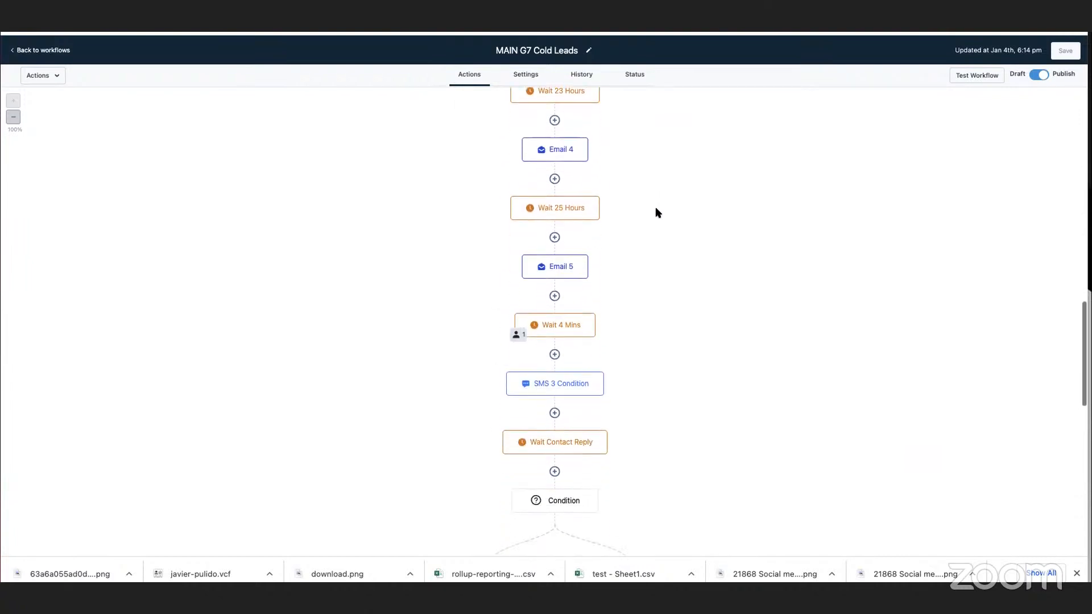
click(636, 76)
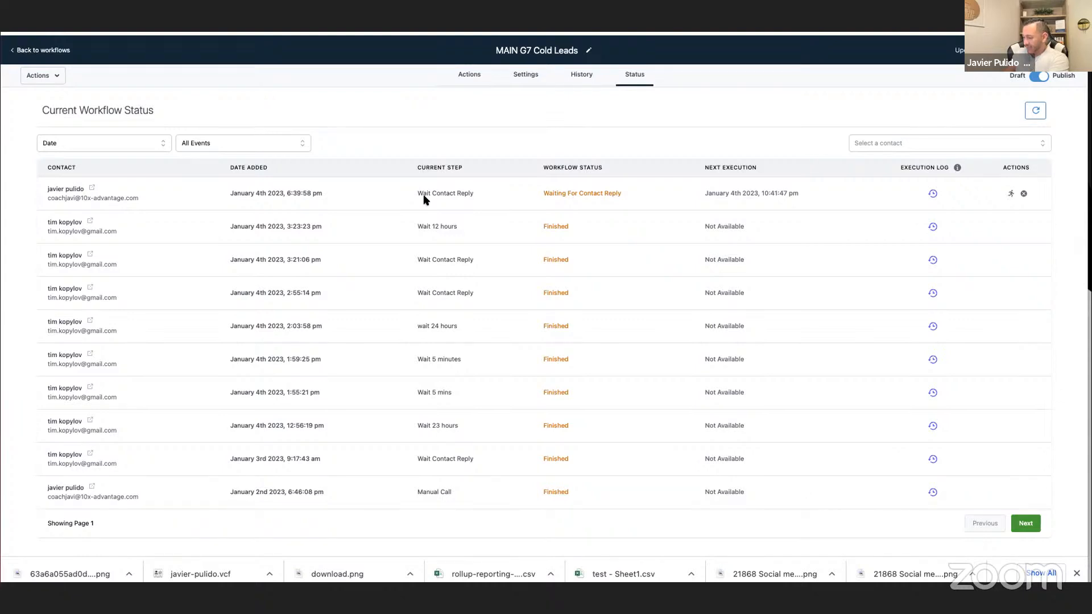
Open the test contact's record to review the SMS conversation, and check the booking page linked in the last message.
click(91, 190)
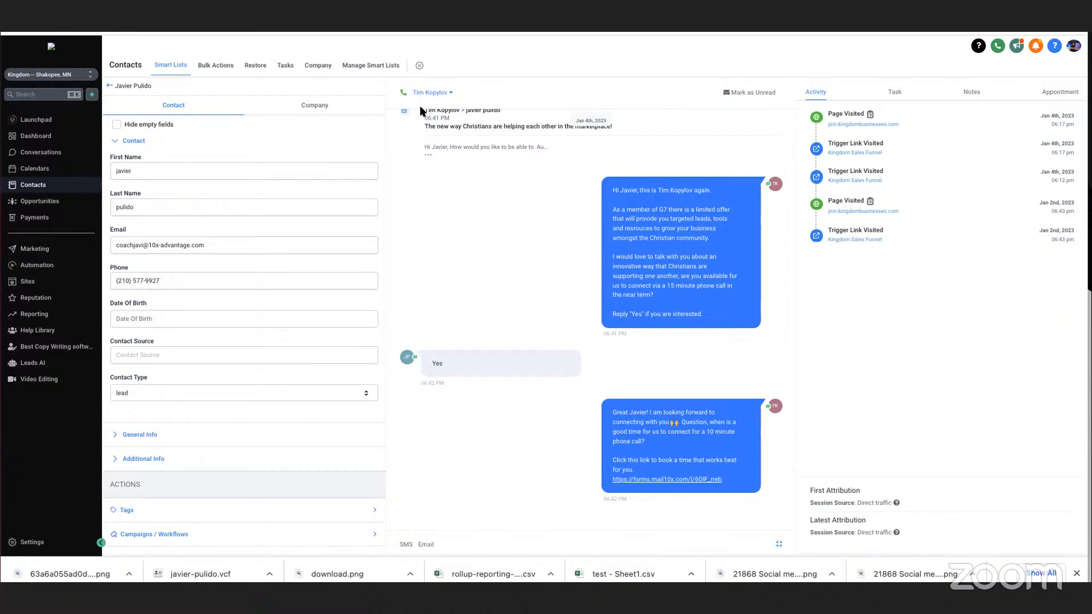
click(669, 481)
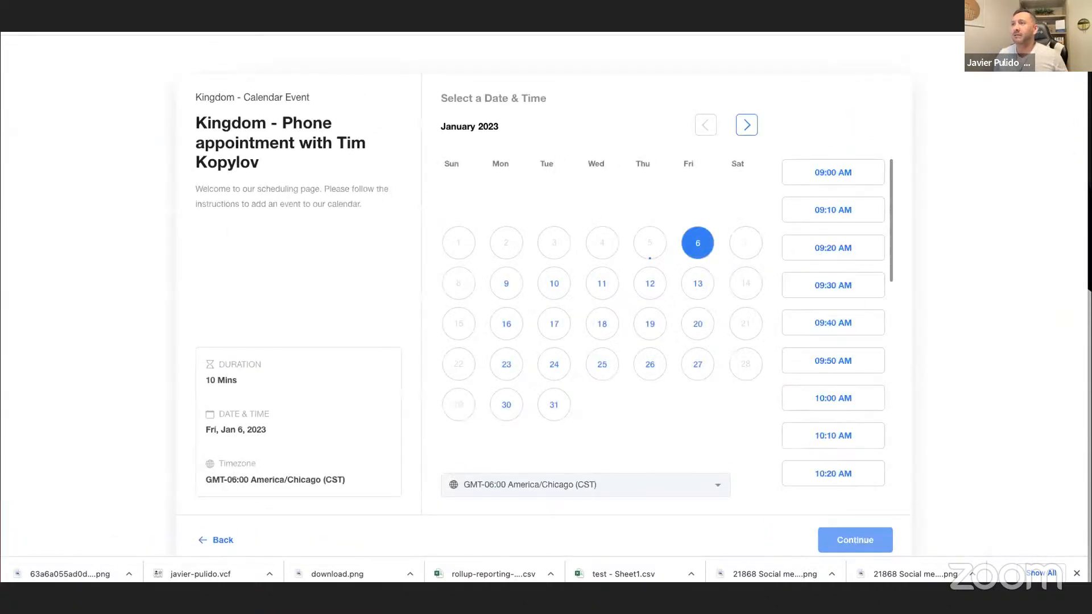
key(super+w)
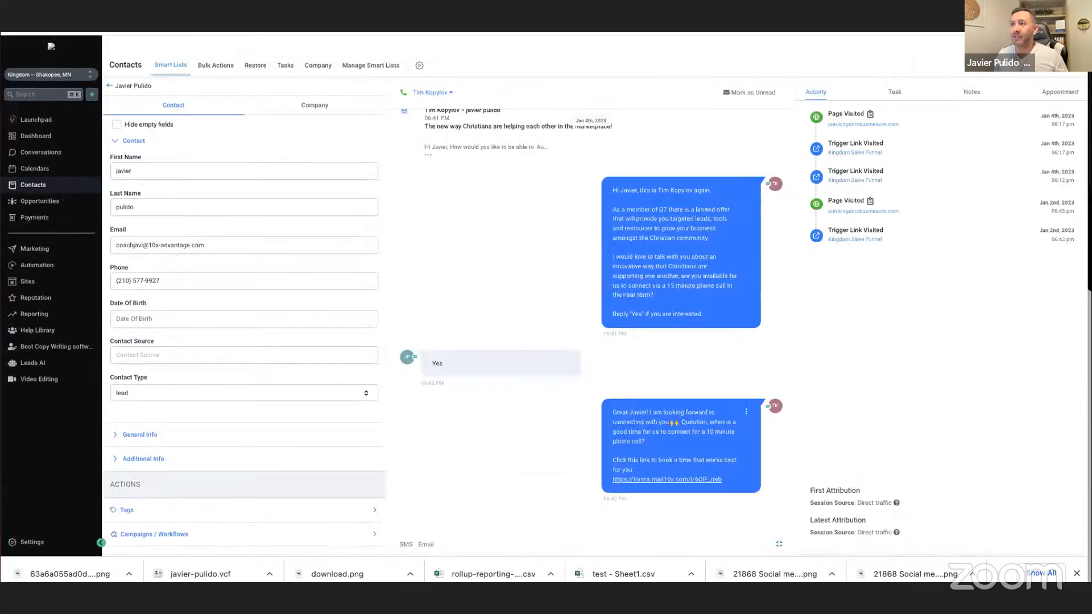
Switch from Kingdom to the SALES ON DEMAND sub-account through a "sales" search and show its funnel list at full width.
click(23, 283)
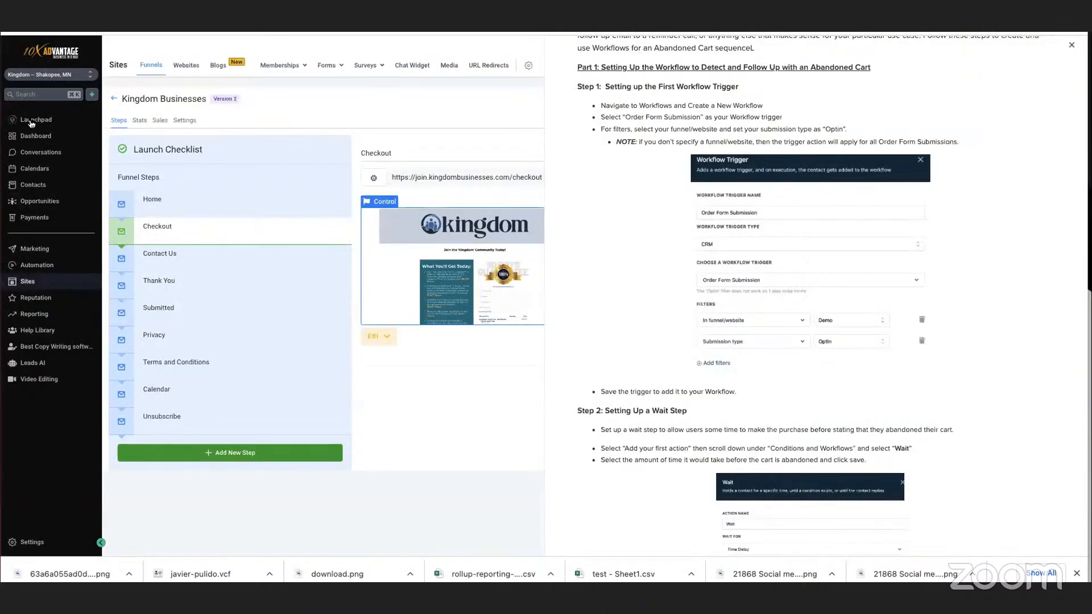
click(51, 74)
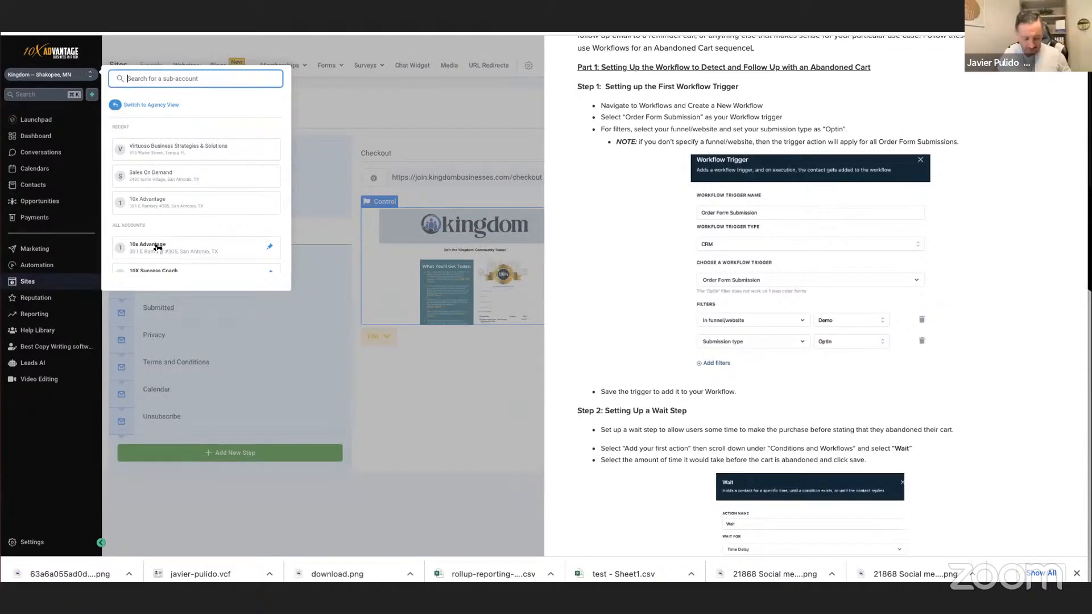
text(sales)
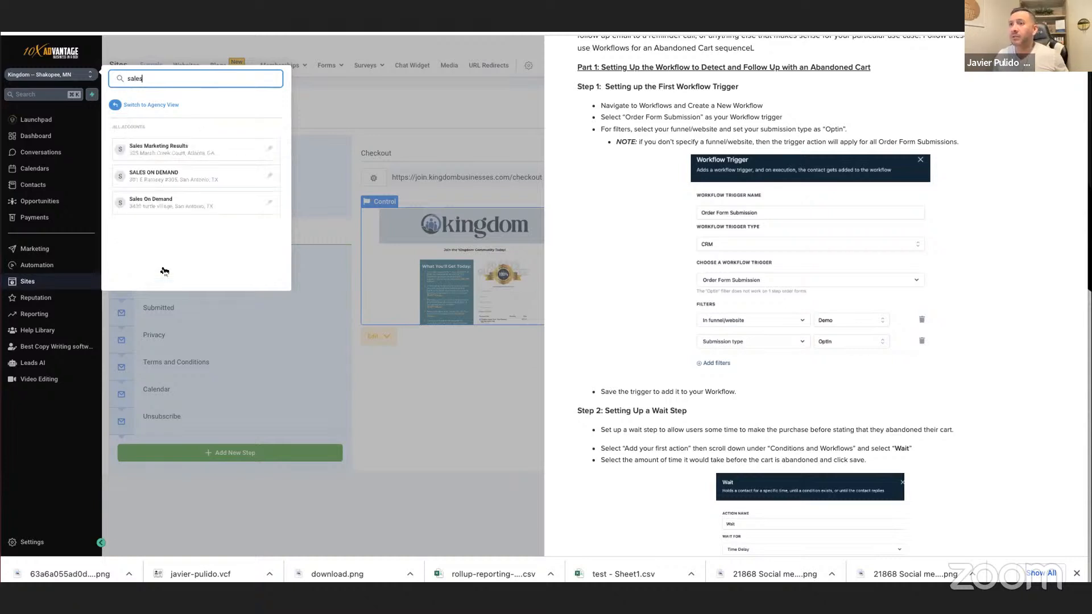
click(167, 180)
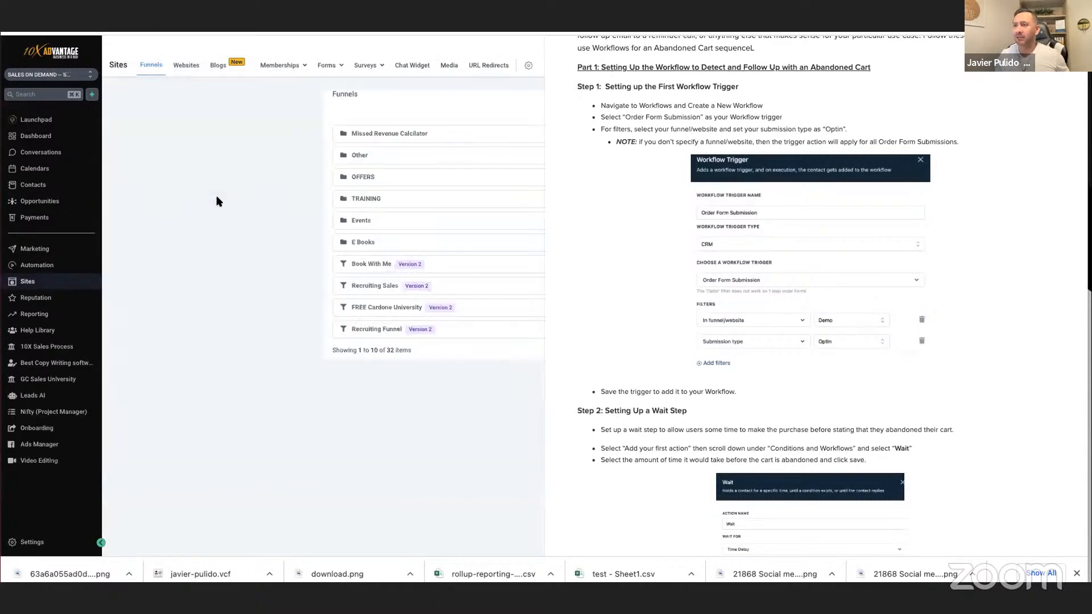
scroll(924, 141, up, 3)
click(1072, 53)
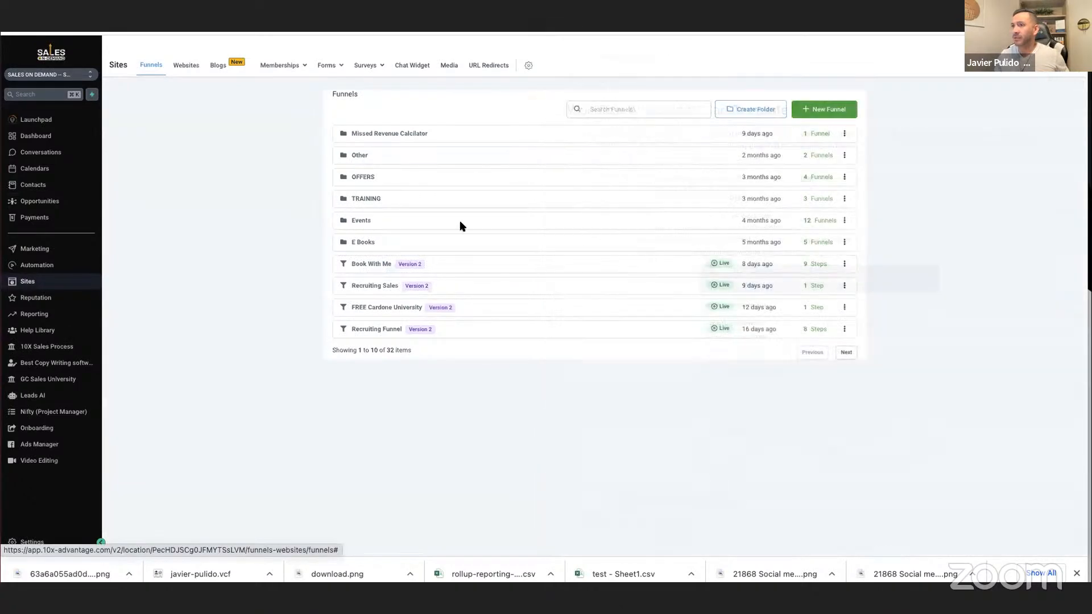
Find the Book With Me funnel by searching for "book" and set up its clone with Kingdom as the location.
click(606, 110)
text(book)
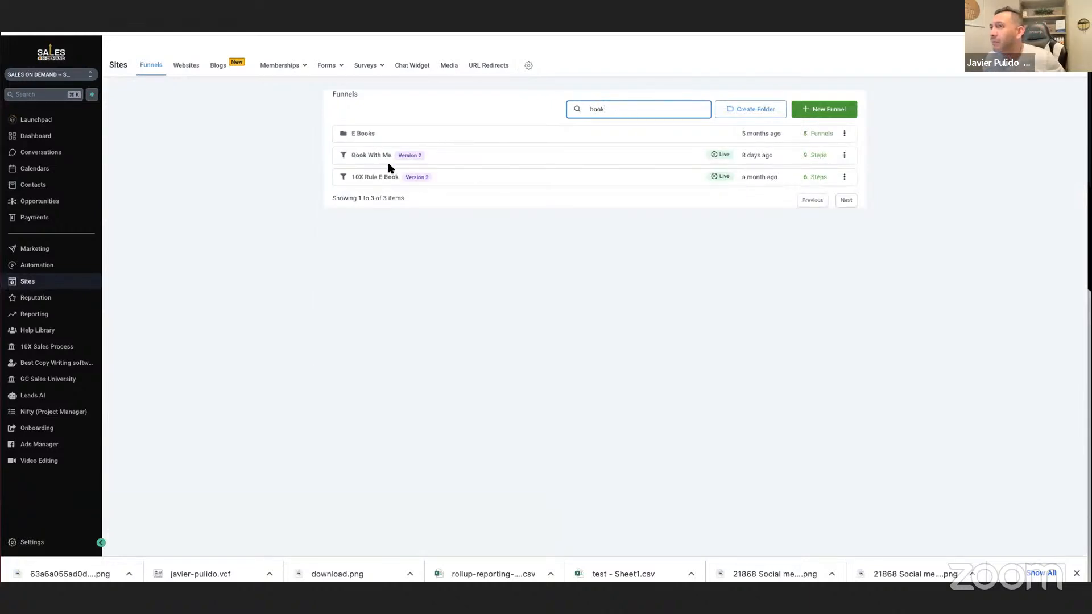
click(844, 155)
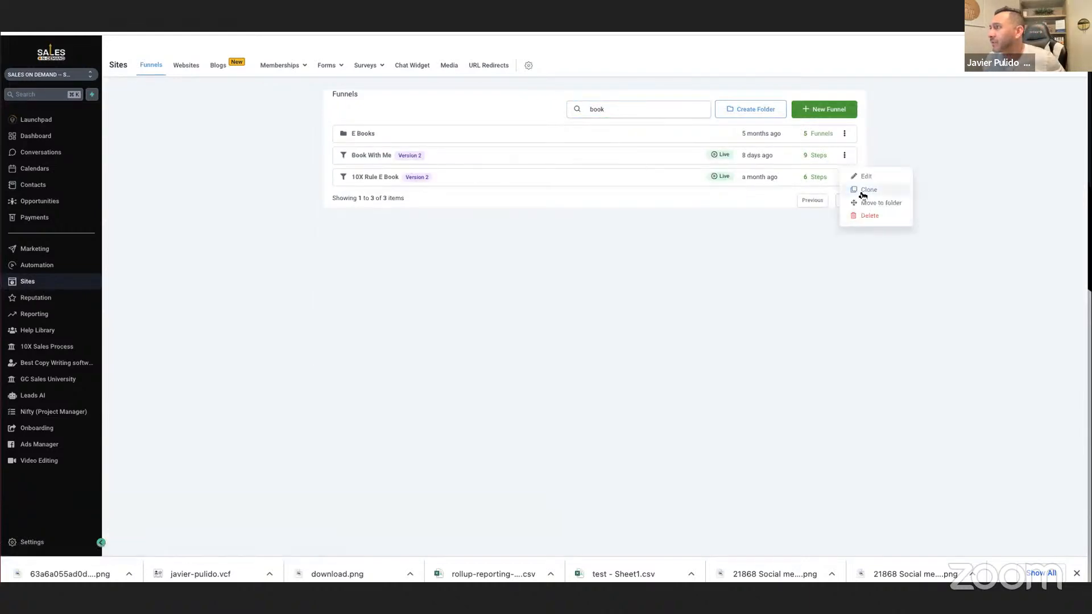
click(860, 190)
click(475, 150)
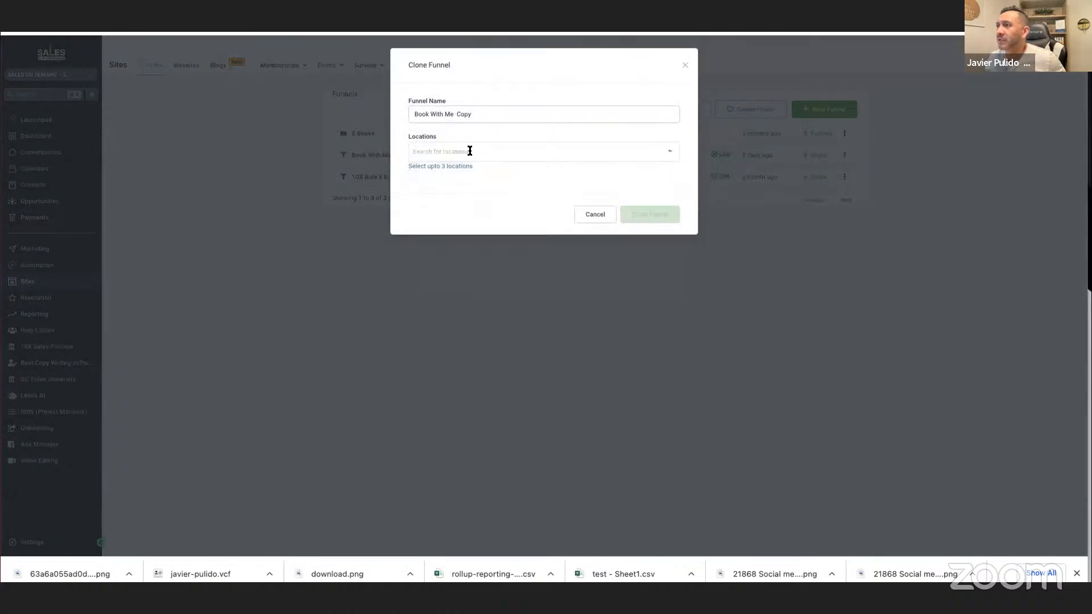
click(464, 150)
text(king)
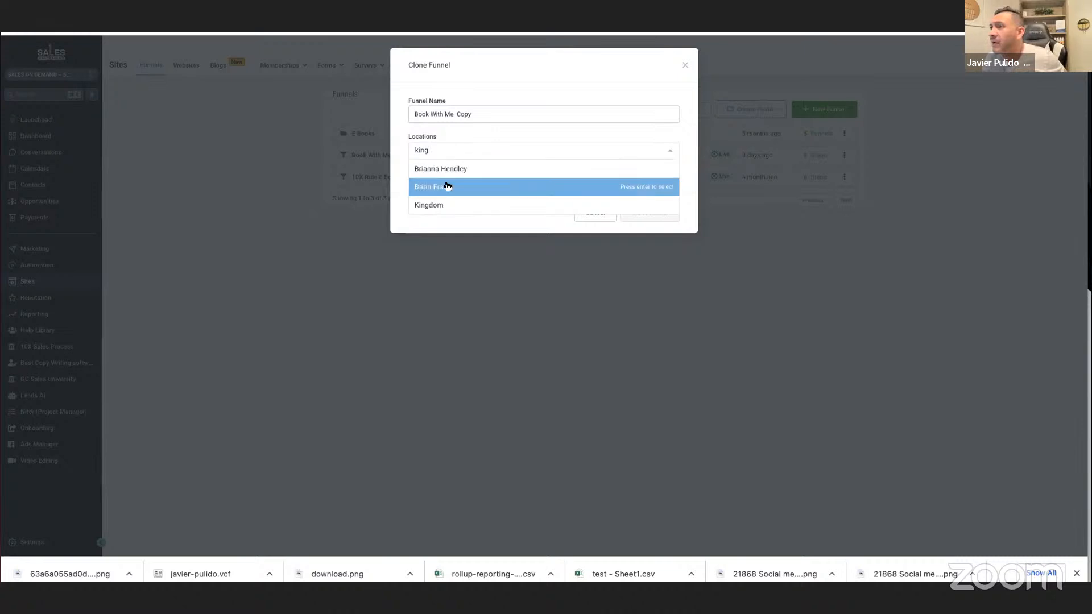
click(440, 208)
Remove "Copy" from the clone's funnel name so it reads Book With Me, and clone the funnel.
click(470, 114)
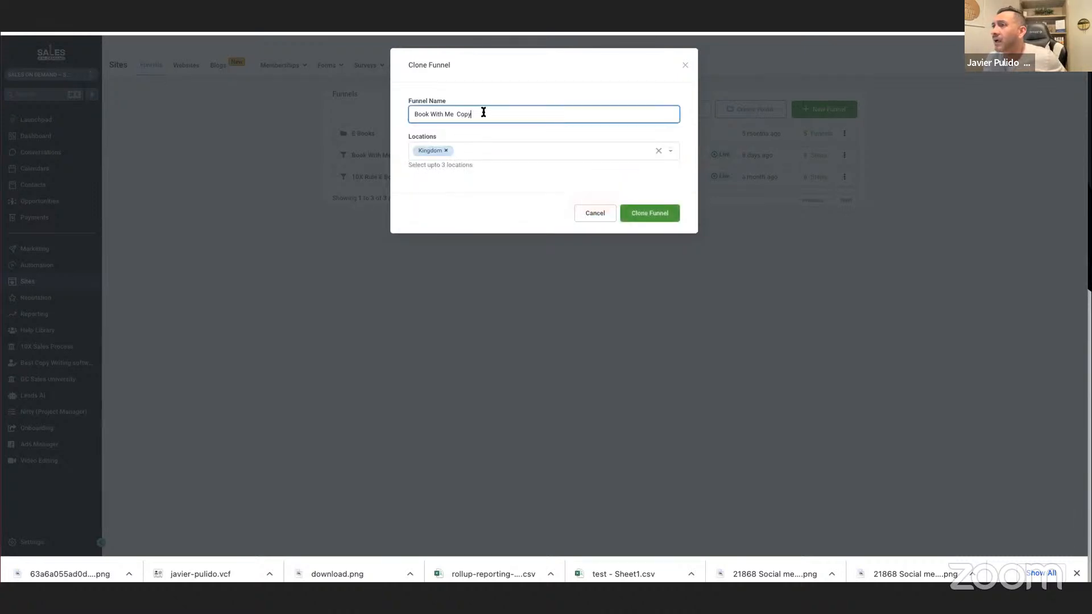
key(BackSpace)
key(BackSpace)
key(BackSpace)
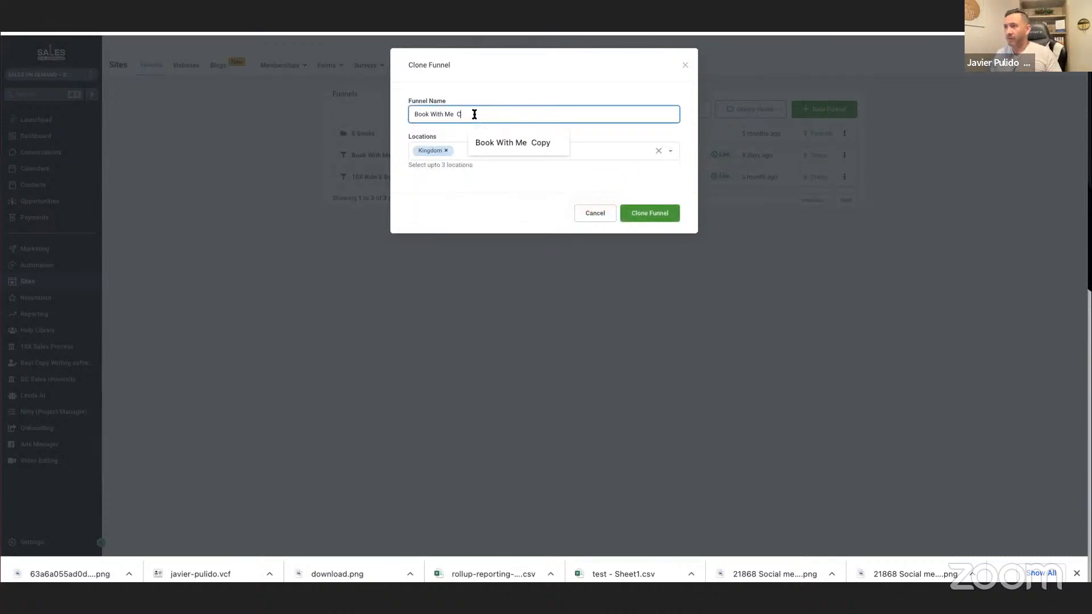
key(BackSpace)
click(640, 211)
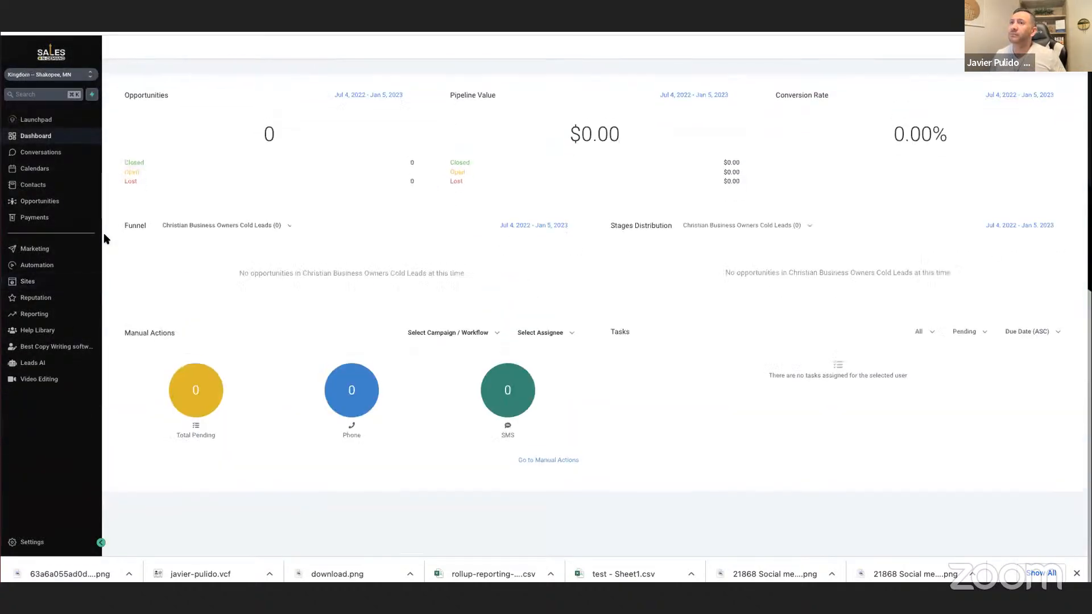
Open the cloned Book With Me funnel in Kingdom and delete its Missed Revenue Strategy step, confirming with DELETE.
click(45, 284)
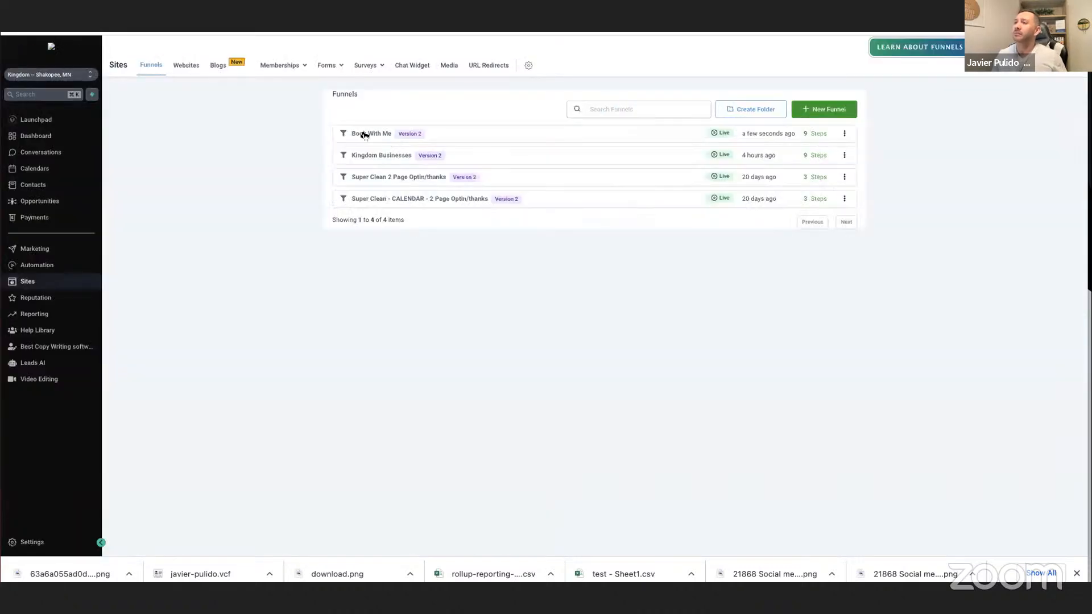
click(362, 134)
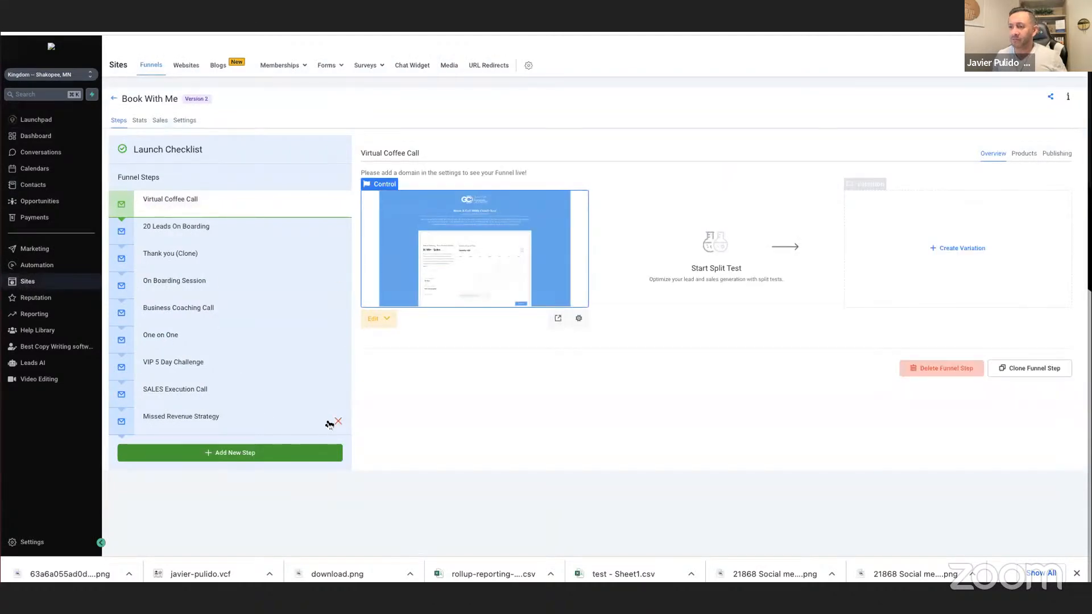
click(331, 422)
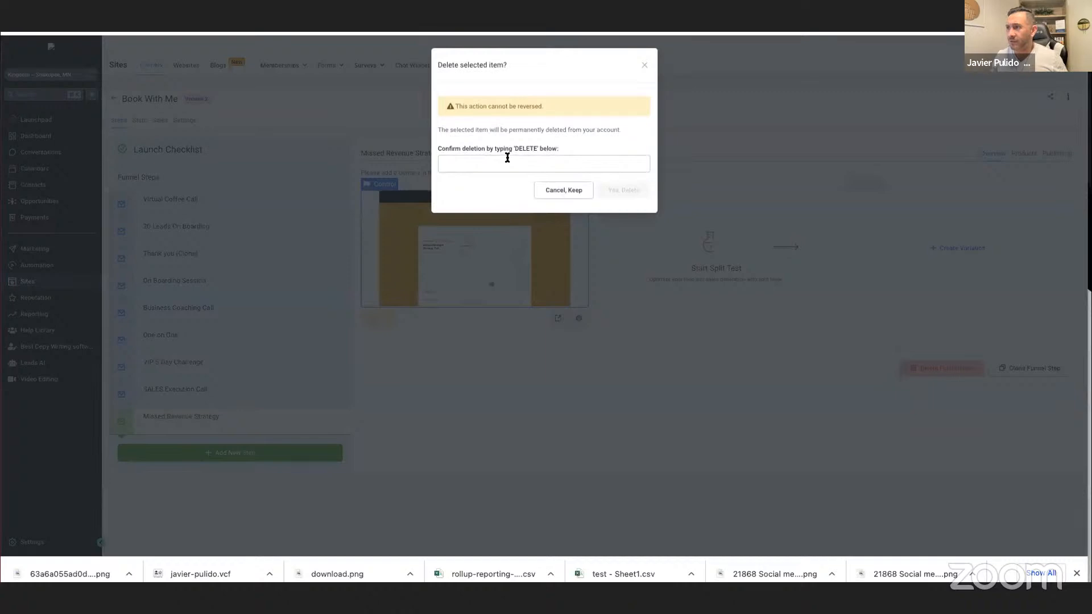
text(DELETE)
click(622, 190)
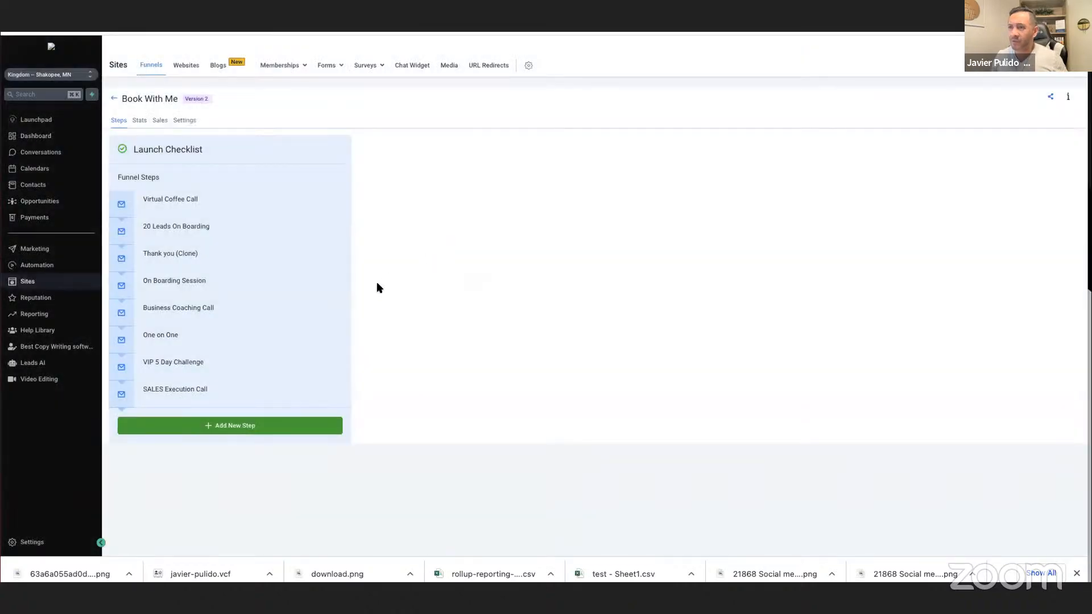
Delete the SALES Execution Call and VIP 5 Day Challenge steps from the Book With Me funnel, confirming each with DELETE.
click(337, 396)
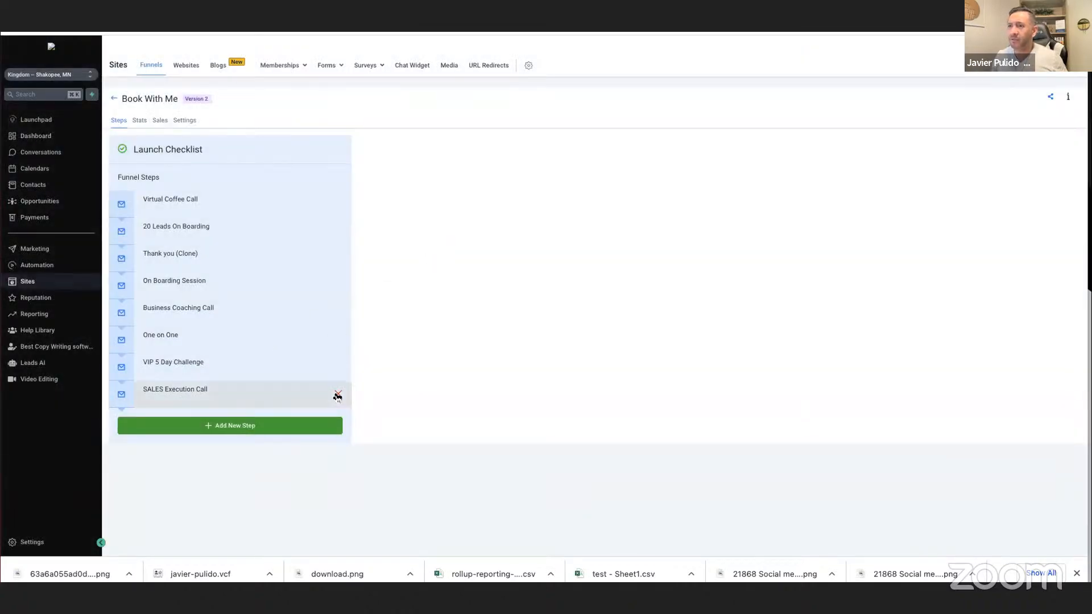
click(521, 163)
click(521, 191)
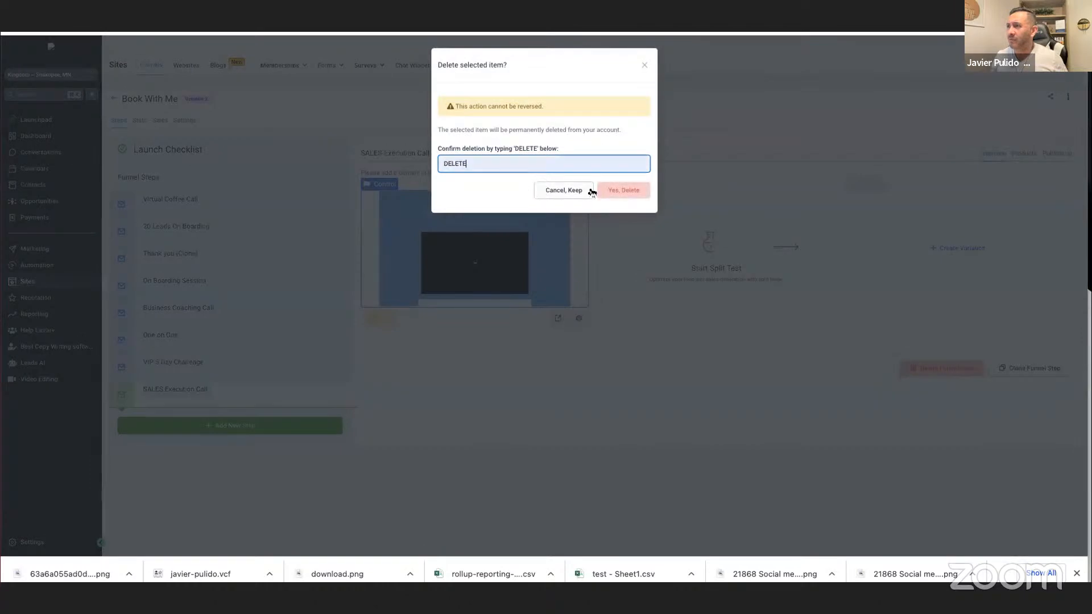
click(611, 190)
click(332, 364)
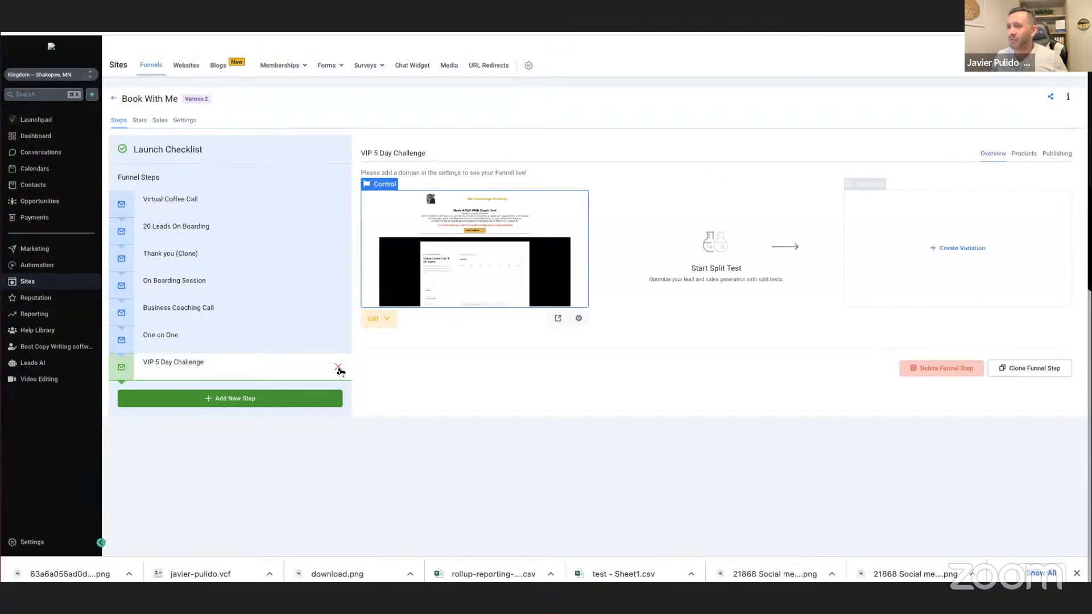
click(338, 369)
click(495, 166)
click(521, 189)
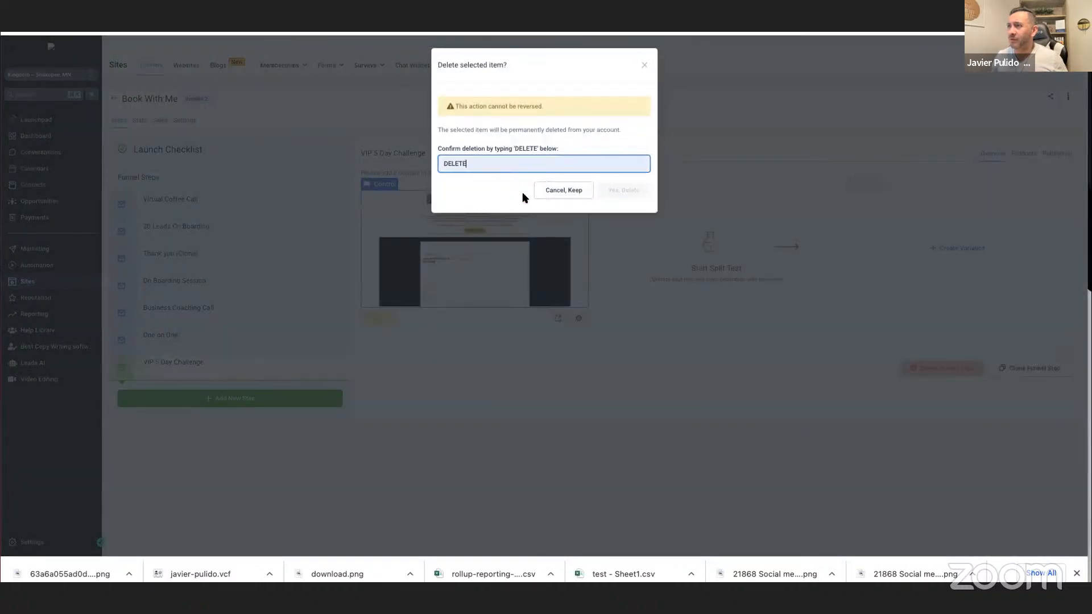
click(608, 190)
Delete the One on One and Business Coaching Call steps from the funnel, confirming each with DELETE.
click(339, 339)
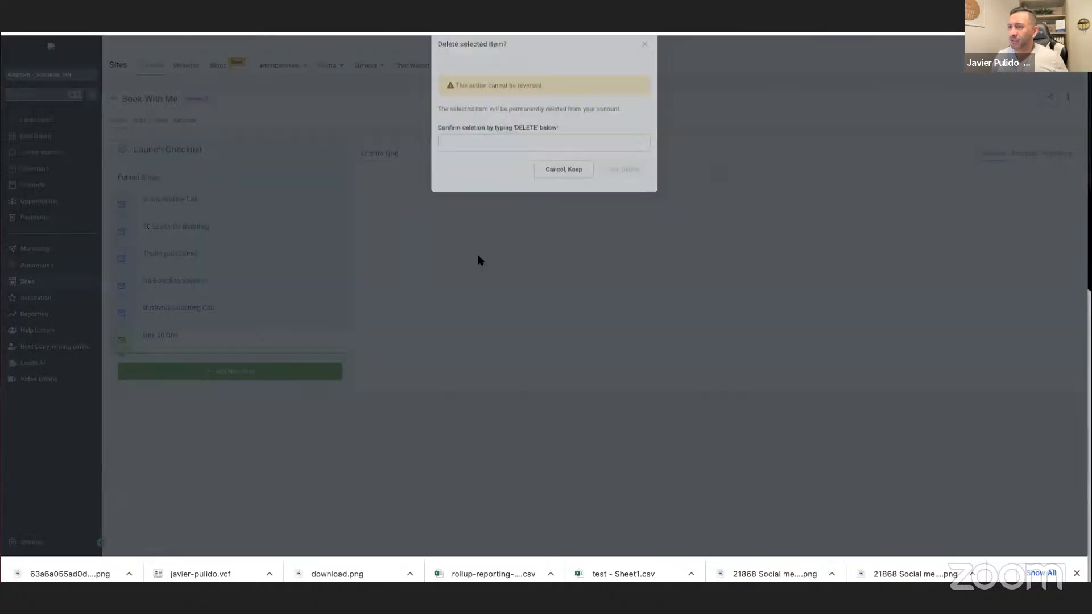
click(538, 165)
click(523, 190)
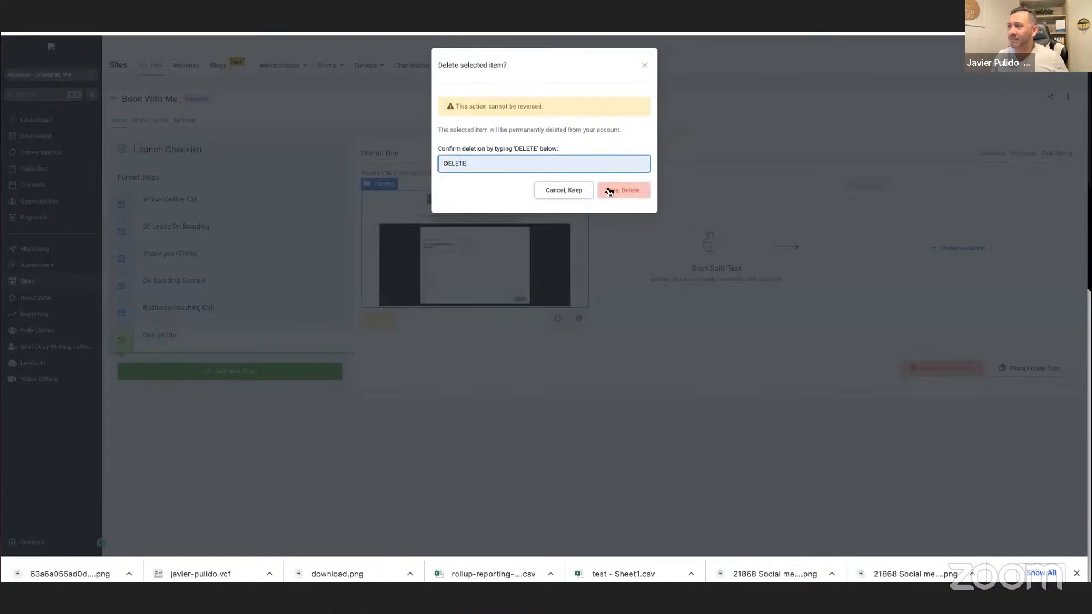
click(608, 191)
click(339, 313)
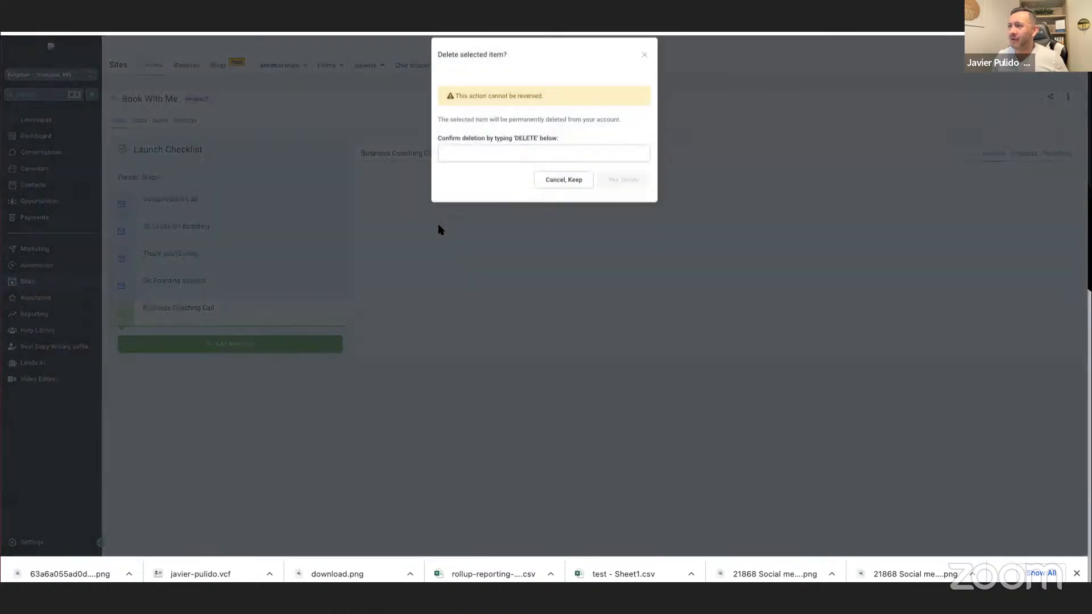
click(470, 163)
click(506, 190)
click(604, 195)
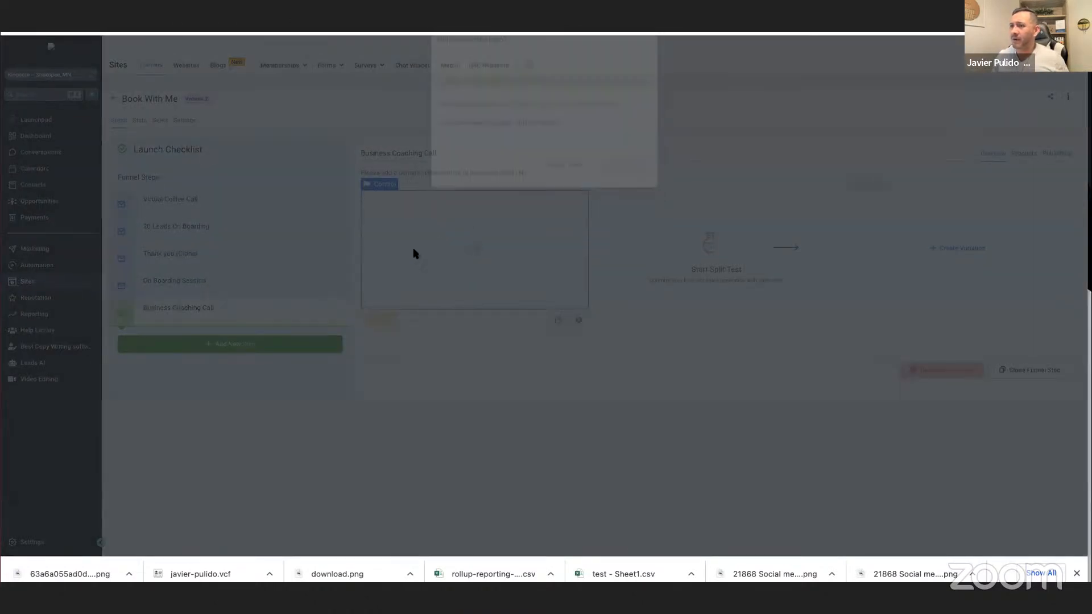
Delete the On Boarding Session step from the funnel, and cancel the deletion of the Thank you (Clone) step.
click(338, 285)
click(497, 163)
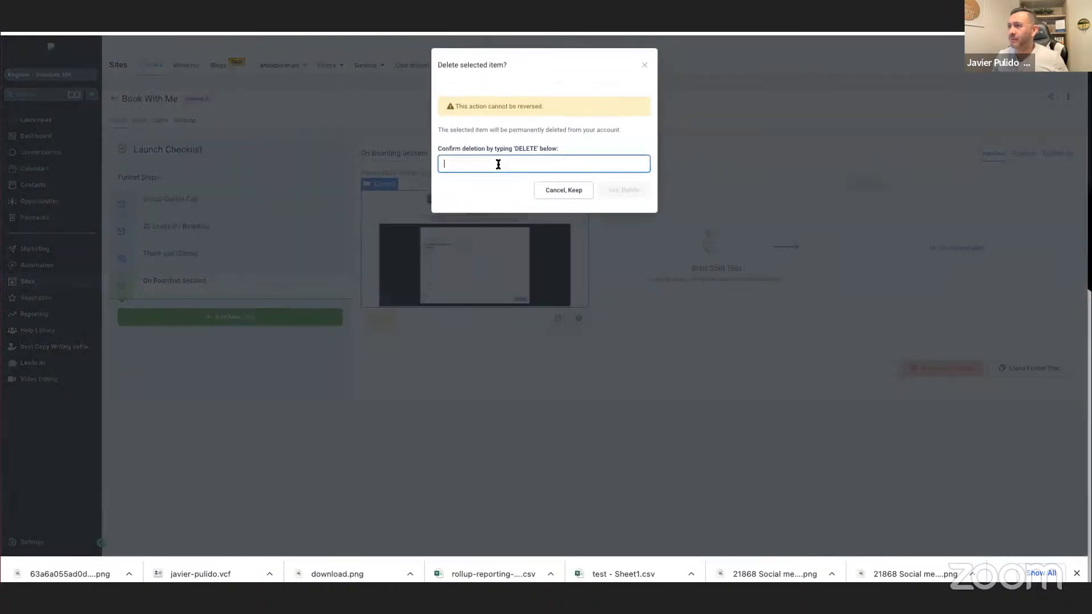
click(514, 190)
click(611, 192)
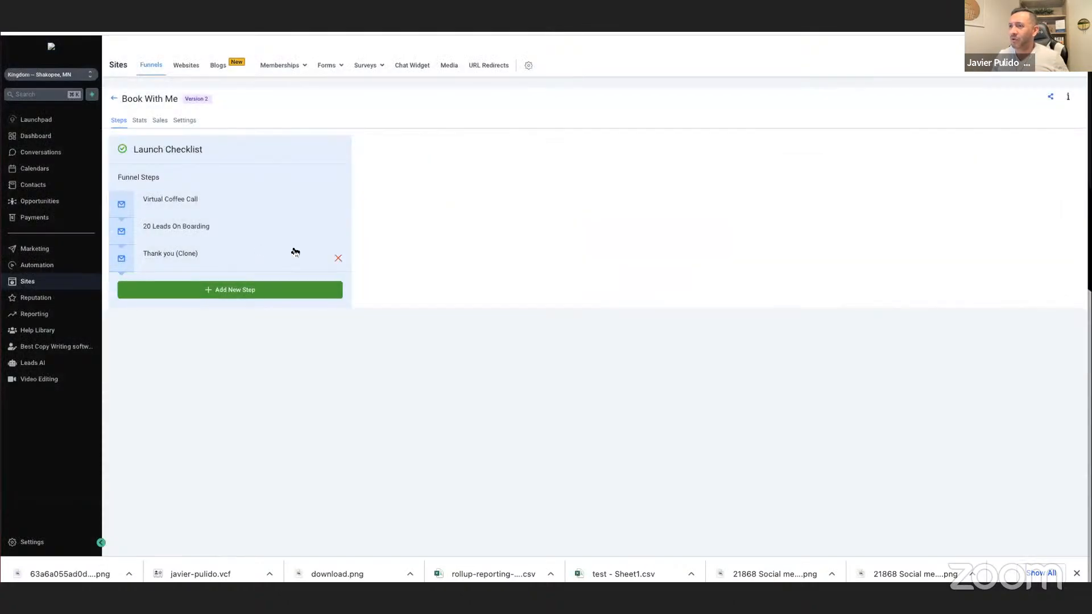
click(336, 261)
click(560, 187)
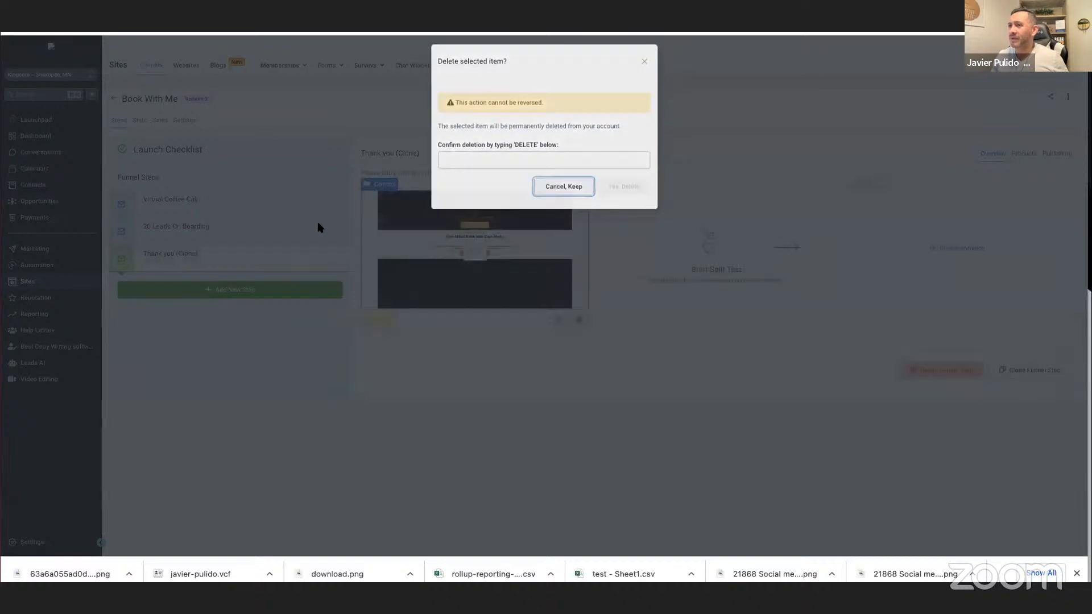
Delete the Thank you (Clone) and 20 Leads On Boarding steps from the funnel, confirming each with DELETE.
click(338, 258)
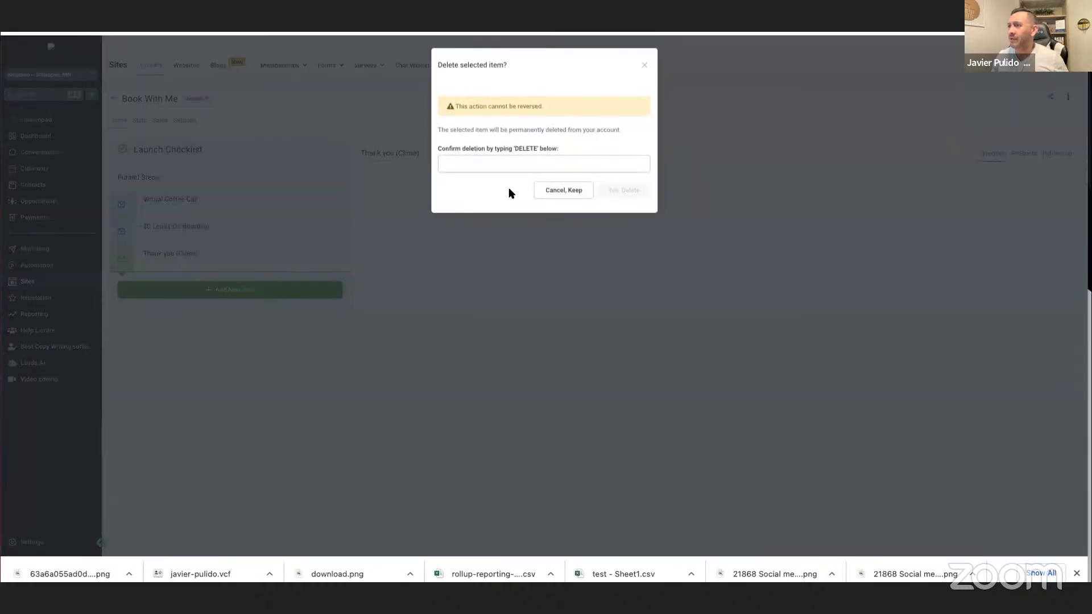
click(540, 163)
click(518, 191)
click(602, 191)
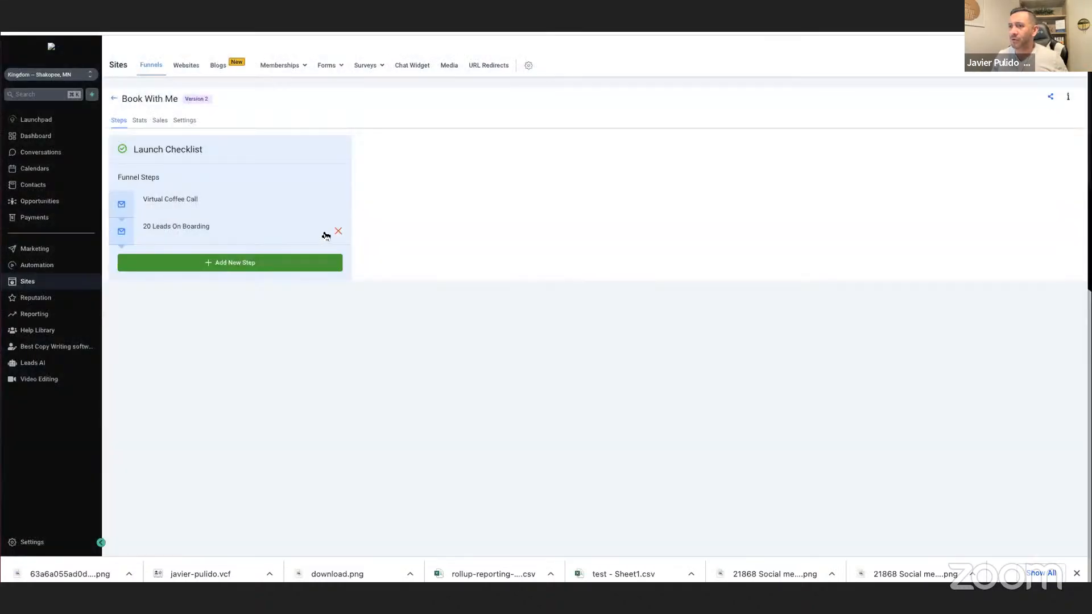
click(338, 232)
click(463, 163)
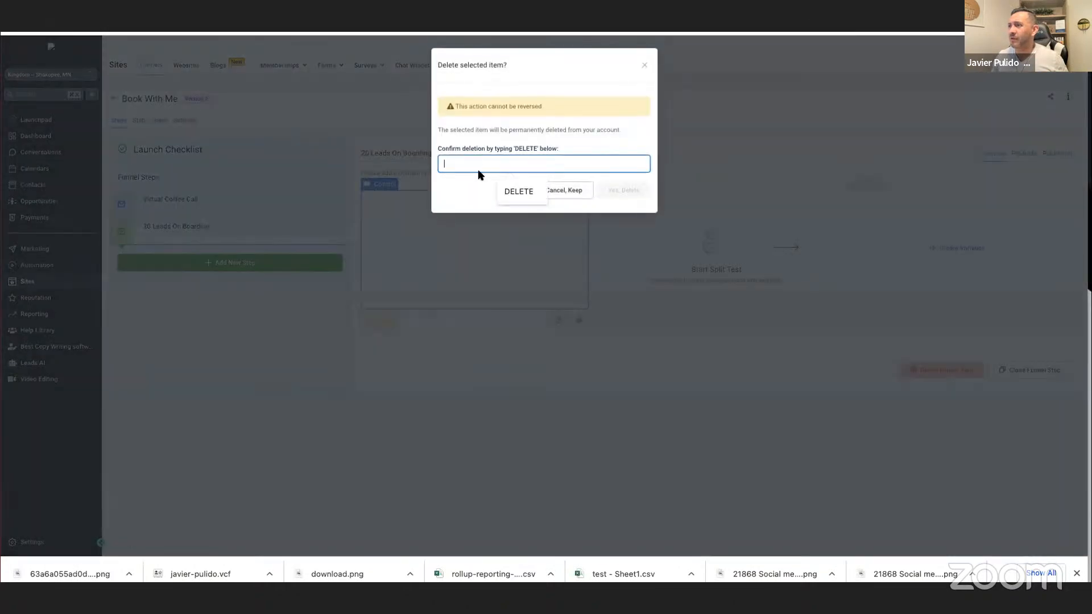
click(514, 189)
click(607, 190)
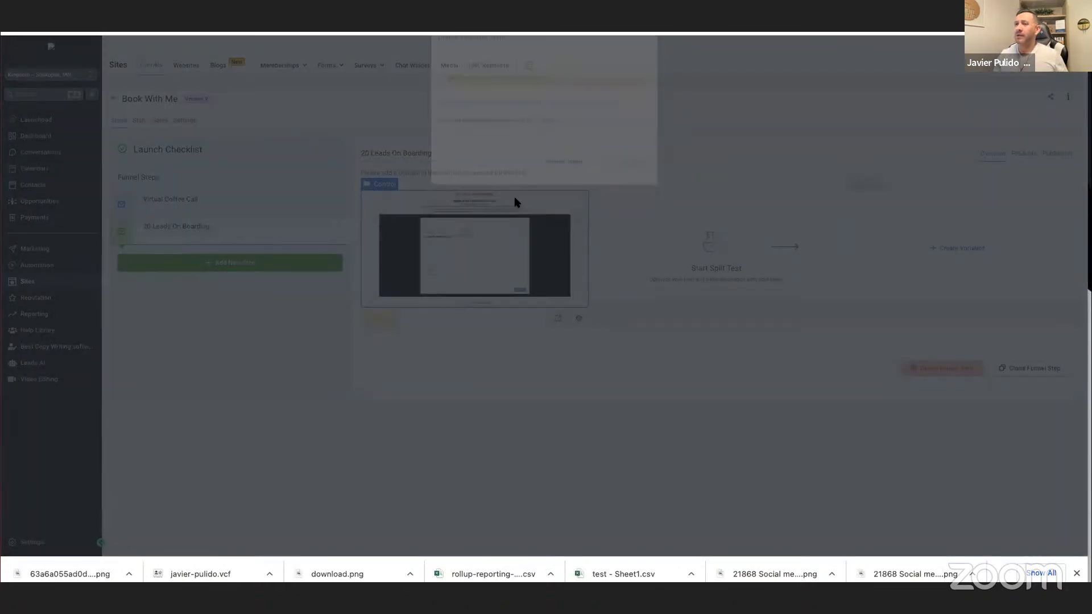
Open the Virtual Coffee Call page for editing in a new tab and assign the Kingdom phone appointment calendar to its calendar element.
click(188, 204)
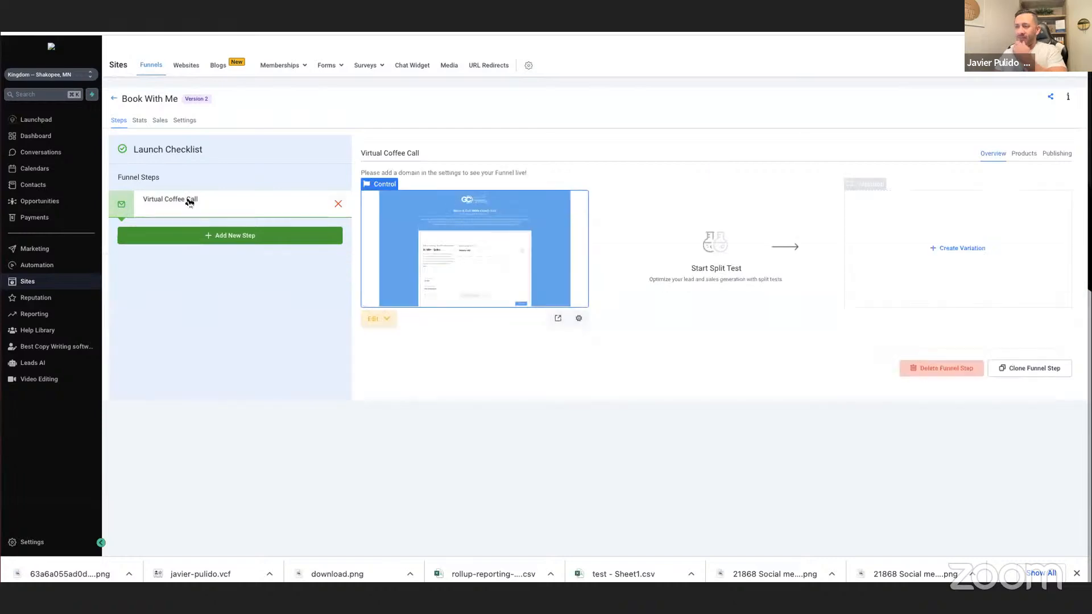
click(375, 317)
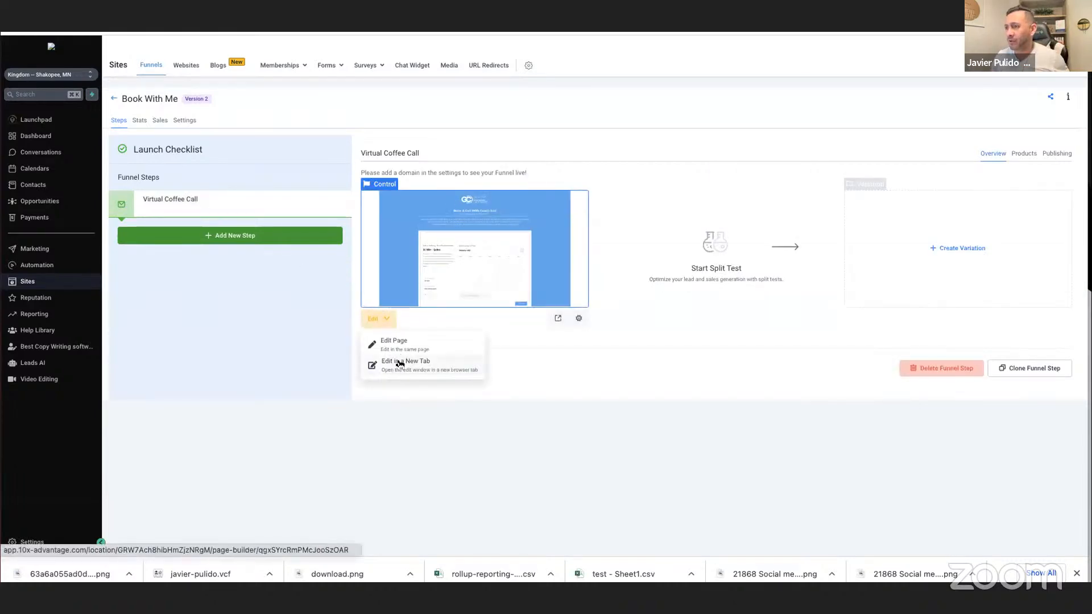
click(401, 361)
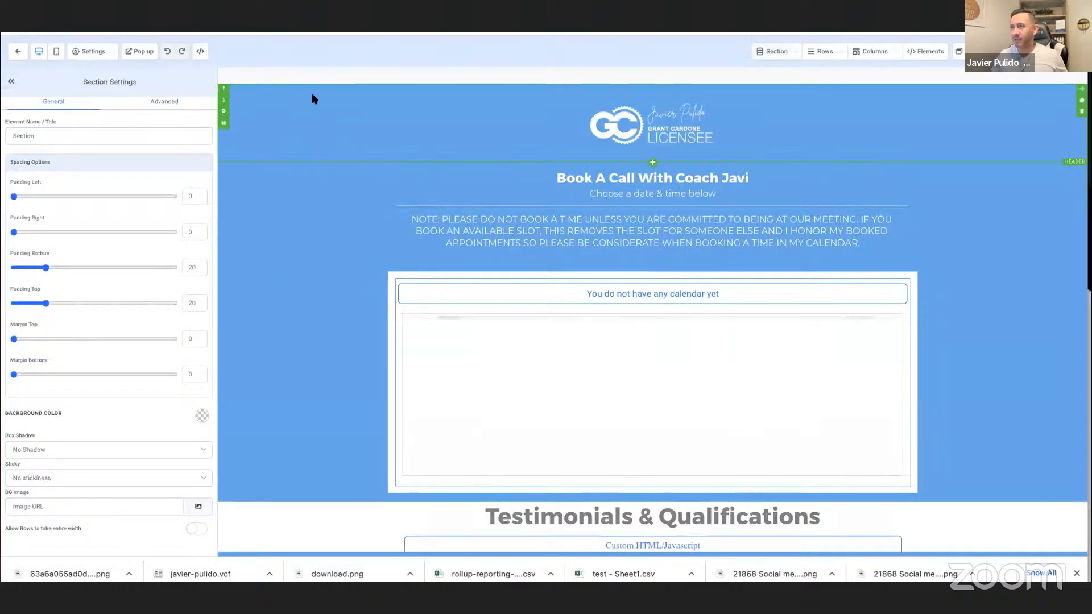
click(658, 294)
scroll(117, 445, down, 1)
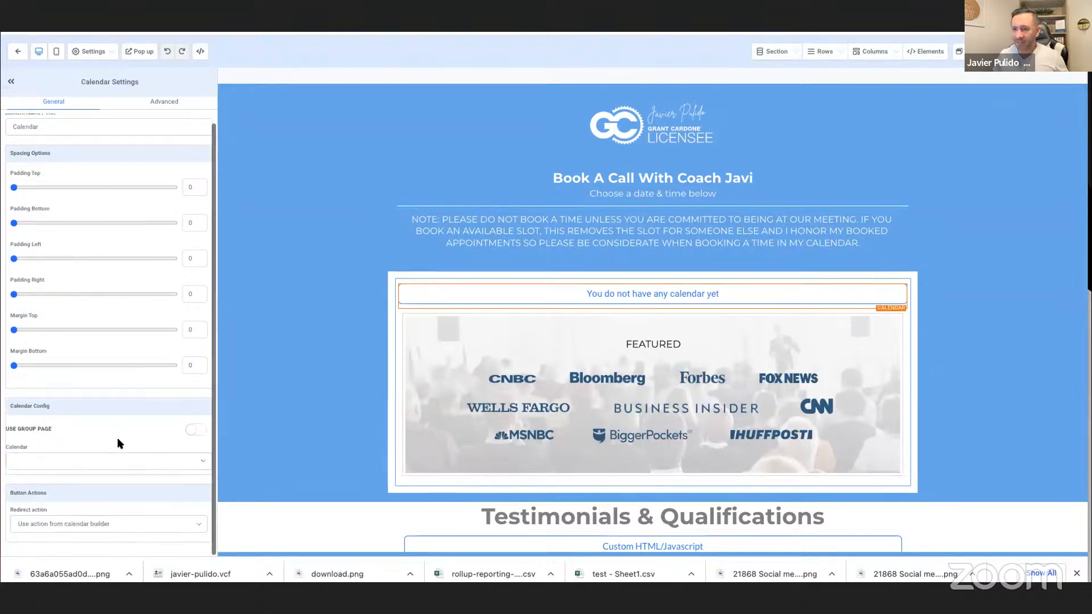
click(126, 461)
click(81, 473)
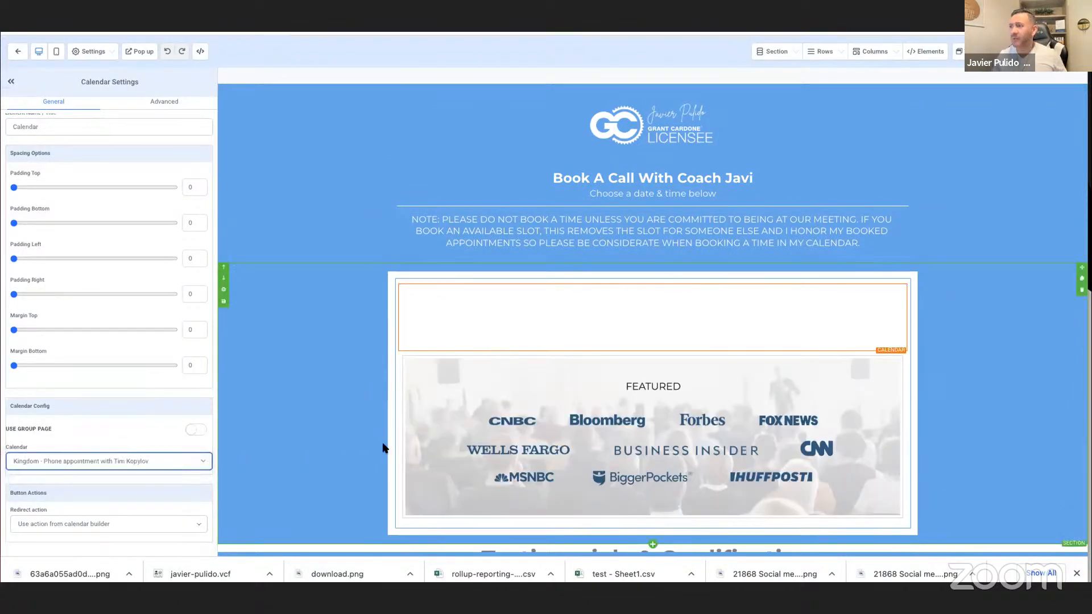
Delete the Featured logos image, the Testimonials & Qualifications section and the Custom HTML/Javascript section below the calendar.
scroll(385, 448, down, 6)
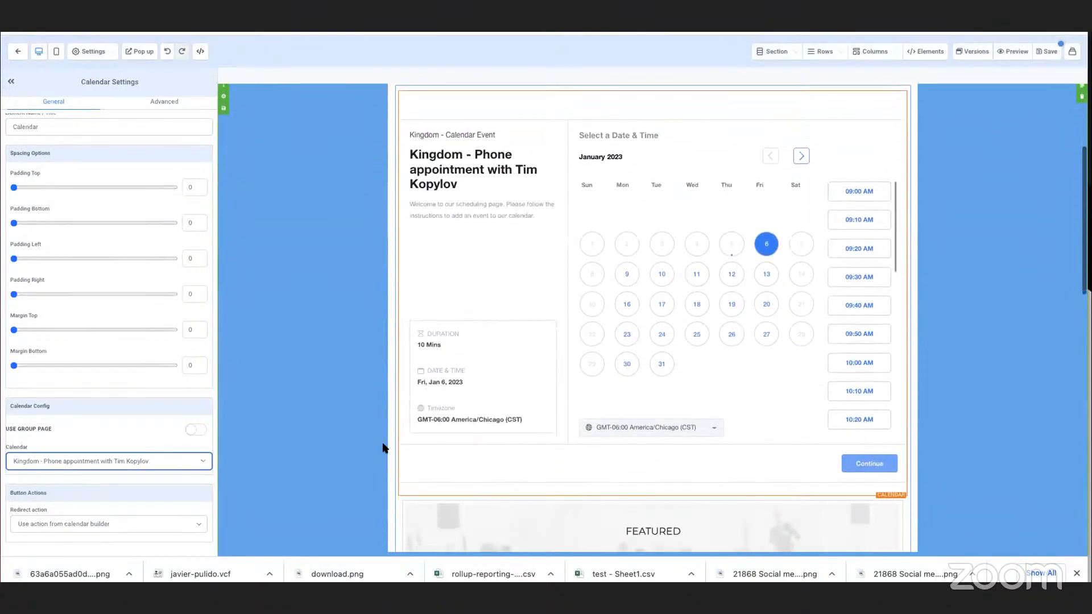
scroll(383, 448, down, 2)
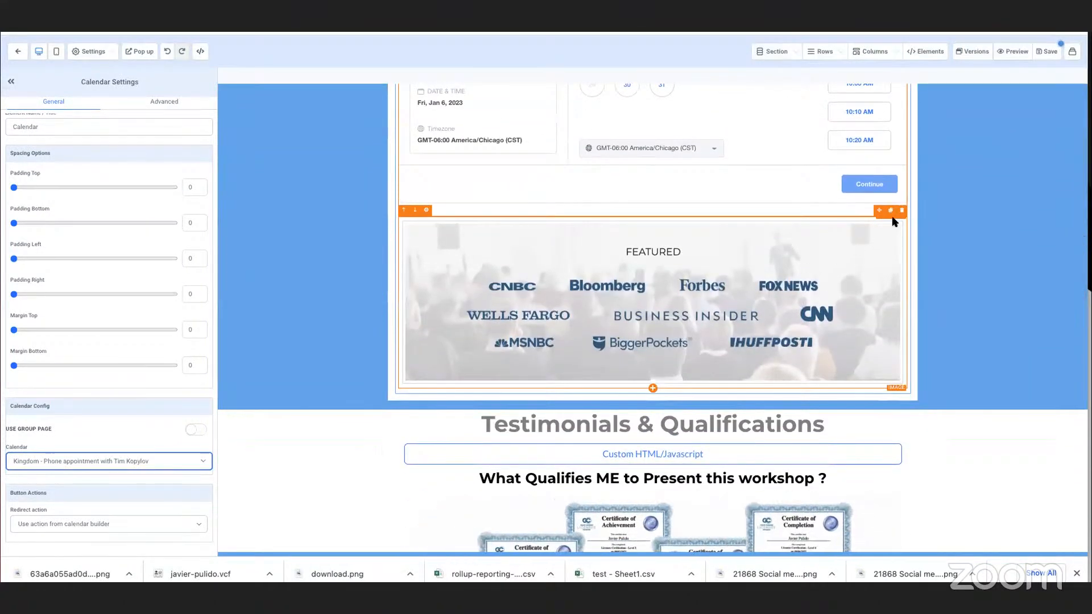
click(901, 211)
click(1081, 266)
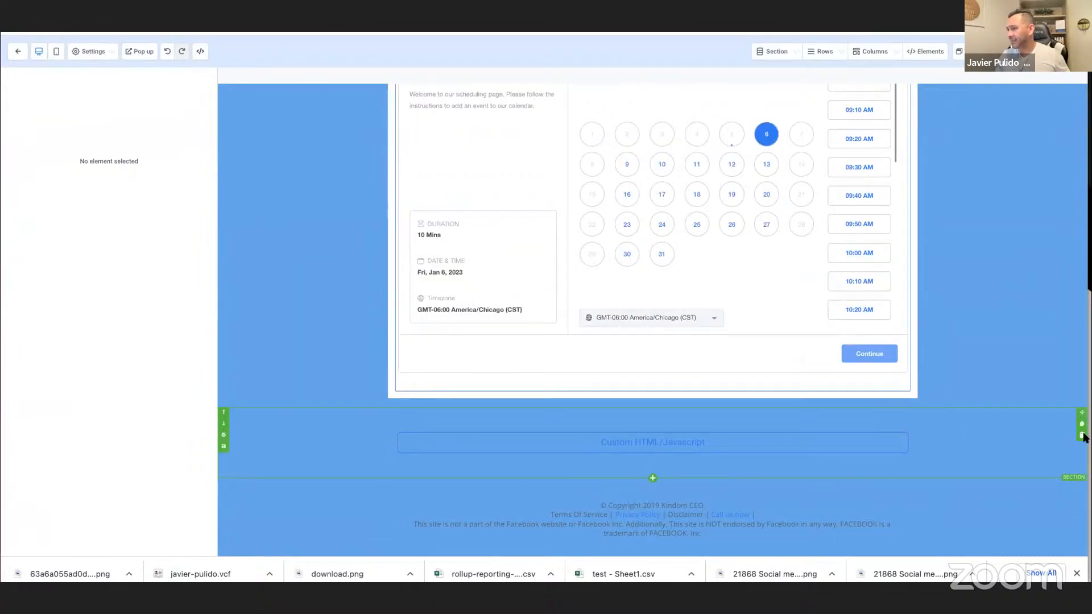
click(1082, 436)
Replace the header logo image with Kingdom Final Logo.png from the media library.
scroll(721, 282, up, 5)
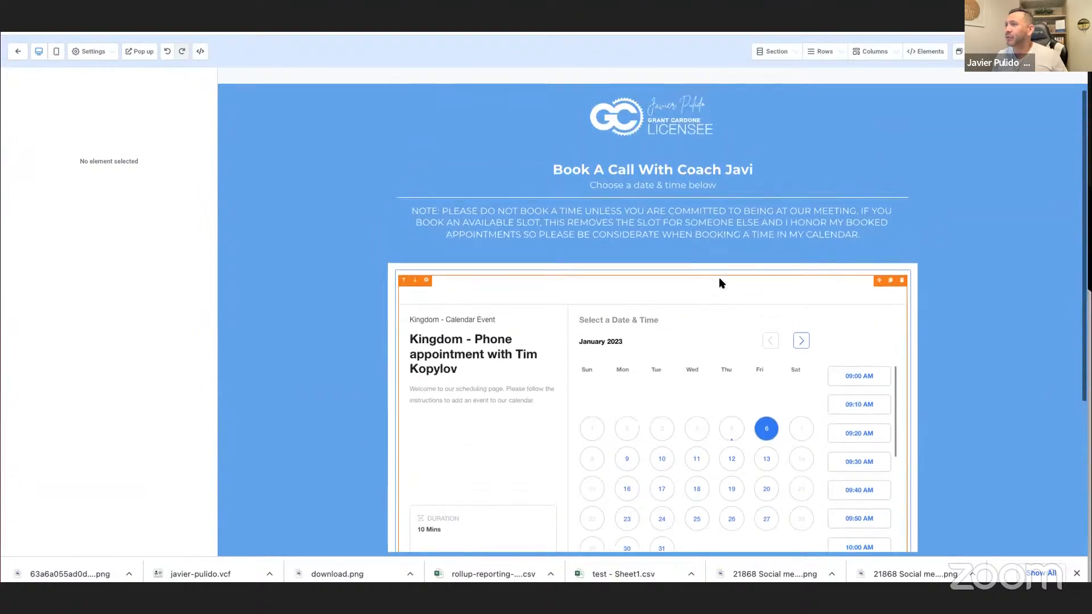
click(606, 121)
scroll(182, 375, down, 5)
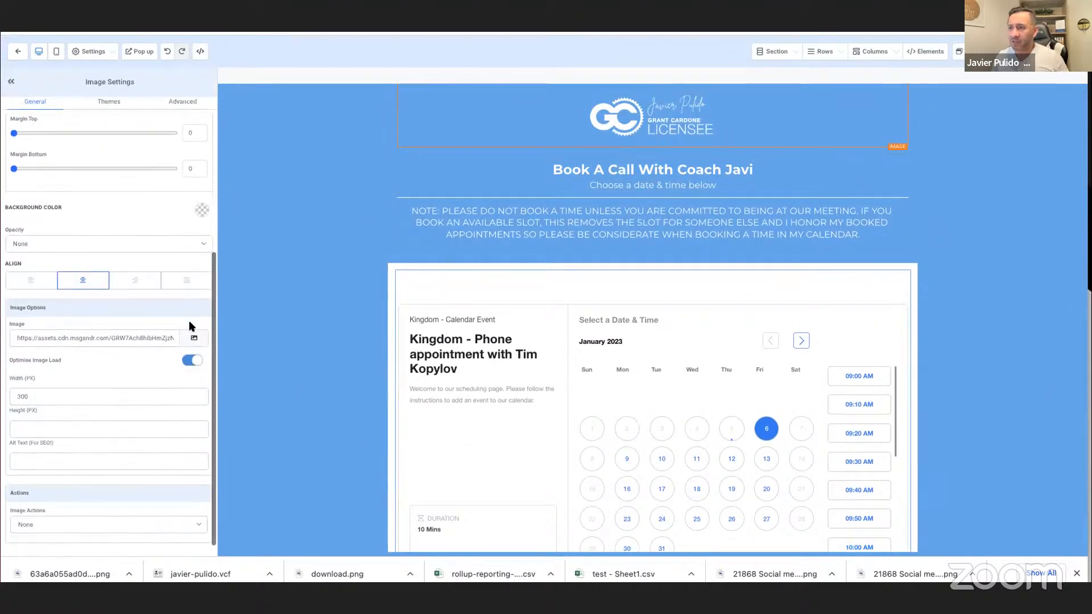
click(194, 338)
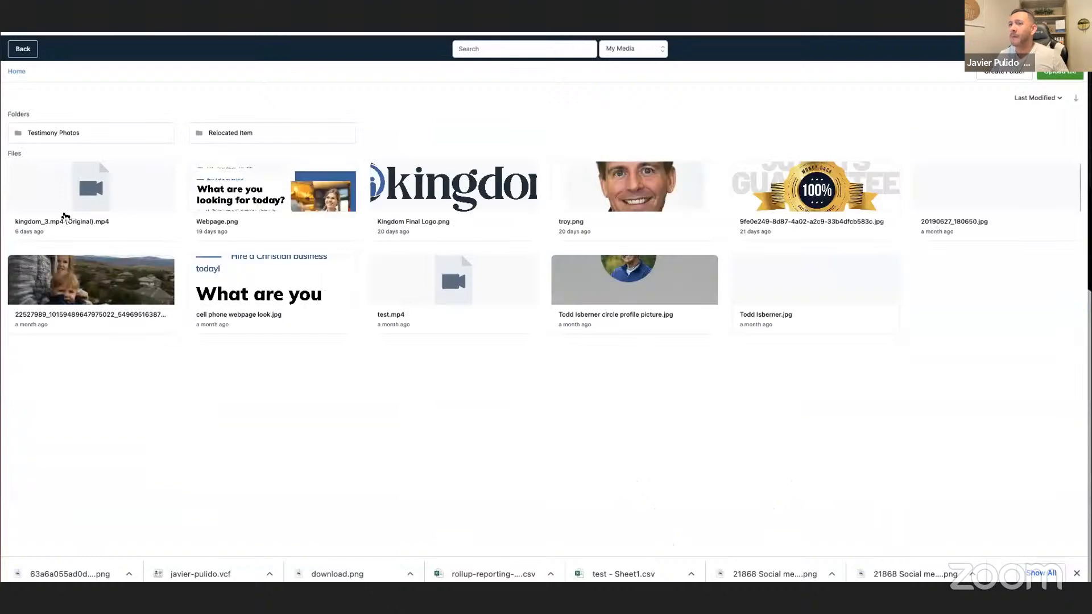
click(444, 192)
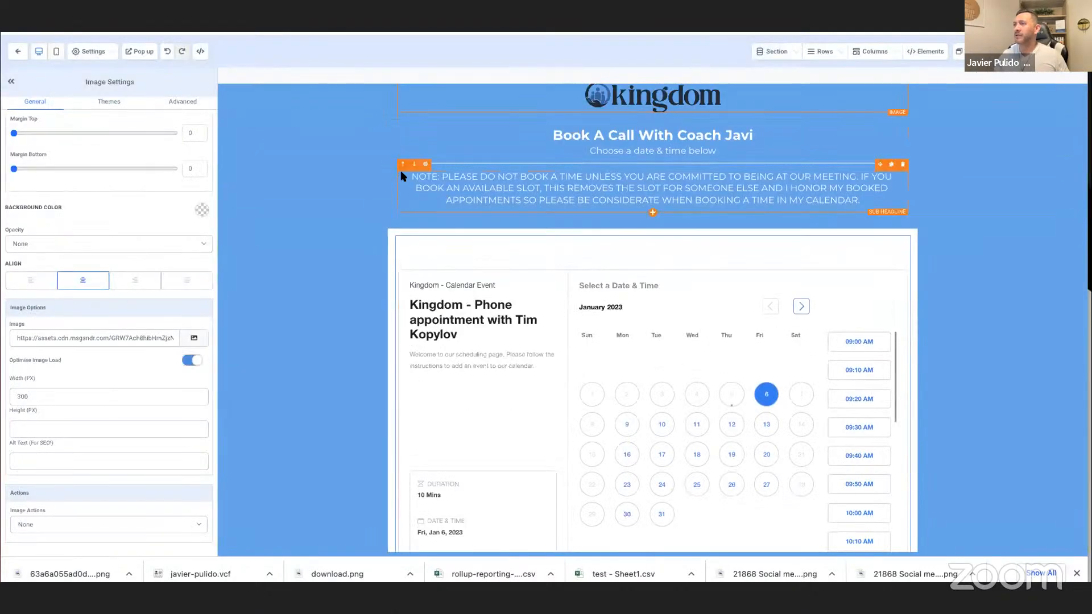
Set the background color of the header and of the calendar section to white.
click(257, 91)
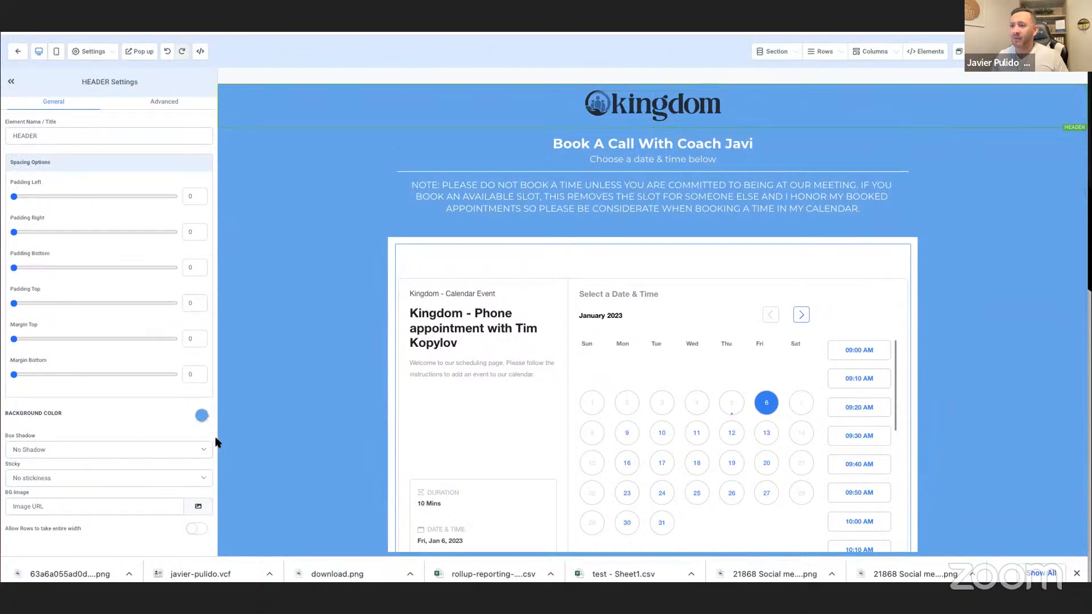
click(200, 415)
click(43, 443)
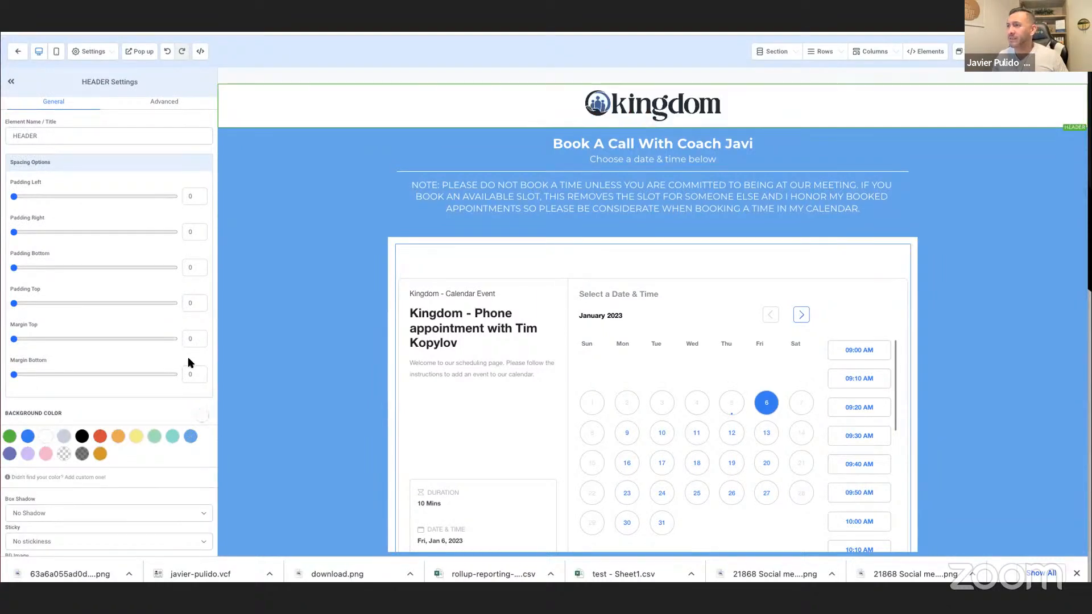
click(265, 303)
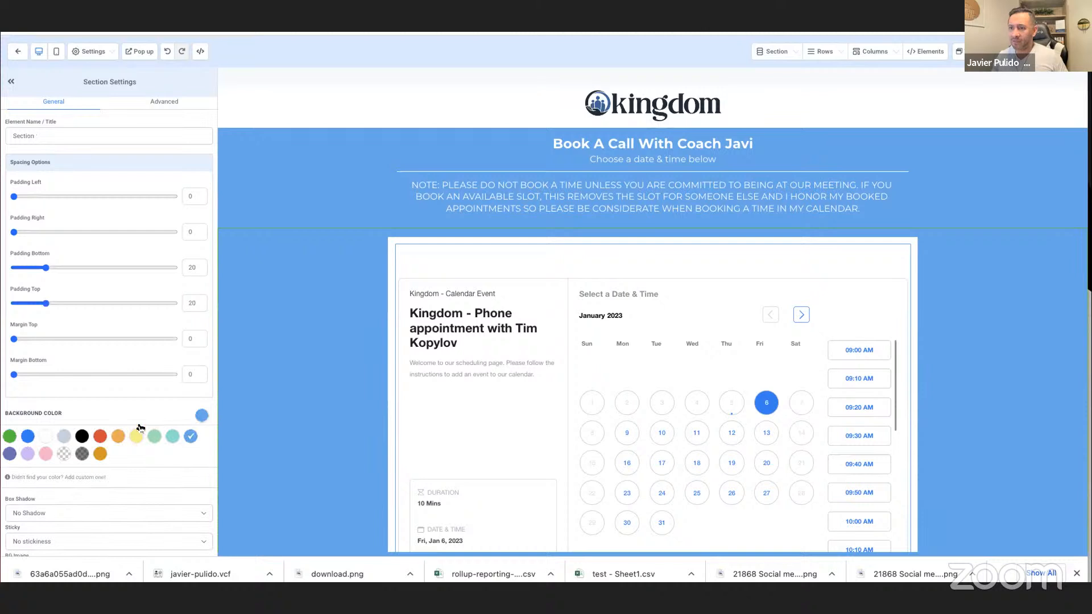
click(201, 415)
click(47, 437)
Delete the blue Book A Call headline section, save the page and return to the Book With Me funnel.
click(303, 206)
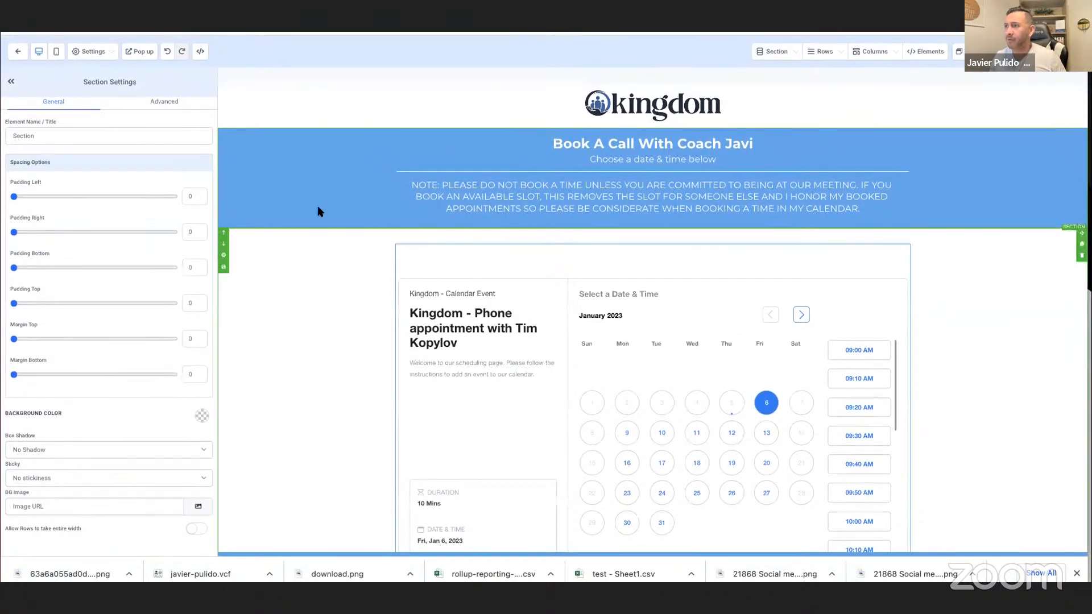
click(165, 102)
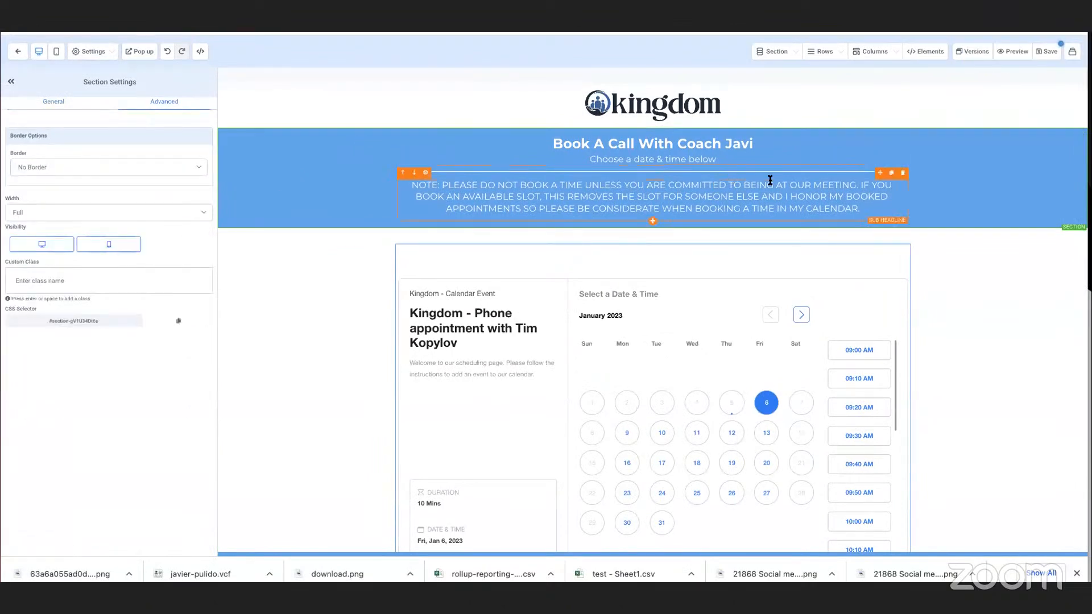
click(222, 168)
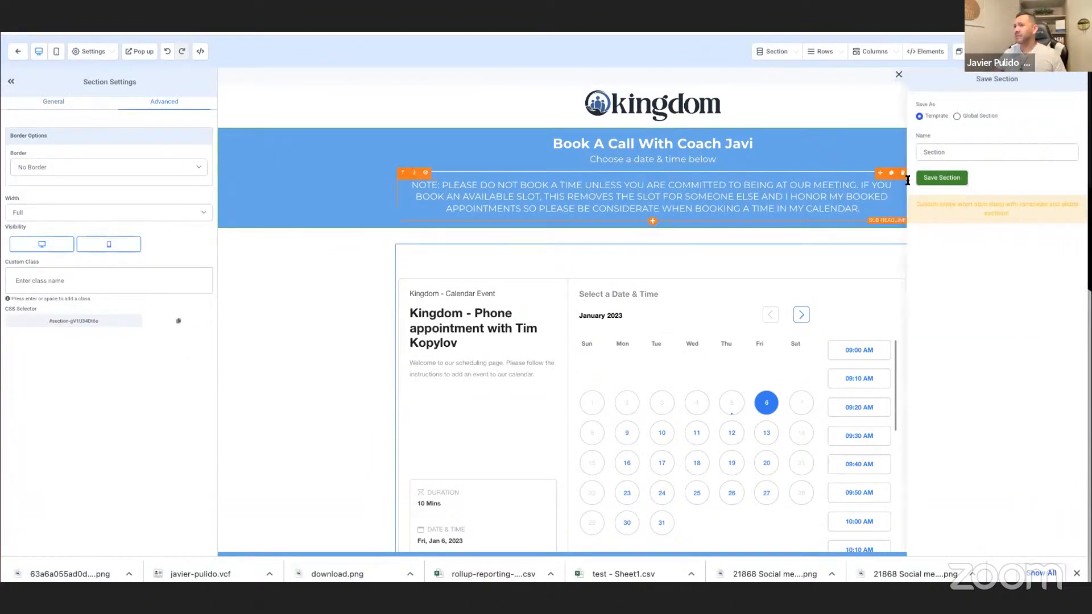
click(898, 75)
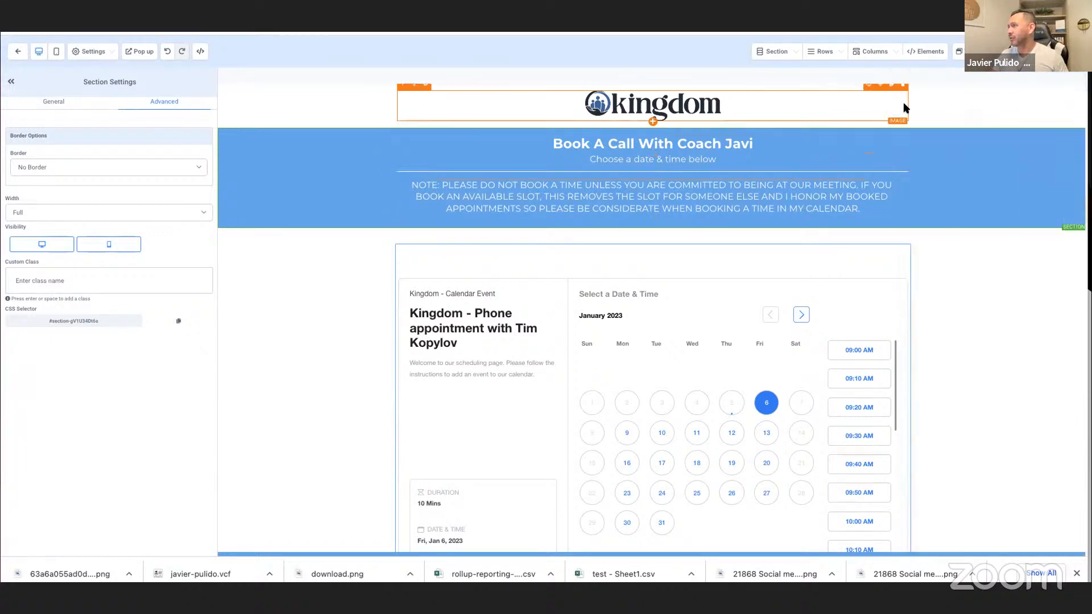
click(1078, 157)
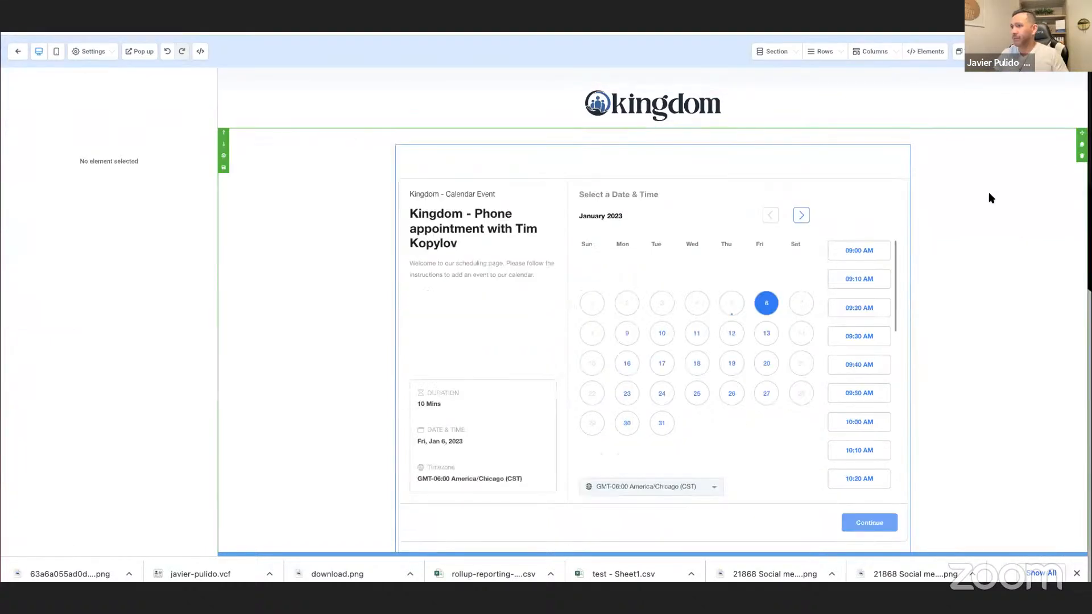
click(1066, 51)
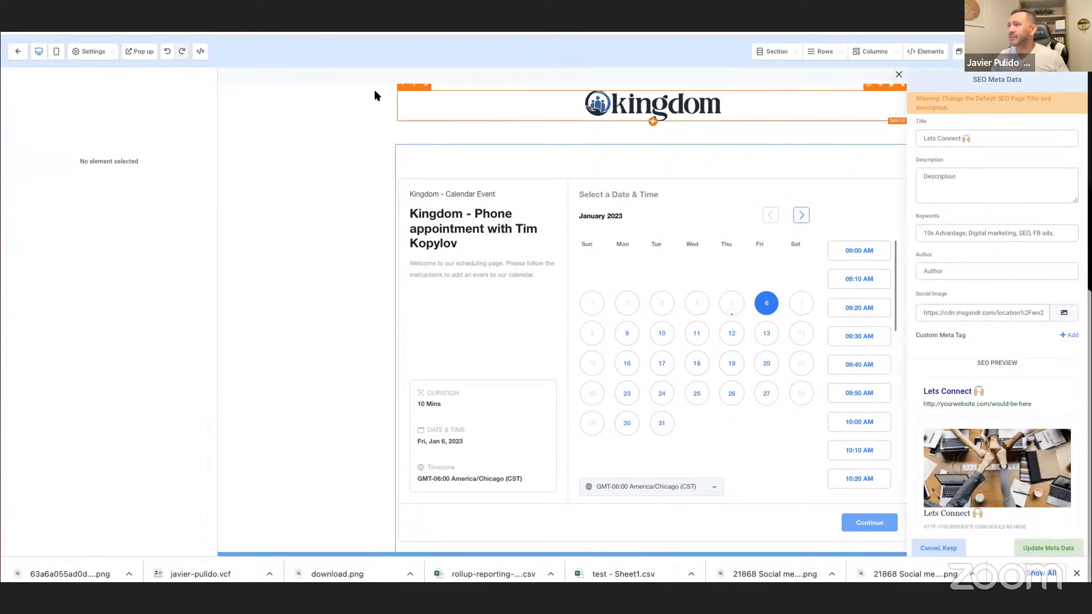
click(15, 53)
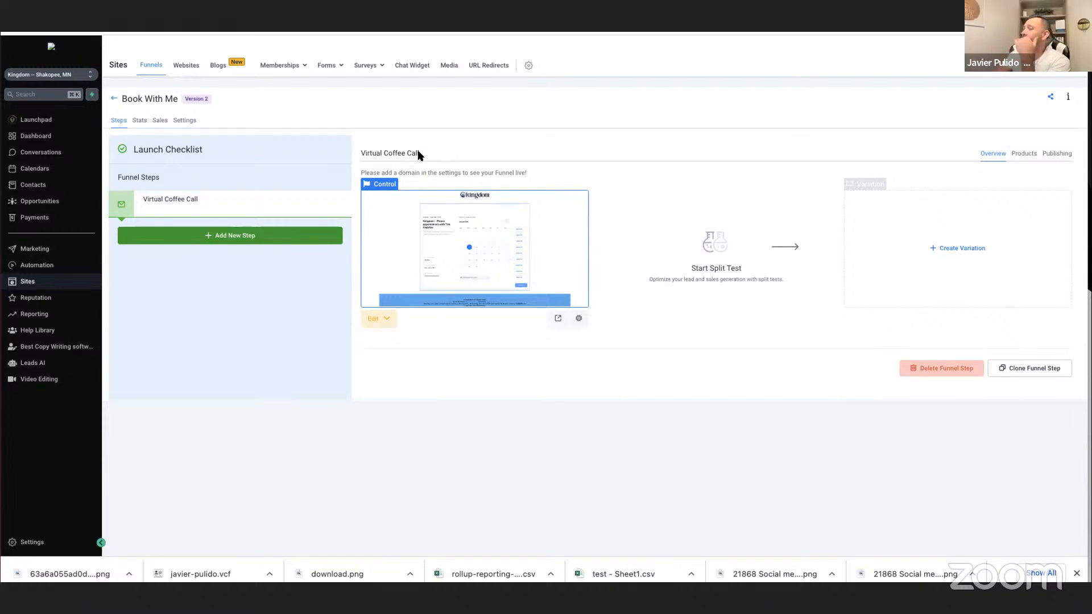
Check which domain is connected in the Kingdom account's domain settings and return to the Book With Me funnel.
click(529, 66)
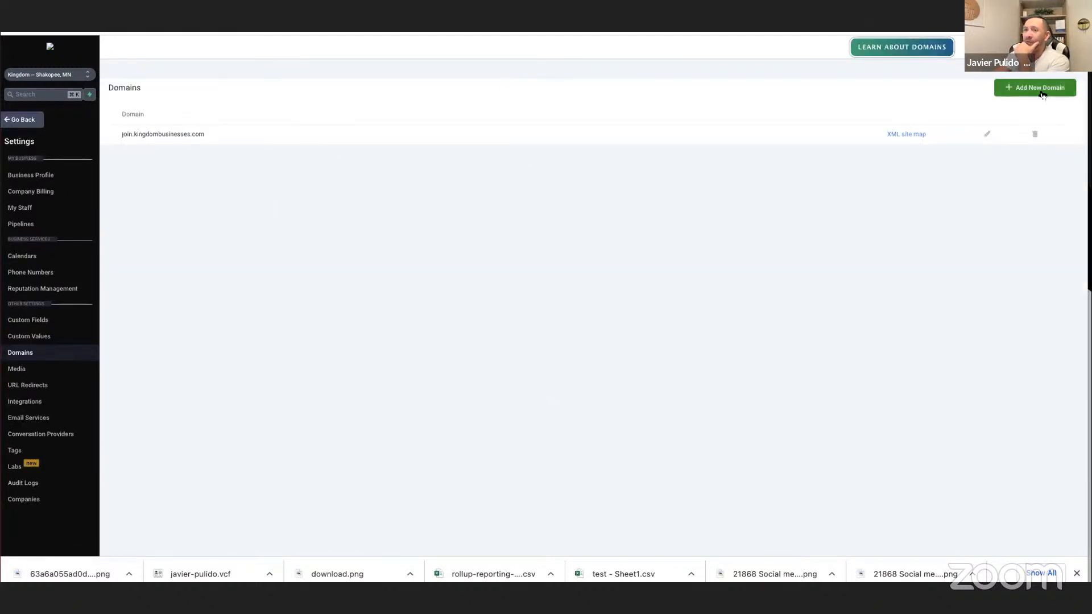
drag(132, 132, 231, 138)
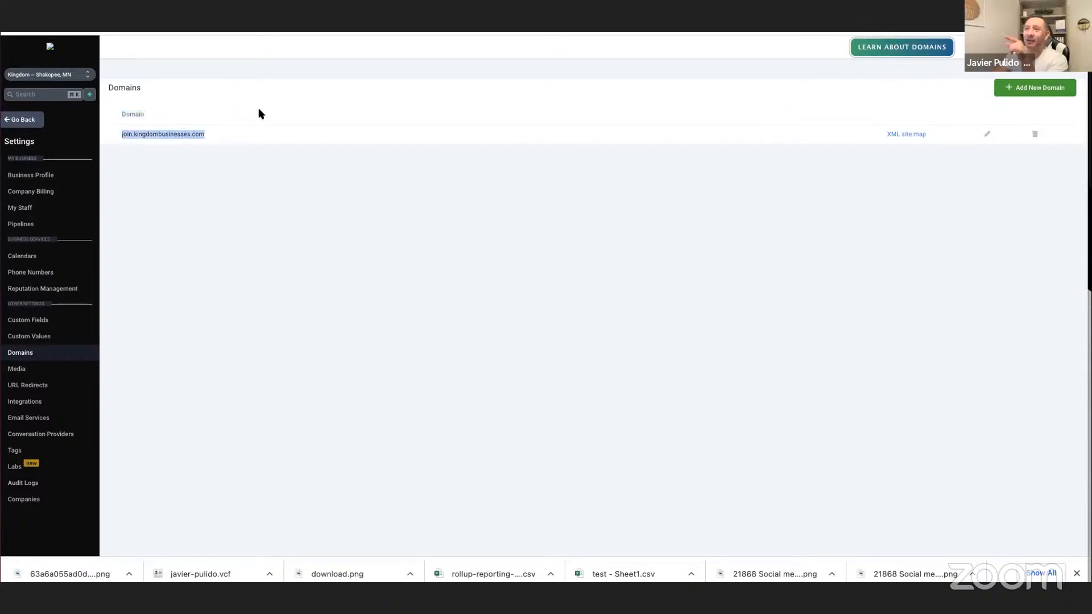
click(266, 33)
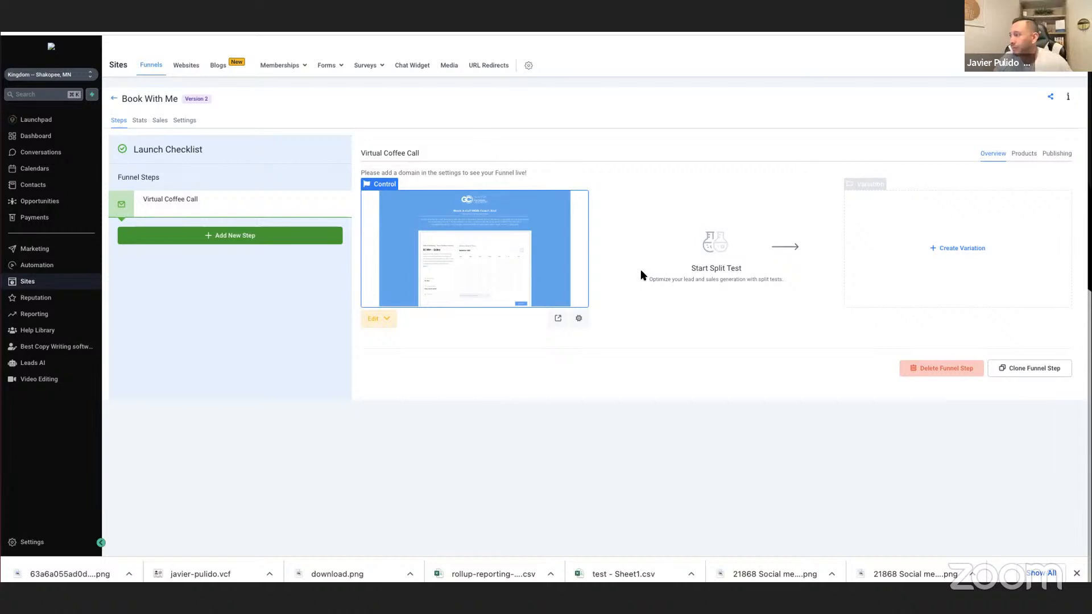
Clone the Virtual Coffee Call step into the Kingdom Businesses funnel in the Kingdom location and go back to the funnel list.
click(1015, 369)
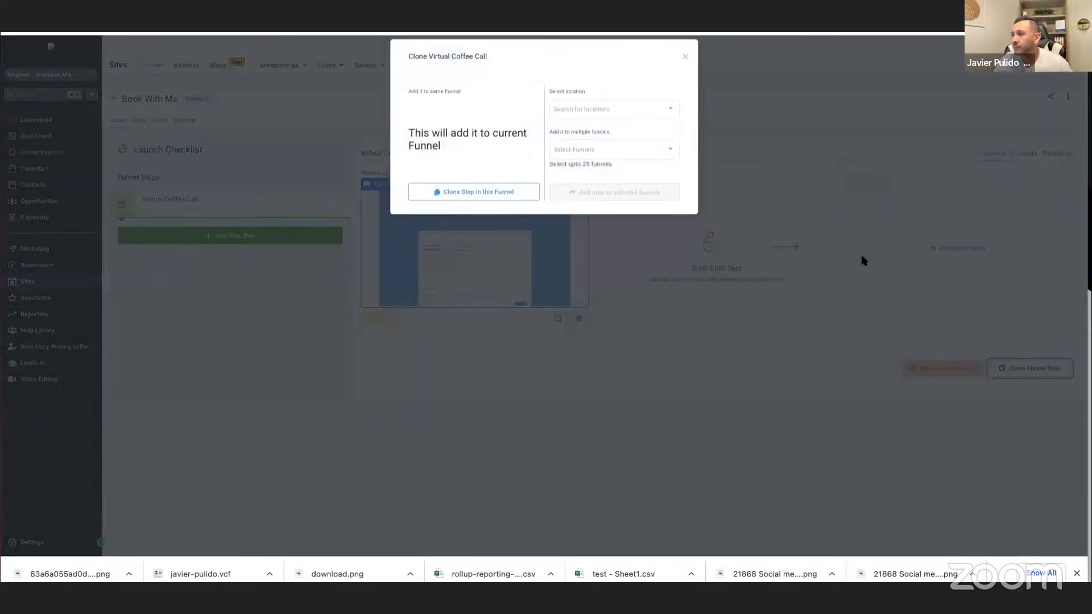
click(587, 117)
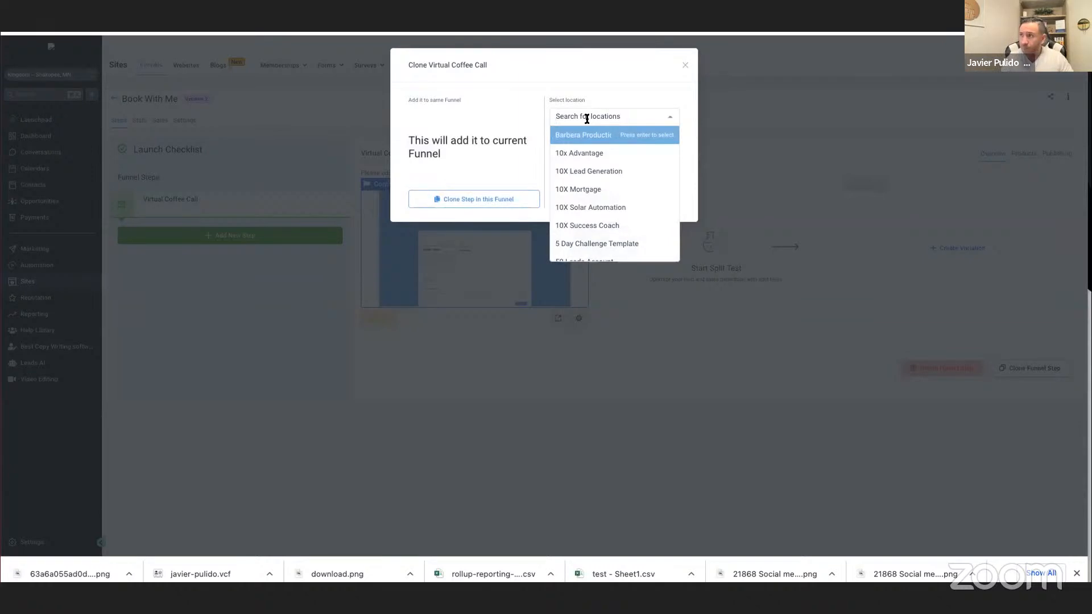
text(king)
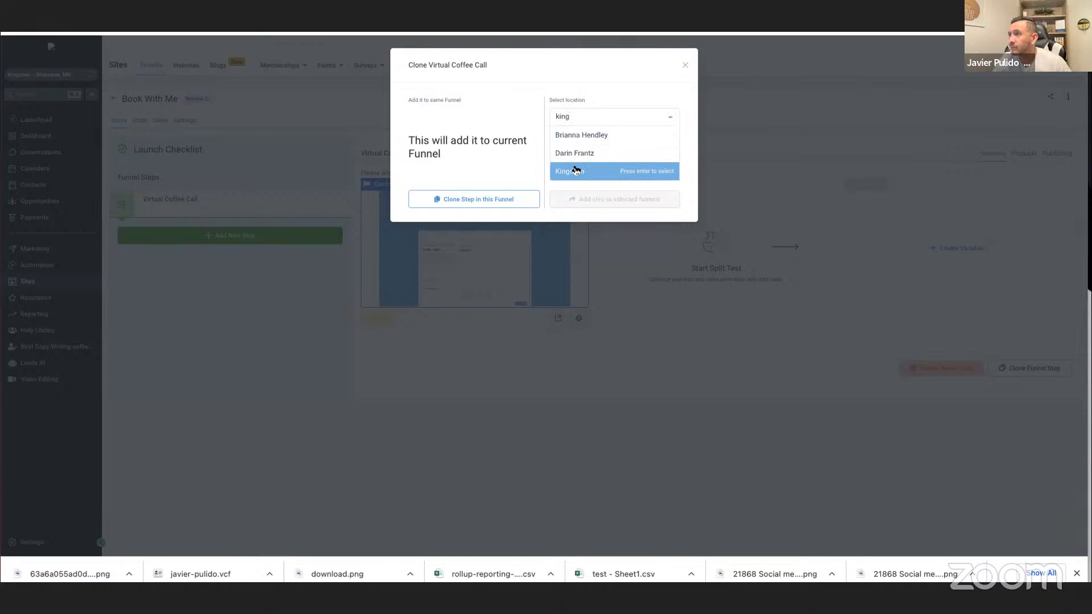
click(576, 170)
click(592, 156)
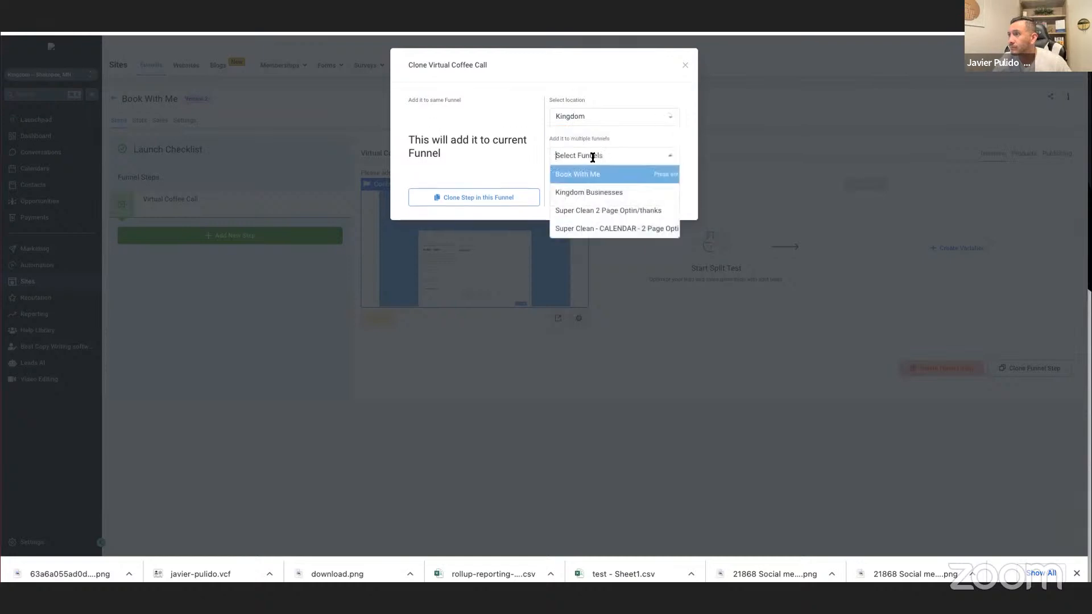
click(582, 192)
click(622, 202)
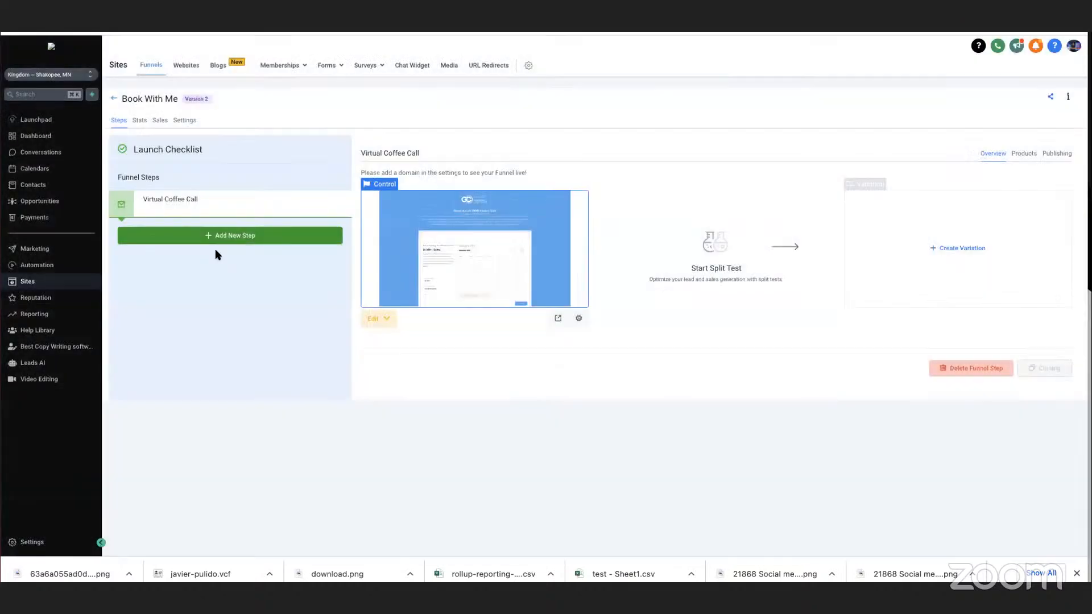
click(114, 99)
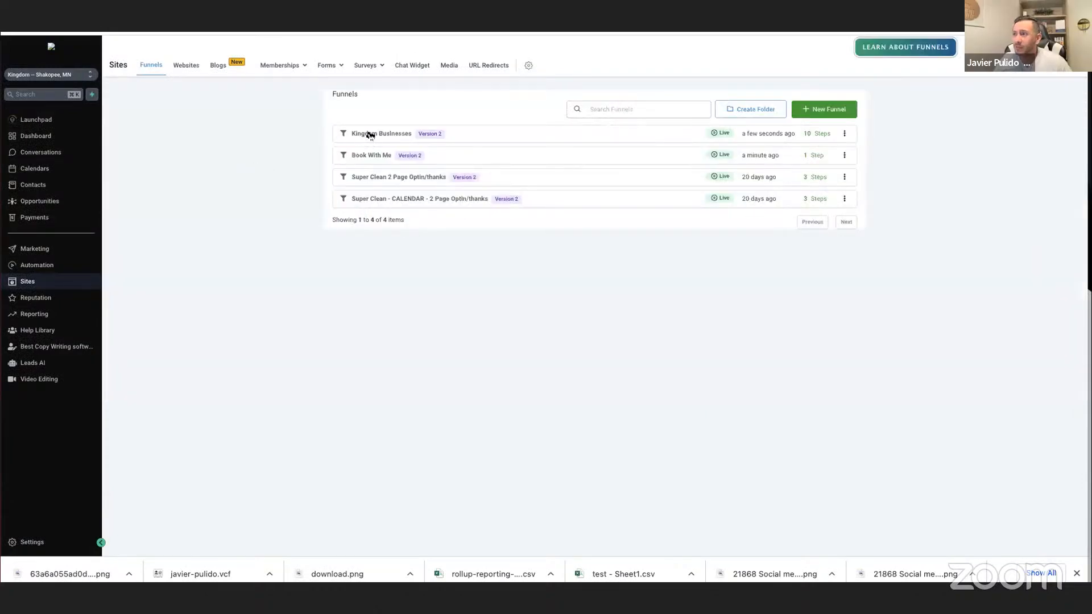
Set the Kingdom Businesses funnel's path to /book in its settings and save.
click(369, 135)
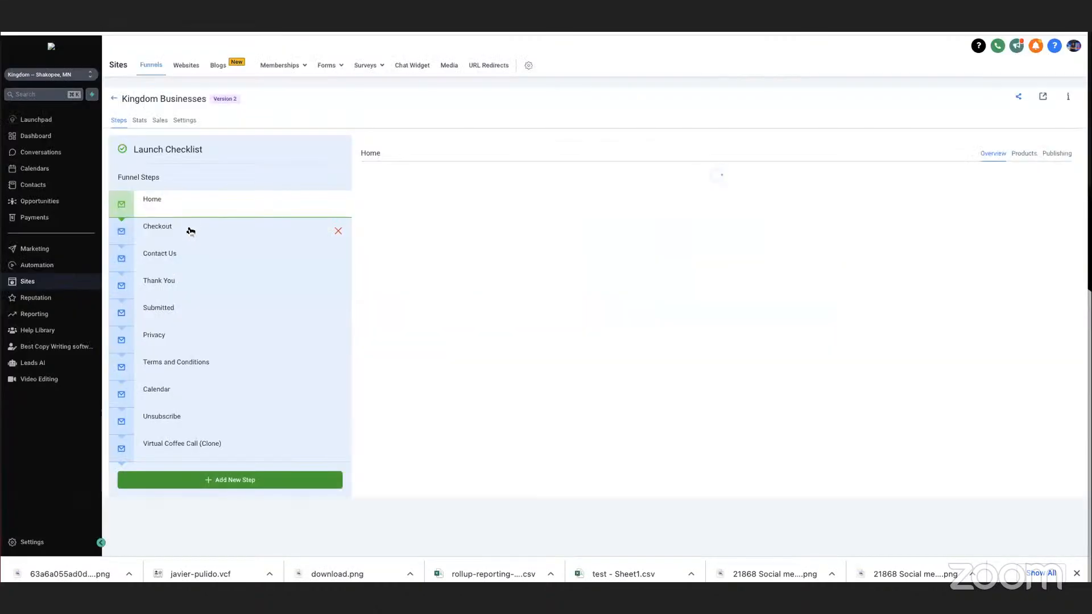
click(213, 443)
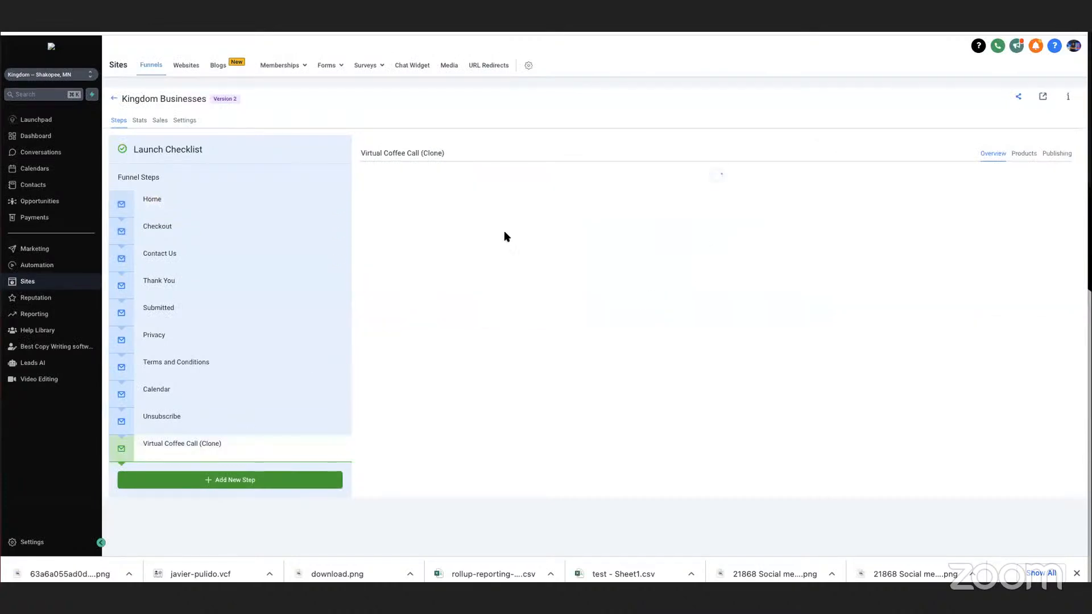
click(184, 120)
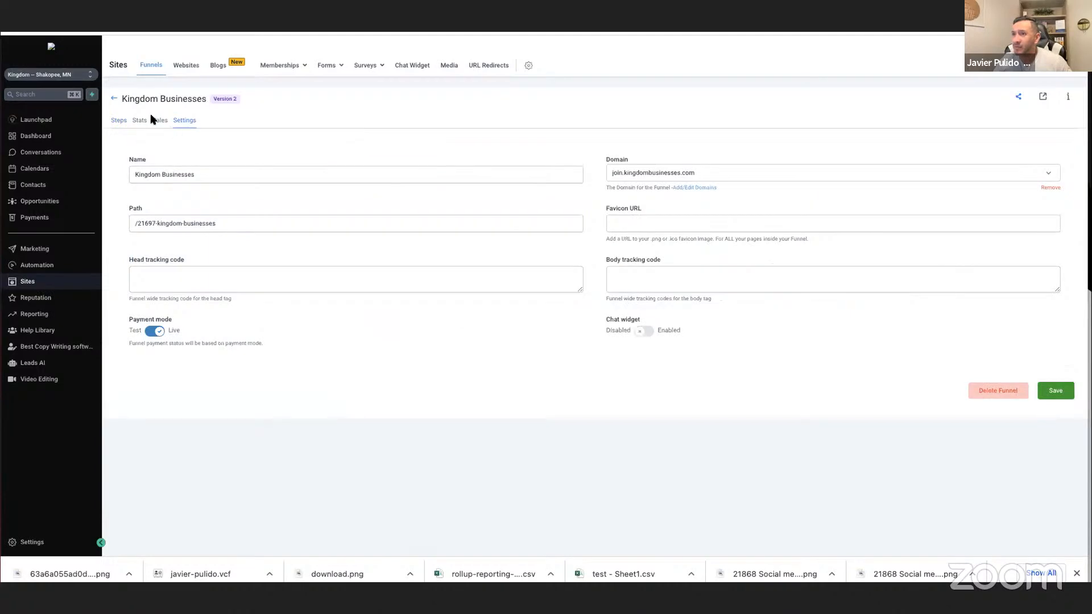
drag(138, 225, 237, 226)
text(book)
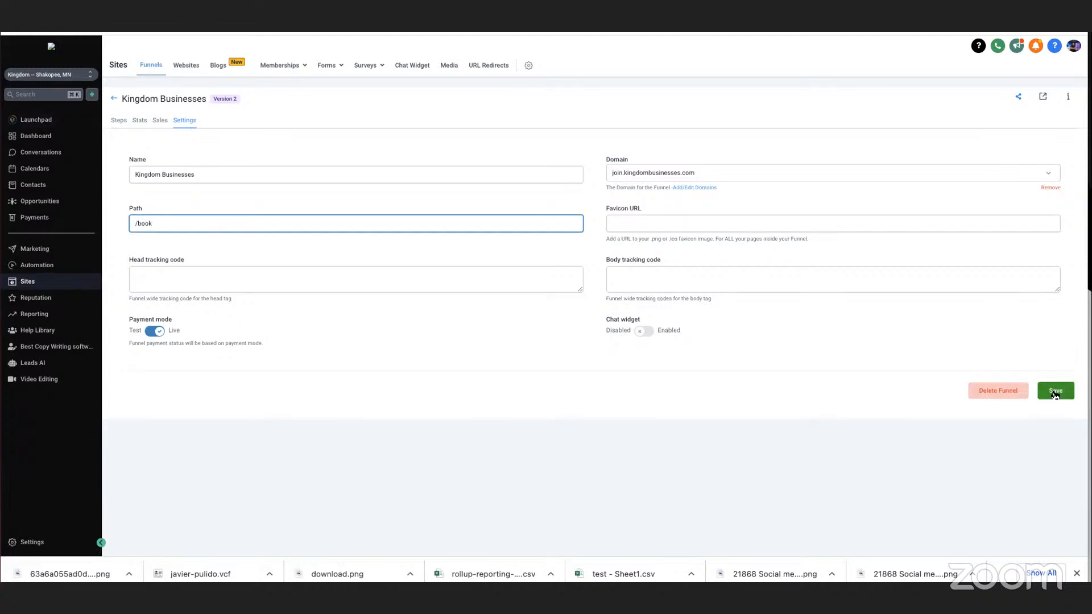
click(1062, 396)
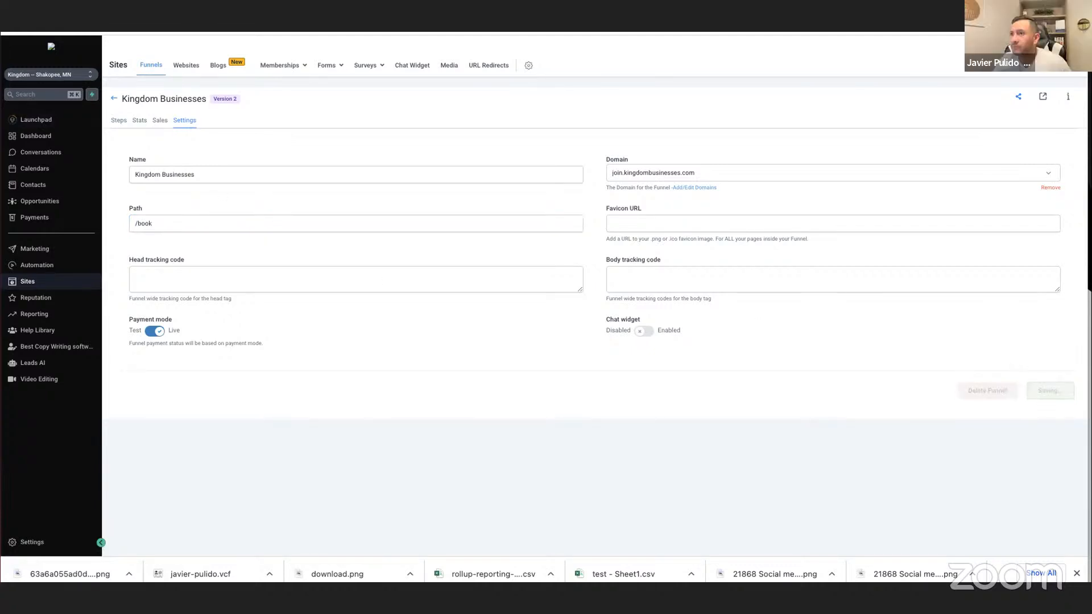
Rename the funnel's Virtual Coffee Call (Clone) step to Booking, set its path to /letstalk and update the step.
click(119, 121)
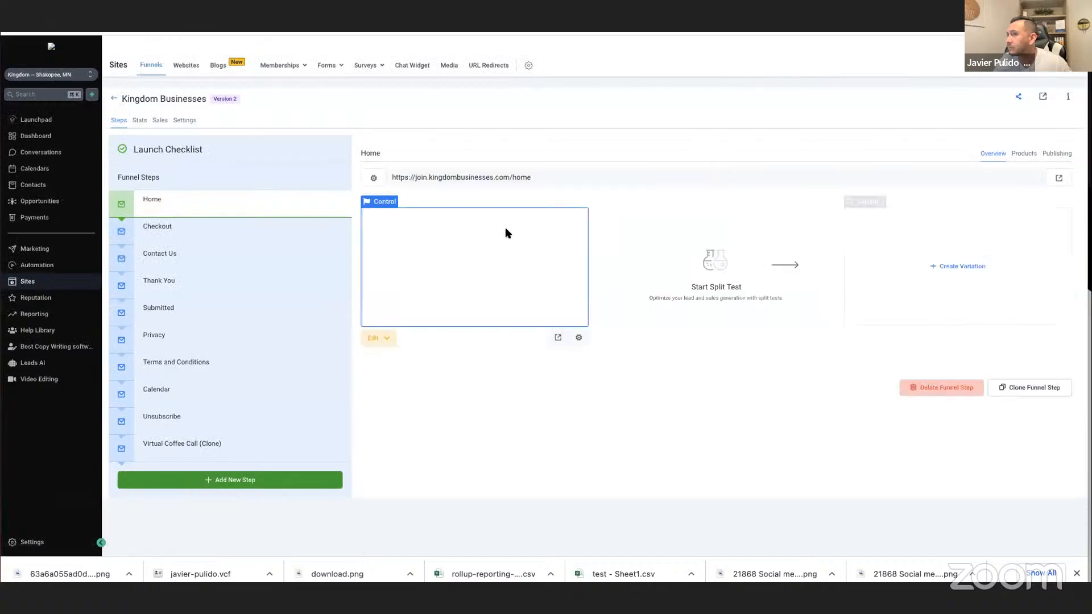
click(261, 442)
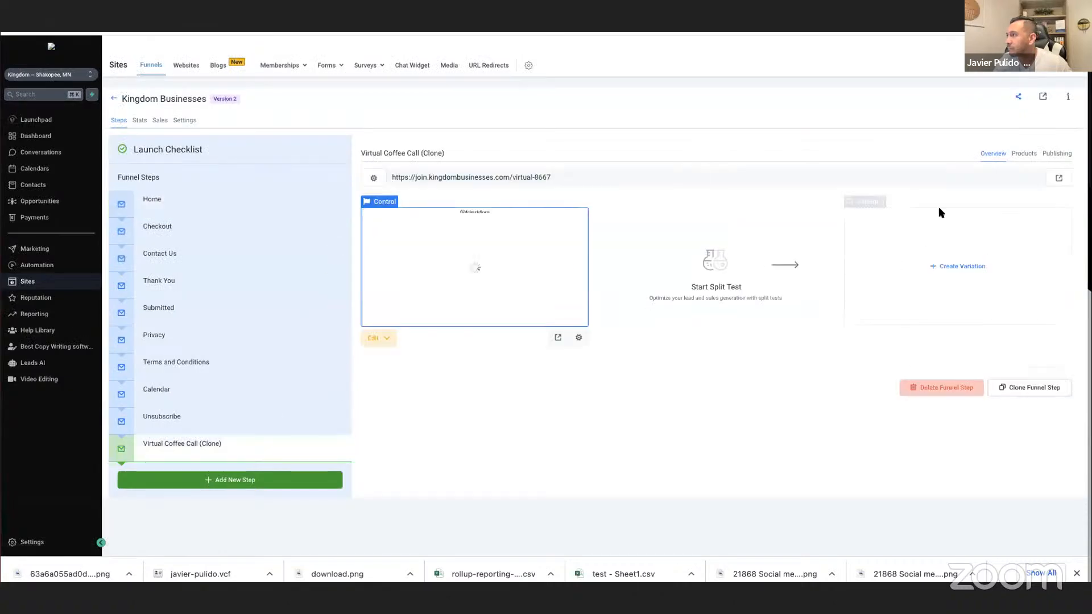
click(1056, 153)
triple_click(618, 197)
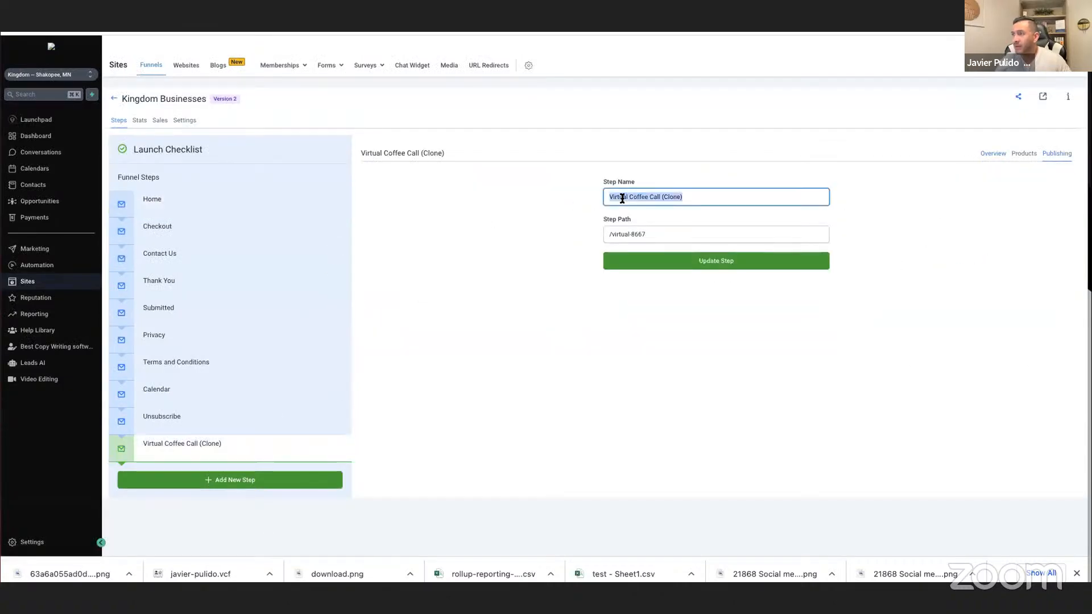
text(Booking)
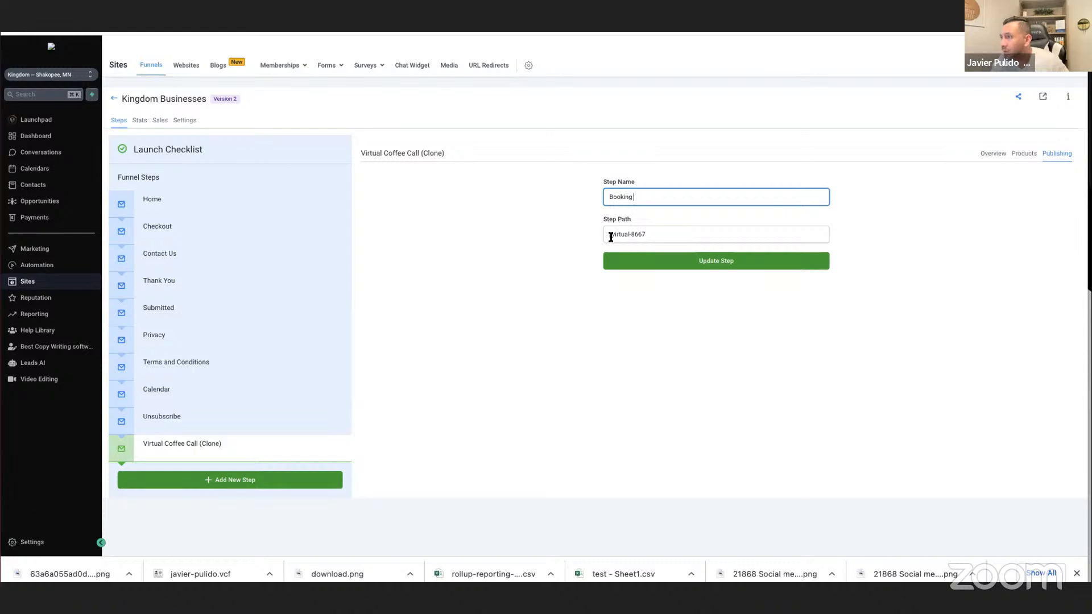
drag(611, 234, 659, 234)
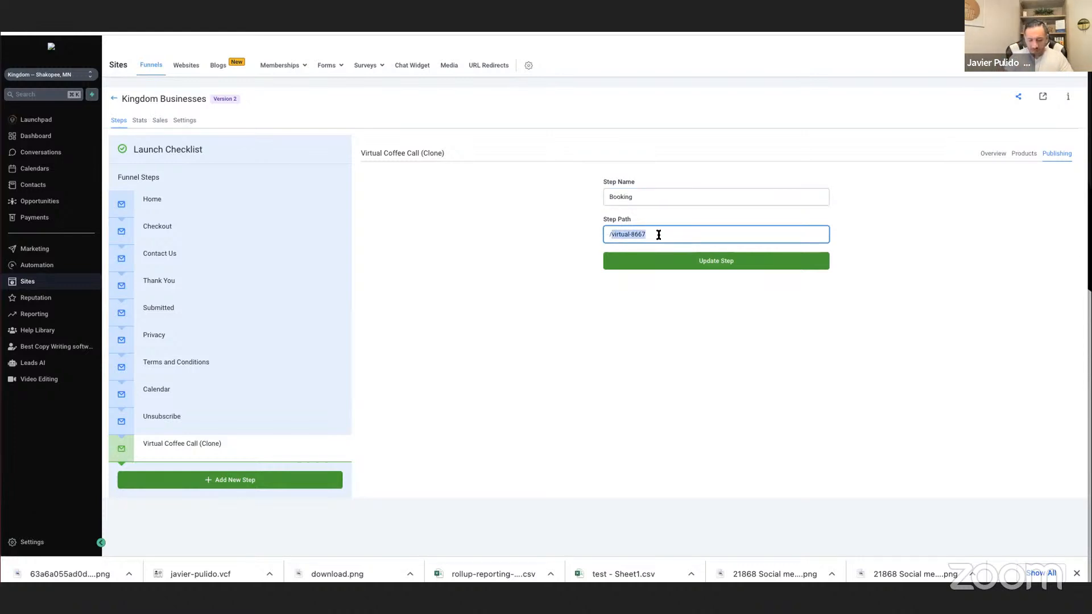
text(letstalk)
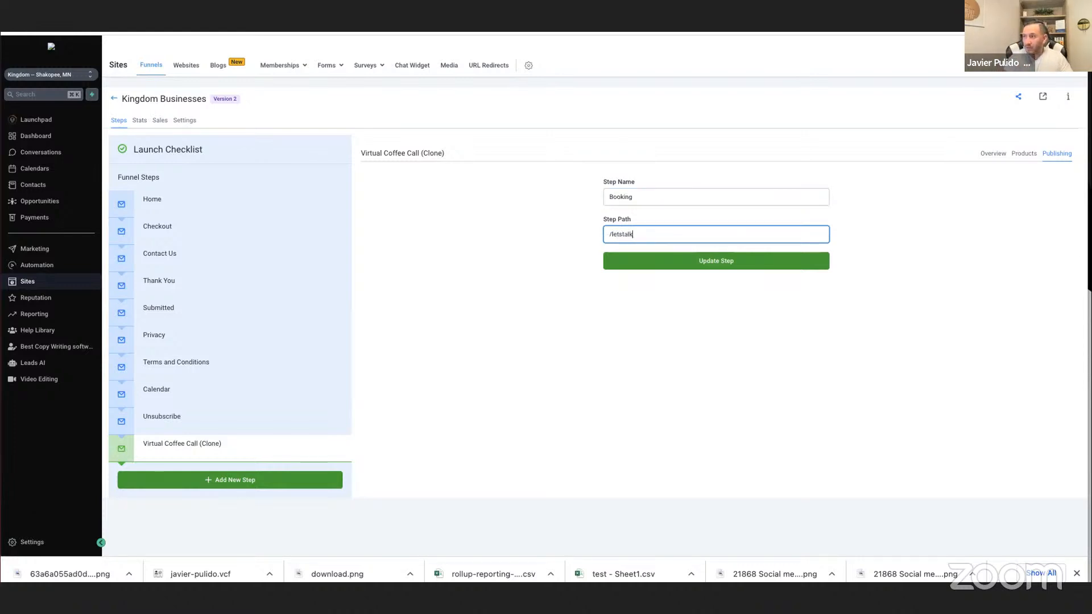
click(694, 260)
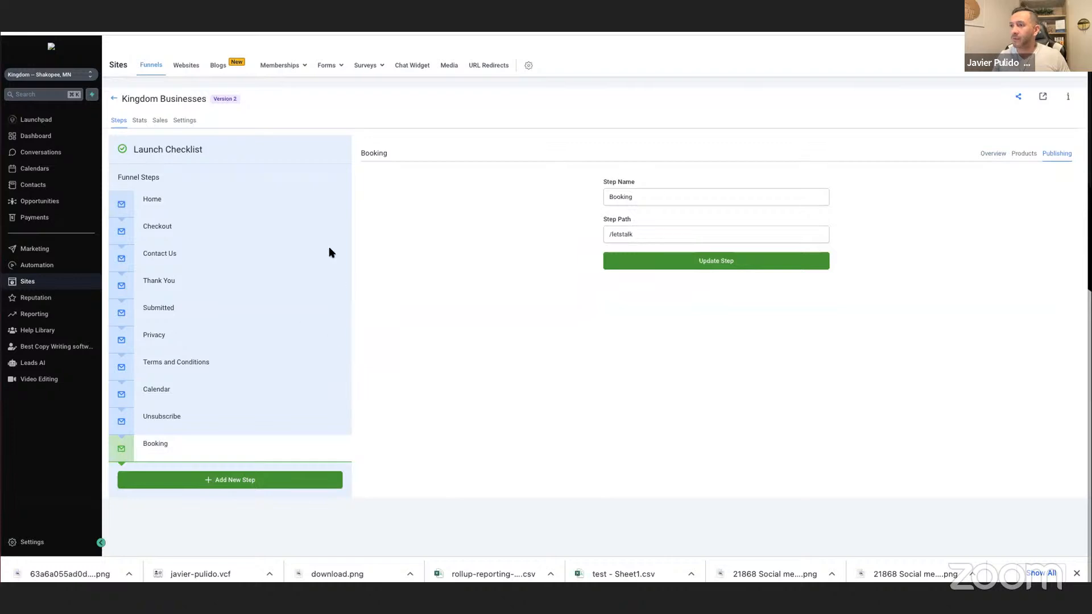
Review the Booking step's web address in its overview and open its page for editing in a new browser tab.
click(992, 155)
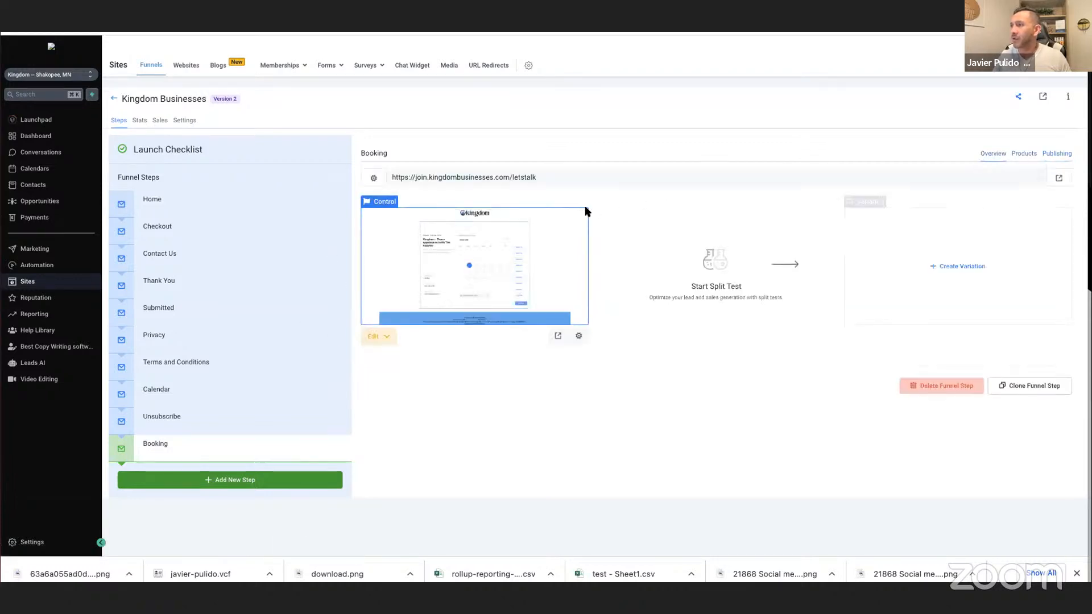
click(501, 177)
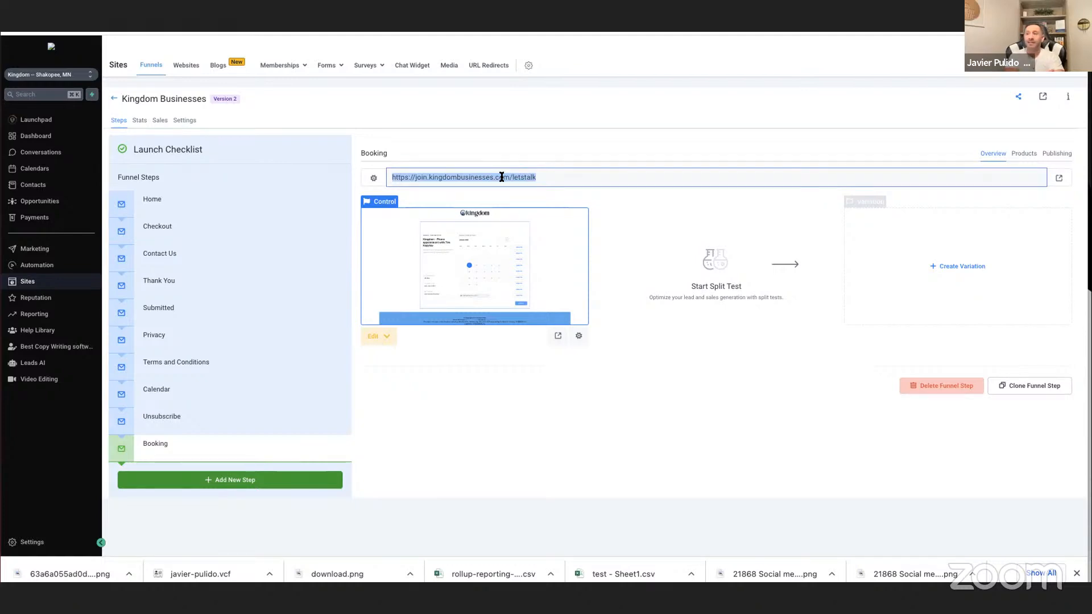
click(420, 179)
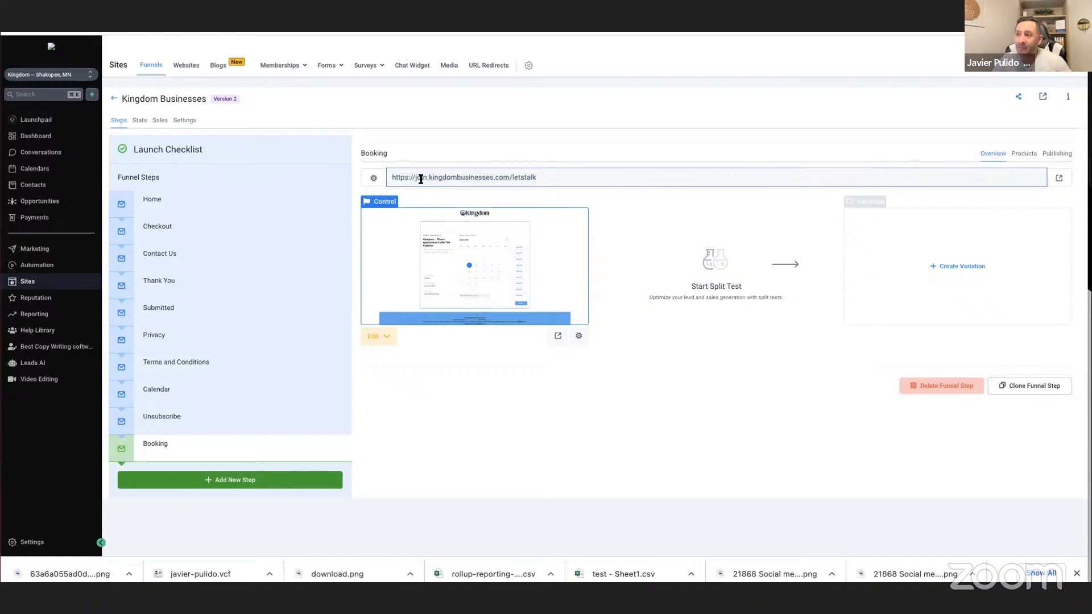
drag(513, 177, 546, 177)
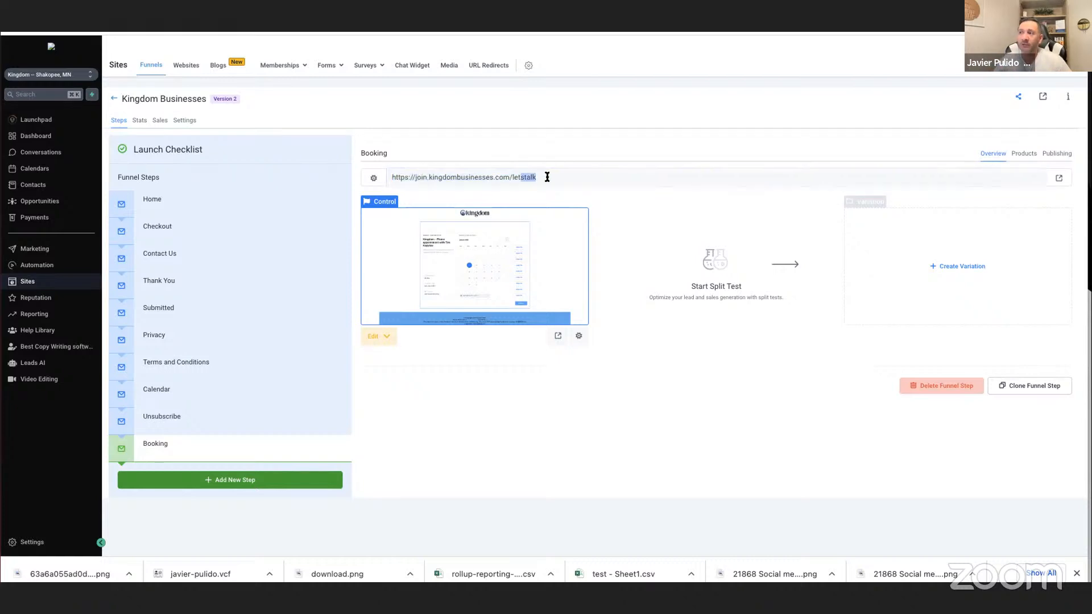
click(547, 177)
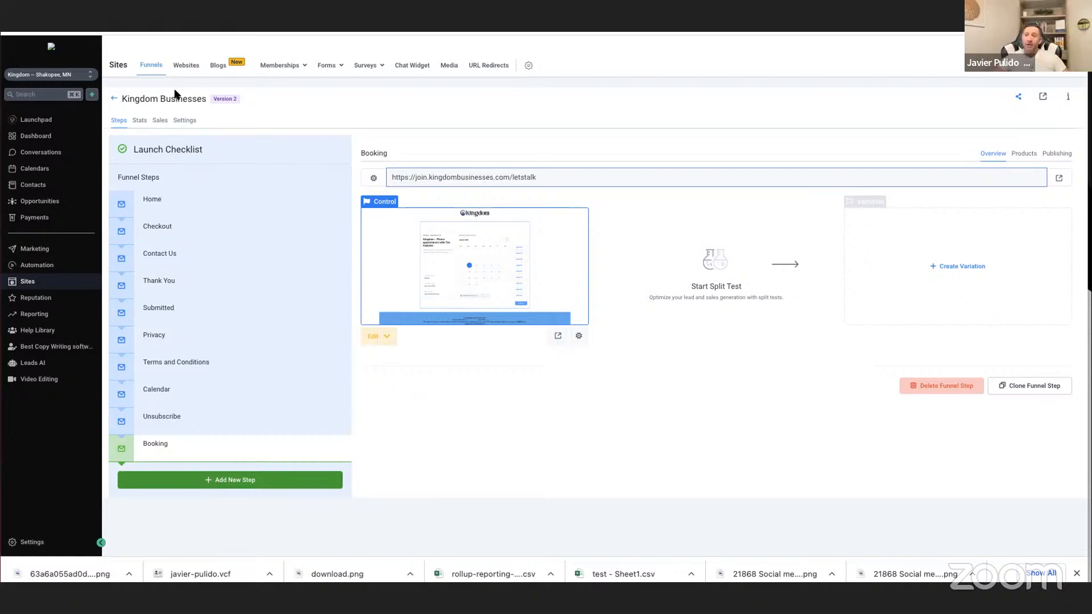
click(424, 177)
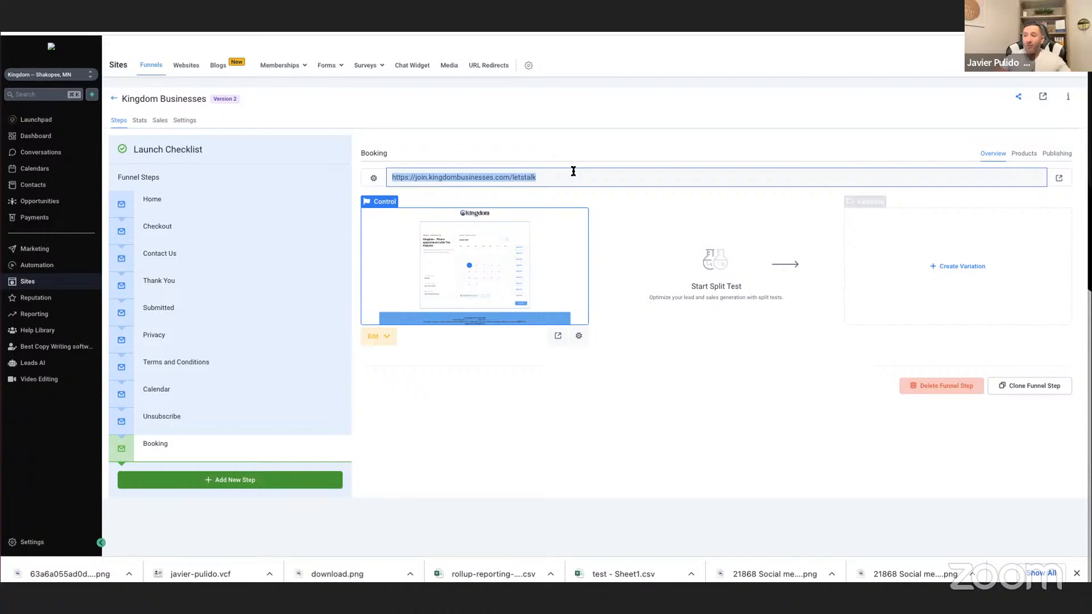
click(379, 336)
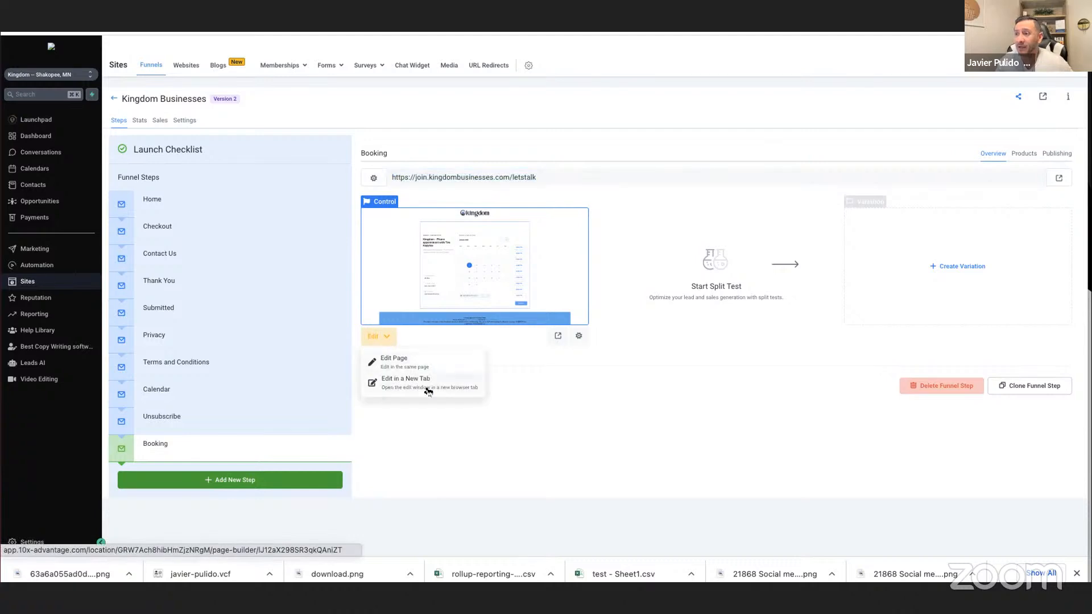
click(427, 383)
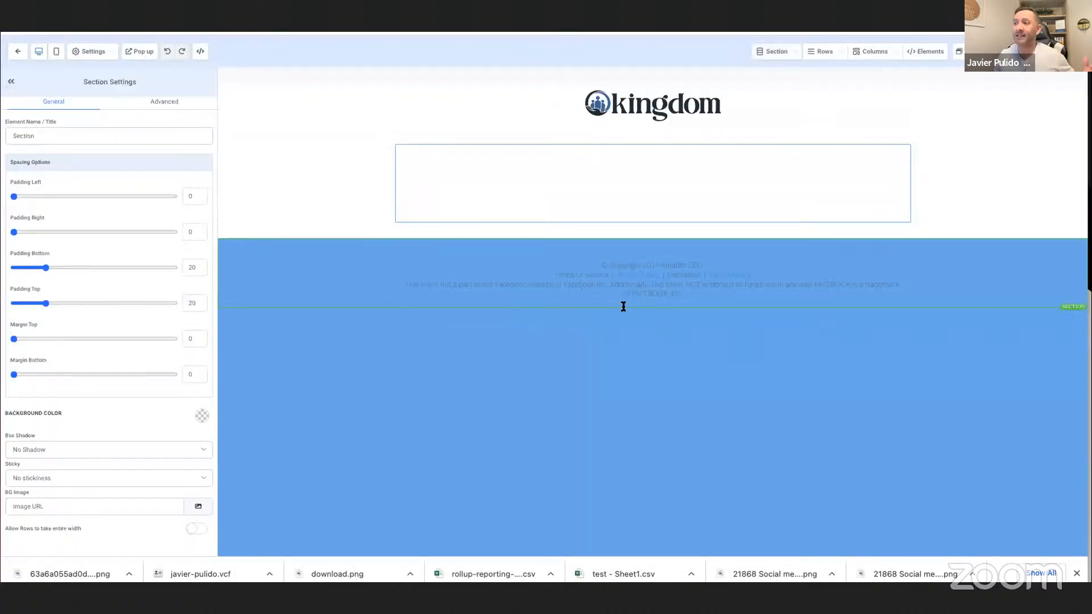
Try inserting the Contact Us Form below the calendar on the Booking page, and delete the form element again.
scroll(682, 355, down, 2)
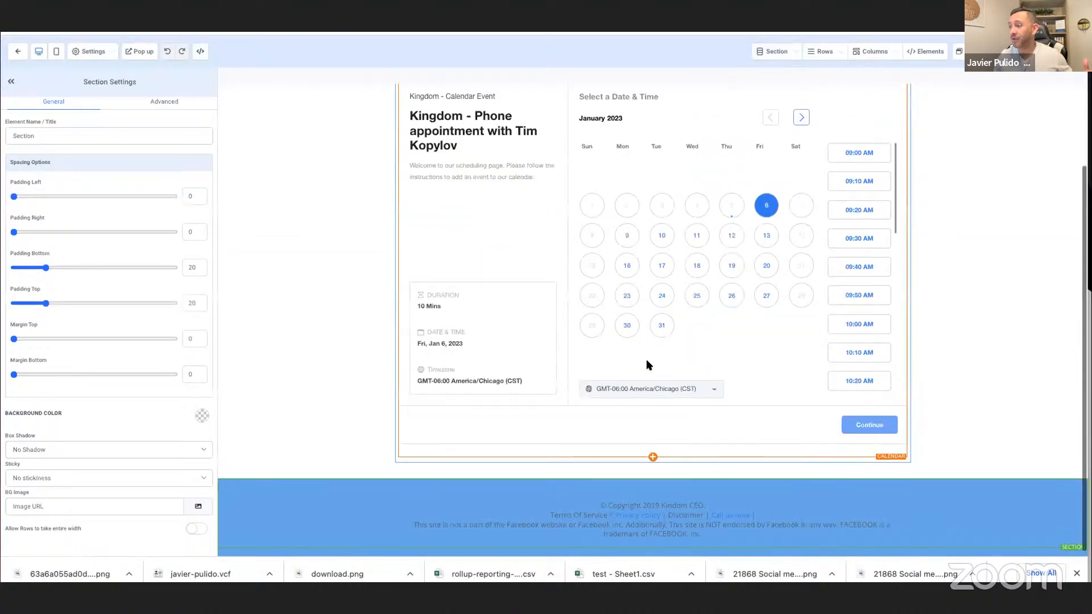
click(653, 469)
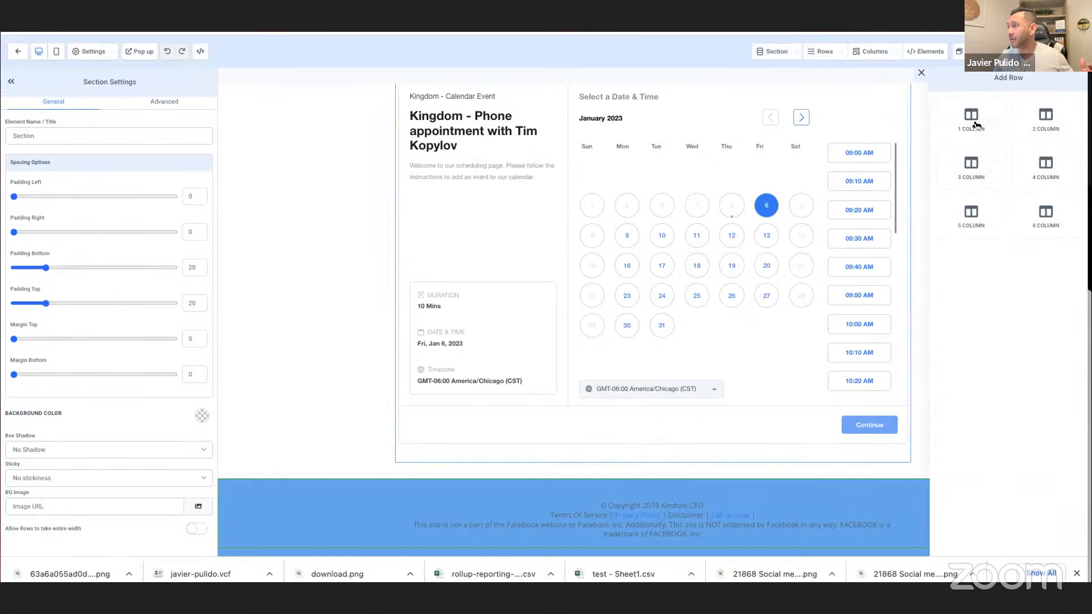
click(654, 458)
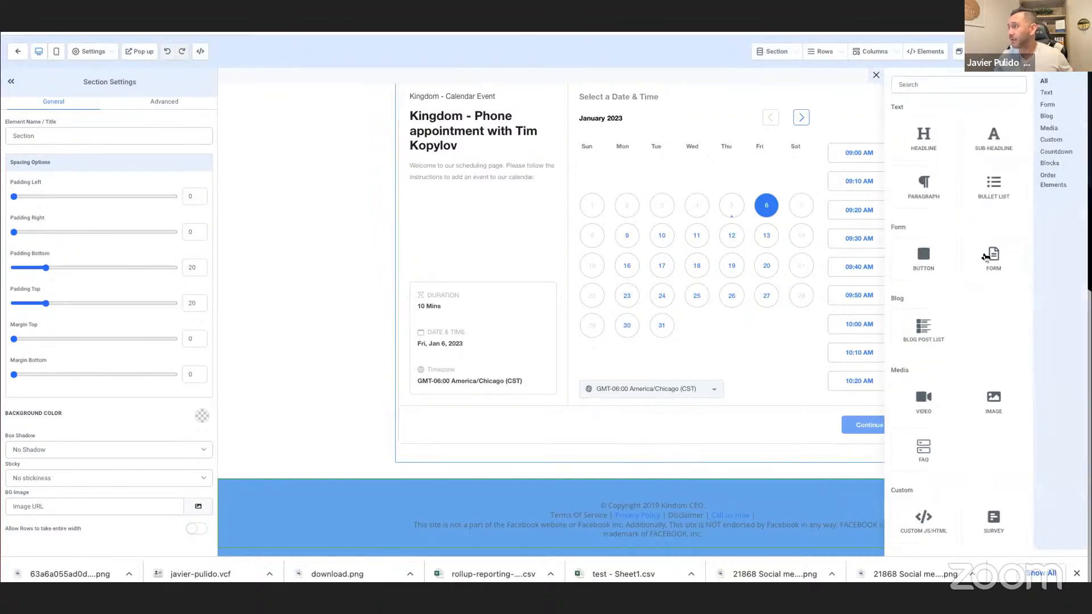
scroll(955, 413, down, 5)
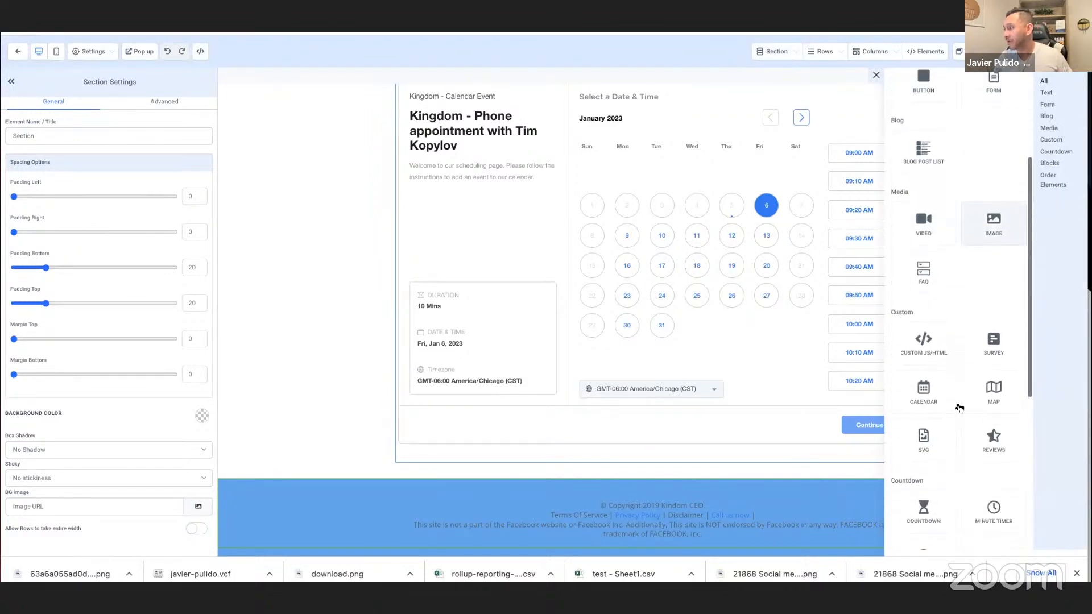
scroll(959, 407, up, 3)
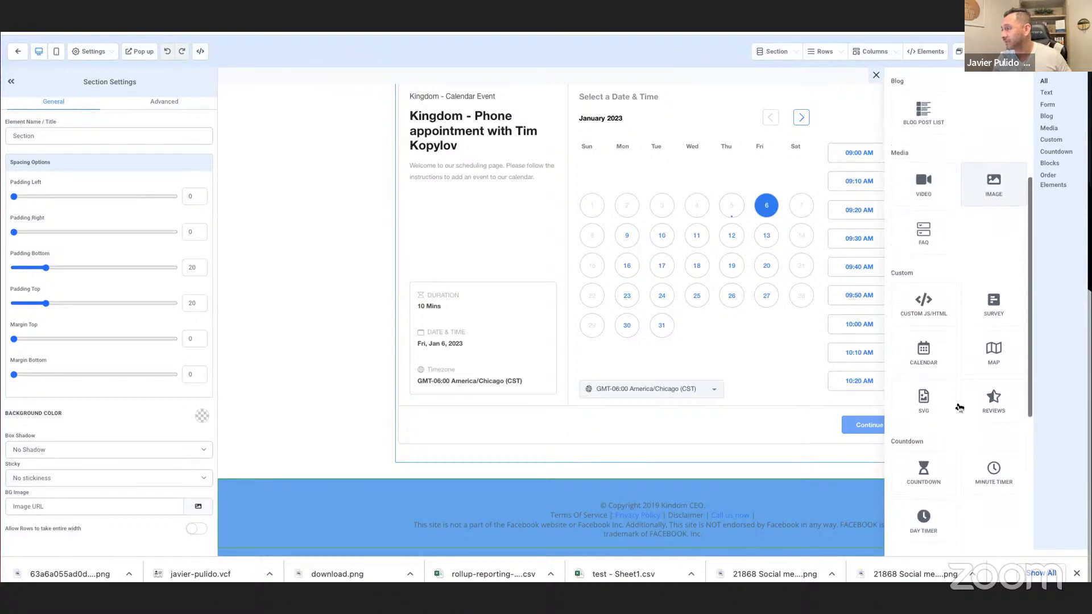
scroll(959, 408, up, 1)
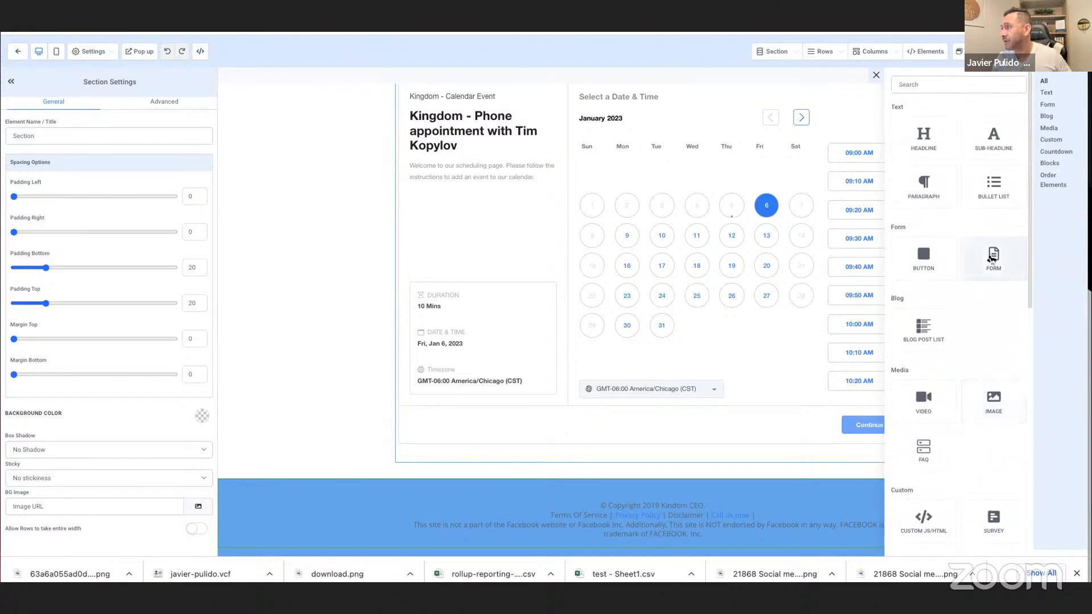
click(992, 255)
click(586, 264)
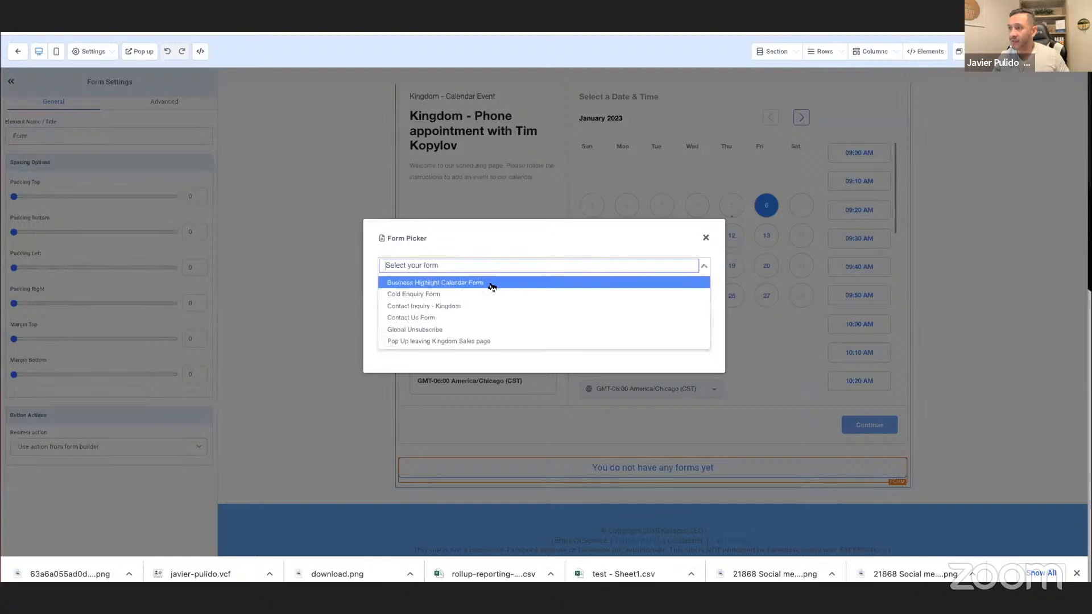
click(427, 318)
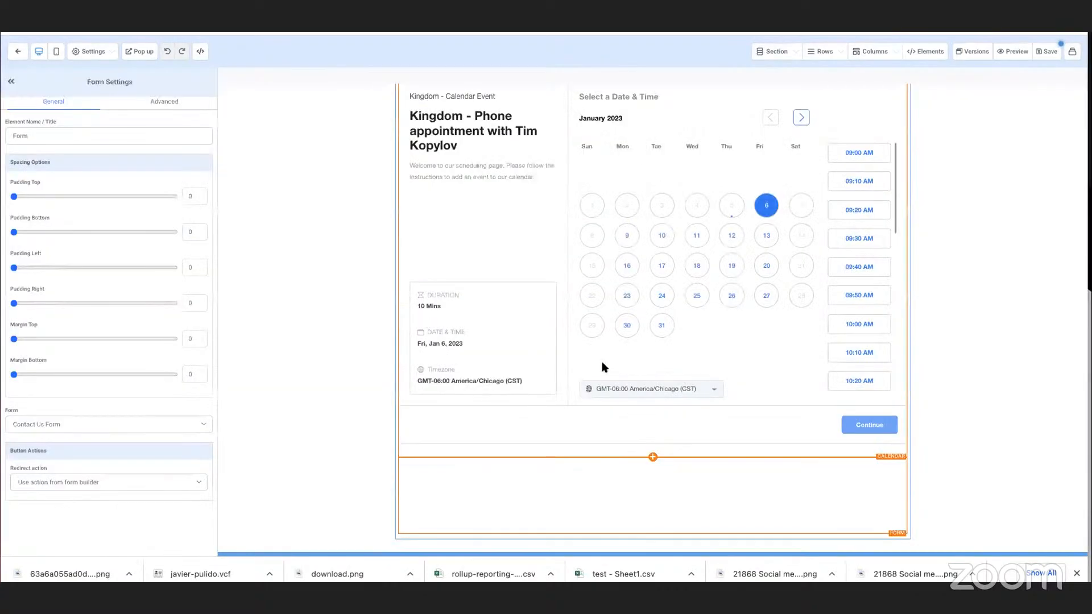
scroll(645, 357, down, 3)
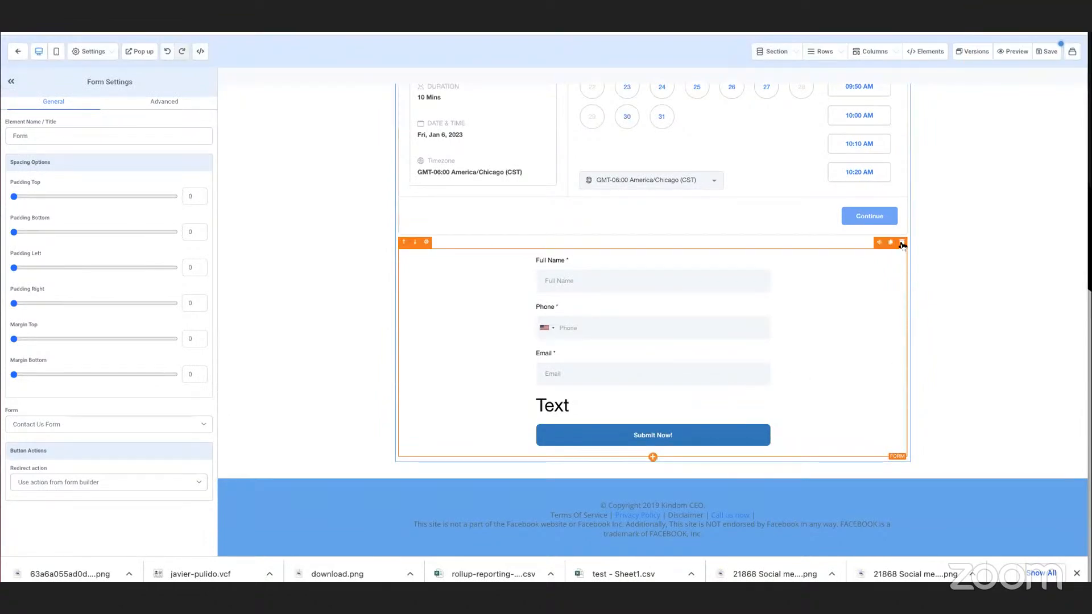
click(902, 242)
Set the Booking page's overall background color to white, save the page and dismiss the SEO metadata settings.
click(288, 487)
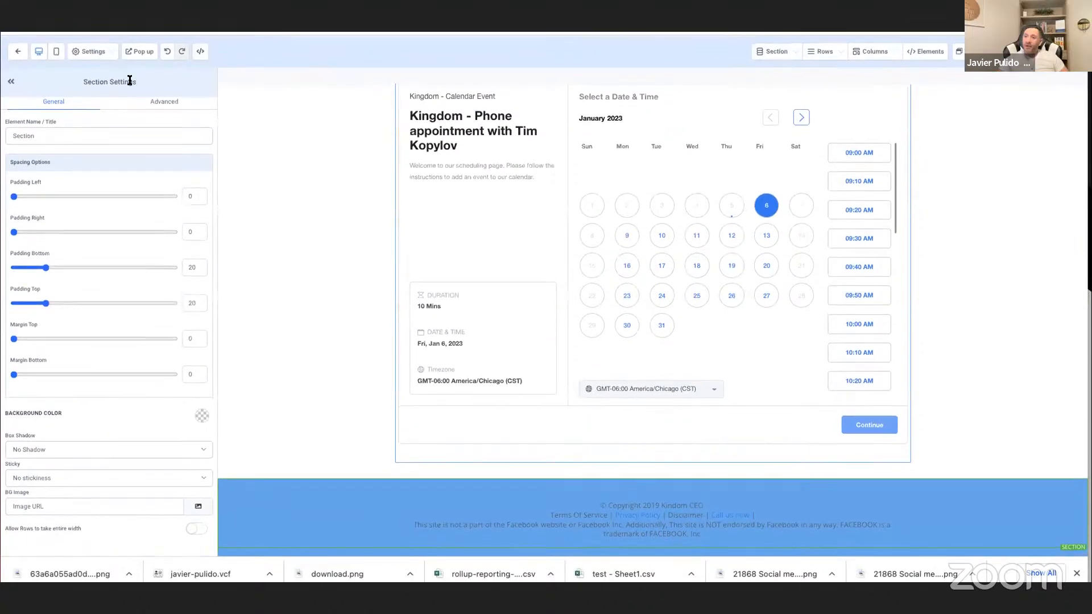
click(162, 102)
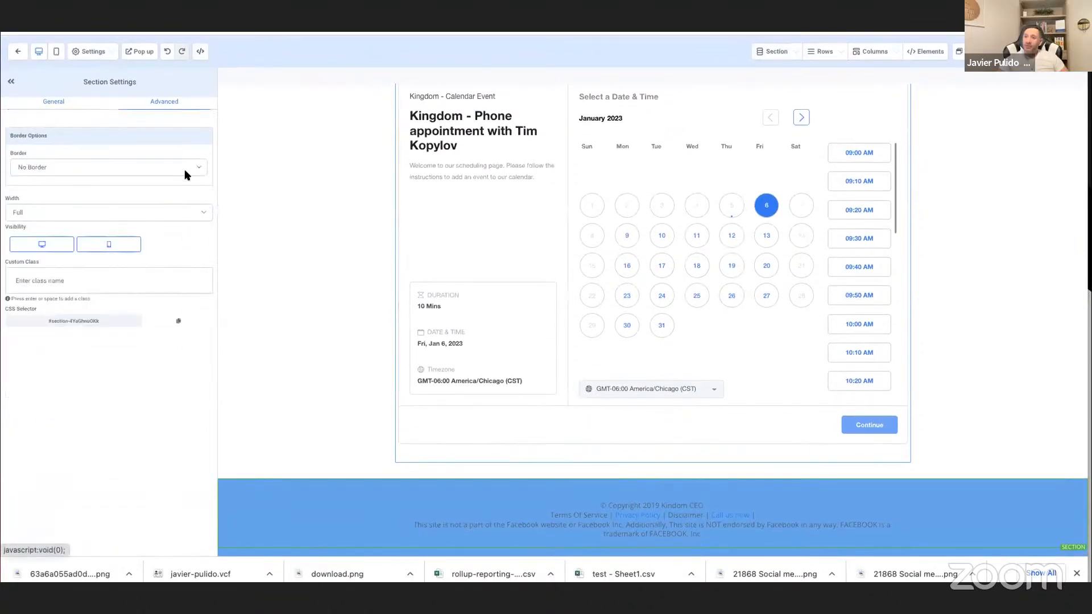
click(89, 53)
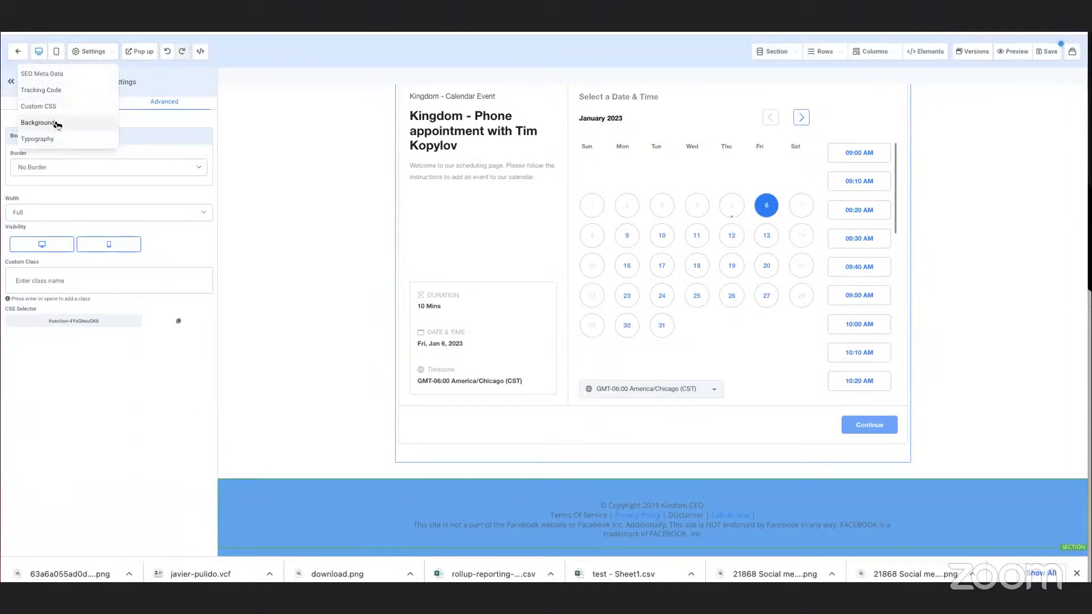
click(31, 122)
click(138, 140)
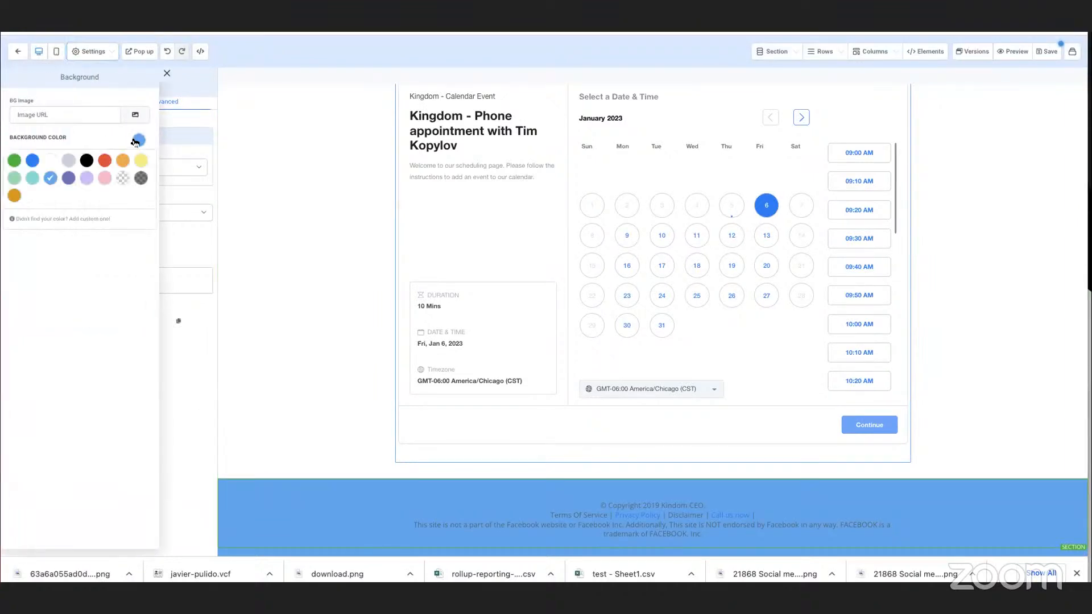
click(50, 160)
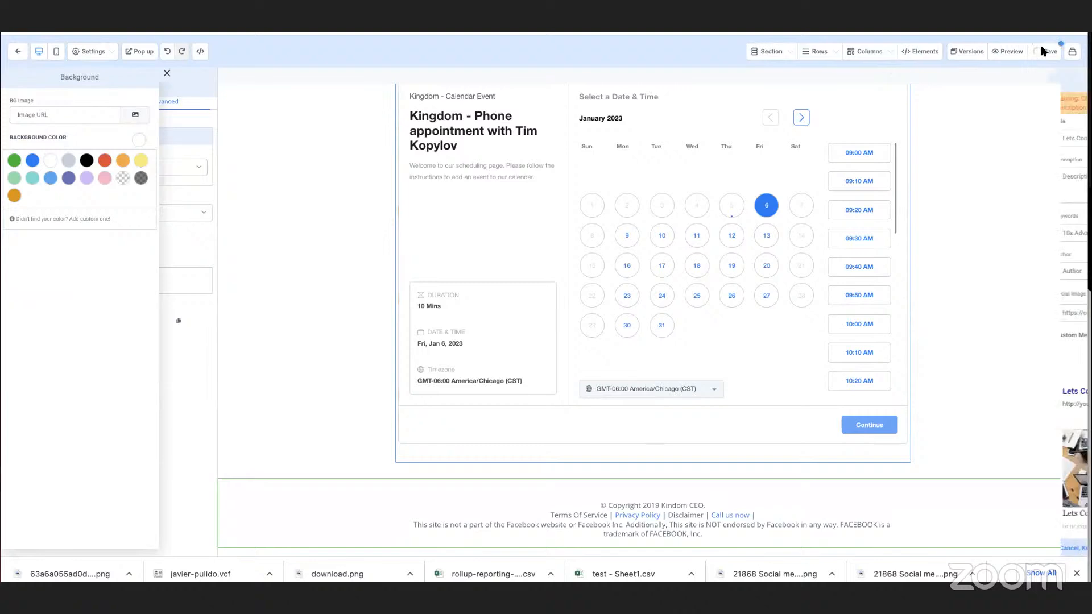
click(898, 74)
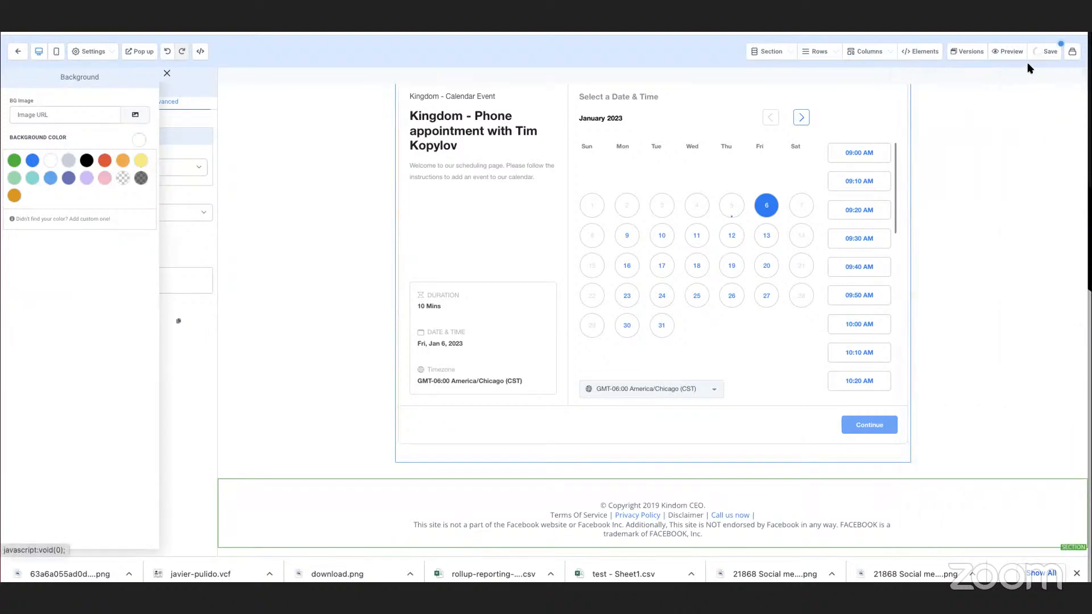